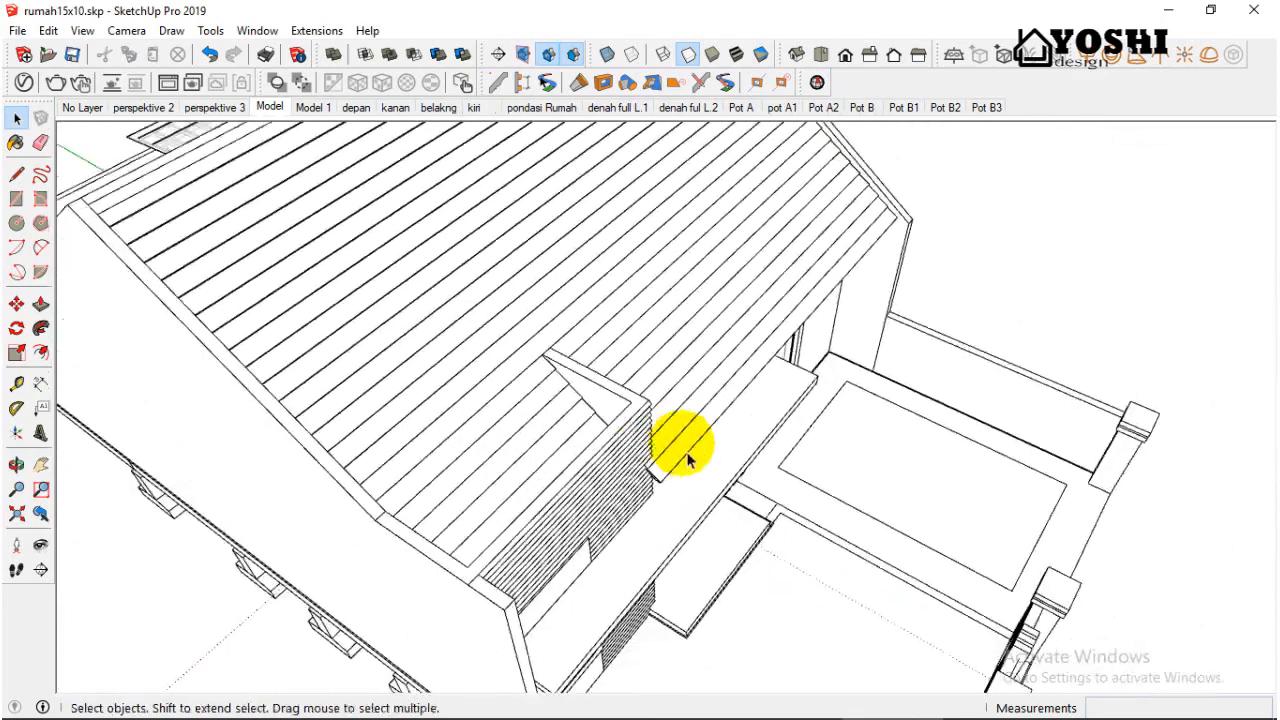
Look over the house model in the Model, Model 1, depan, kanan, belakng and kiri scenes.
{"action": "middle_click_drag", "start_coordinate": [680, 443], "coordinate": [506, 371]}
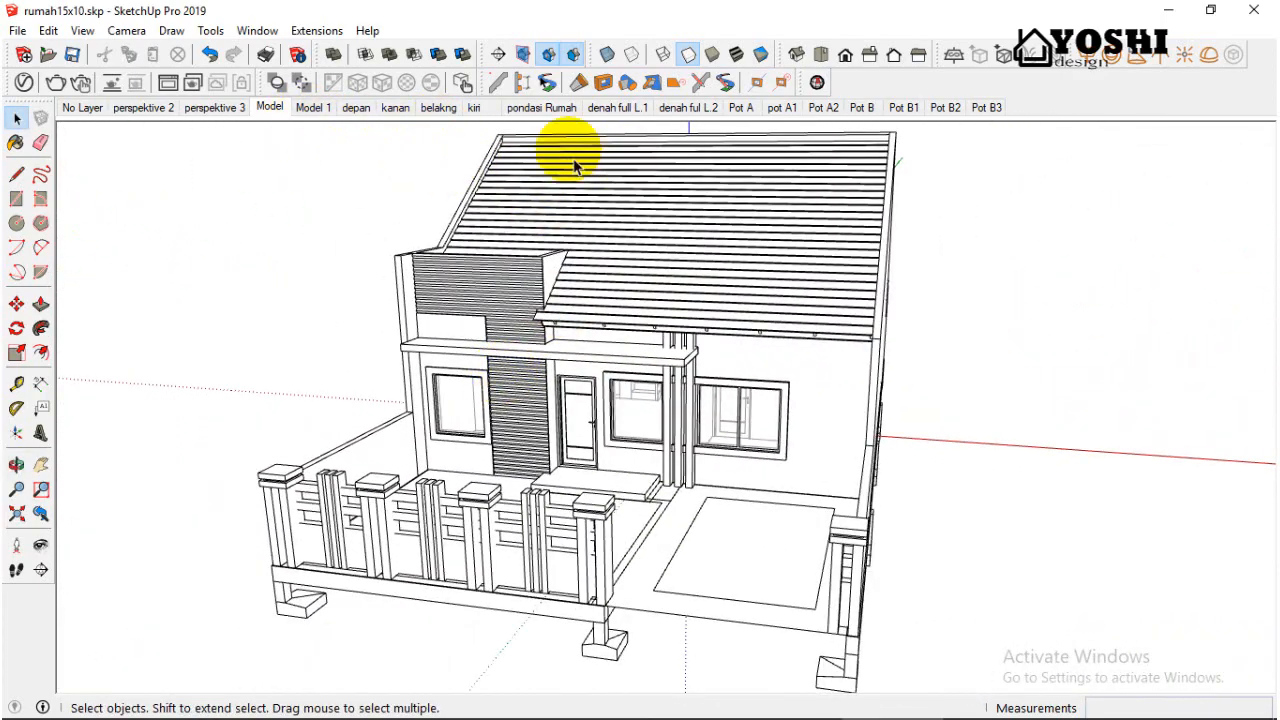
{"action": "left_click", "coordinate": [268, 108]}
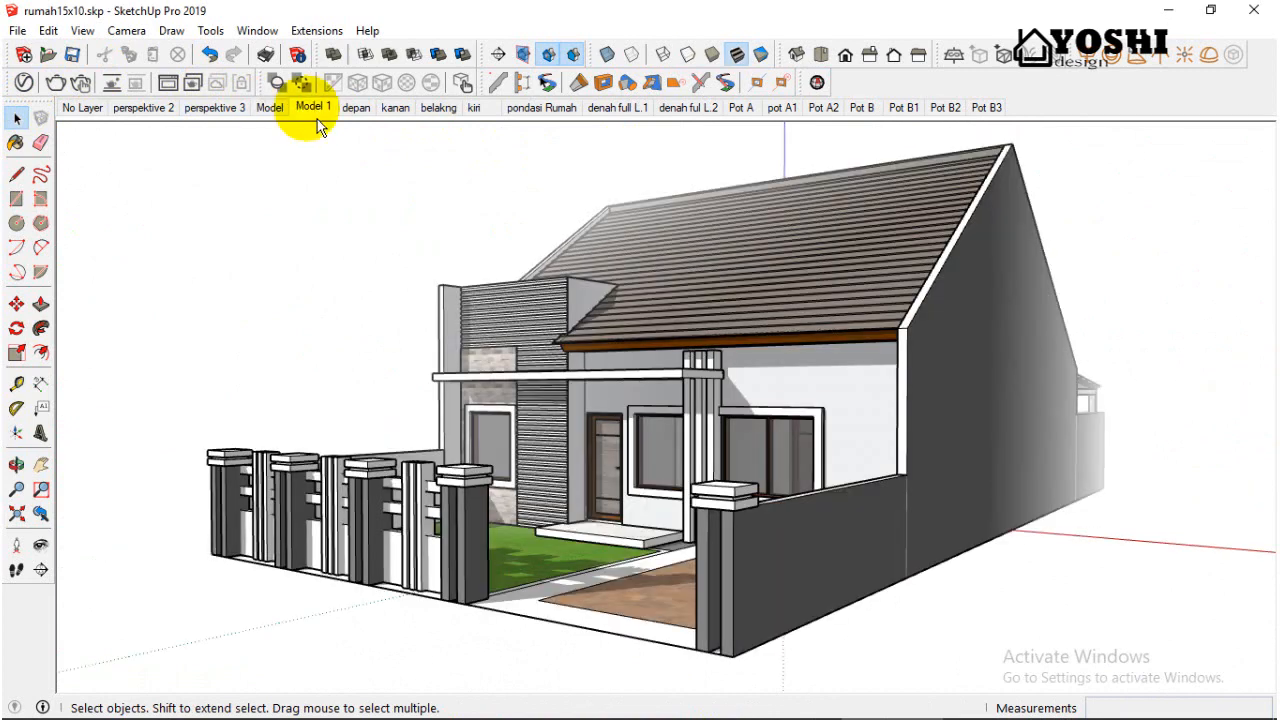
{"action": "left_click", "coordinate": [356, 110]}
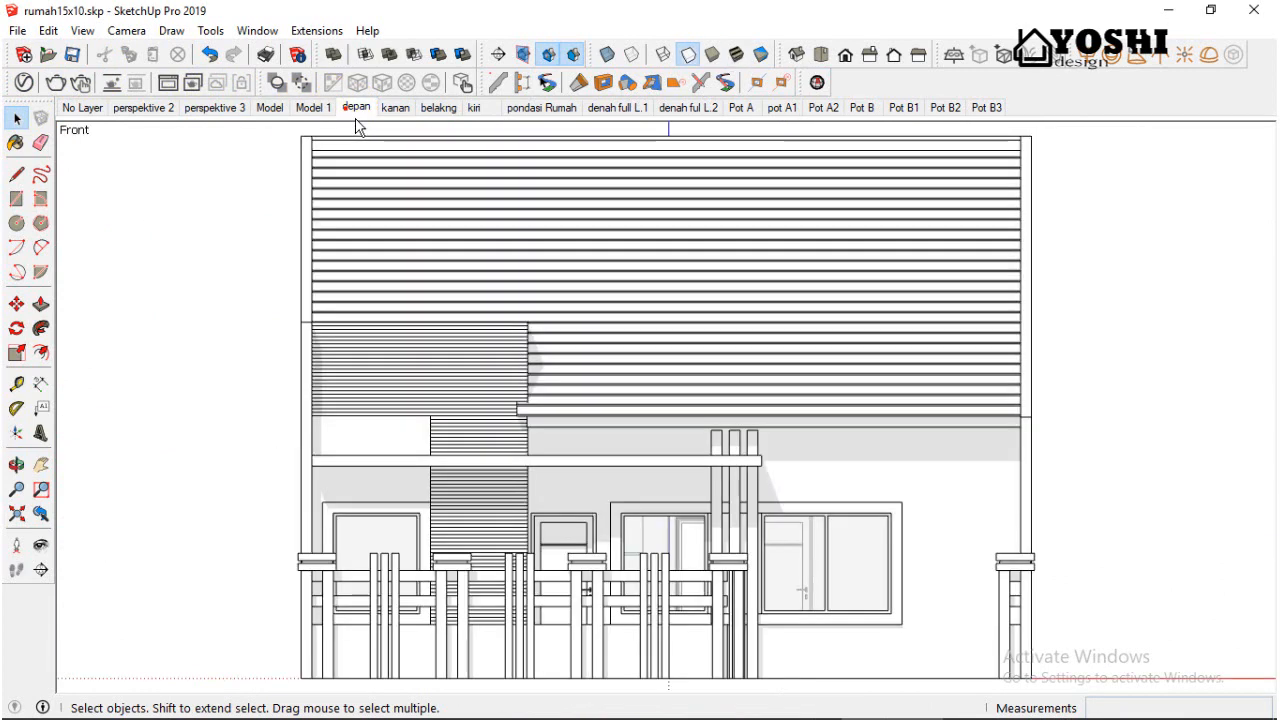
{"action": "left_click", "coordinate": [420, 168]}
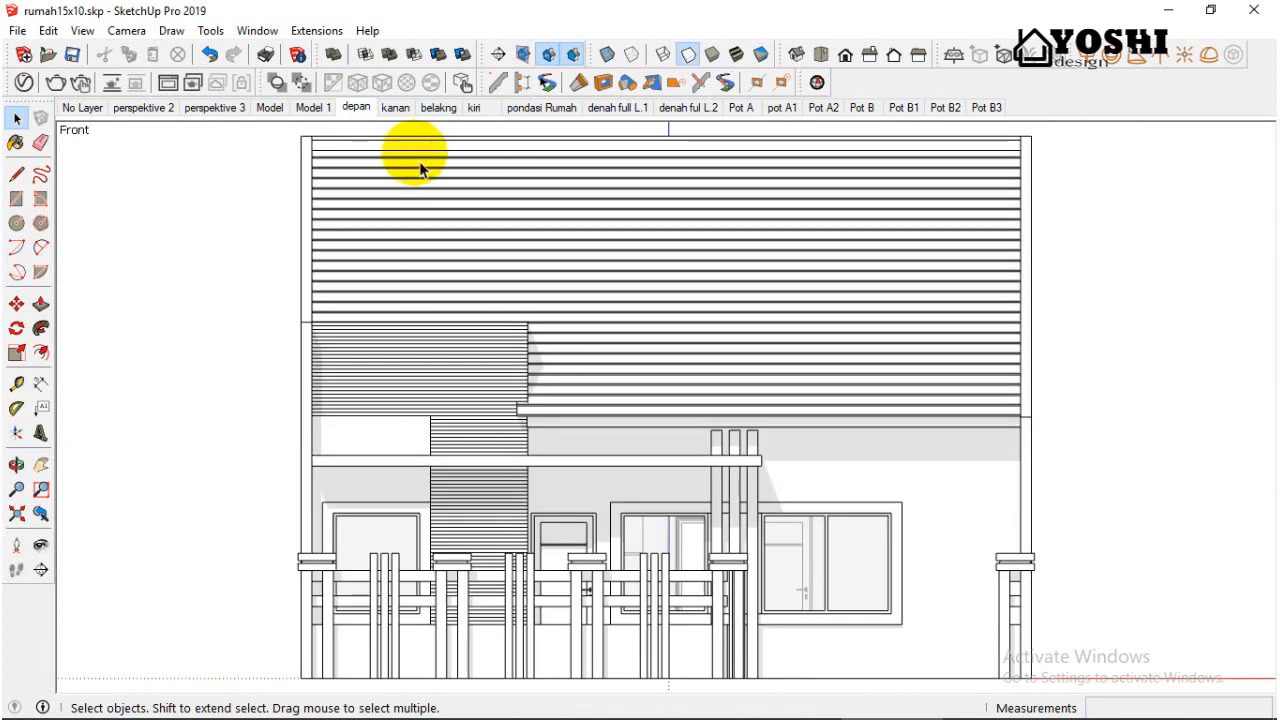
{"action": "left_click", "coordinate": [396, 108]}
{"action": "left_click", "coordinate": [438, 110]}
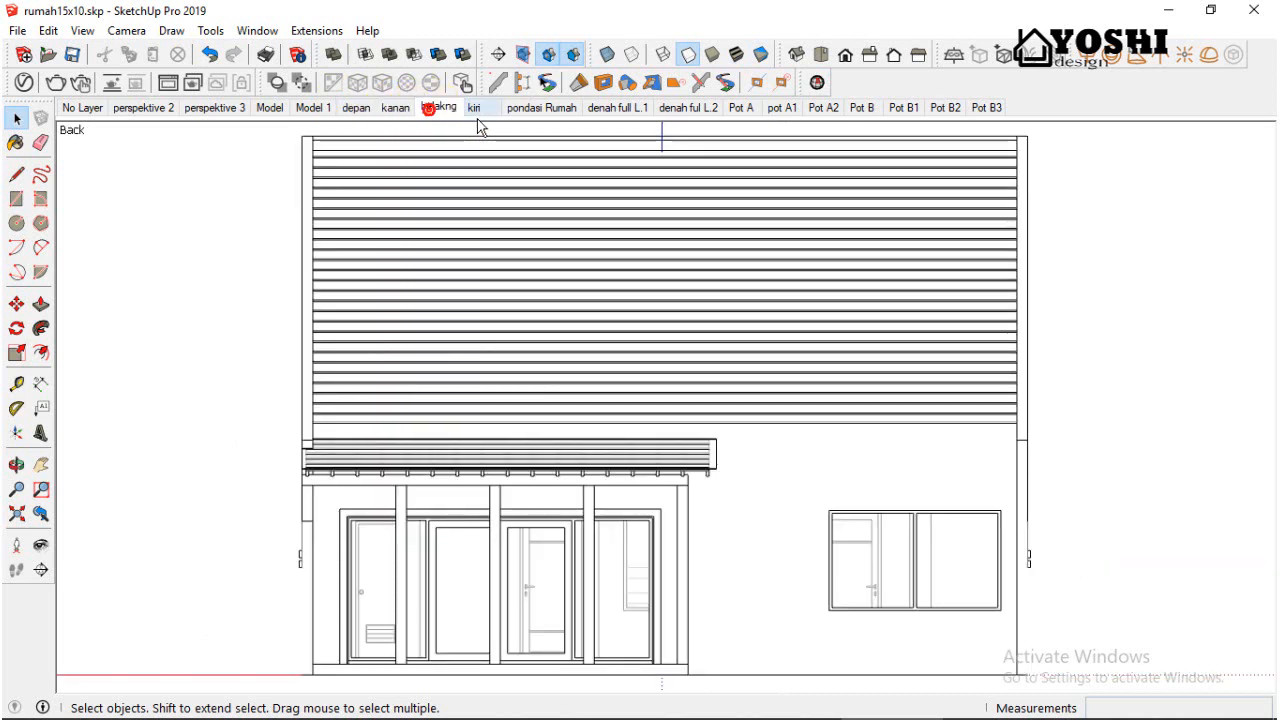
{"action": "left_click", "coordinate": [474, 110]}
Review the pondasi Rumah foundation scene, both denah floor plans and the section scenes from Pot A through Pot B3.
{"action": "left_click", "coordinate": [541, 110]}
{"action": "left_click", "coordinate": [618, 126]}
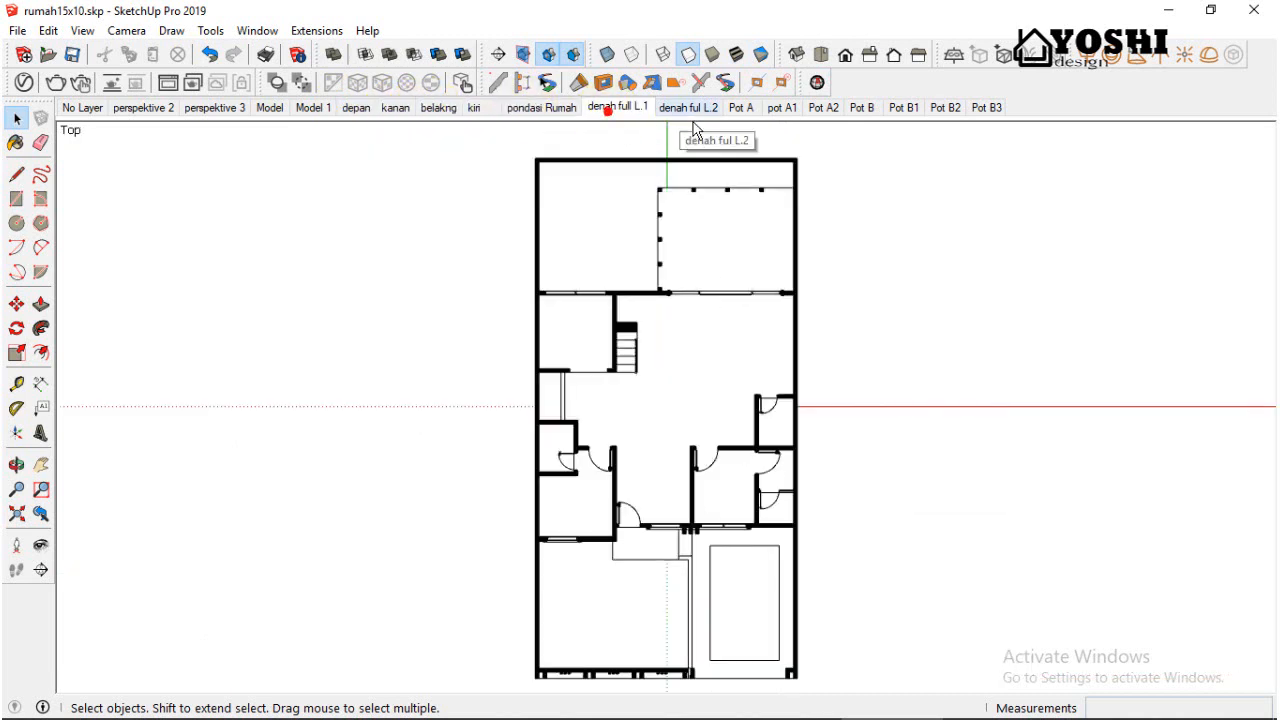
{"action": "left_click", "coordinate": [690, 120]}
{"action": "left_click", "coordinate": [745, 120]}
{"action": "left_click", "coordinate": [775, 126]}
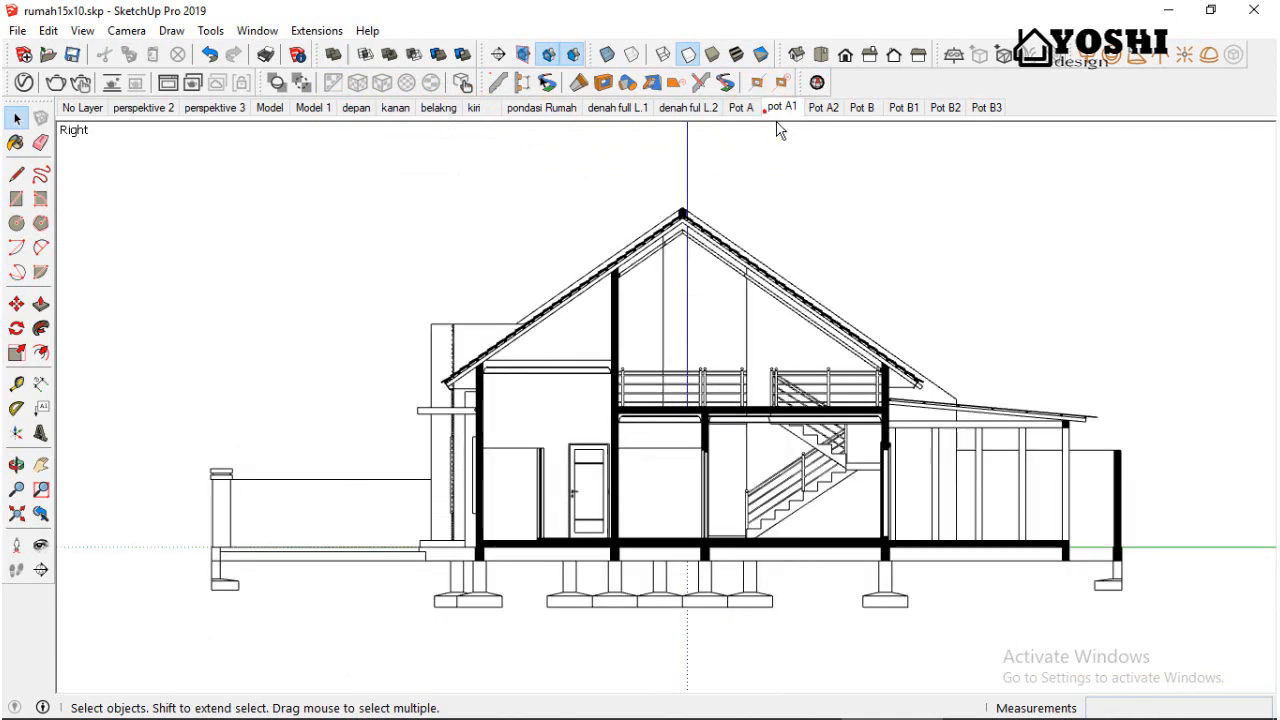
{"action": "left_click", "coordinate": [824, 120]}
{"action": "left_click", "coordinate": [862, 125]}
{"action": "left_click", "coordinate": [910, 128]}
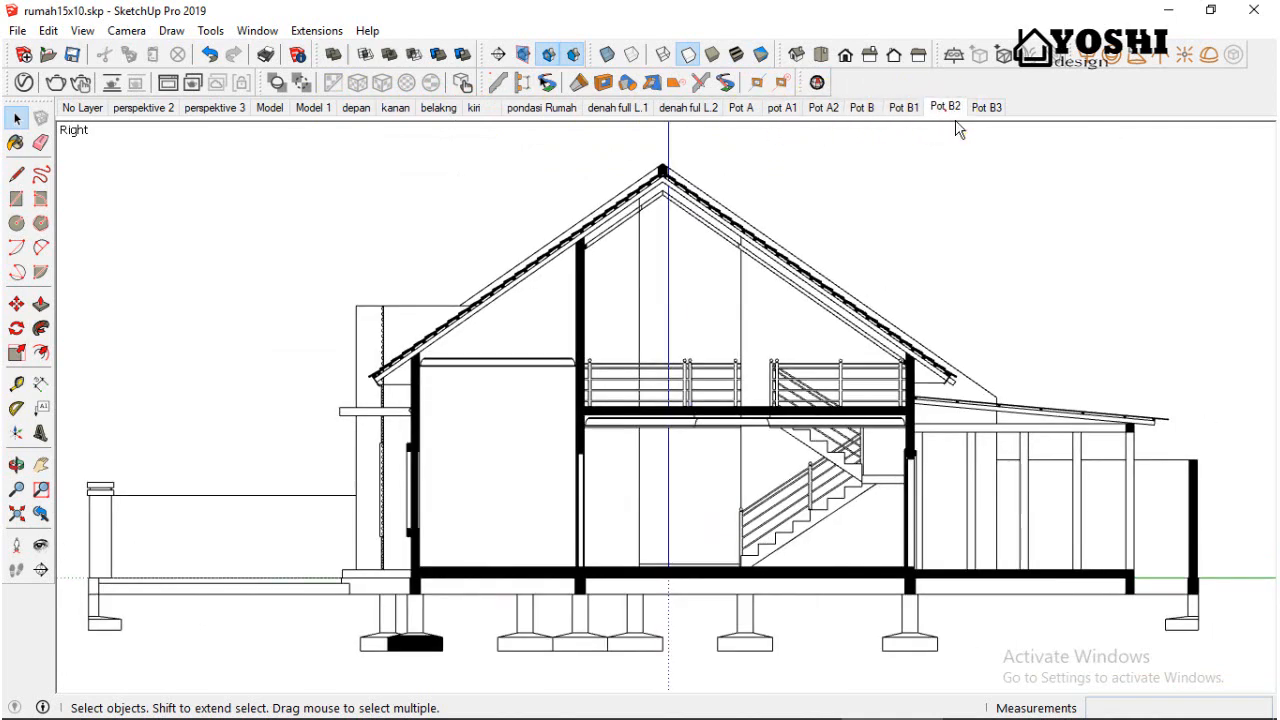
{"action": "left_click", "coordinate": [984, 124]}
Go back through the Pot B1, Pot B and Pot A2 sections and examine the pot A1 section.
{"action": "left_click", "coordinate": [920, 128]}
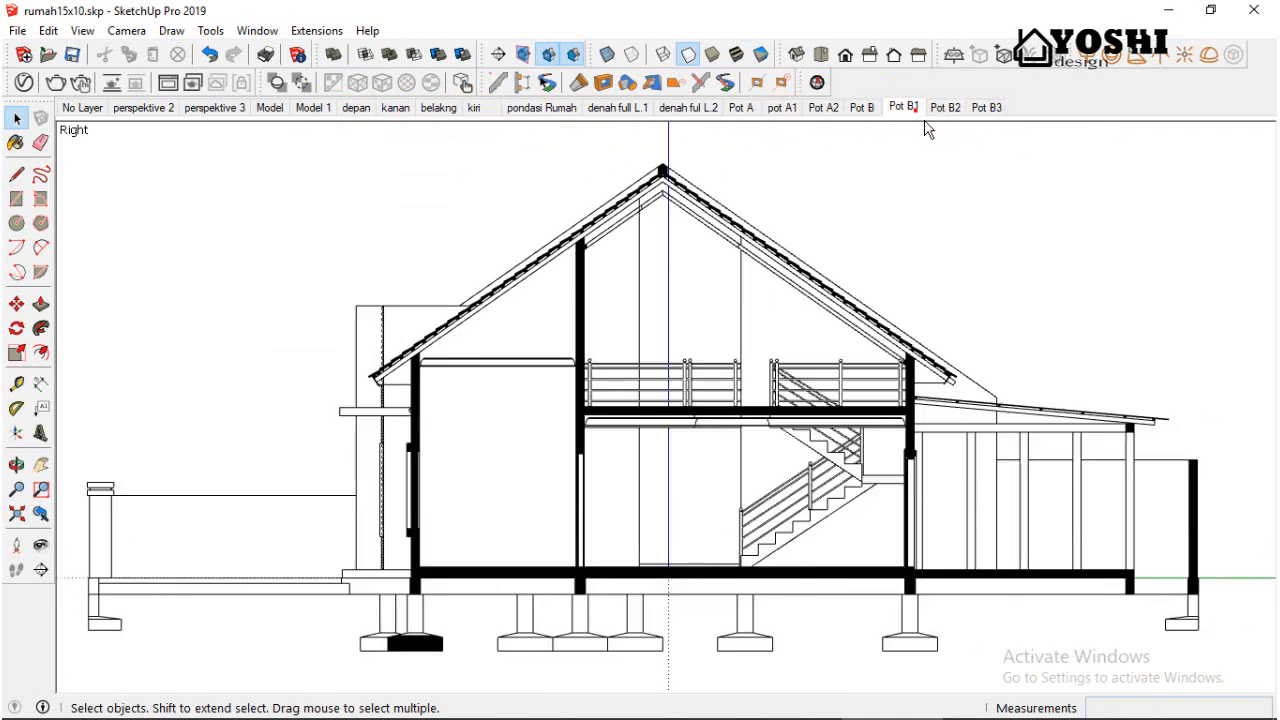
{"action": "left_click", "coordinate": [870, 110]}
{"action": "left_click", "coordinate": [827, 118]}
{"action": "left_click", "coordinate": [790, 115]}
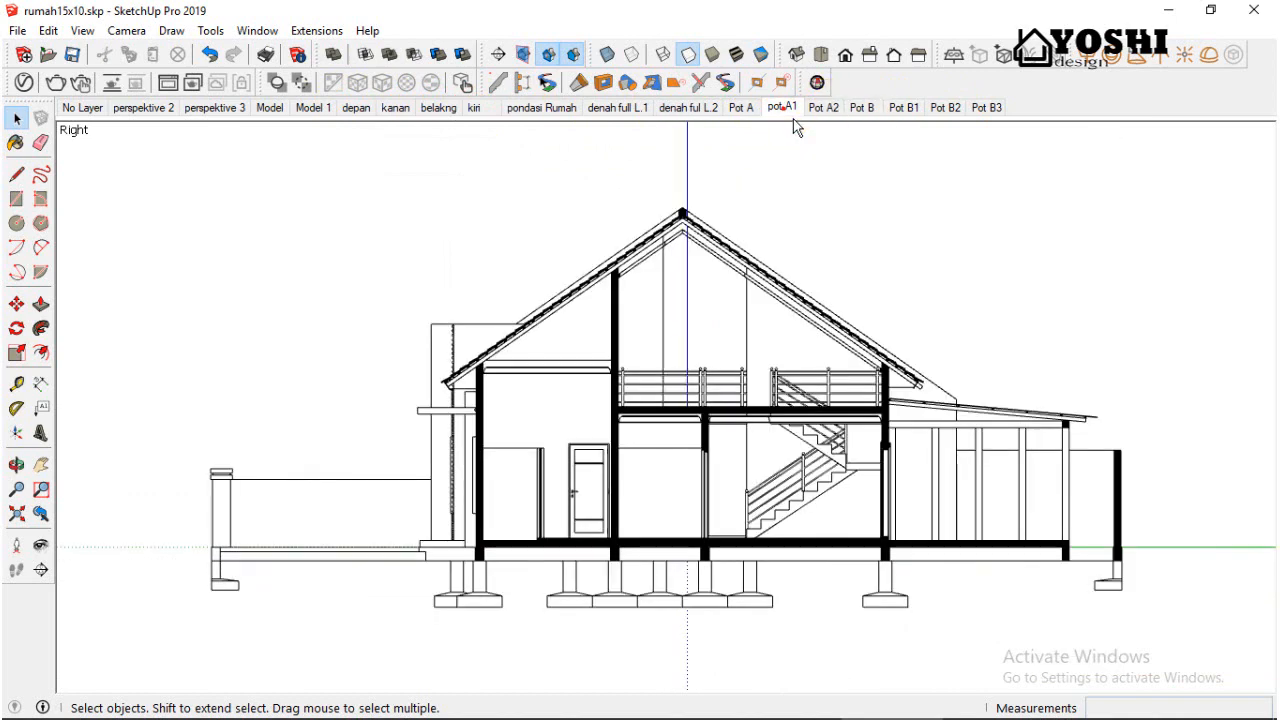
{"action": "left_click", "coordinate": [899, 115]}
{"action": "left_click", "coordinate": [792, 116]}
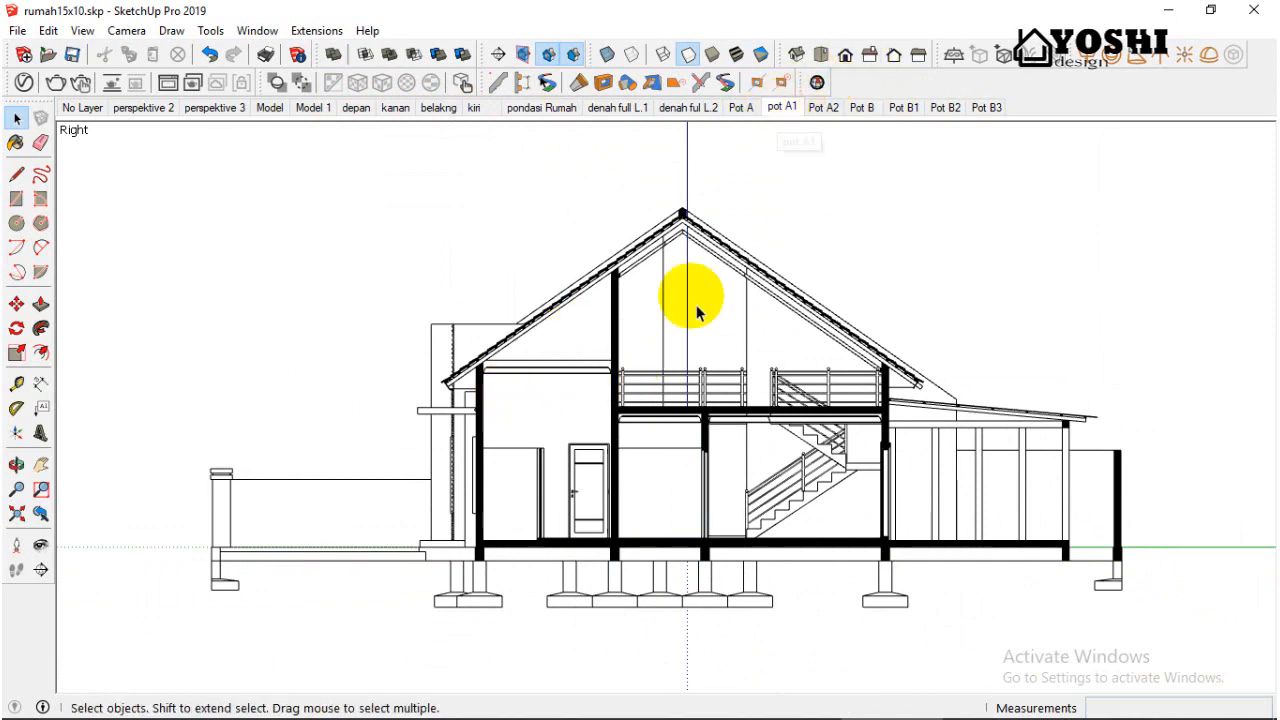
{"action": "scroll", "coordinate": [654, 337], "scroll_direction": "up", "scroll_amount": 3}
{"action": "scroll", "coordinate": [650, 348], "scroll_direction": "down", "scroll_amount": 2}
{"action": "scroll", "coordinate": [700, 388], "scroll_direction": "down", "scroll_amount": 1}
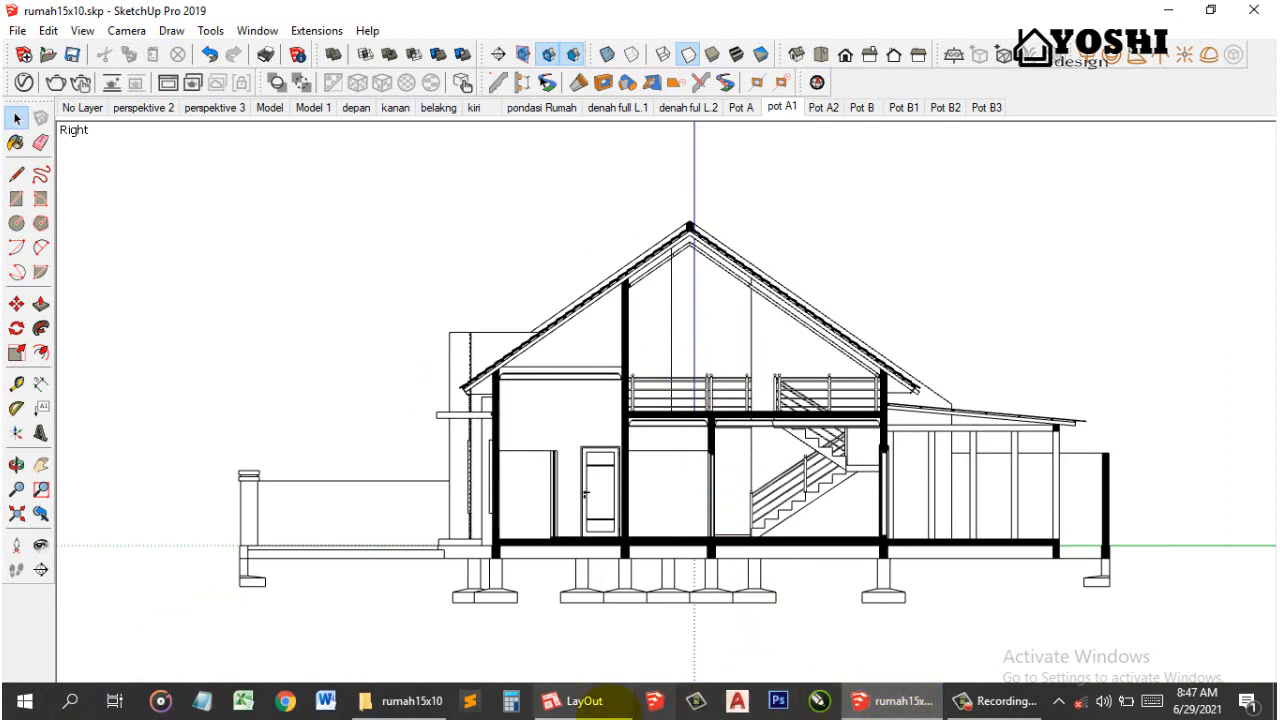
Switch to LayOut and bring up the cover page with the perspective view of the house.
{"action": "left_click", "coordinate": [575, 700]}
{"action": "scroll", "coordinate": [480, 450], "scroll_direction": "up", "scroll_amount": 2}
{"action": "scroll", "coordinate": [700, 460], "scroll_direction": "down", "scroll_amount": 2}
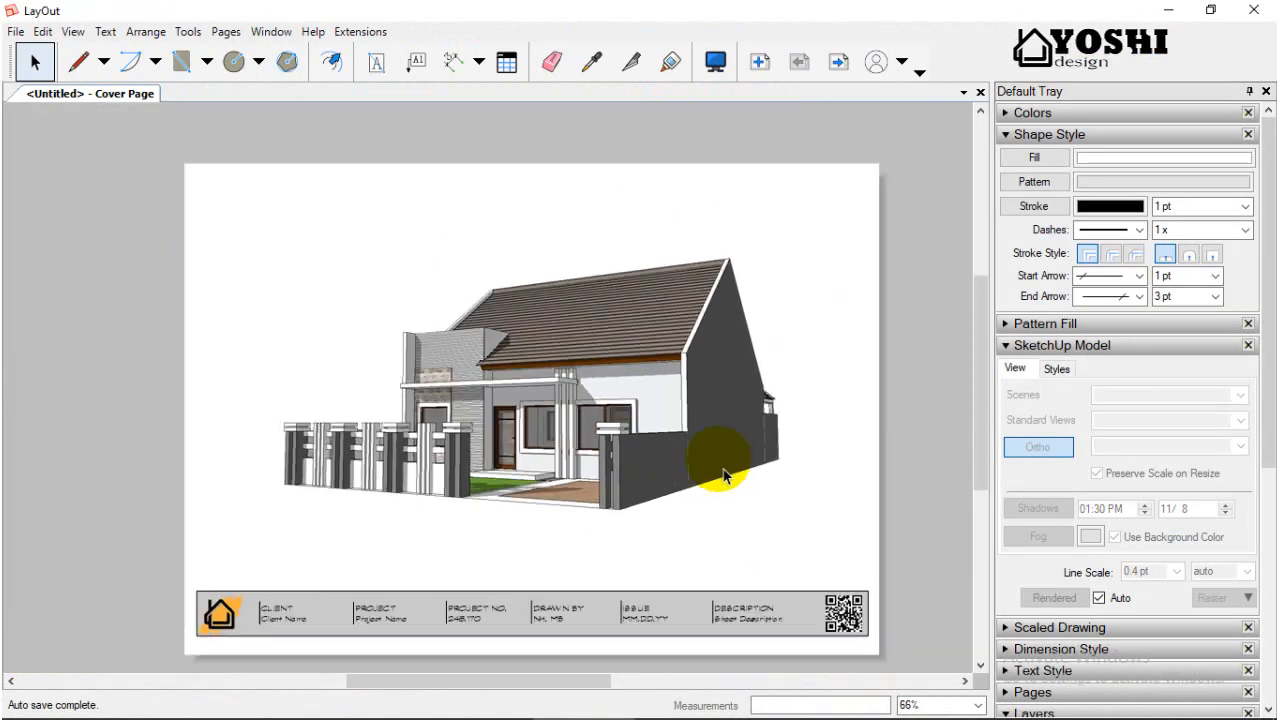
Try the fog effect on the cover page's house view and turn it off again.
{"action": "left_click", "coordinate": [655, 418]}
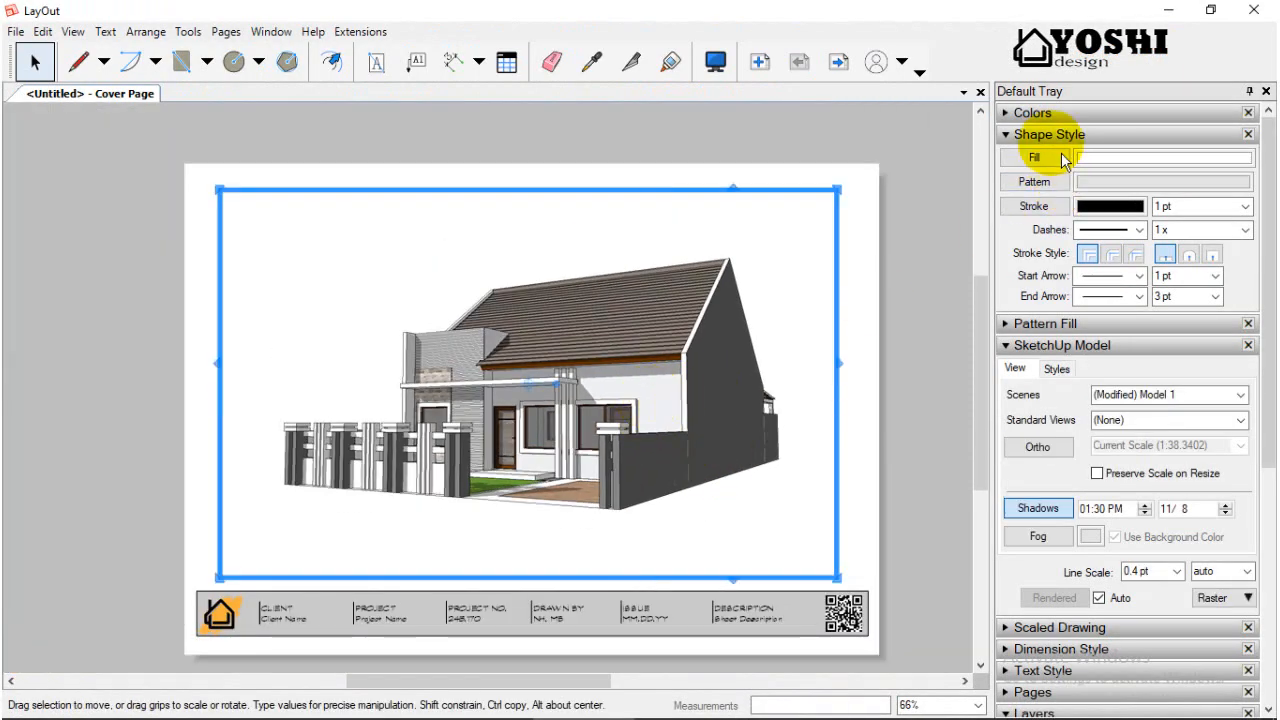
{"action": "left_click", "coordinate": [1062, 545]}
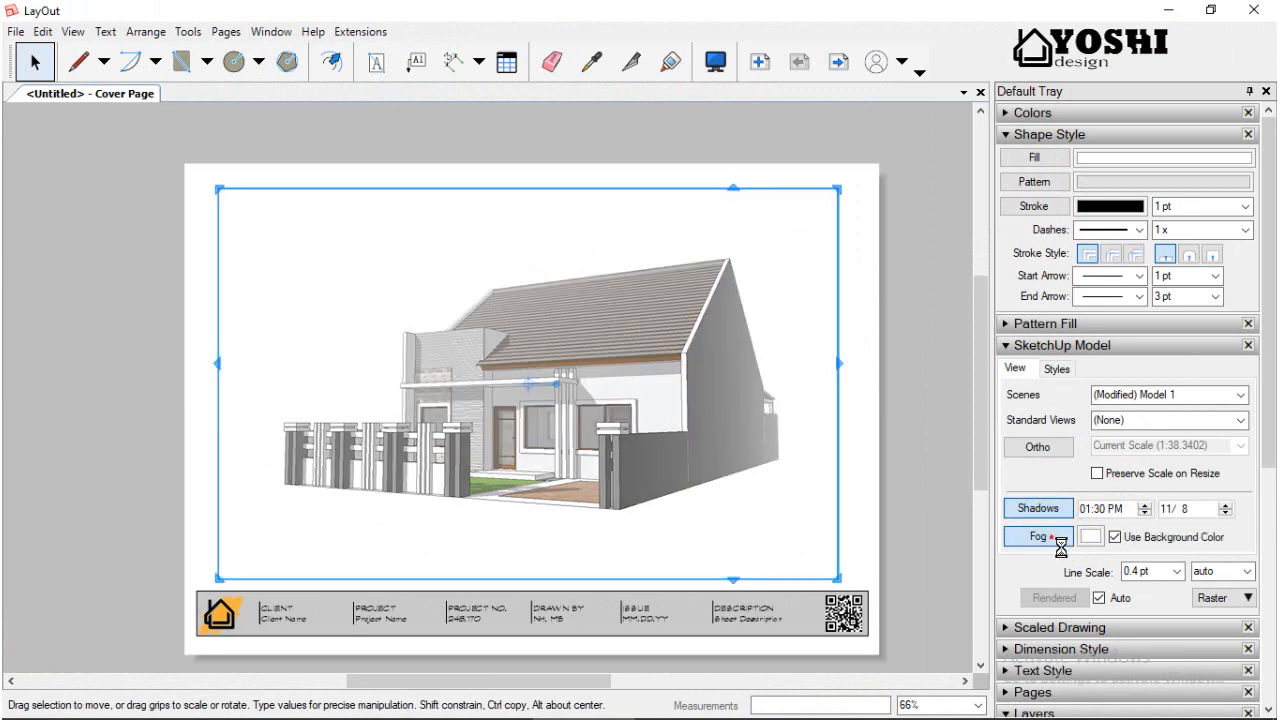
{"action": "left_click", "coordinate": [1063, 555]}
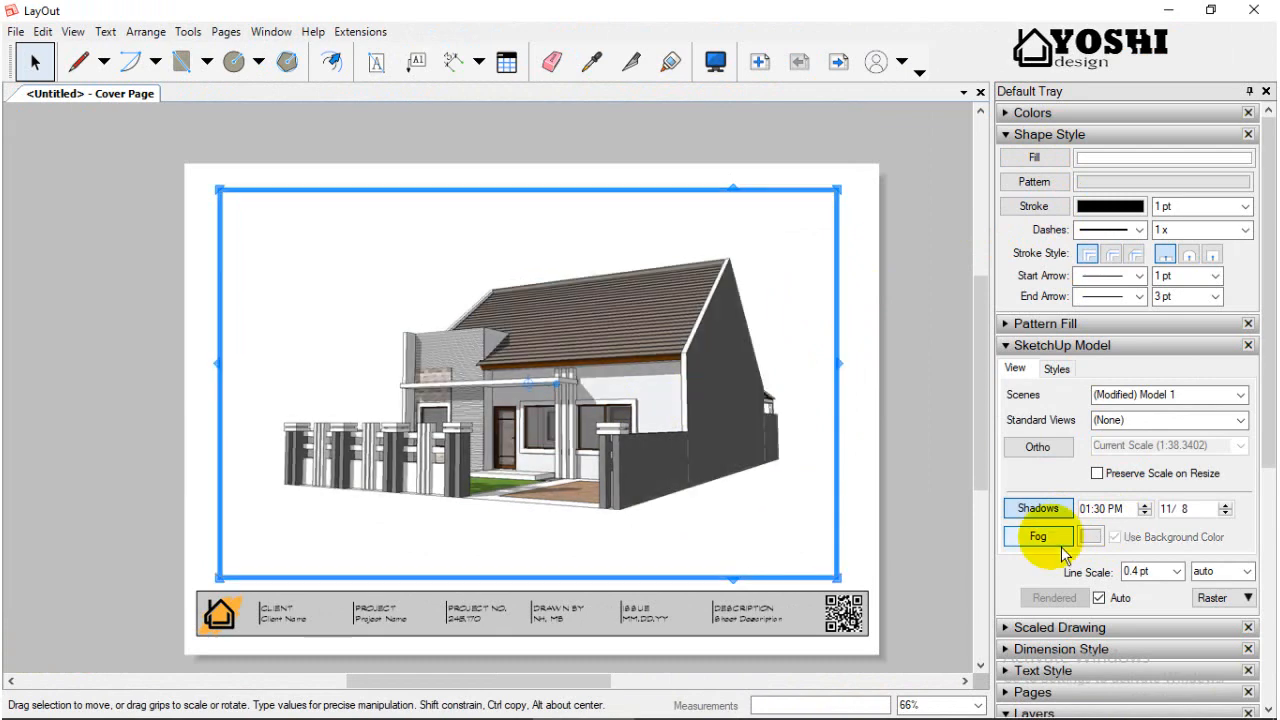
{"action": "left_click", "coordinate": [871, 499]}
Go to the inside page with the house section drawing.
{"action": "scroll", "coordinate": [878, 513], "scroll_direction": "down", "scroll_amount": 1}
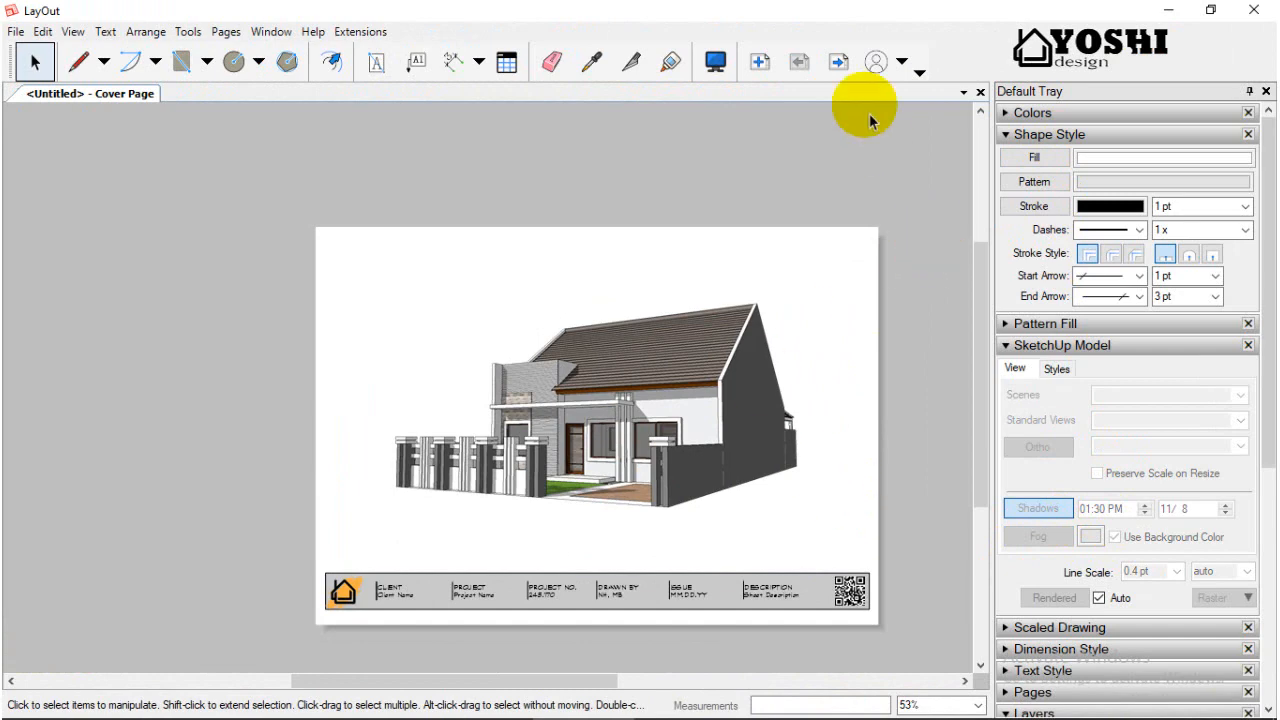
{"action": "left_click", "coordinate": [839, 63]}
{"action": "scroll", "coordinate": [619, 445], "scroll_direction": "up", "scroll_amount": 4}
{"action": "scroll", "coordinate": [619, 445], "scroll_direction": "down", "scroll_amount": 2}
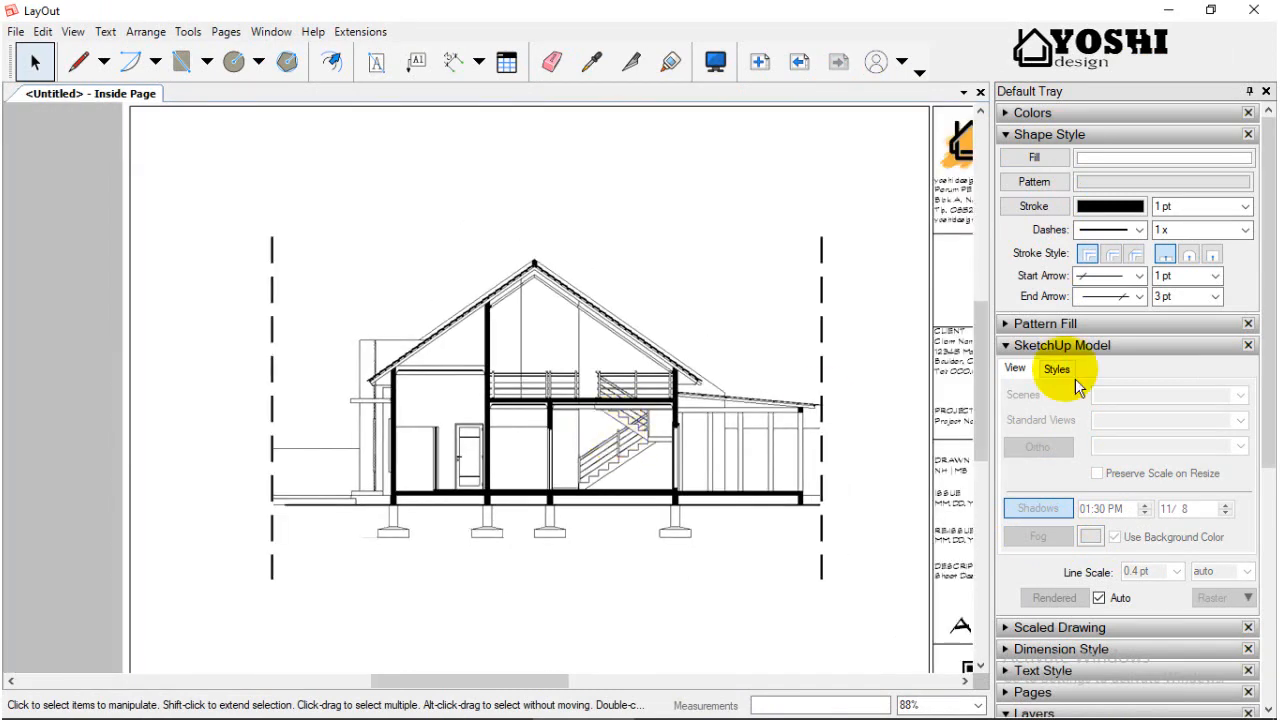
Start the Linear Dimension tool, collapse the other tray settings and show the dimension style options.
{"action": "left_click", "coordinate": [1062, 345]}
{"action": "left_click", "coordinate": [1049, 134]}
{"action": "scroll", "coordinate": [750, 440], "scroll_direction": "down", "scroll_amount": 1}
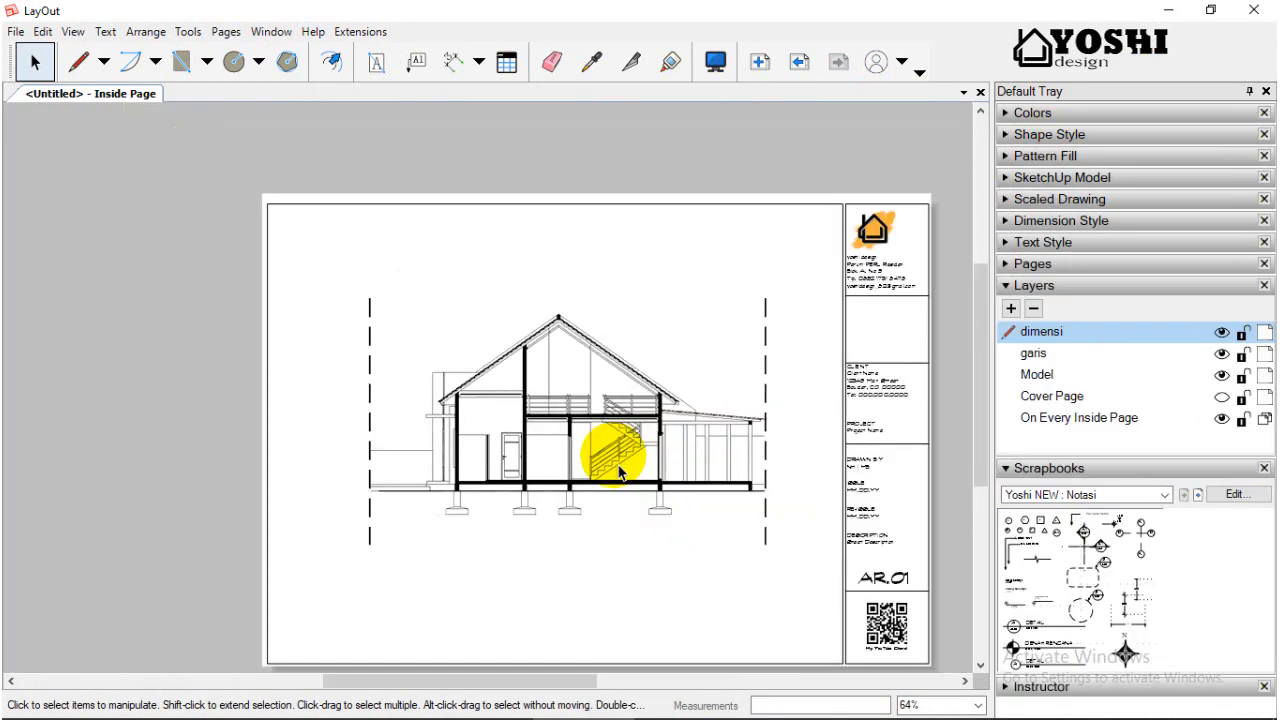
{"action": "left_click", "coordinate": [452, 62]}
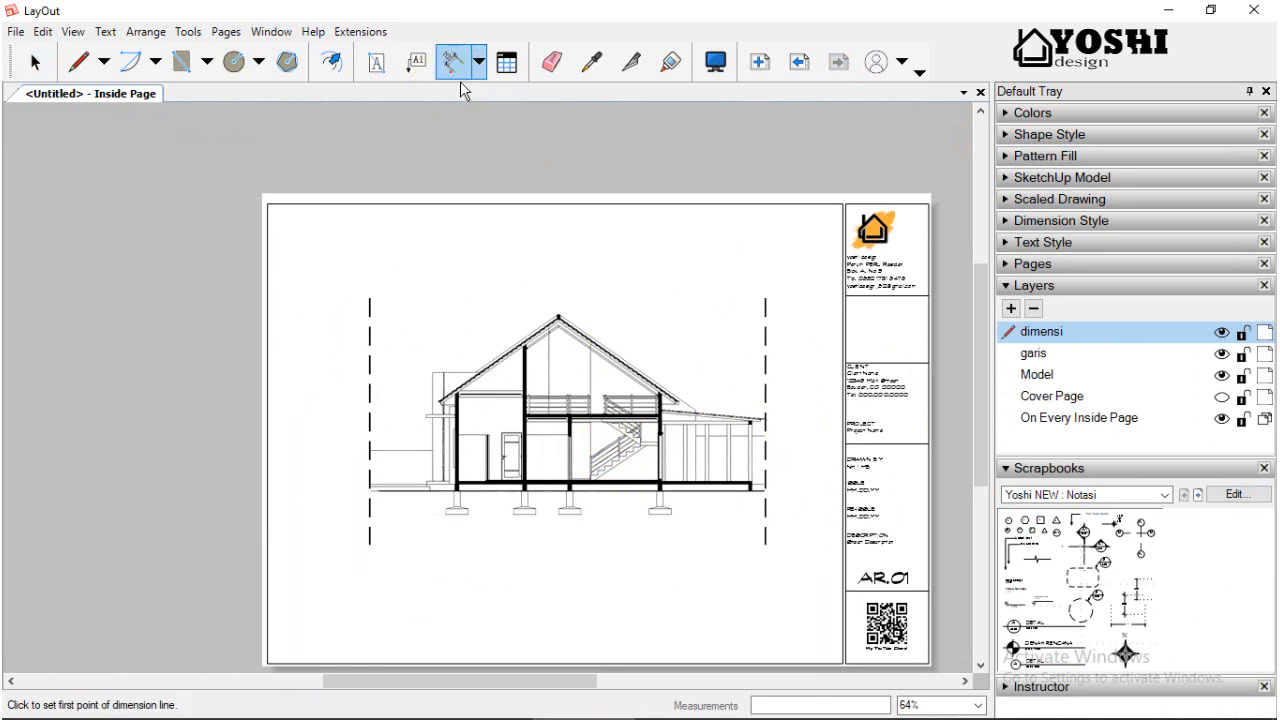
{"action": "left_click", "coordinate": [1148, 288]}
{"action": "left_click", "coordinate": [1155, 306]}
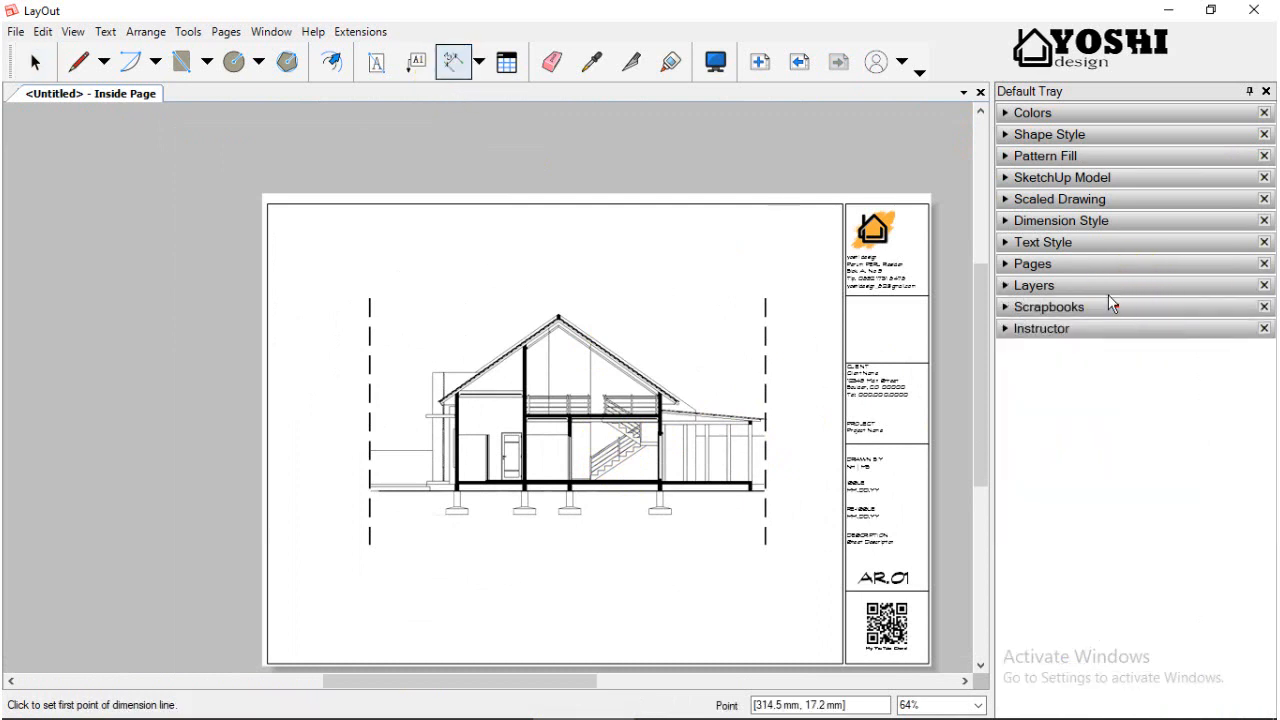
{"action": "left_click", "coordinate": [1078, 221]}
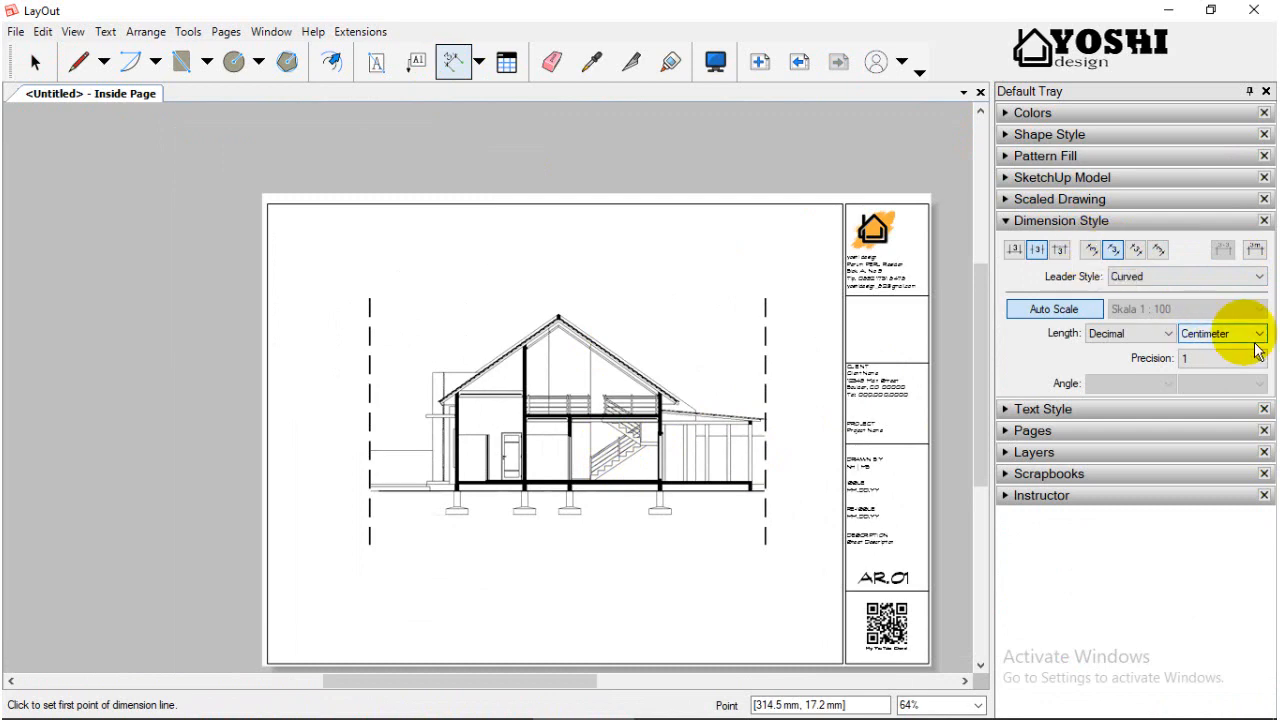
Add a vertical dimension from the underside of the rear wall's footing to the floor level, placed beyond the dashed boundary line.
{"action": "scroll", "coordinate": [703, 477], "scroll_direction": "up", "scroll_amount": 5}
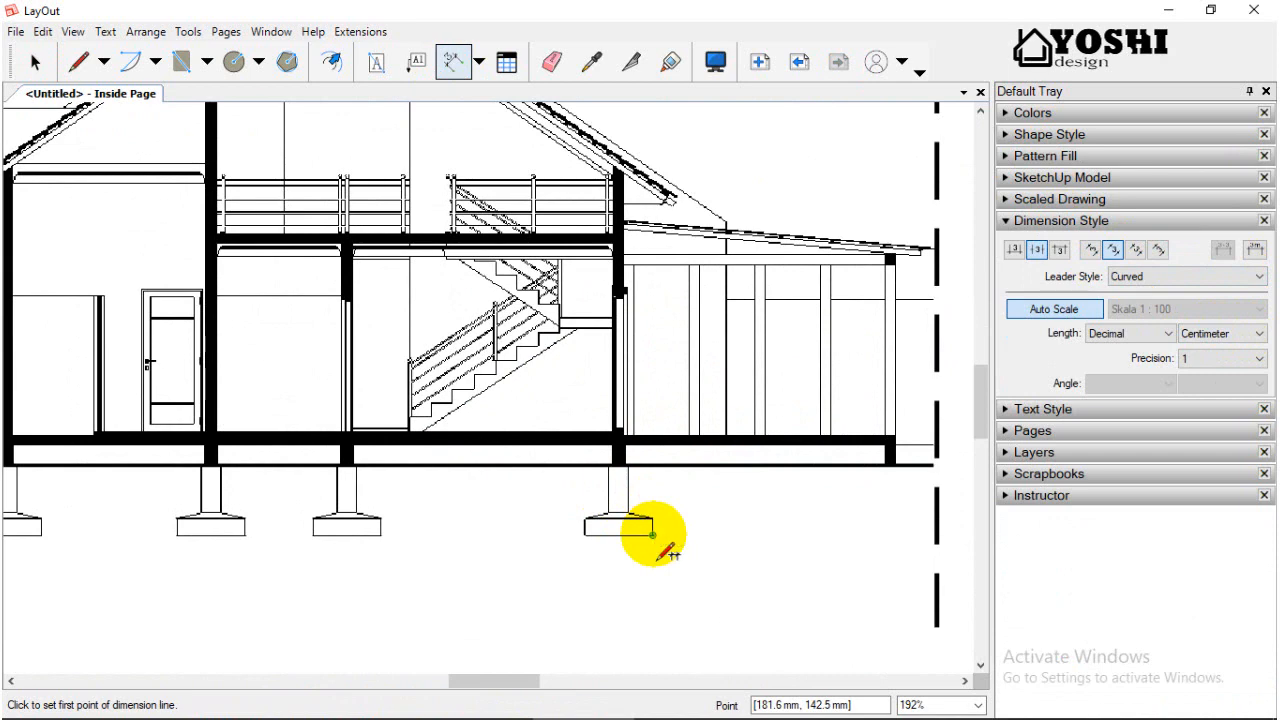
{"action": "left_click", "coordinate": [653, 535]}
{"action": "left_click", "coordinate": [612, 430]}
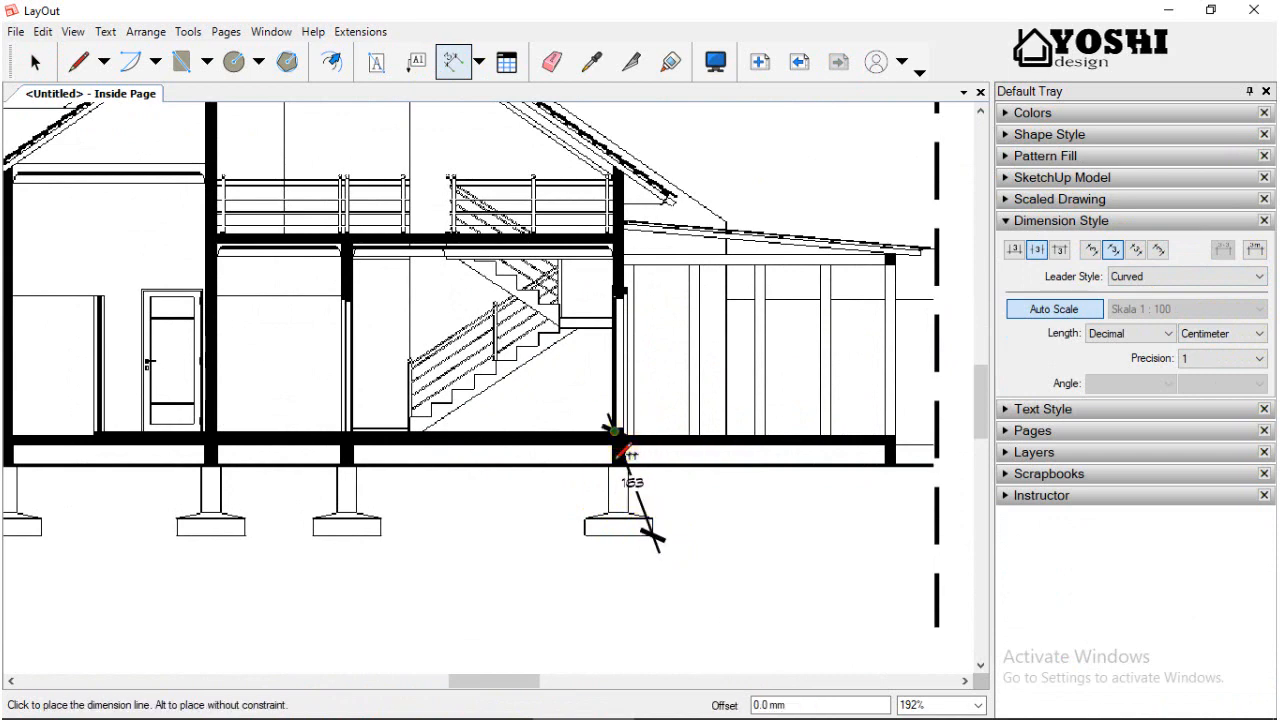
{"action": "scroll", "coordinate": [618, 440], "scroll_direction": "down", "scroll_amount": 1}
{"action": "left_click", "coordinate": [890, 466]}
Select the new foundation dimension and set both its start and end arrow sizes to 1 pt.
{"action": "left_click", "coordinate": [34, 62]}
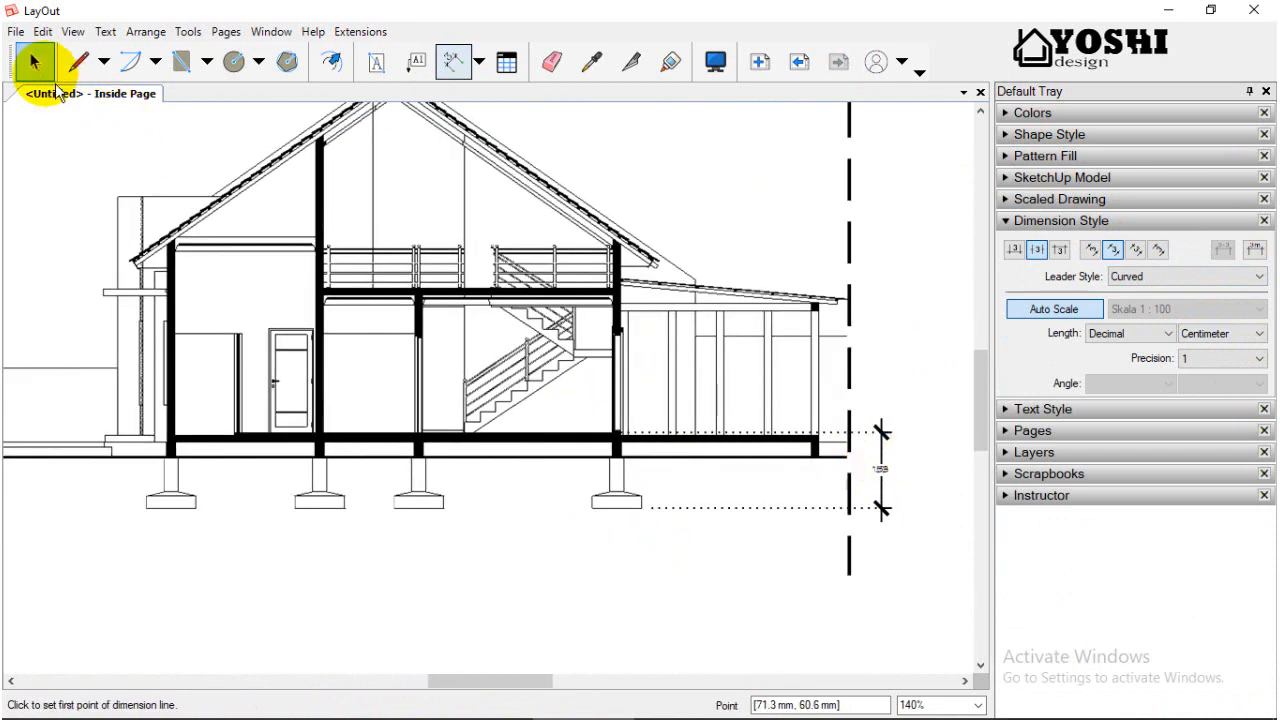
{"action": "left_click", "coordinate": [893, 468]}
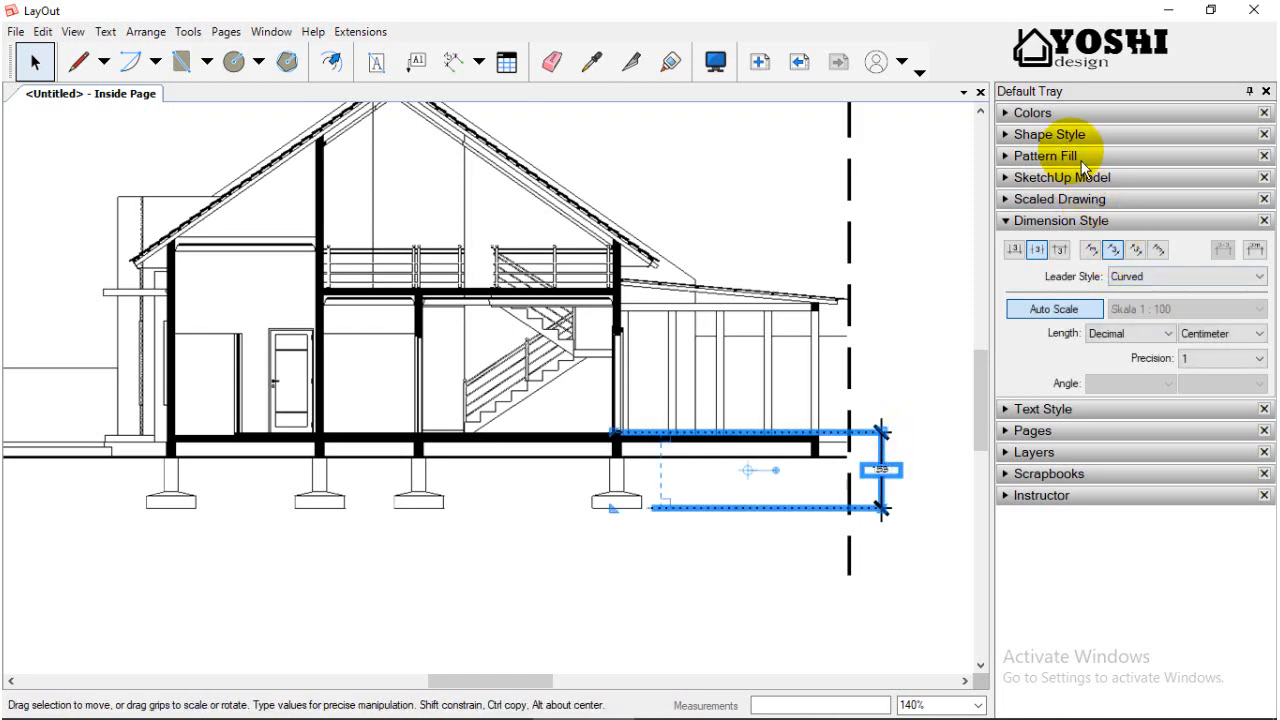
{"action": "left_click", "coordinate": [1080, 135]}
{"action": "left_click", "coordinate": [1215, 276]}
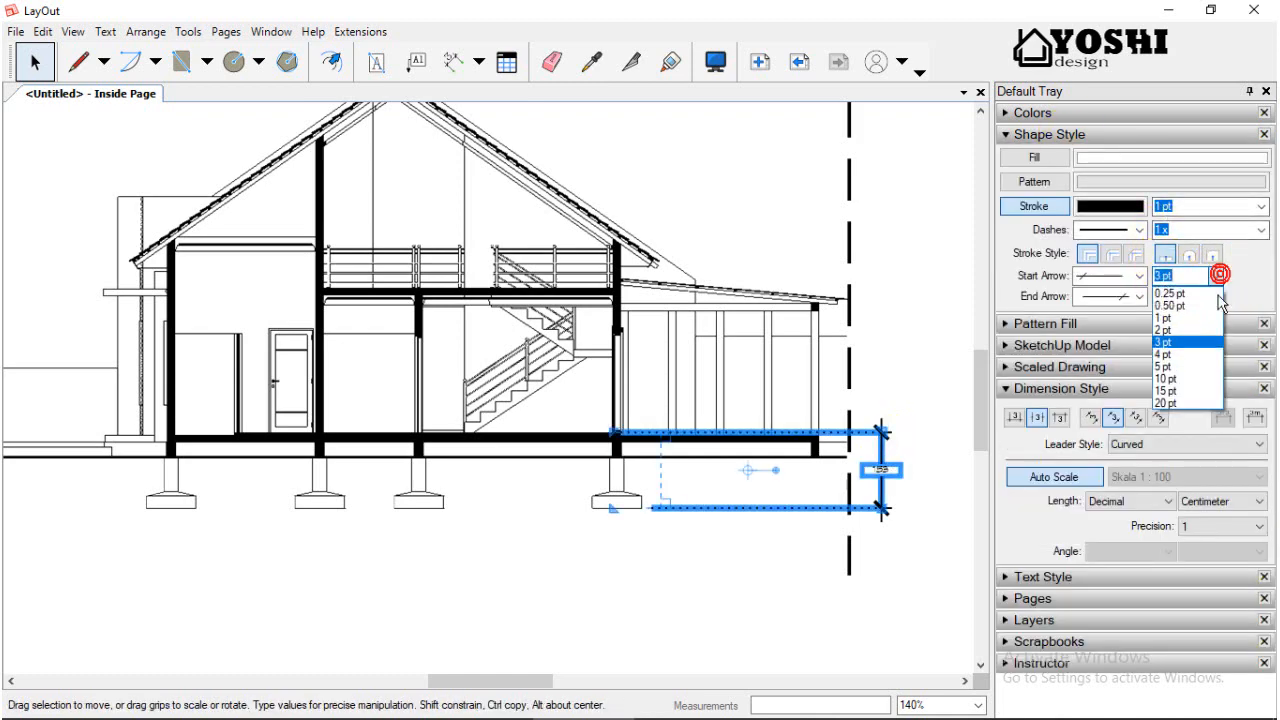
{"action": "left_click", "coordinate": [1200, 298]}
{"action": "left_click", "coordinate": [1215, 296]}
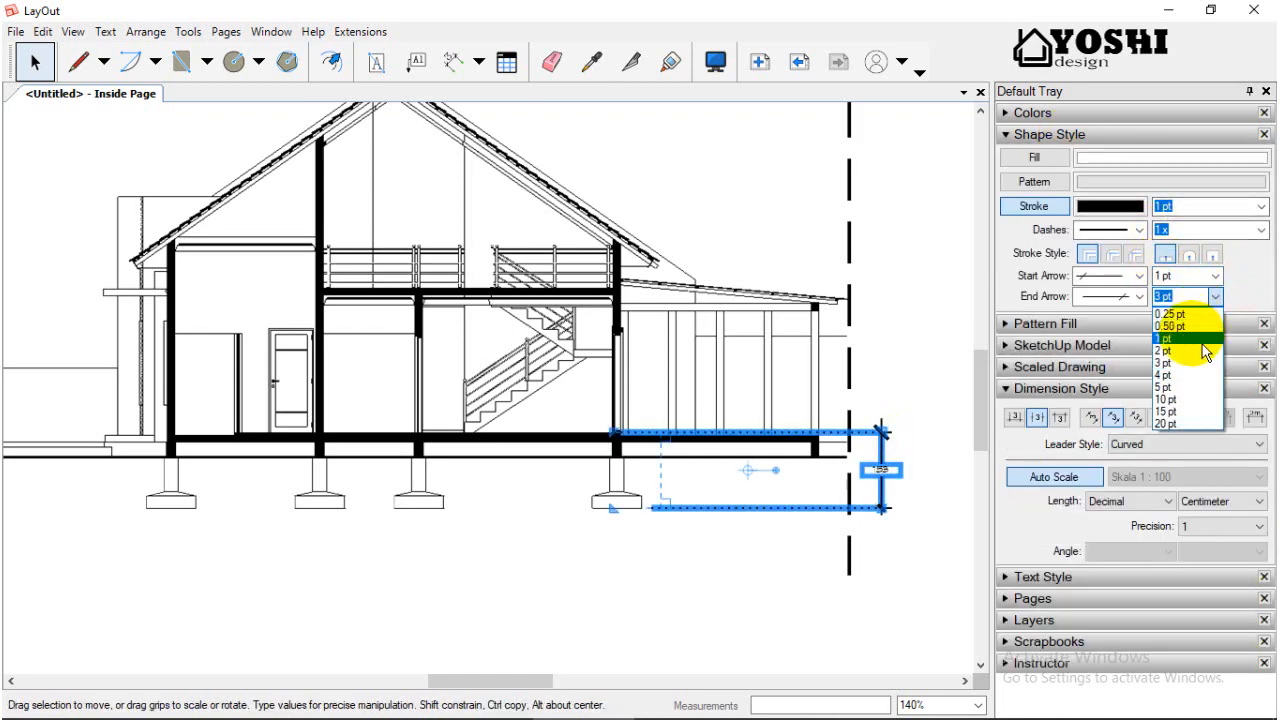
{"action": "left_click", "coordinate": [1195, 321]}
{"action": "left_click", "coordinate": [1215, 296]}
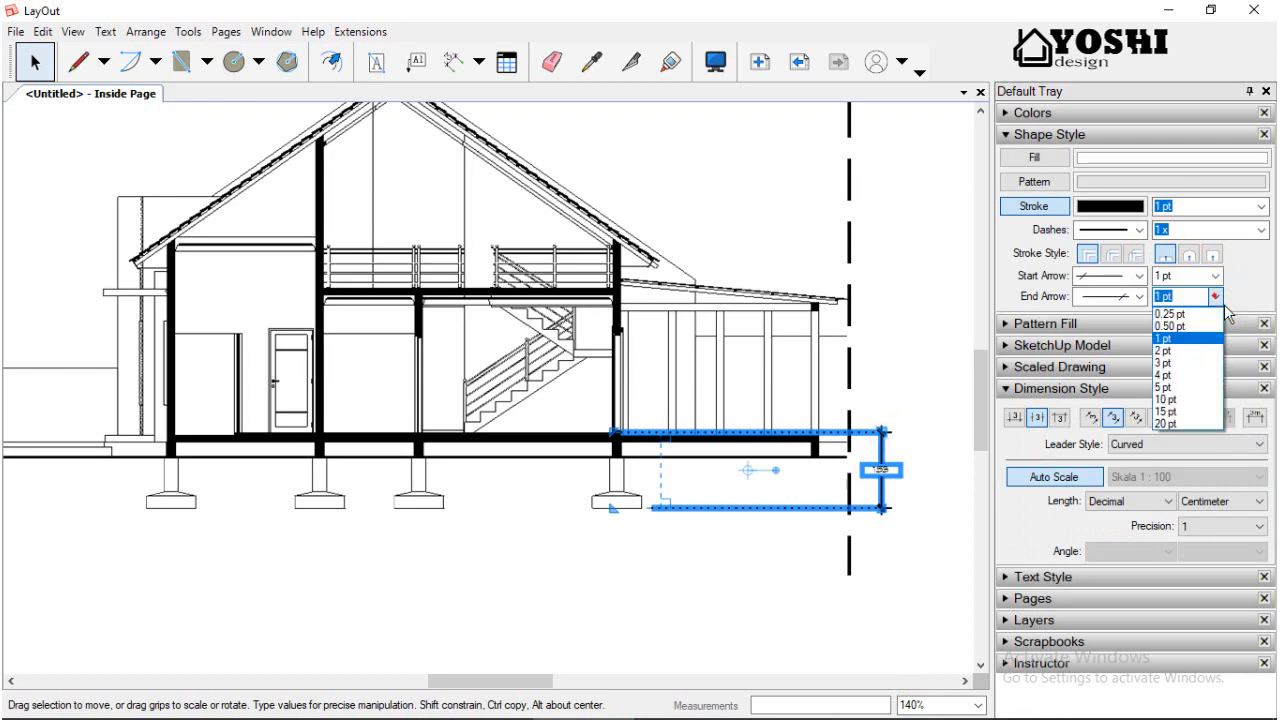
{"action": "left_click", "coordinate": [1128, 296]}
Change the end and start arrows of the foundation dimension to perpendicular bars and deselect it.
{"action": "left_click", "coordinate": [1135, 296]}
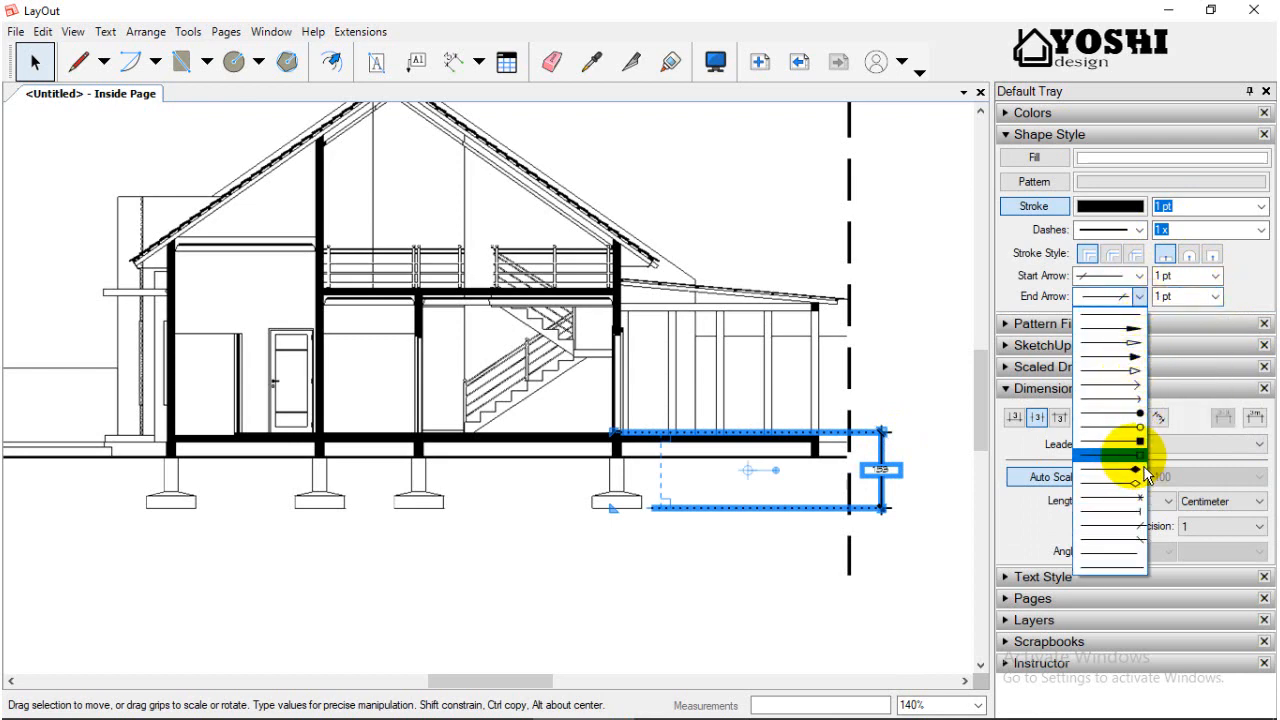
{"action": "left_click", "coordinate": [1135, 524]}
{"action": "left_click", "coordinate": [1138, 276]}
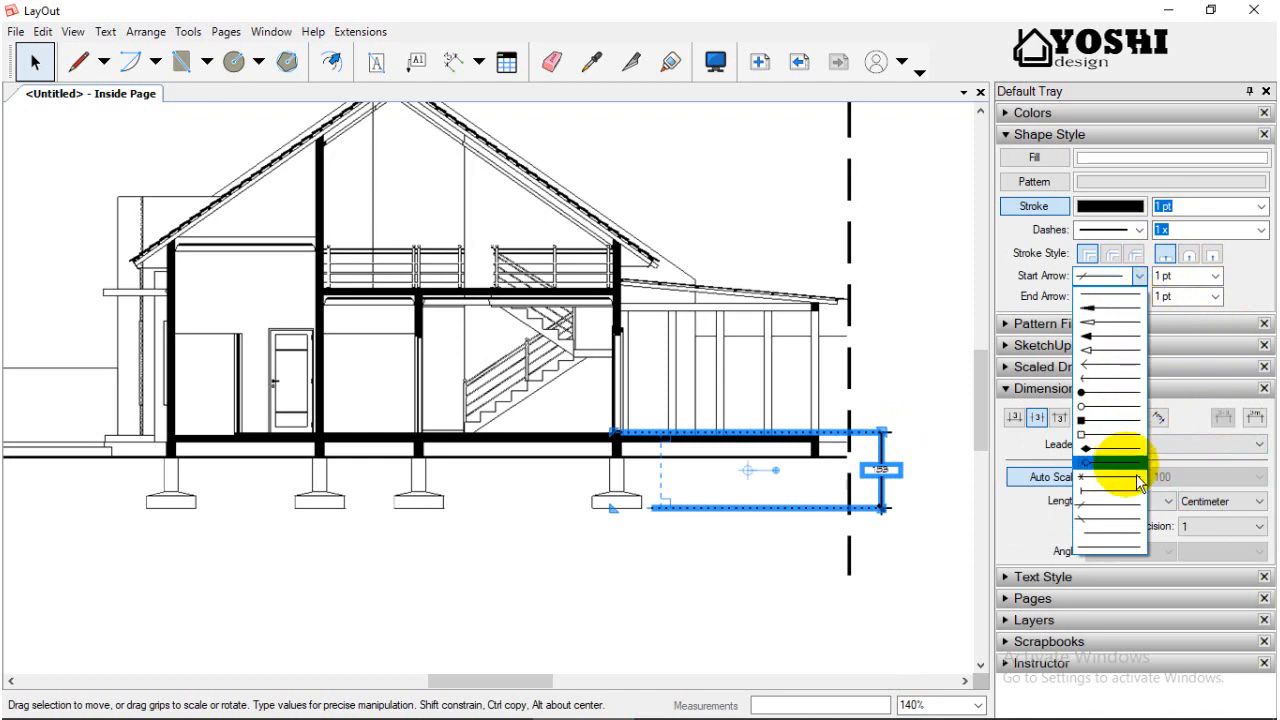
{"action": "left_click", "coordinate": [1138, 506]}
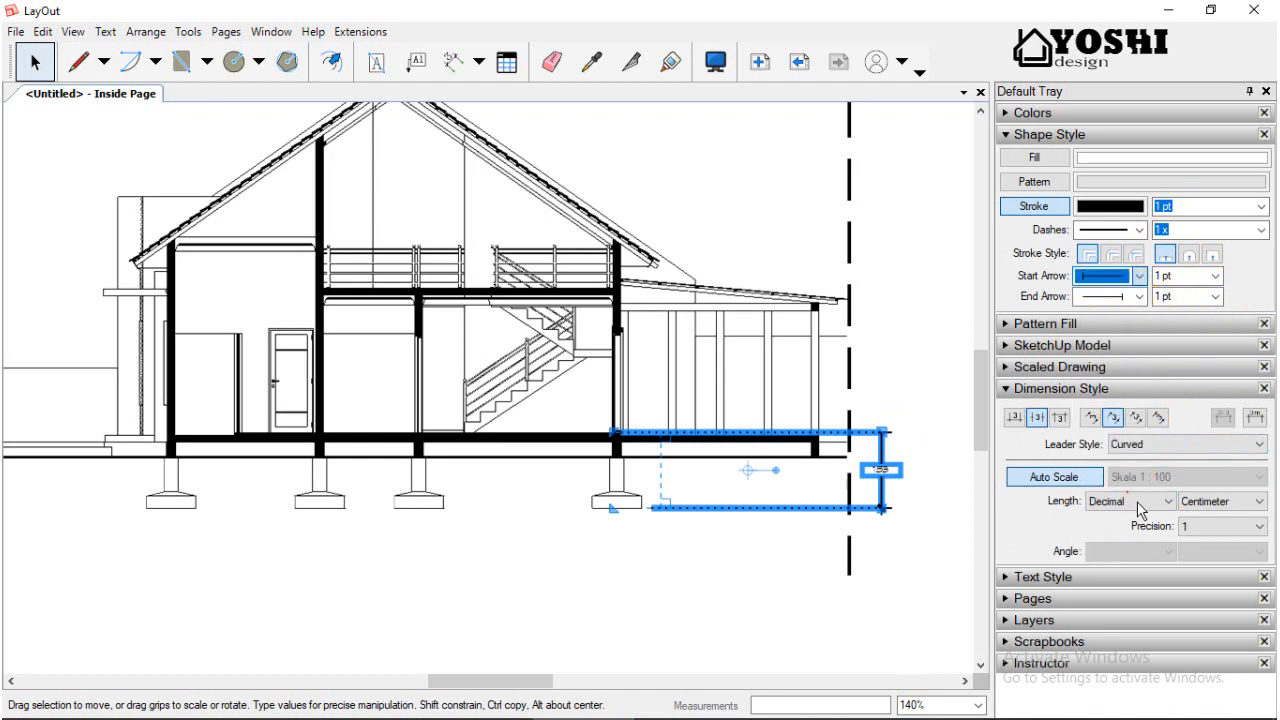
{"action": "left_click", "coordinate": [906, 376]}
{"action": "left_click", "coordinate": [848, 352]}
{"action": "left_click", "coordinate": [790, 230]}
Select the foundation height dimension, change its text font to Gulim, and deselect it.
{"action": "scroll", "coordinate": [857, 471], "scroll_direction": "down", "scroll_amount": 1}
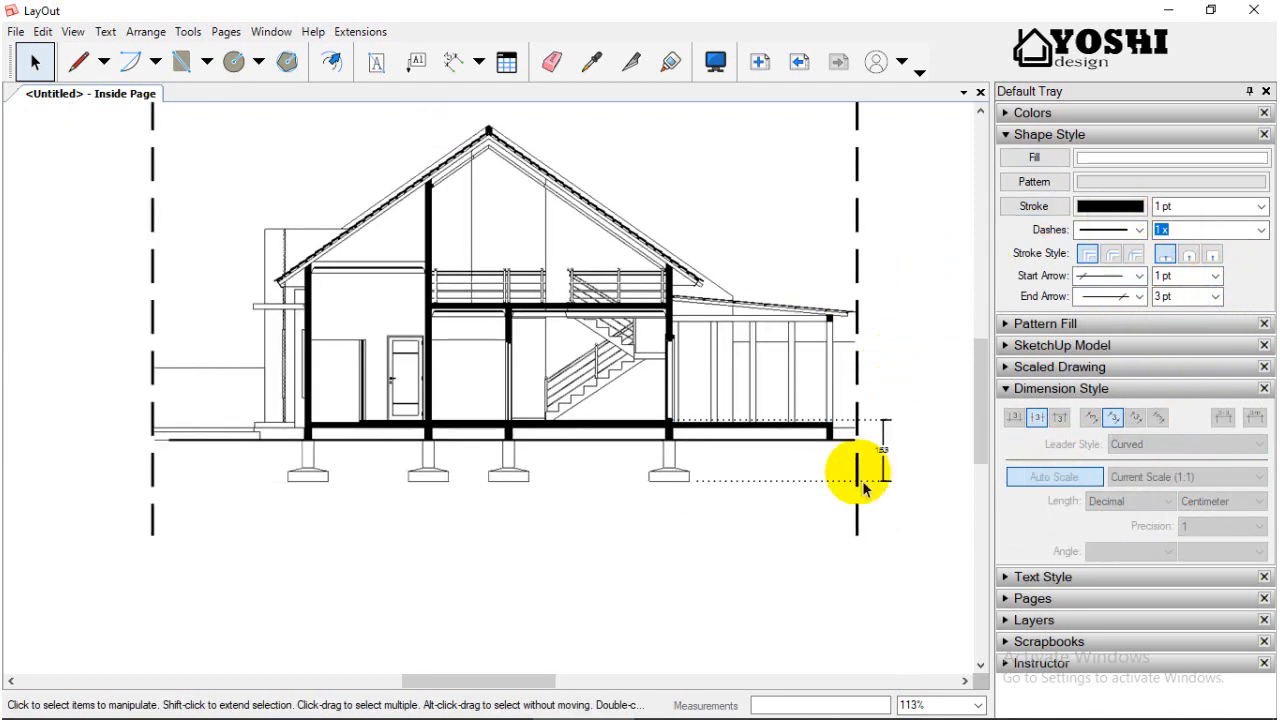
{"action": "scroll", "coordinate": [894, 443], "scroll_direction": "up", "scroll_amount": 3}
{"action": "scroll", "coordinate": [775, 447], "scroll_direction": "down", "scroll_amount": 1}
{"action": "scroll", "coordinate": [772, 438], "scroll_direction": "down", "scroll_amount": 2}
{"action": "scroll", "coordinate": [846, 443], "scroll_direction": "up", "scroll_amount": 1}
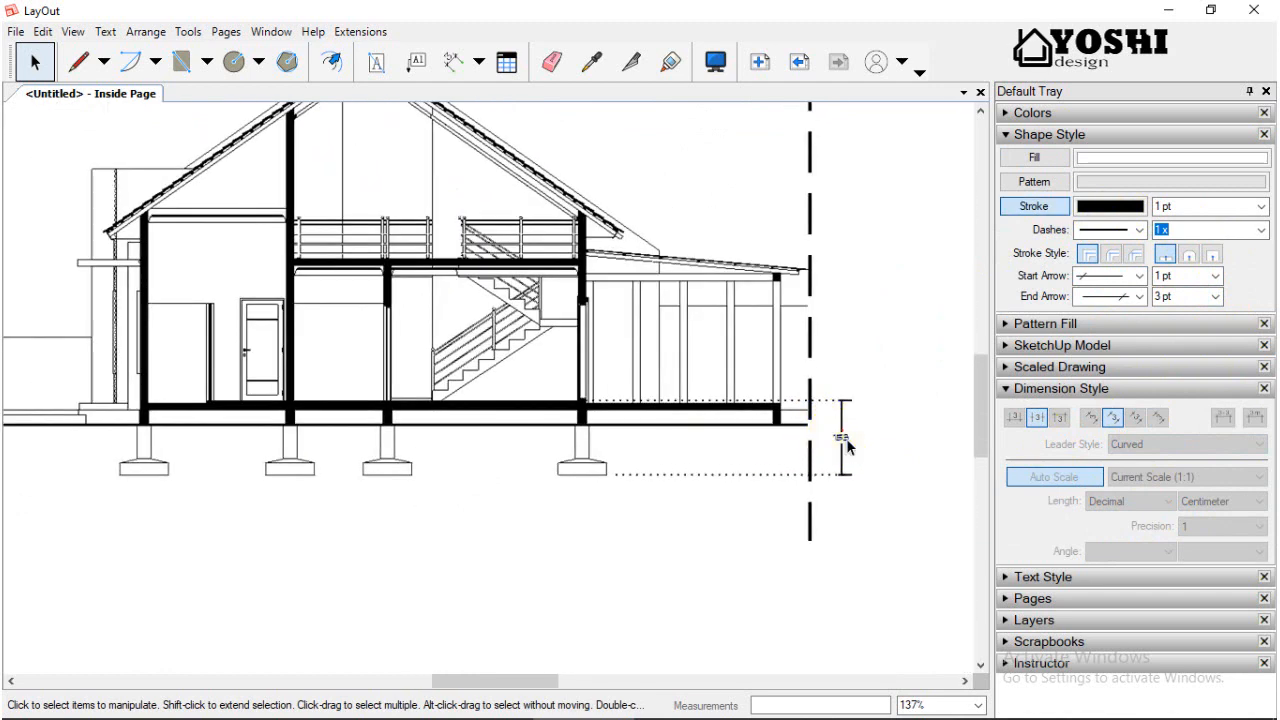
{"action": "left_click", "coordinate": [846, 438]}
{"action": "left_click", "coordinate": [1097, 140]}
{"action": "left_click", "coordinate": [1087, 221]}
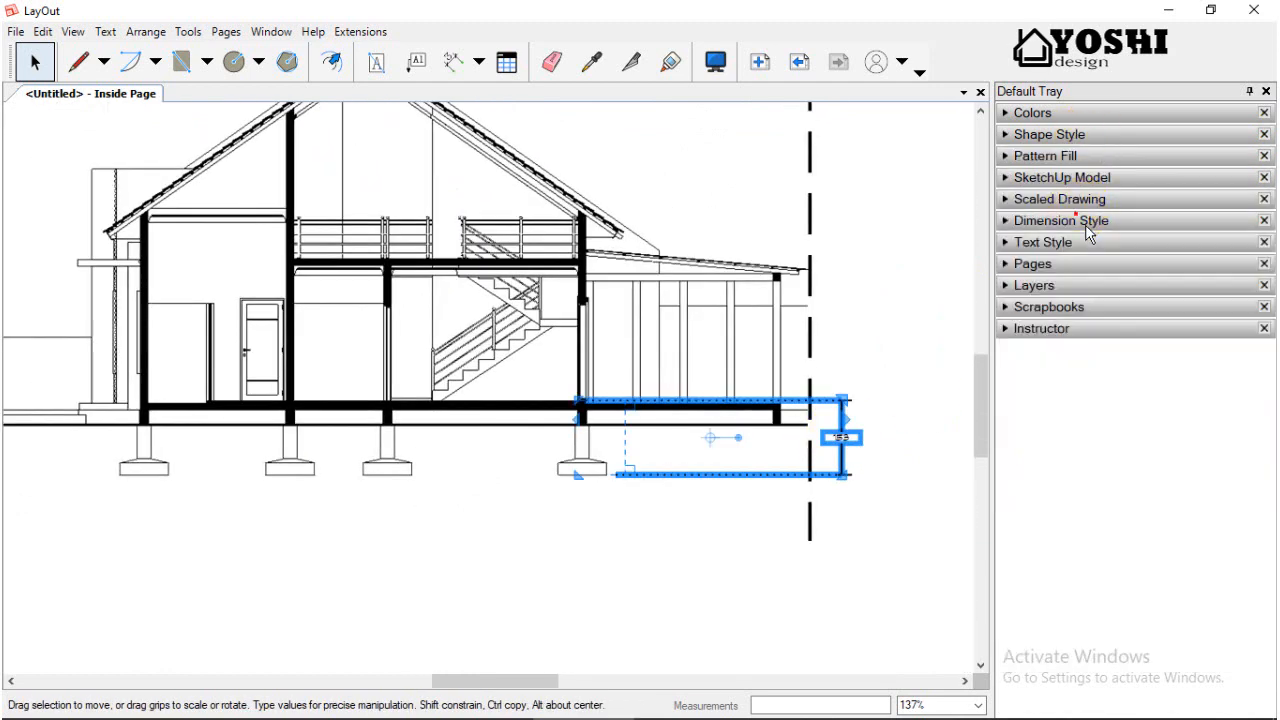
{"action": "left_click", "coordinate": [1085, 244]}
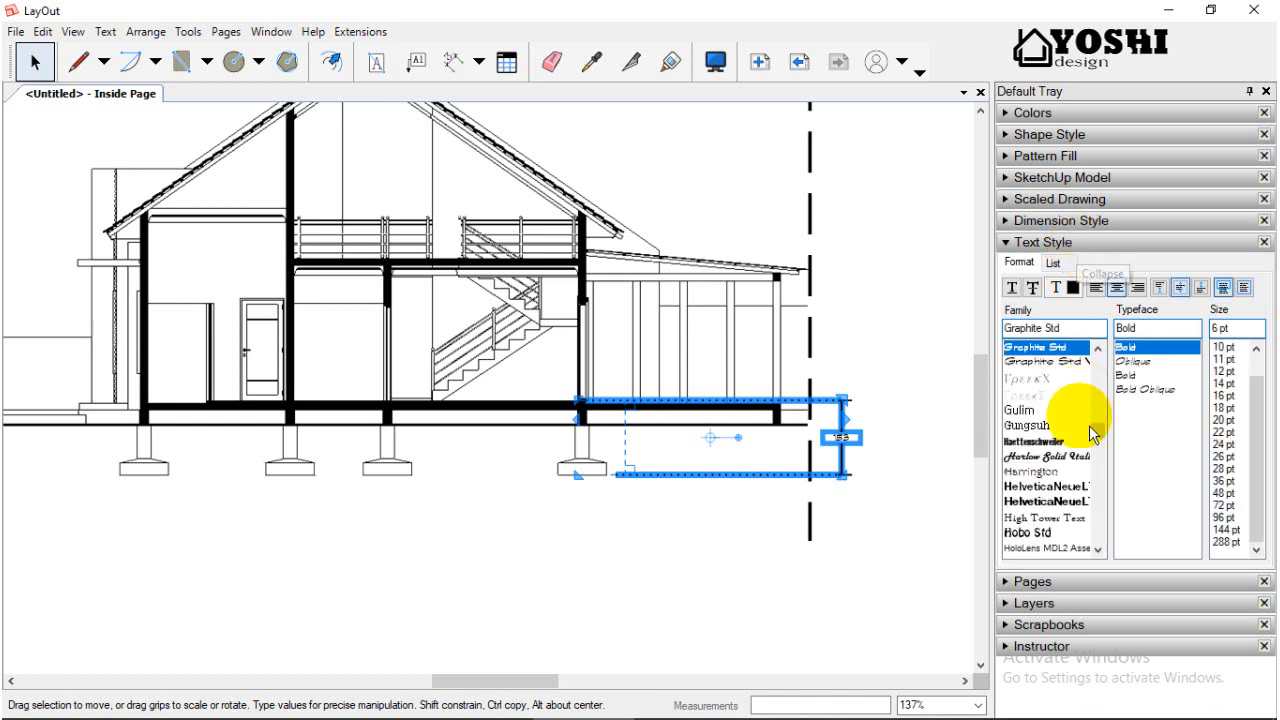
{"action": "left_click", "coordinate": [1035, 411]}
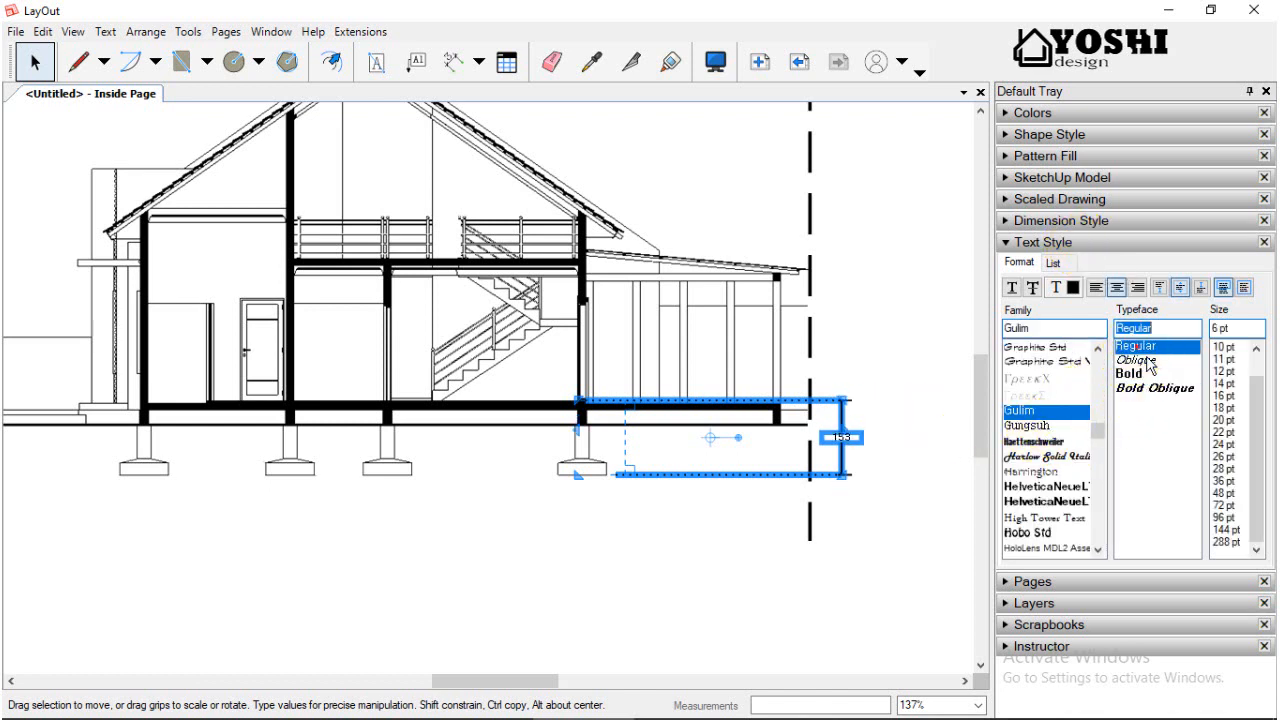
{"action": "left_click", "coordinate": [913, 372]}
{"action": "left_click", "coordinate": [920, 553]}
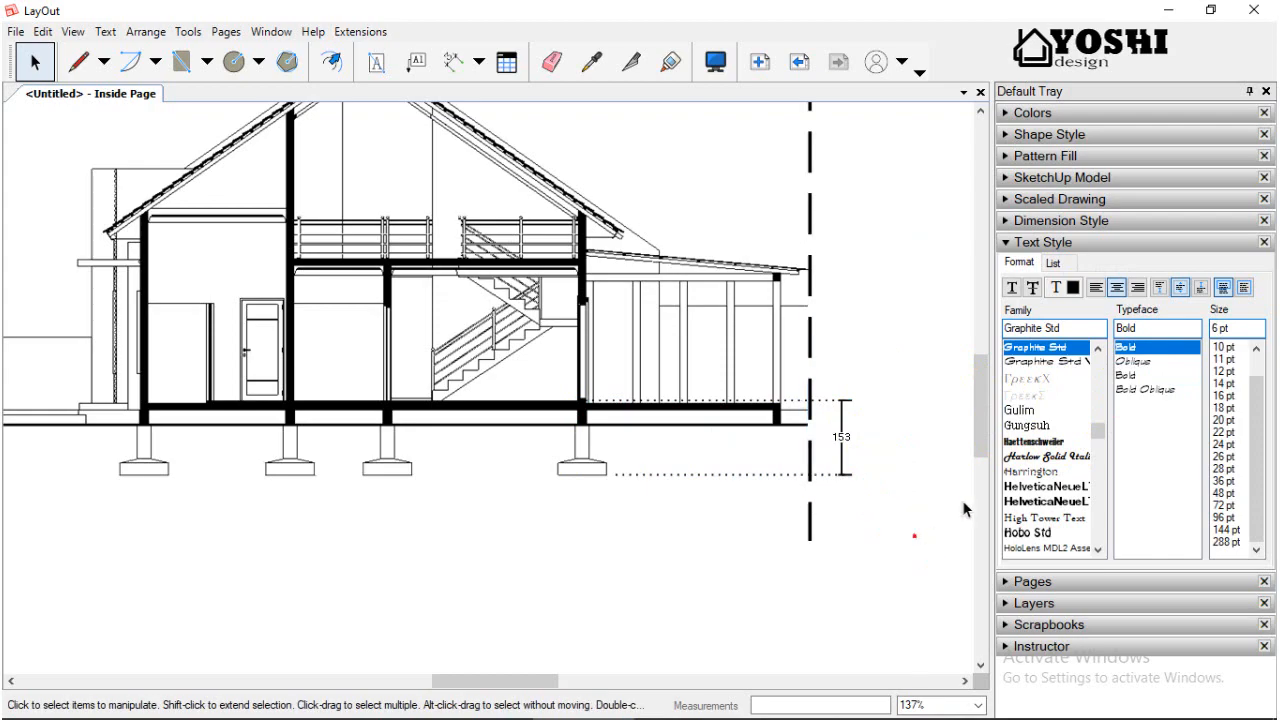
{"action": "left_click", "coordinate": [1058, 250]}
Show the layer list and toggle the garis layer off and on to compare the foundations with and without it.
{"action": "scroll", "coordinate": [858, 463], "scroll_direction": "up", "scroll_amount": 2}
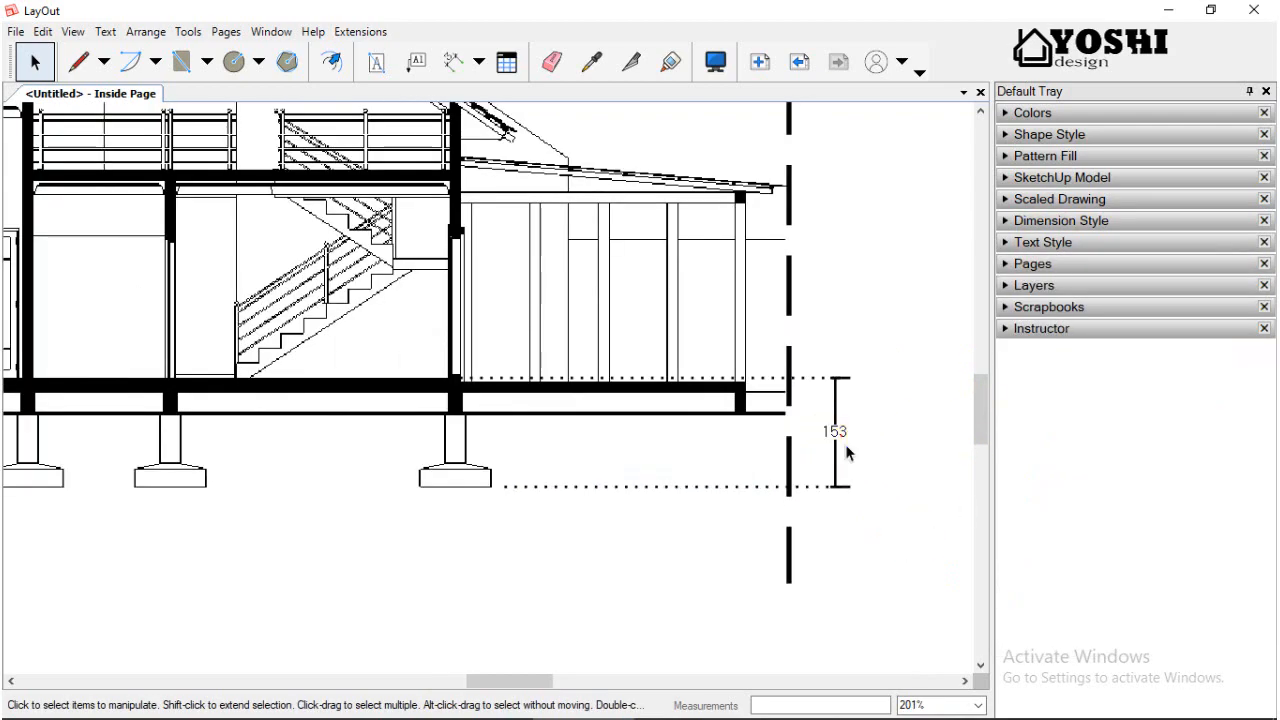
{"action": "left_click", "coordinate": [846, 453]}
{"action": "left_click", "coordinate": [1034, 285]}
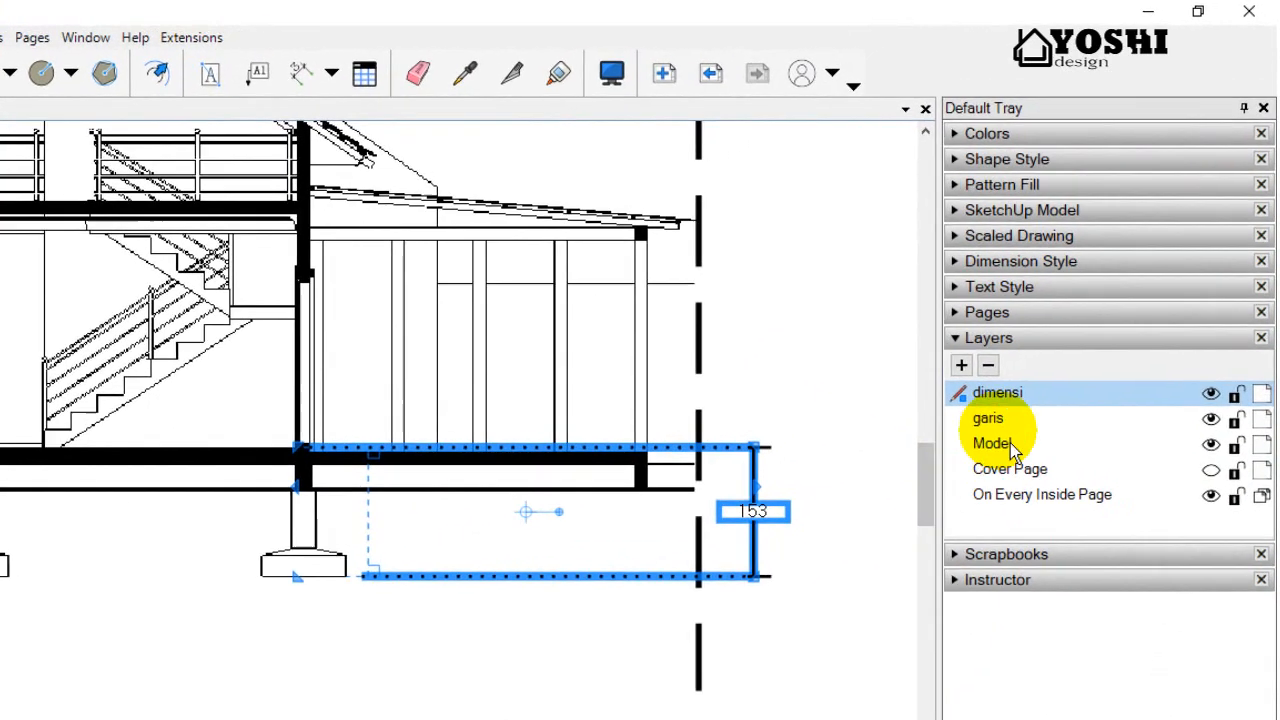
{"action": "left_click", "coordinate": [1030, 368]}
{"action": "left_click", "coordinate": [1217, 369]}
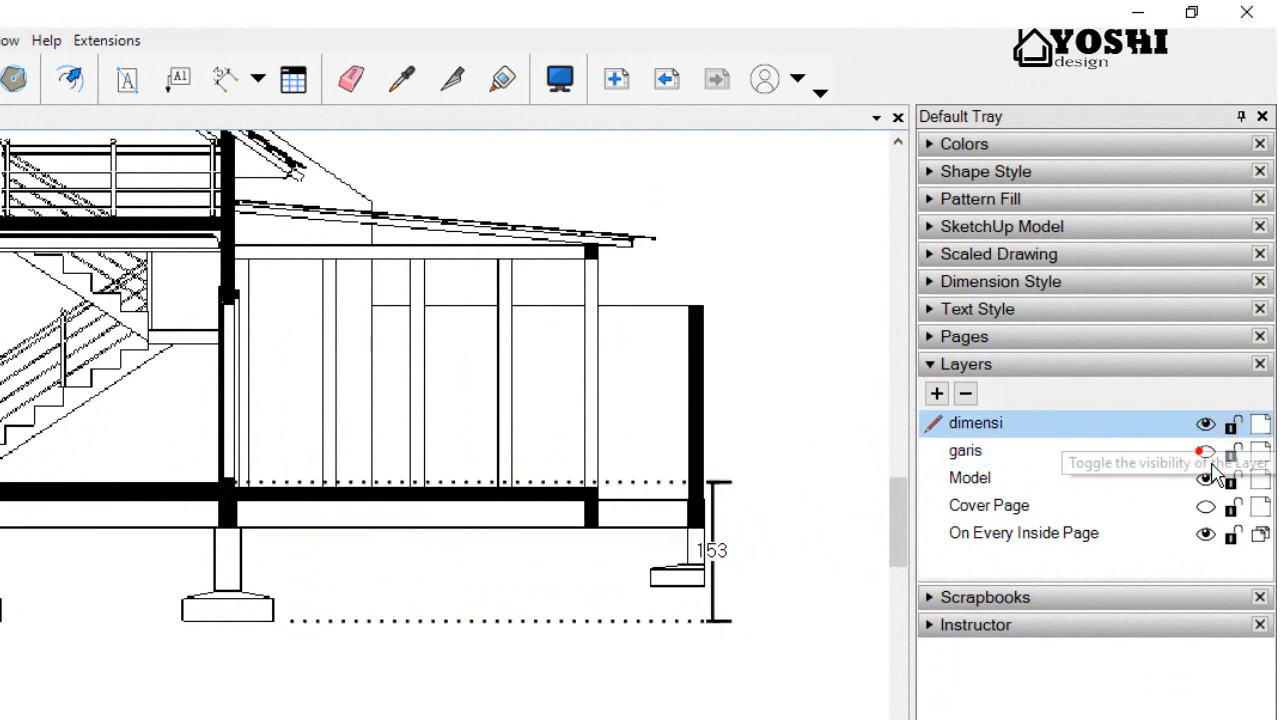
{"action": "scroll", "coordinate": [634, 531], "scroll_direction": "down", "scroll_amount": 3}
{"action": "scroll", "coordinate": [185, 588], "scroll_direction": "up", "scroll_amount": 3}
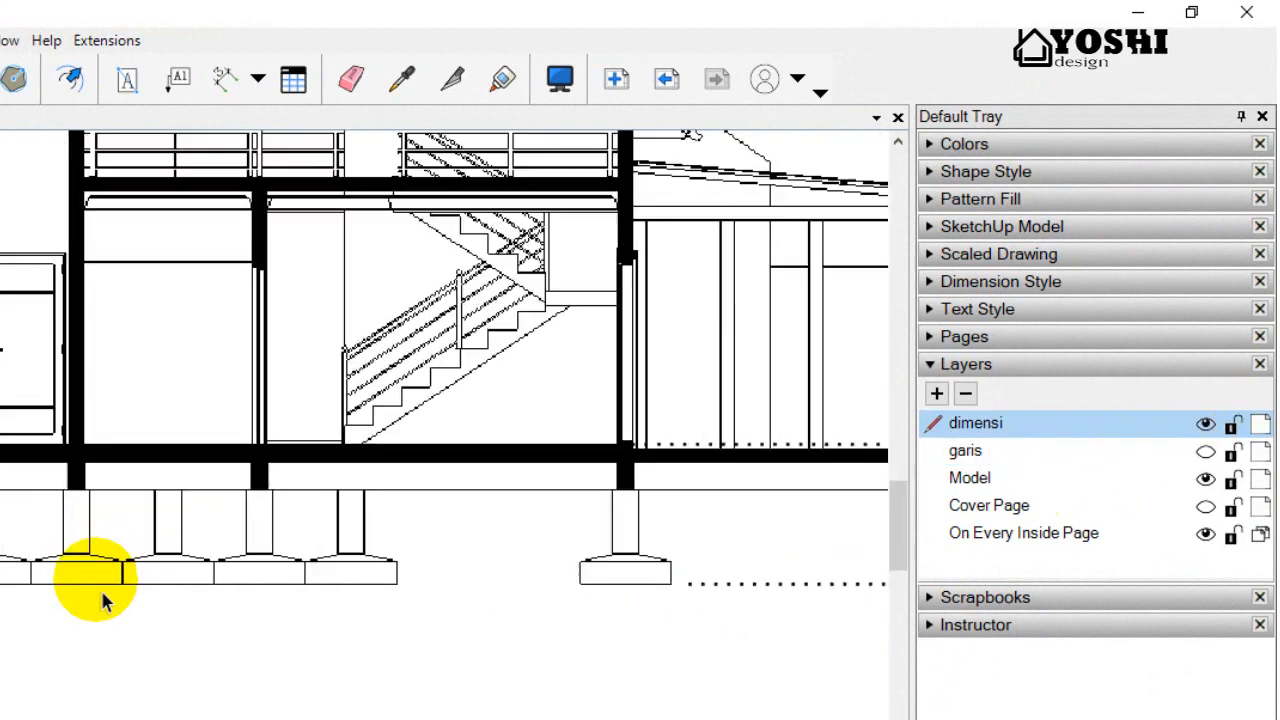
{"action": "left_click", "coordinate": [1205, 451]}
{"action": "left_click", "coordinate": [1207, 452]}
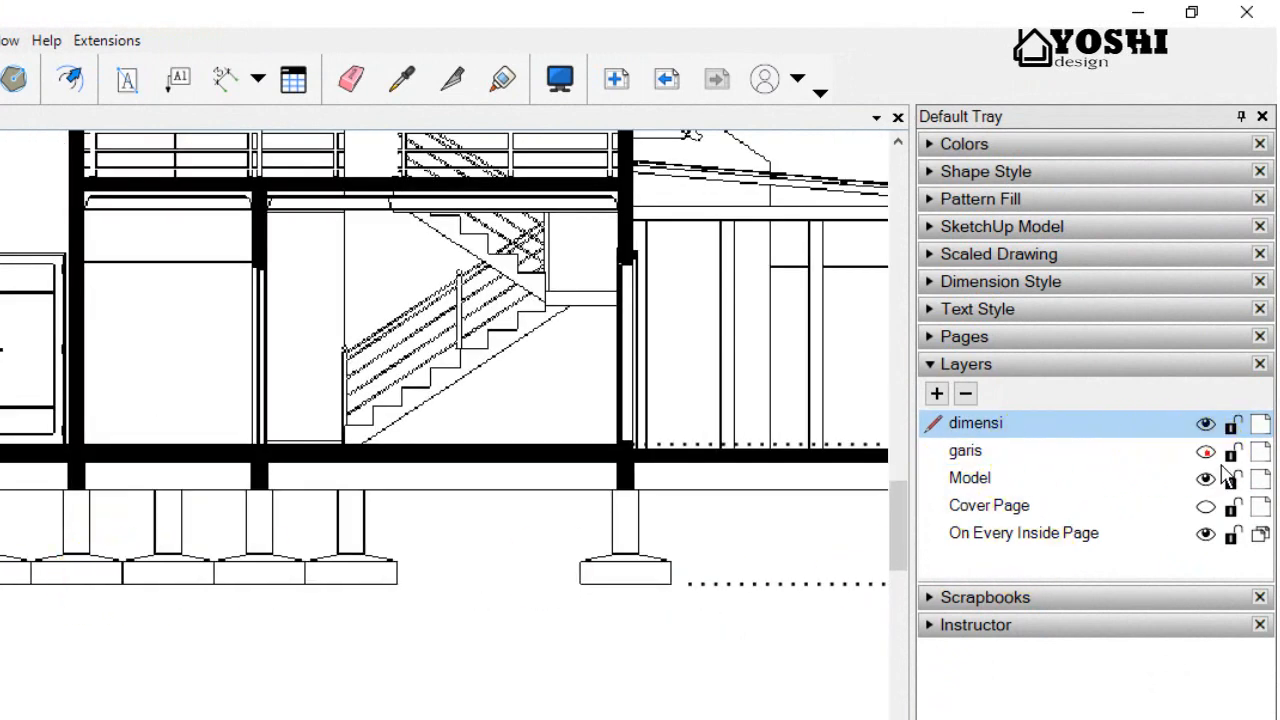
{"action": "left_click", "coordinate": [1207, 452]}
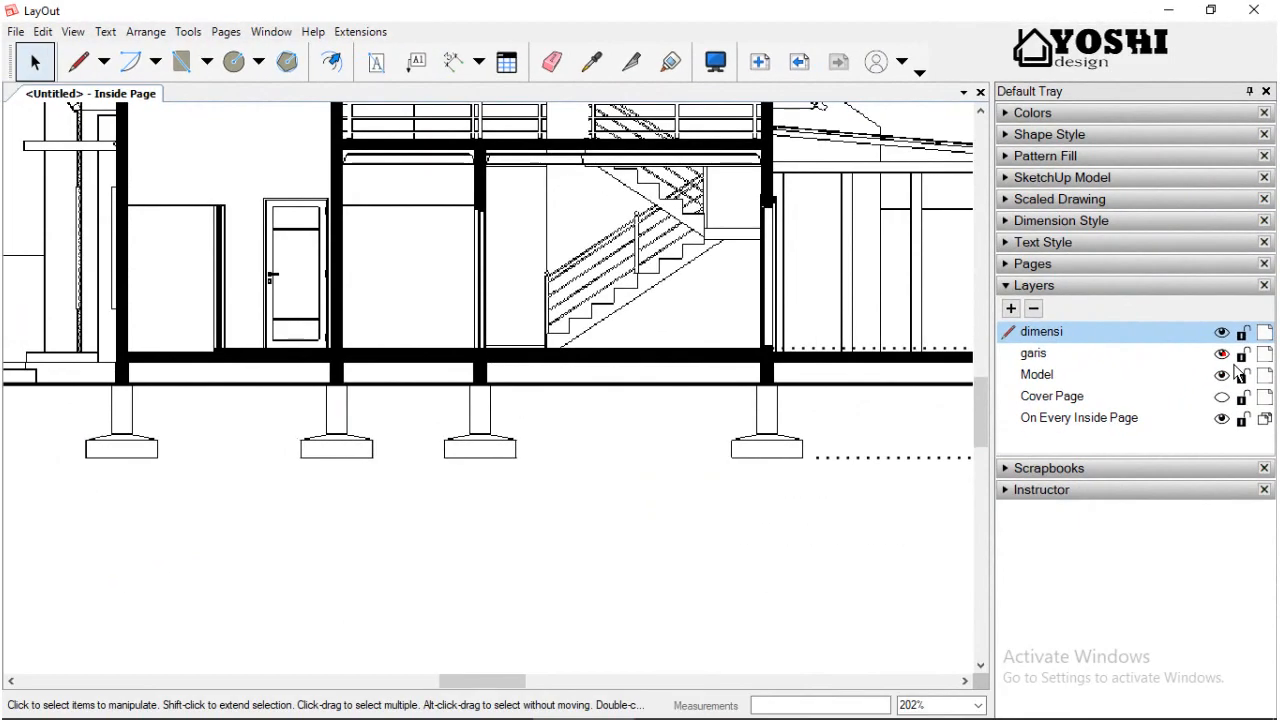
{"action": "left_click", "coordinate": [1224, 355]}
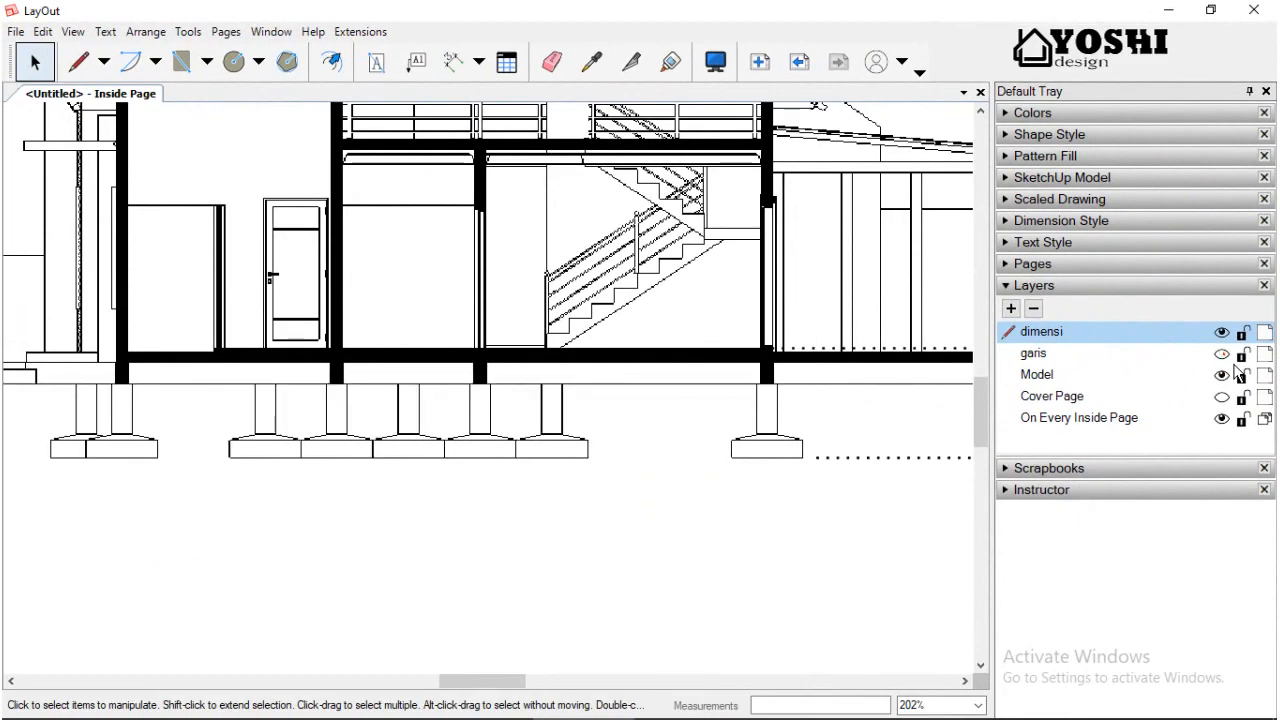
{"action": "left_click", "coordinate": [1224, 355]}
Sample the style of the foundation dimension and start the Linear Dimension tool with it.
{"action": "scroll", "coordinate": [660, 460], "scroll_direction": "down", "scroll_amount": 3}
{"action": "scroll", "coordinate": [505, 510], "scroll_direction": "down", "scroll_amount": 2}
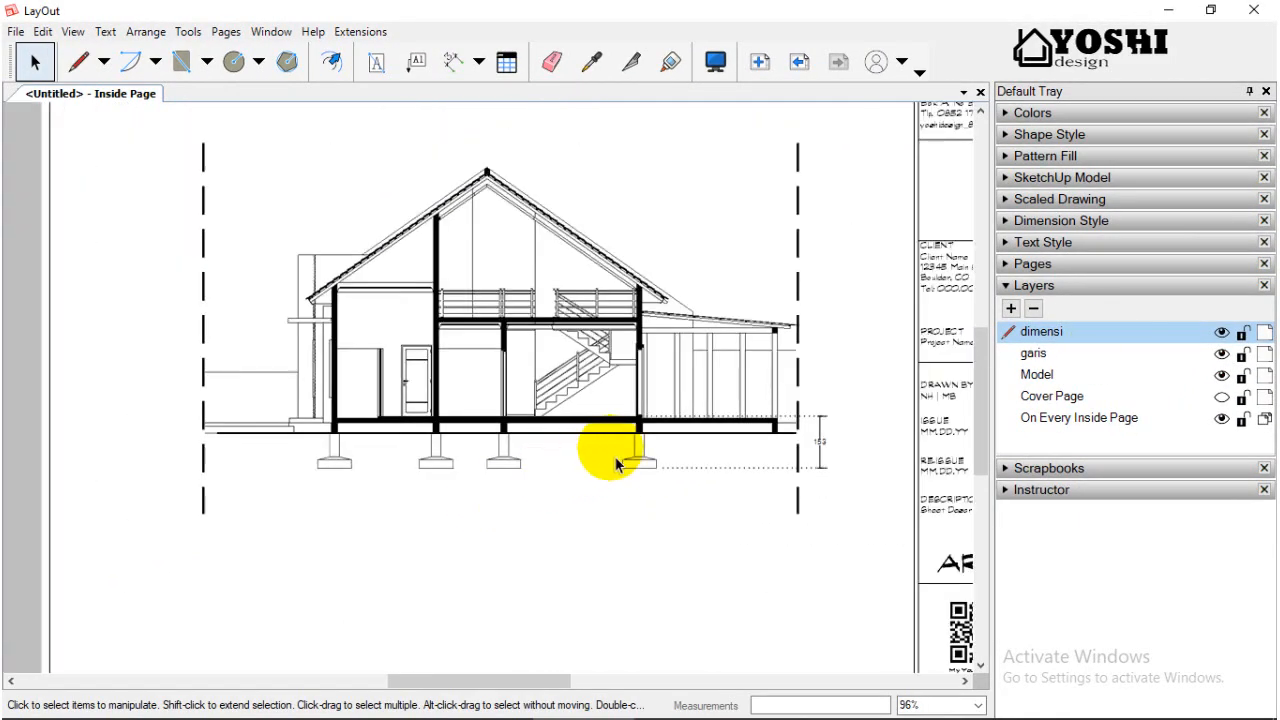
{"action": "left_click", "coordinate": [591, 61]}
{"action": "left_click", "coordinate": [820, 445]}
{"action": "scroll", "coordinate": [822, 440], "scroll_direction": "up", "scroll_amount": 2}
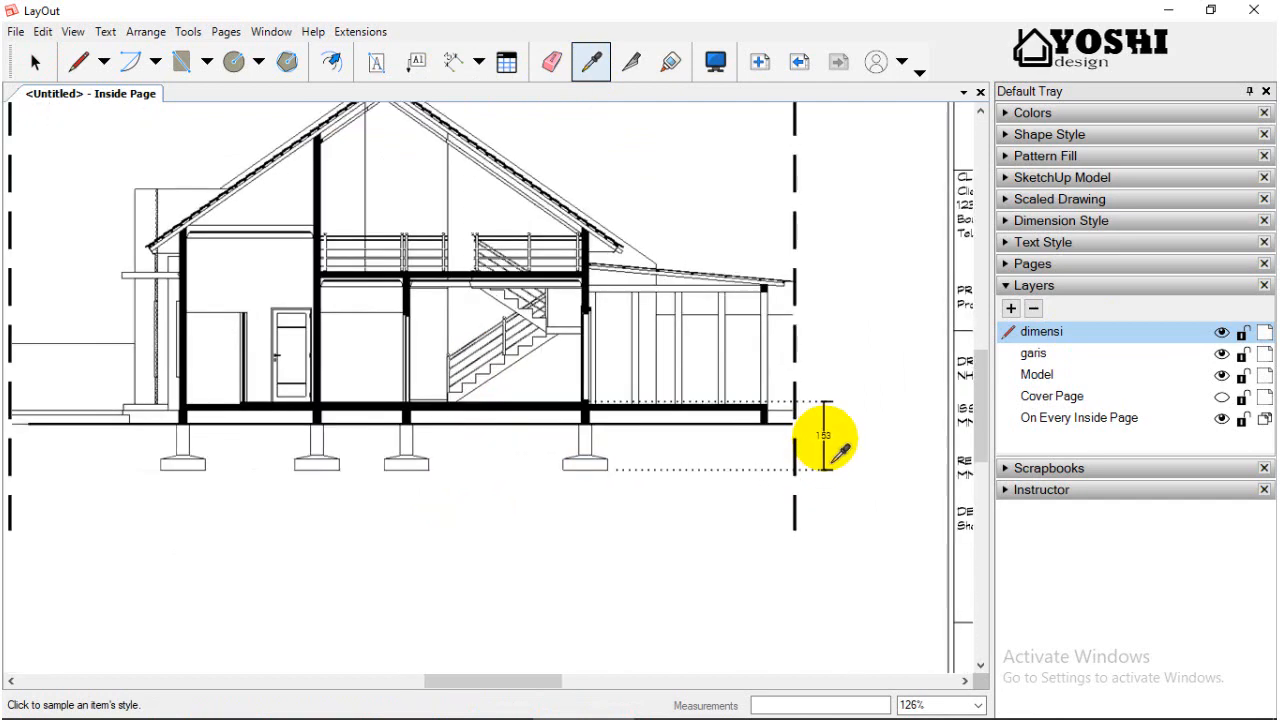
{"action": "left_click", "coordinate": [453, 61]}
{"action": "left_click", "coordinate": [606, 192]}
{"action": "scroll", "coordinate": [615, 210], "scroll_direction": "up", "scroll_amount": 2}
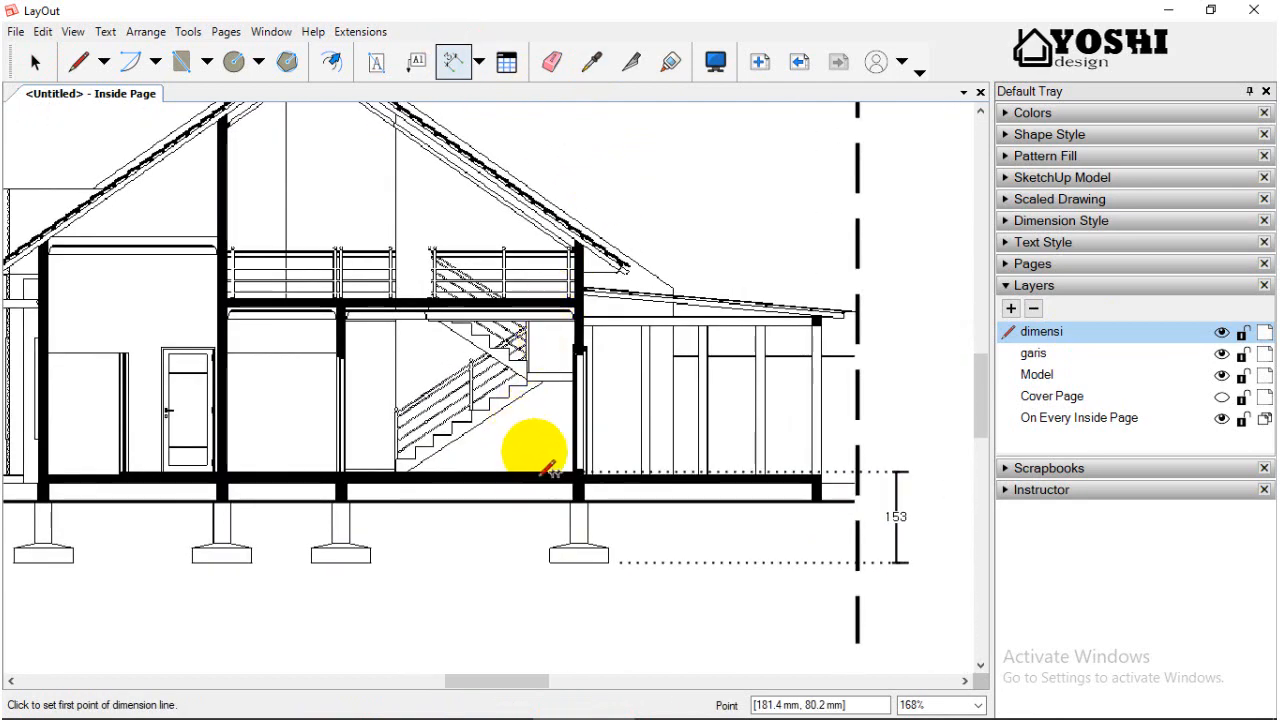
{"action": "left_click", "coordinate": [574, 315]}
{"action": "left_click", "coordinate": [574, 471]}
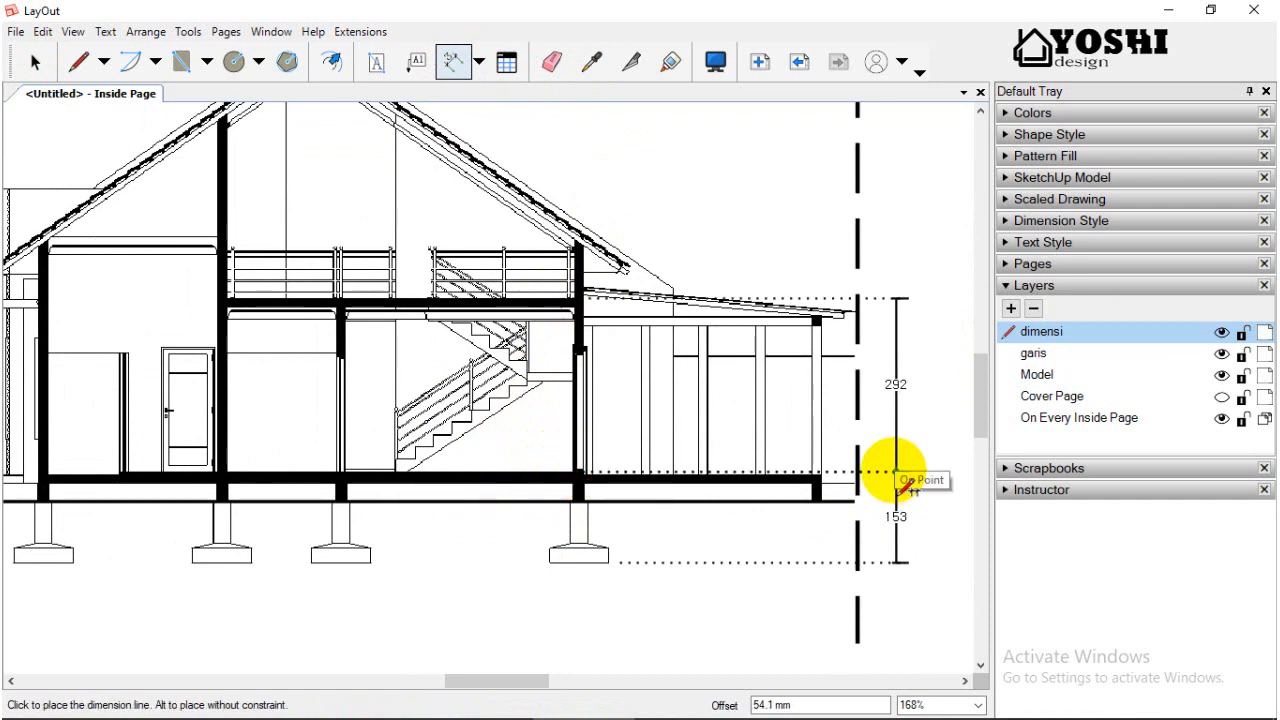
{"action": "left_click", "coordinate": [903, 478]}
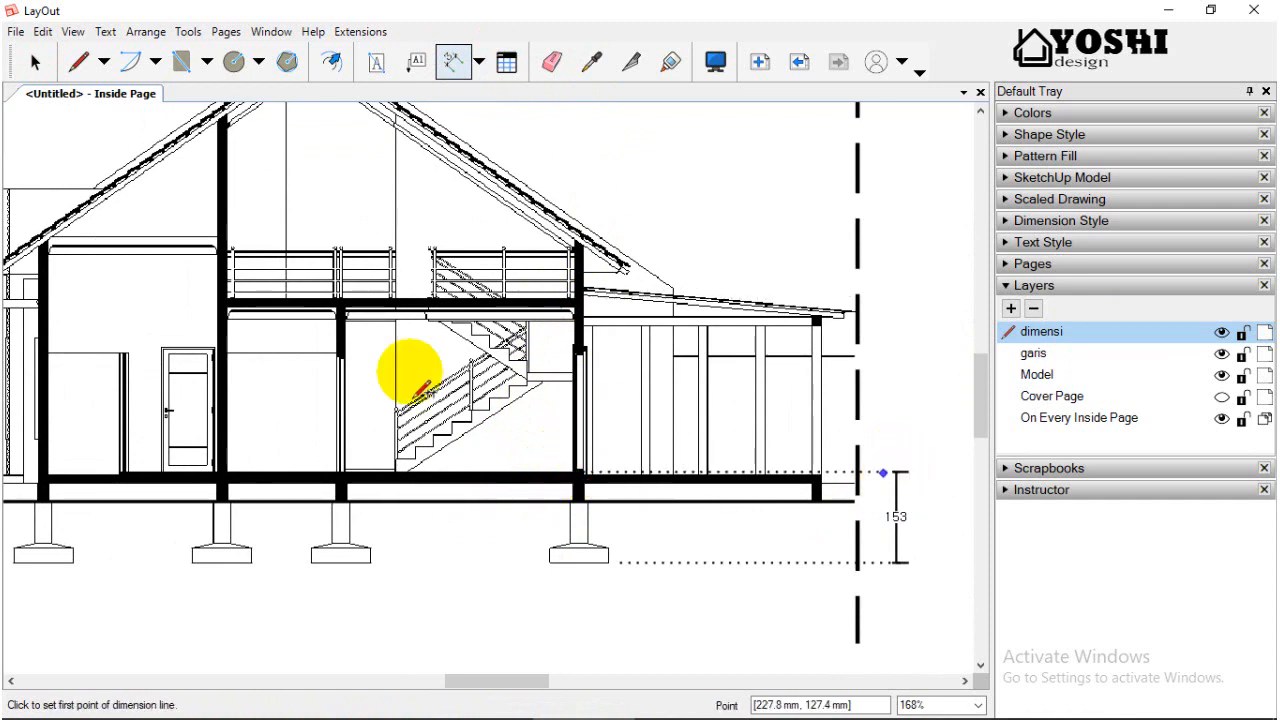
Add a vertical dimension from the upper floor level to the ground floor level, in line with the foundation dimension.
{"action": "scroll", "coordinate": [314, 286], "scroll_direction": "up", "scroll_amount": 4}
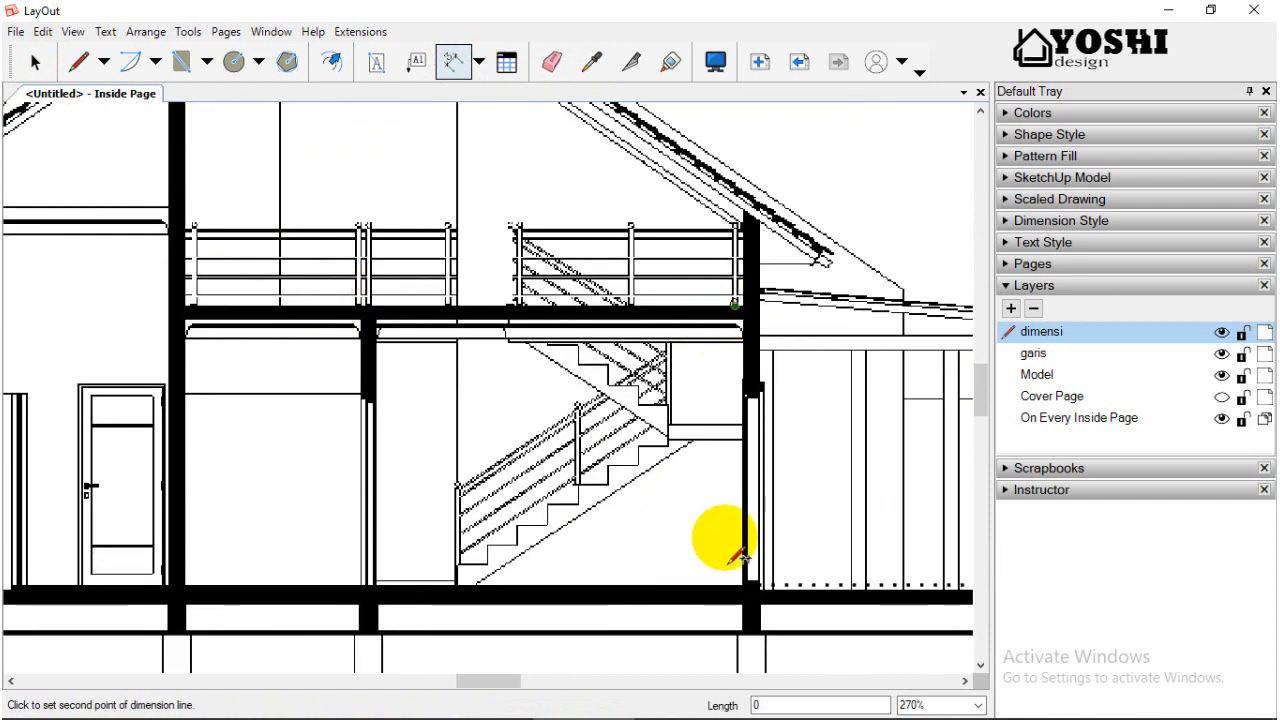
{"action": "left_click", "coordinate": [748, 600]}
{"action": "scroll", "coordinate": [640, 537], "scroll_direction": "down", "scroll_amount": 5}
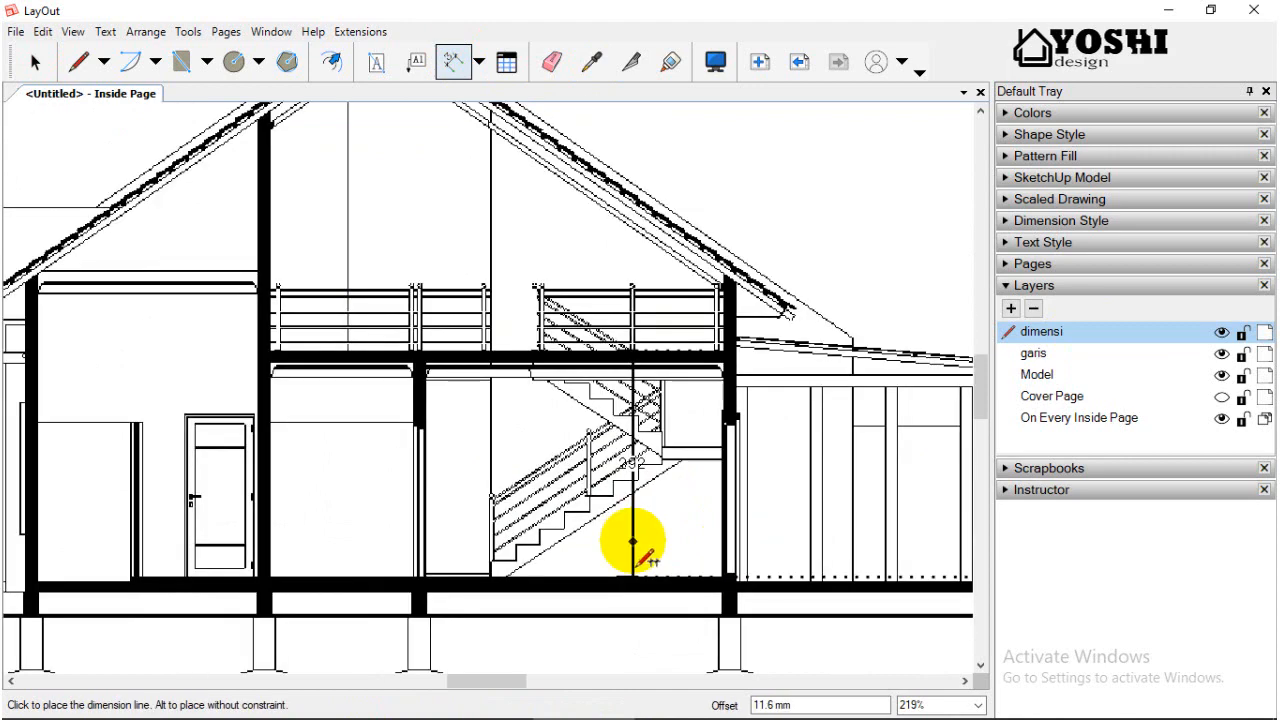
{"action": "scroll", "coordinate": [895, 580], "scroll_direction": "up", "scroll_amount": 3}
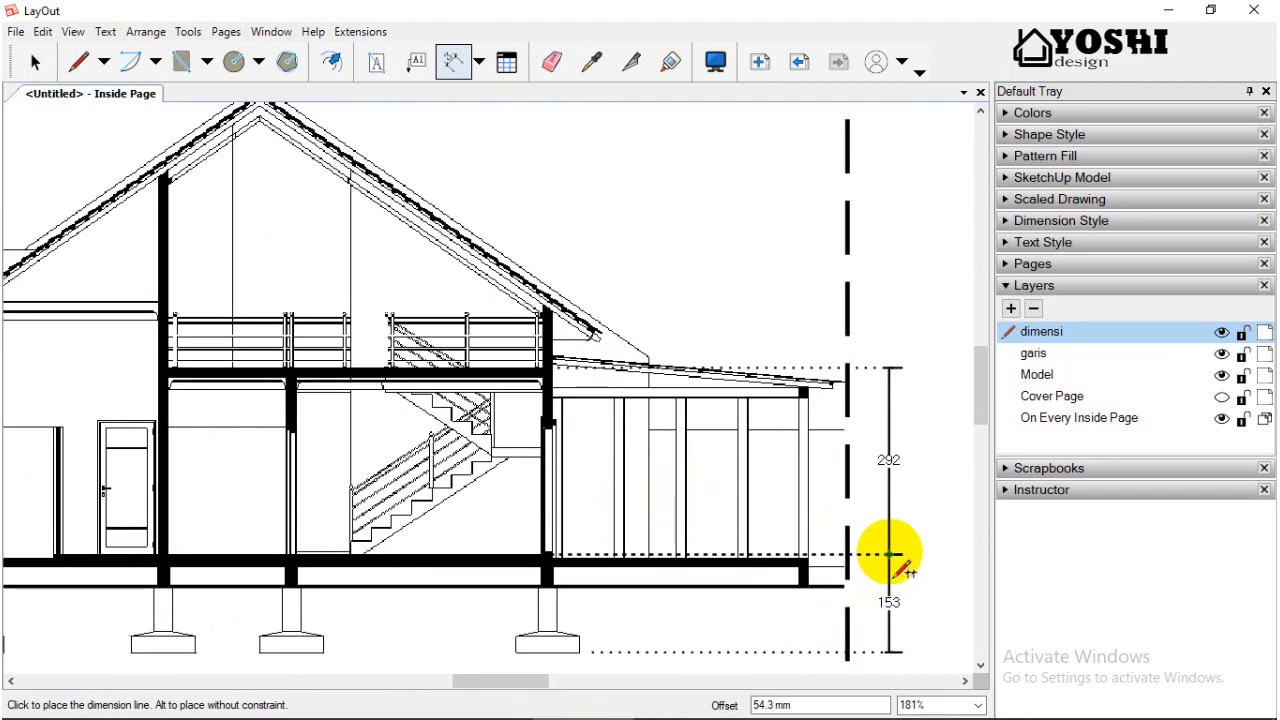
{"action": "left_click", "coordinate": [897, 570]}
Continue the vertical dimension chain from the upper floor level up to the roof ridge.
{"action": "scroll", "coordinate": [877, 549], "scroll_direction": "down", "scroll_amount": 3}
{"action": "scroll", "coordinate": [385, 190], "scroll_direction": "up", "scroll_amount": 4}
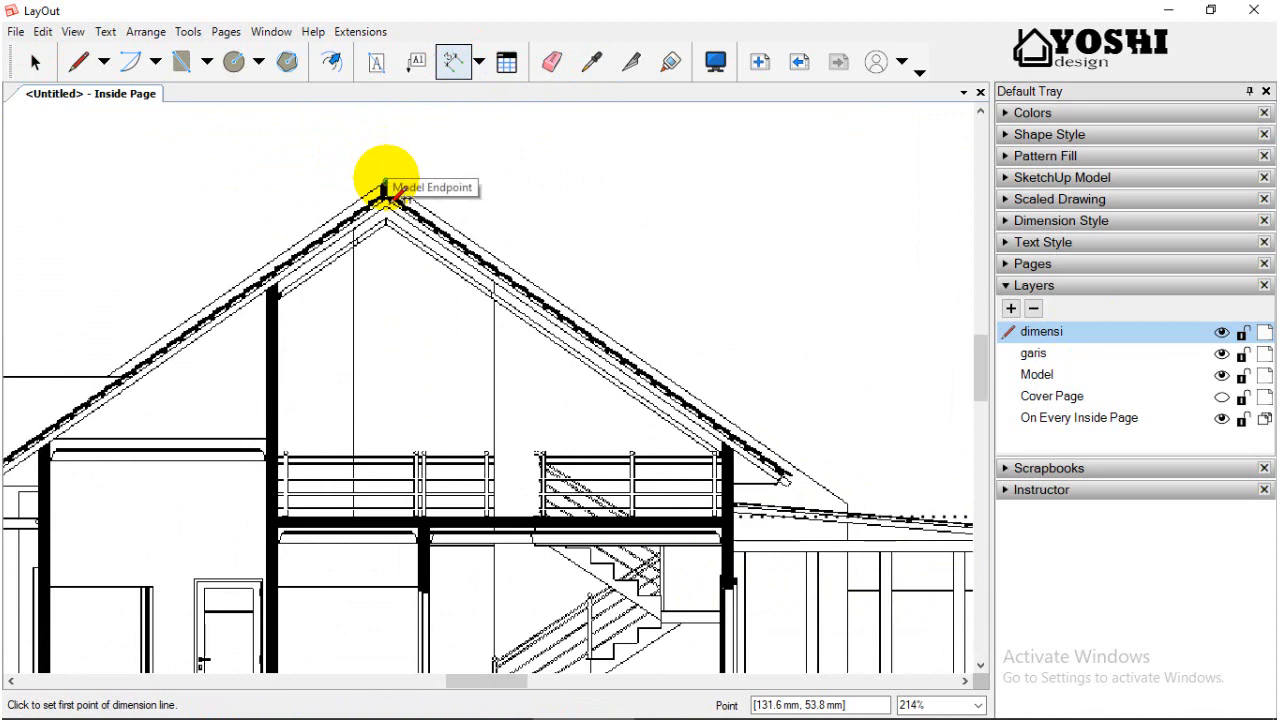
{"action": "scroll", "coordinate": [388, 190], "scroll_direction": "down", "scroll_amount": 3}
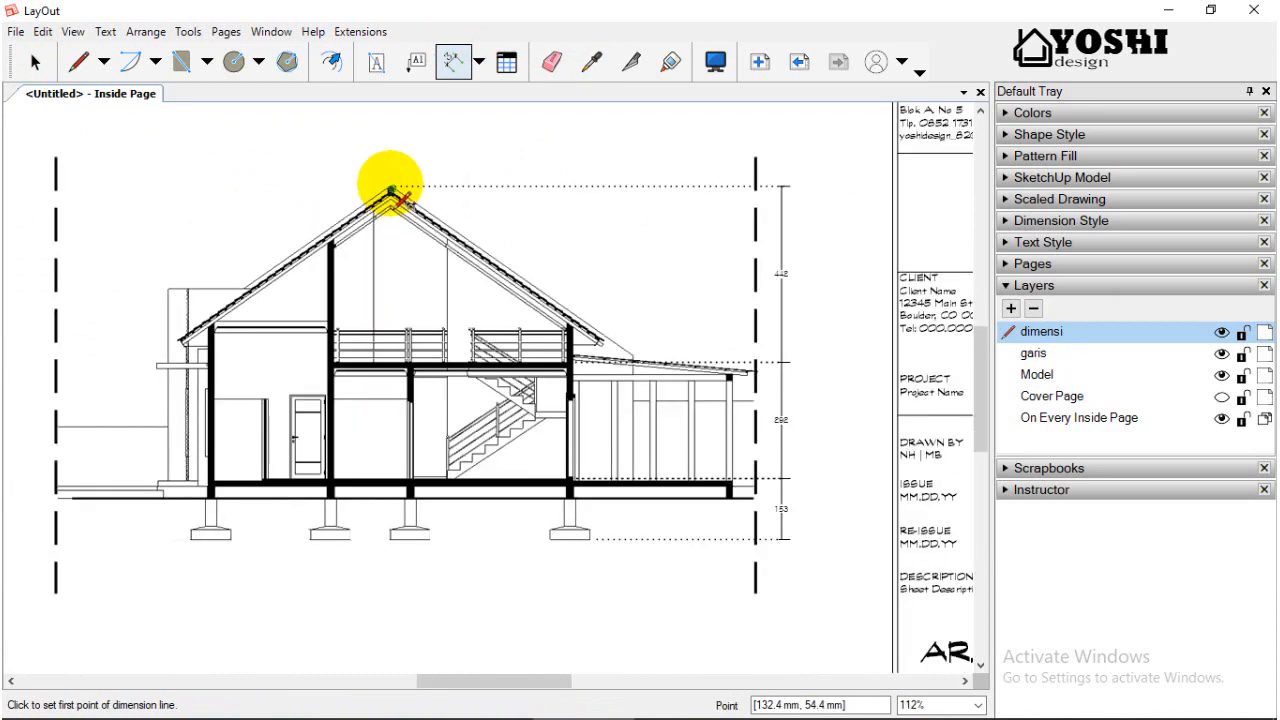
{"action": "scroll", "coordinate": [393, 195], "scroll_direction": "up", "scroll_amount": 1}
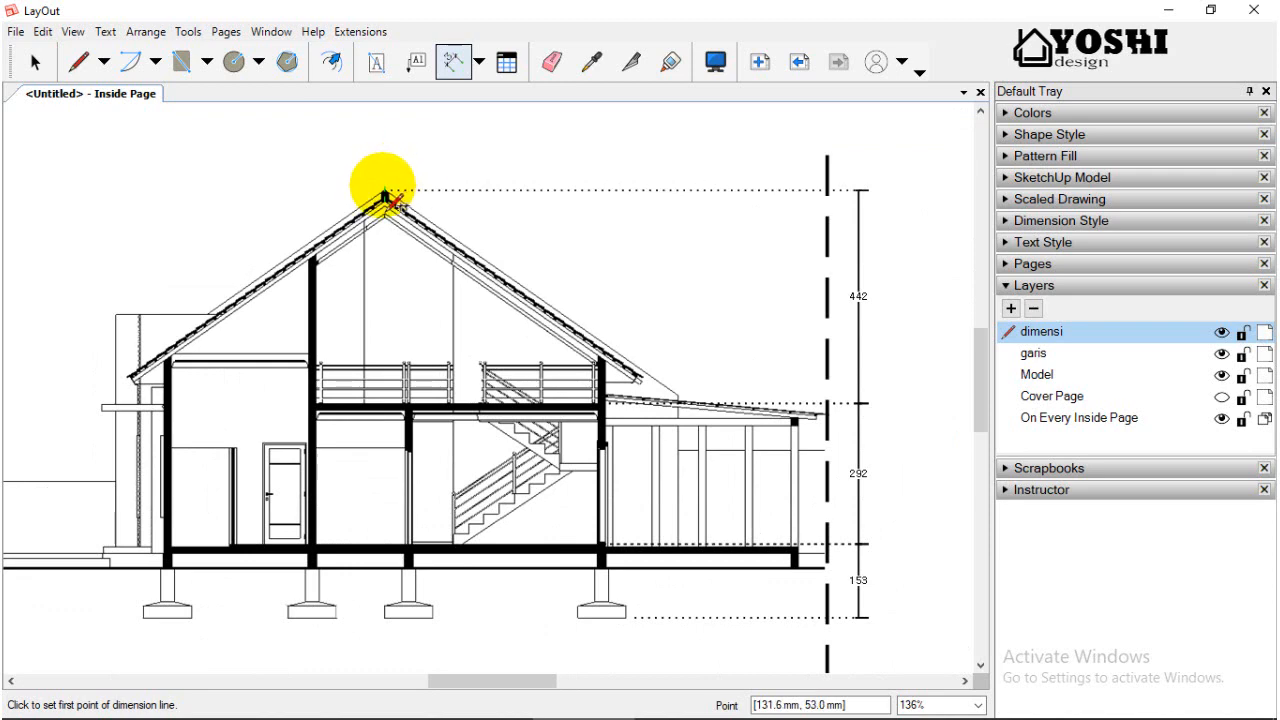
Add an overall vertical dimension from the roof ridge to the underside of the rear footing, placed outside the existing chain.
{"action": "left_click", "coordinate": [387, 193]}
{"action": "scroll", "coordinate": [391, 194], "scroll_direction": "down", "scroll_amount": 1}
{"action": "scroll", "coordinate": [571, 406], "scroll_direction": "up", "scroll_amount": 2}
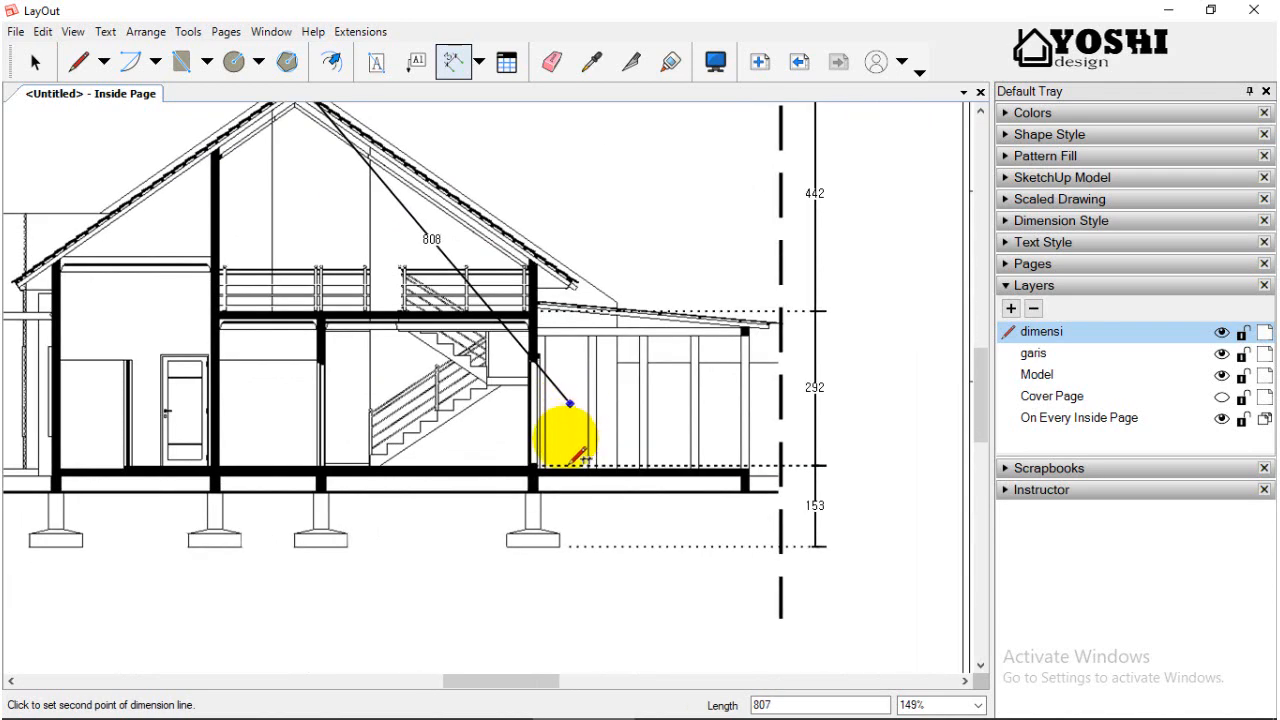
{"action": "left_click", "coordinate": [556, 545]}
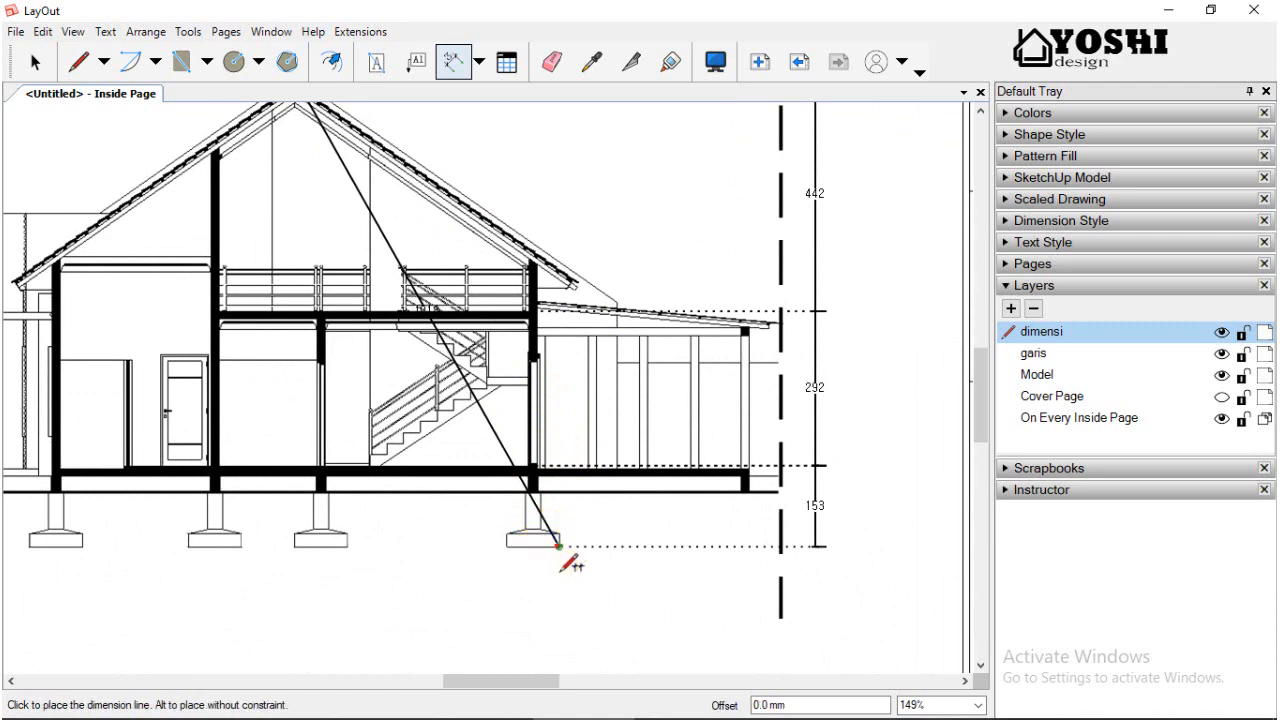
{"action": "left_click", "coordinate": [852, 548]}
Add a horizontal dimension from the outer veranda post to the centre of the rear wall's footing, placed just below the footings.
{"action": "scroll", "coordinate": [723, 457], "scroll_direction": "up", "scroll_amount": 2}
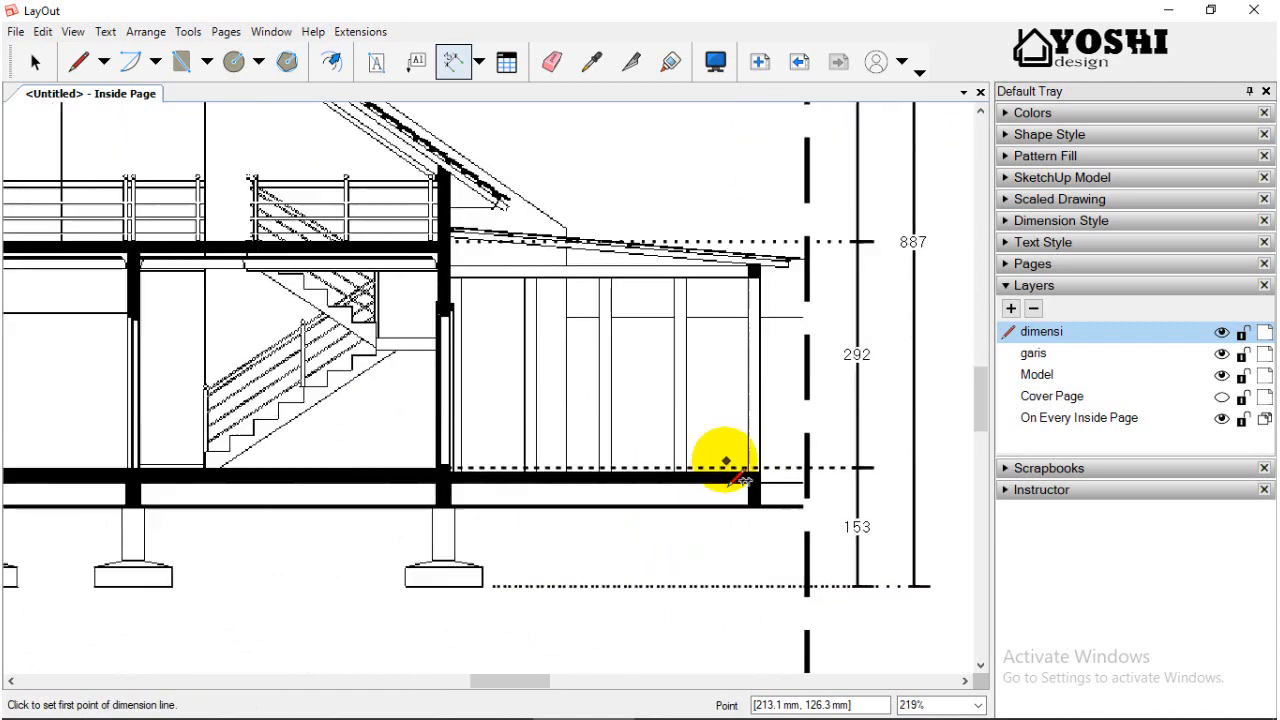
{"action": "scroll", "coordinate": [760, 482], "scroll_direction": "up", "scroll_amount": 2}
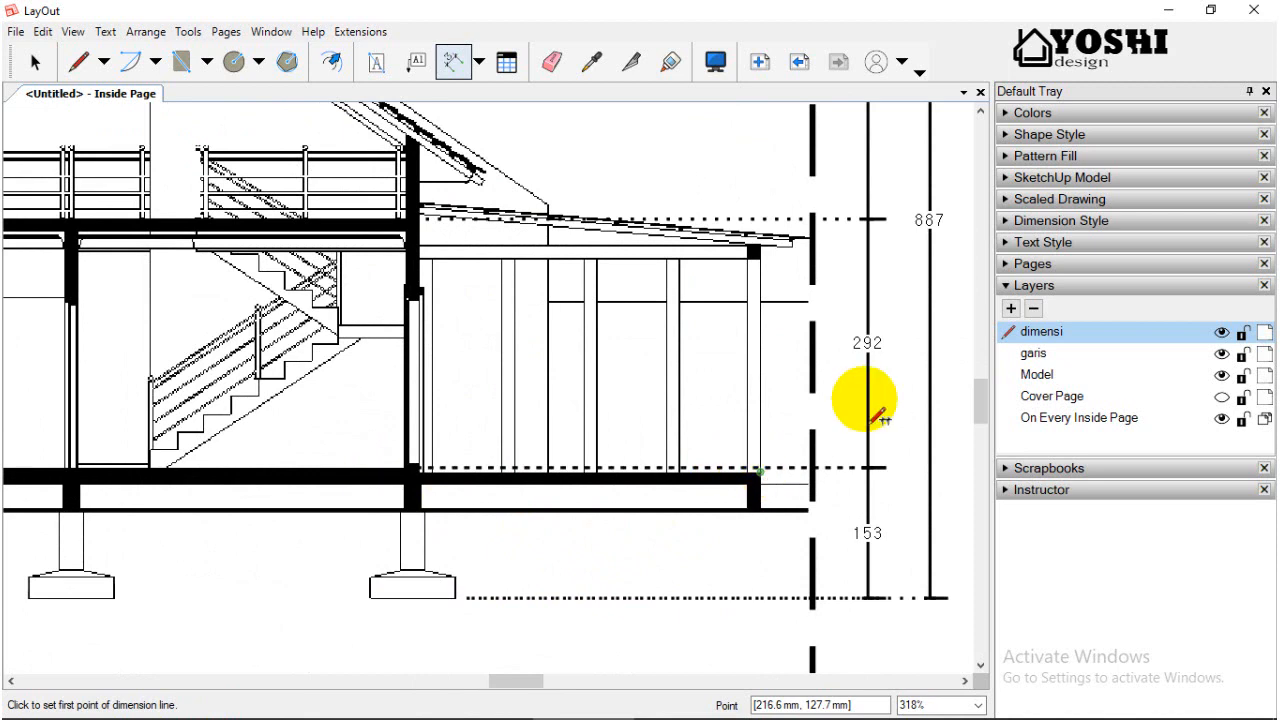
{"action": "scroll", "coordinate": [751, 286], "scroll_direction": "up", "scroll_amount": 5}
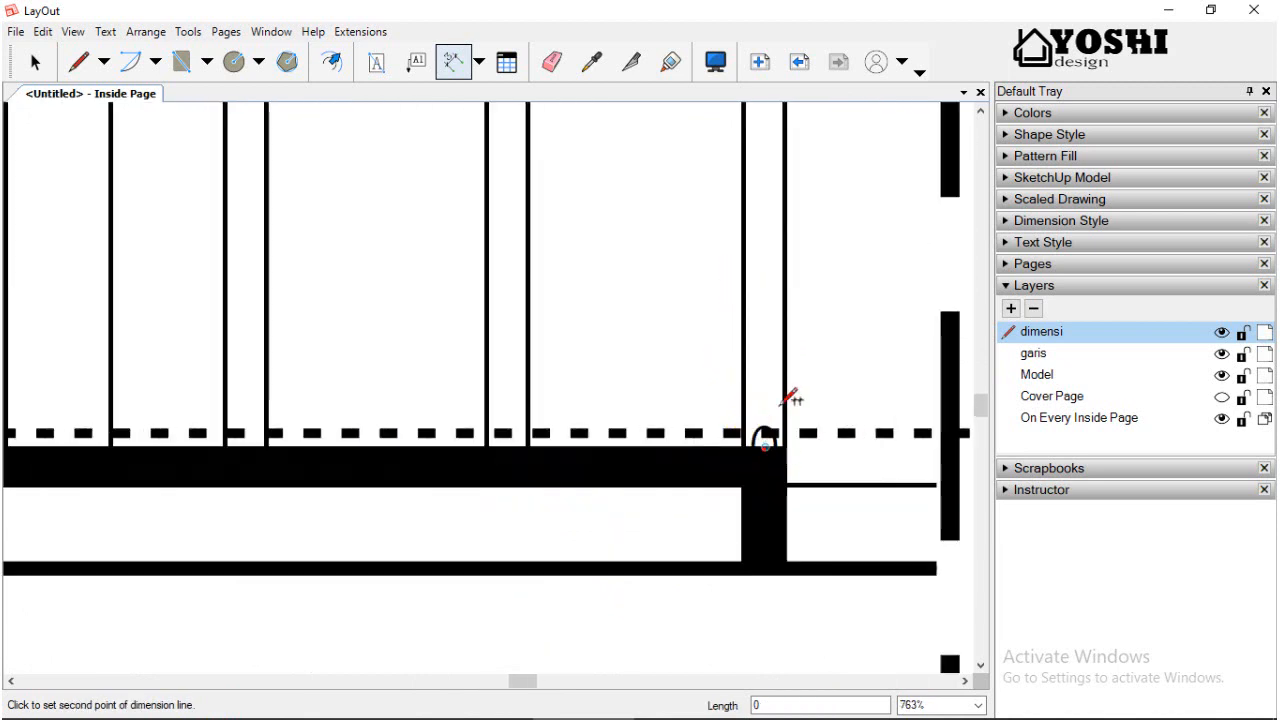
{"action": "scroll", "coordinate": [790, 398], "scroll_direction": "down", "scroll_amount": 5}
{"action": "left_click", "coordinate": [318, 550]}
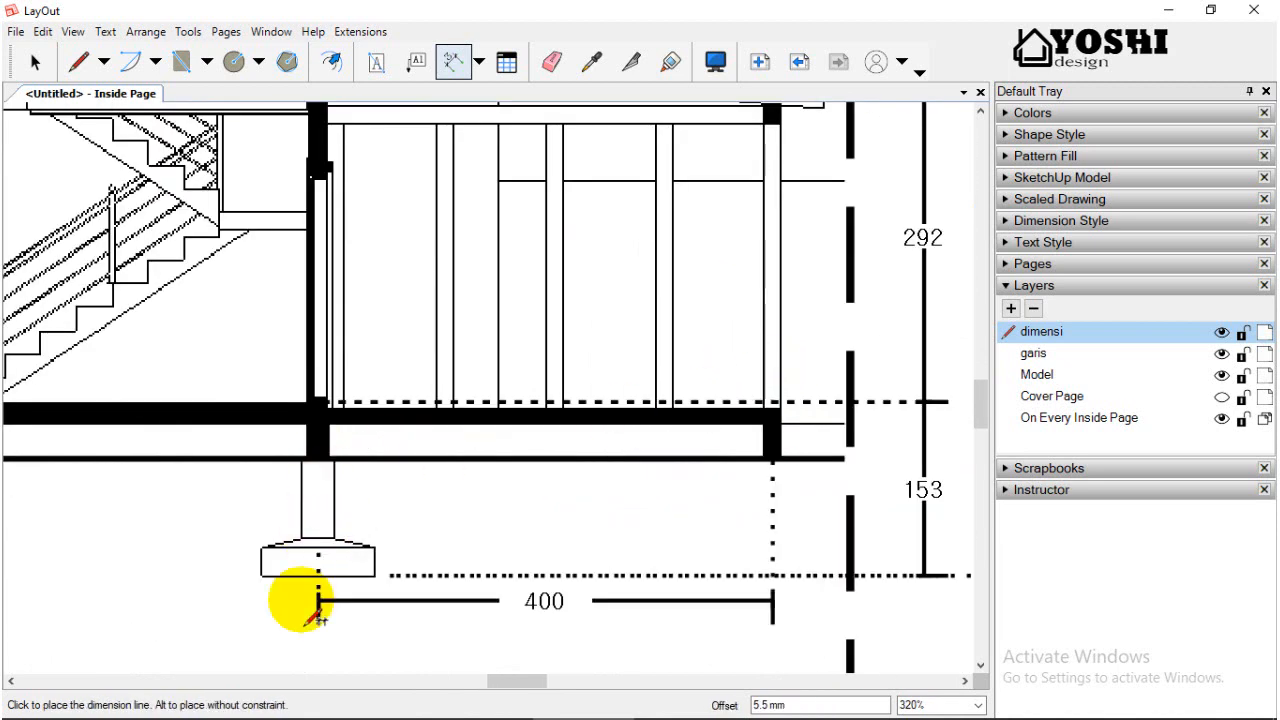
{"action": "scroll", "coordinate": [300, 600], "scroll_direction": "down", "scroll_amount": 4}
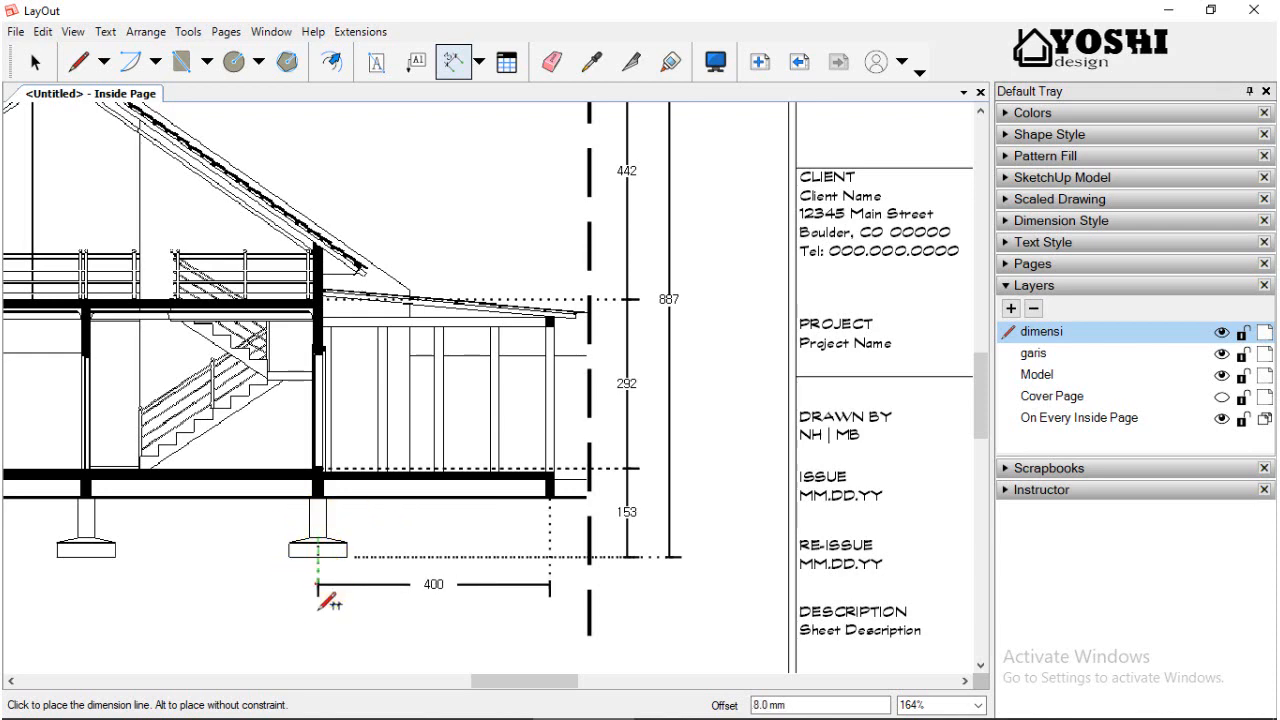
{"action": "left_click", "coordinate": [321, 600]}
Continue the horizontal dimension chain from the rear footing across the next two interior footings.
{"action": "scroll", "coordinate": [443, 520], "scroll_direction": "down", "scroll_amount": 4}
{"action": "scroll", "coordinate": [171, 520], "scroll_direction": "up", "scroll_amount": 8}
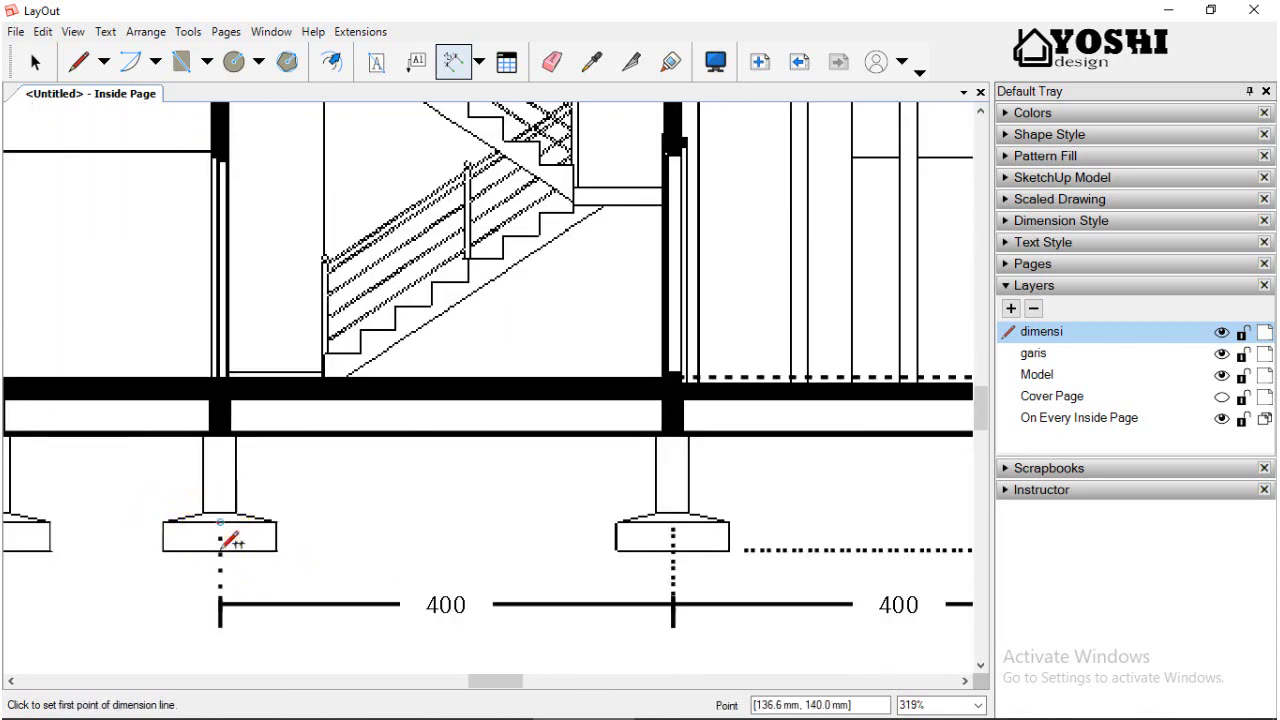
{"action": "left_click", "coordinate": [221, 523]}
{"action": "scroll", "coordinate": [300, 520], "scroll_direction": "down", "scroll_amount": 4}
{"action": "left_click", "coordinate": [106, 523]}
{"action": "left_click", "coordinate": [110, 577]}
{"action": "scroll", "coordinate": [580, 540], "scroll_direction": "up", "scroll_amount": 1}
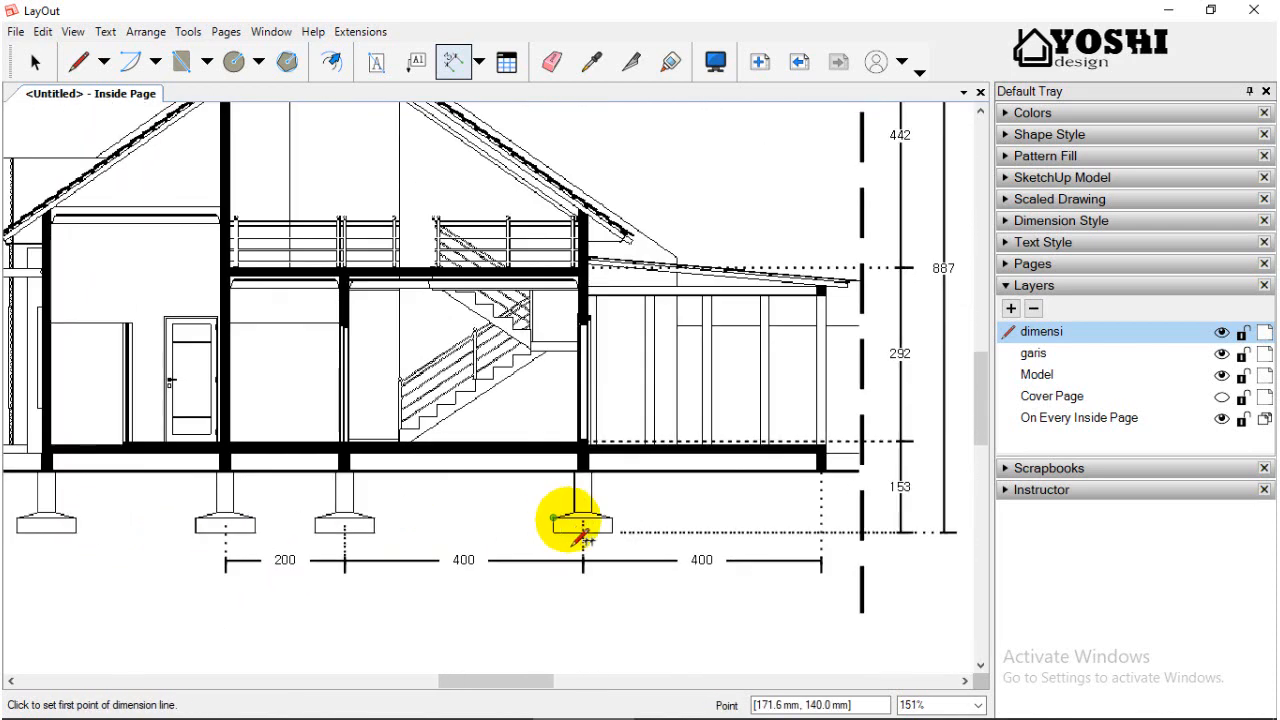
Extend the horizontal dimension chain to the front wall's footing and on to the outer edge of the front terrace.
{"action": "scroll", "coordinate": [112, 535], "scroll_direction": "up", "scroll_amount": 2}
{"action": "scroll", "coordinate": [71, 457], "scroll_direction": "down", "scroll_amount": 4}
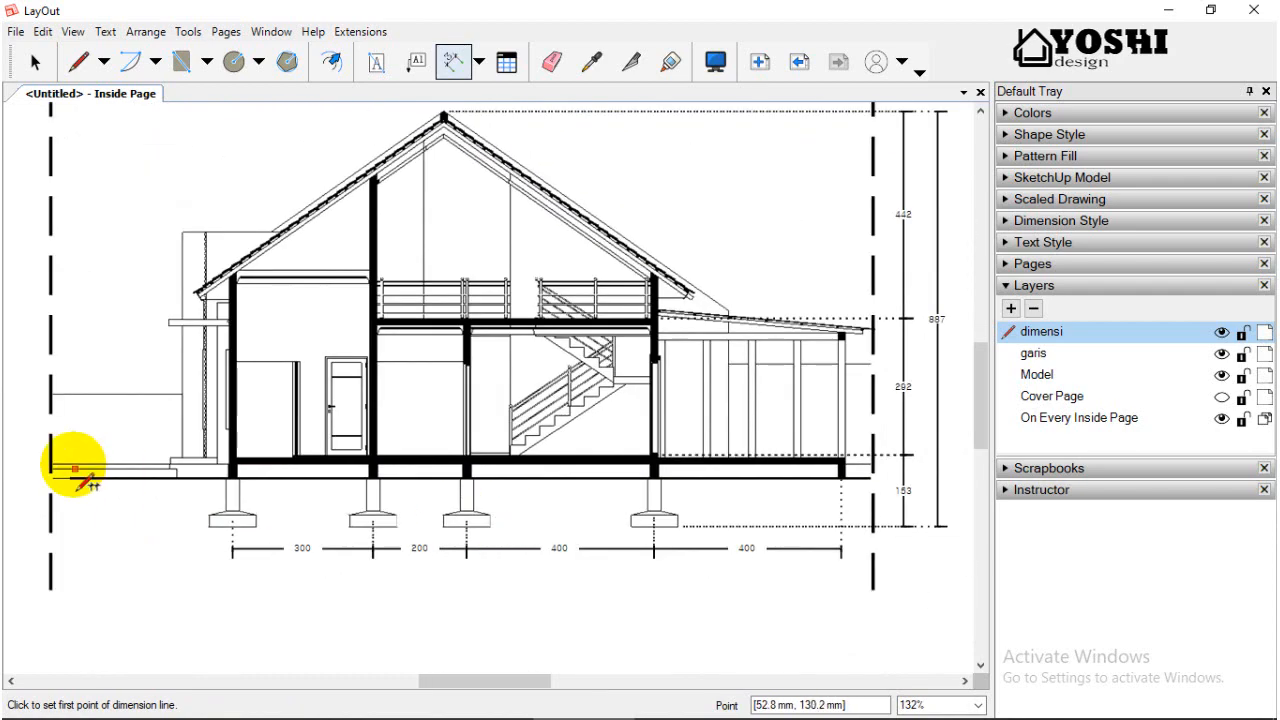
{"action": "scroll", "coordinate": [210, 490], "scroll_direction": "up", "scroll_amount": 4}
{"action": "left_click", "coordinate": [204, 457]}
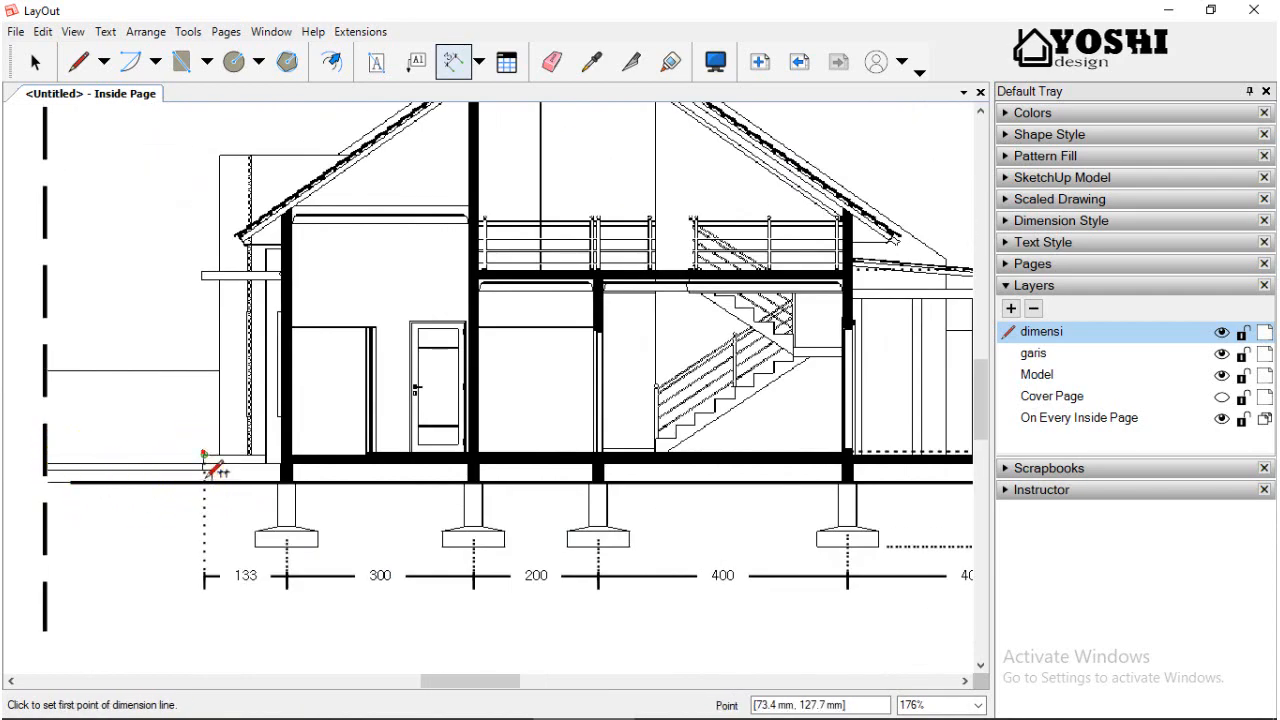
Add an overall horizontal dimension from the front terrace's outer edge to the outer veranda post, placed below the existing chain.
{"action": "scroll", "coordinate": [250, 455], "scroll_direction": "down", "scroll_amount": 2}
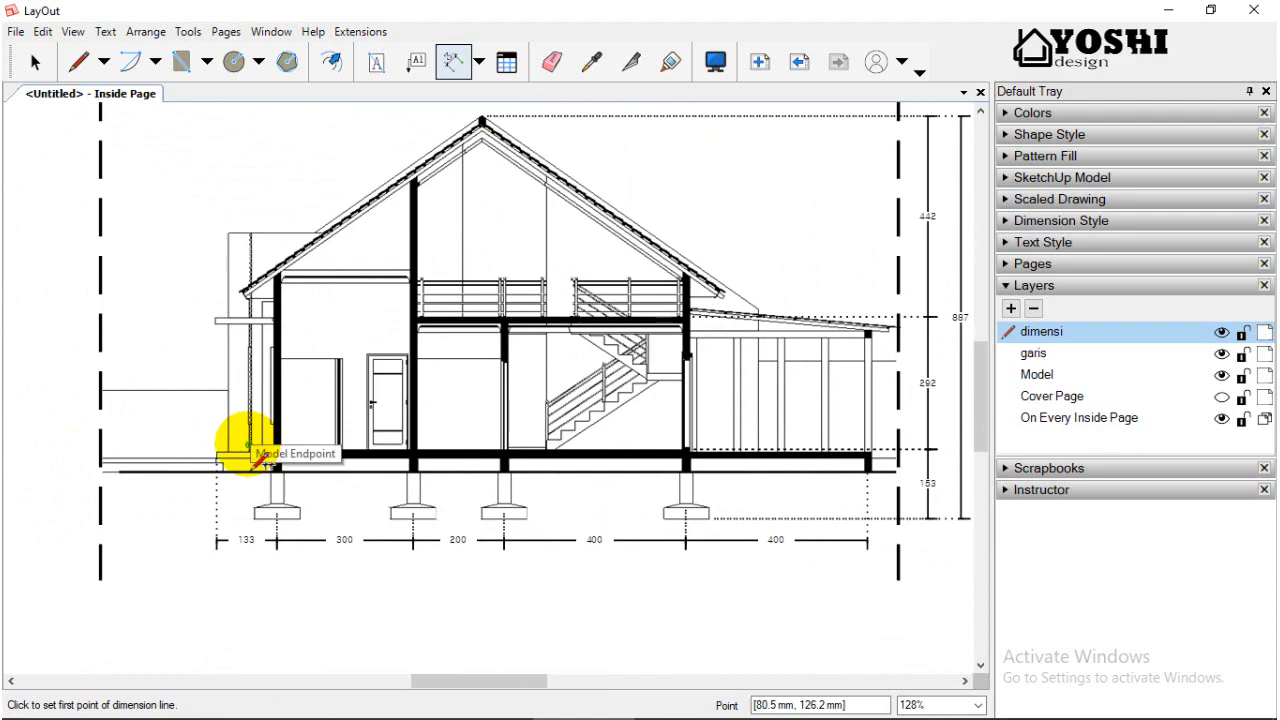
{"action": "scroll", "coordinate": [252, 455], "scroll_direction": "up", "scroll_amount": 3}
{"action": "scroll", "coordinate": [270, 465], "scroll_direction": "down", "scroll_amount": 1}
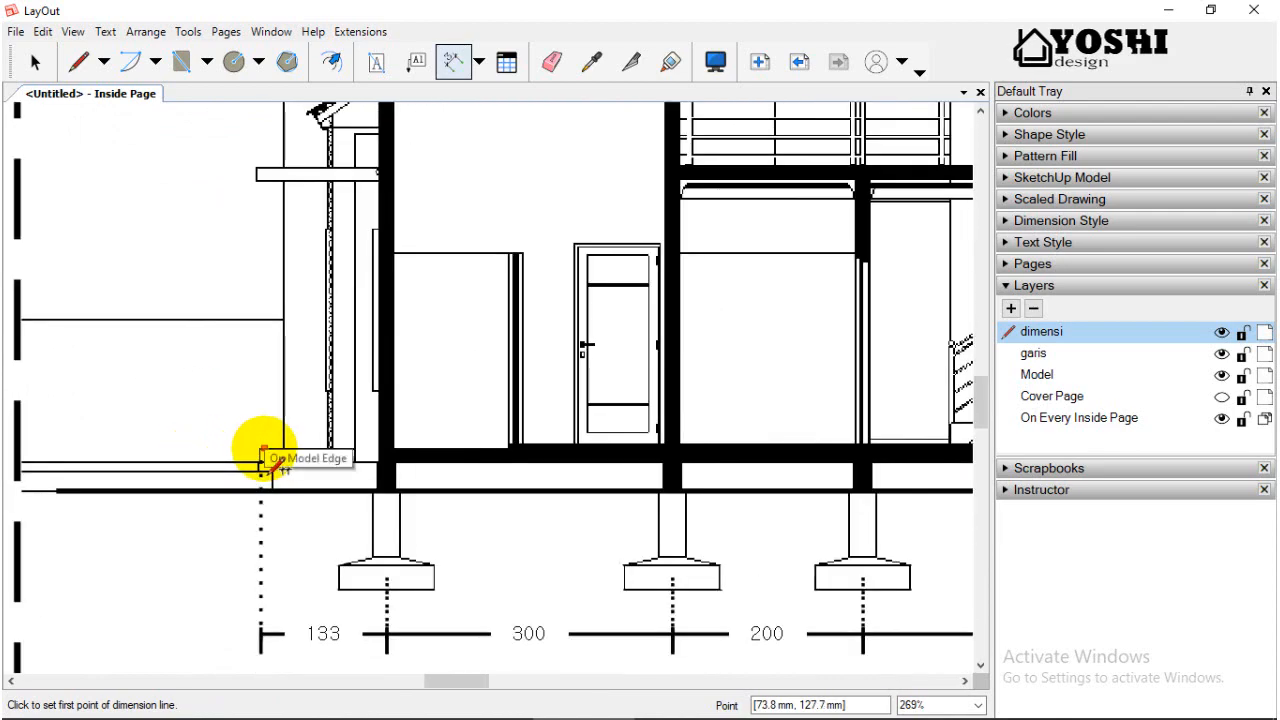
{"action": "left_click", "coordinate": [260, 450]}
{"action": "scroll", "coordinate": [809, 494], "scroll_direction": "down", "scroll_amount": 3}
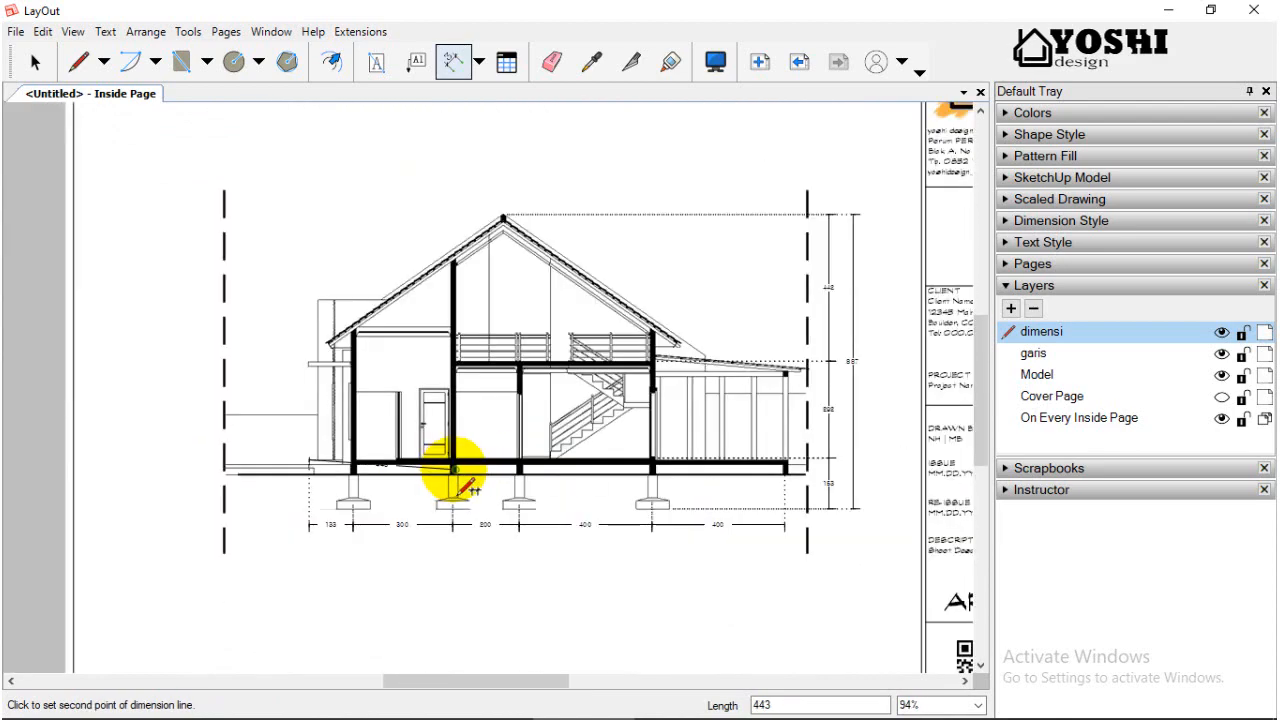
{"action": "scroll", "coordinate": [782, 460], "scroll_direction": "up", "scroll_amount": 2}
{"action": "left_click", "coordinate": [792, 462]}
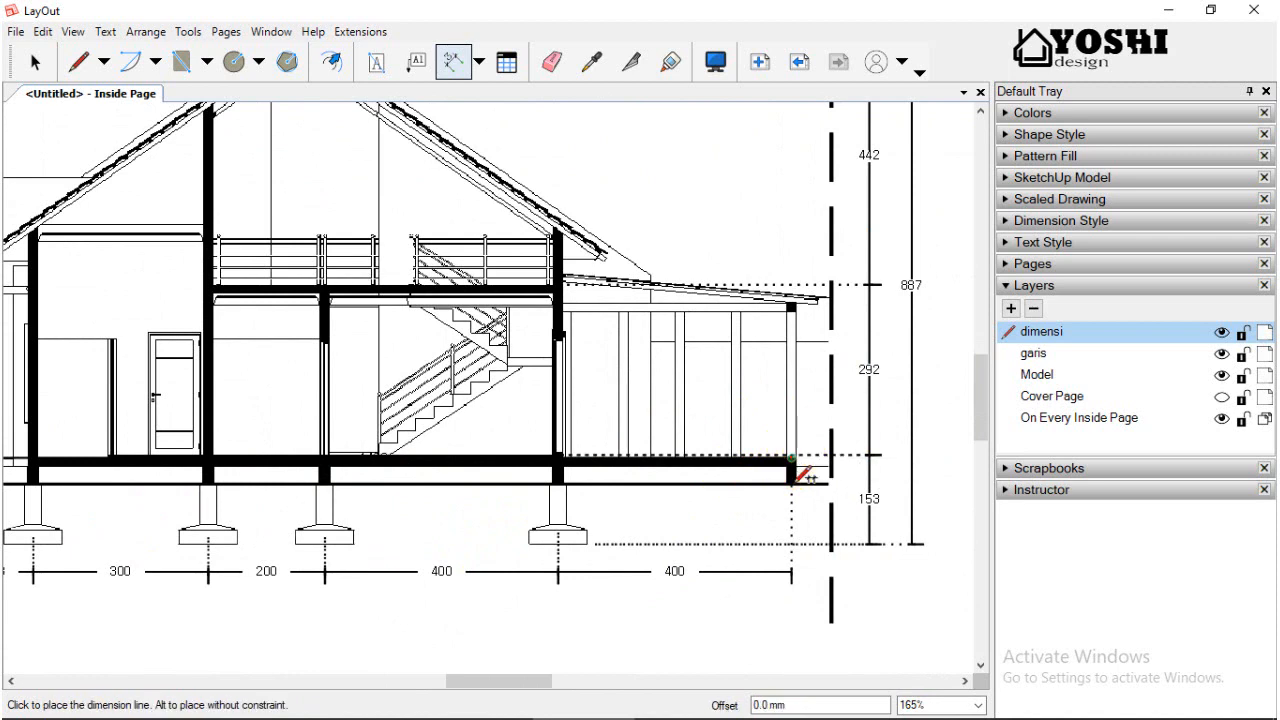
{"action": "scroll", "coordinate": [774, 525], "scroll_direction": "down", "scroll_amount": 2}
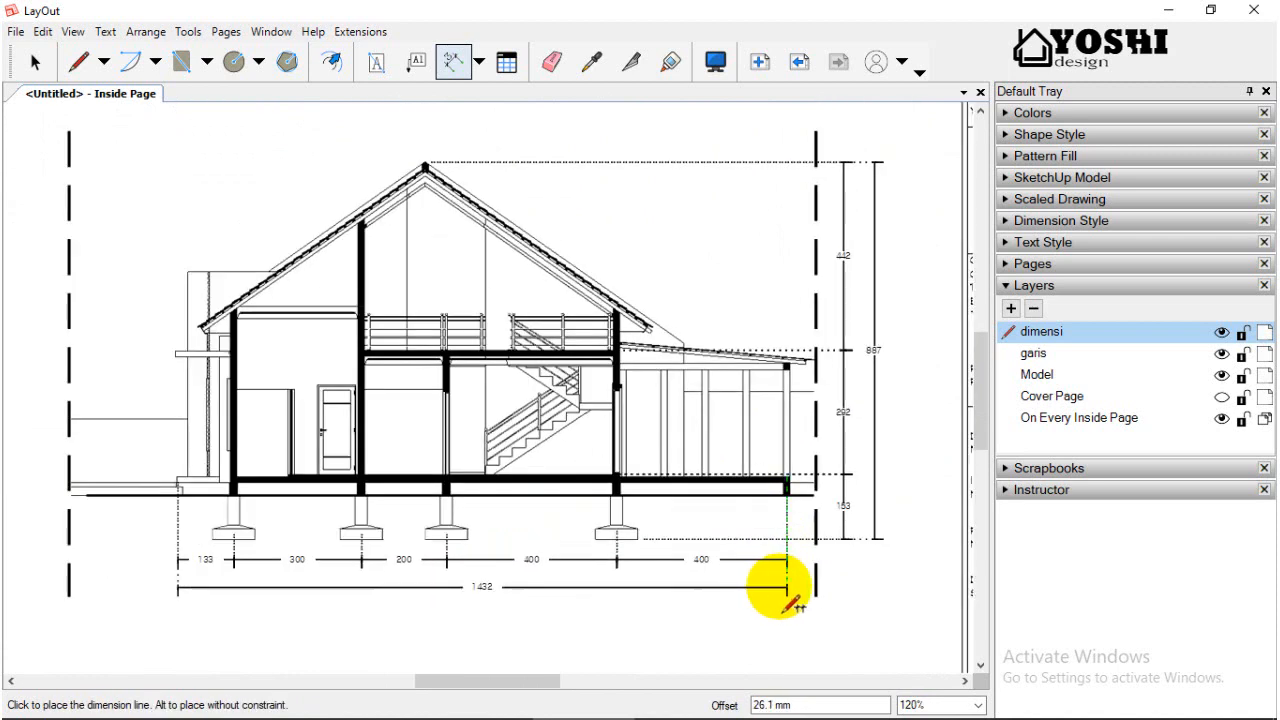
Move the overall horizontal dimension's start point exactly onto the upper outer corner of the front terrace, and deselect the dimension.
{"action": "left_click", "coordinate": [35, 62]}
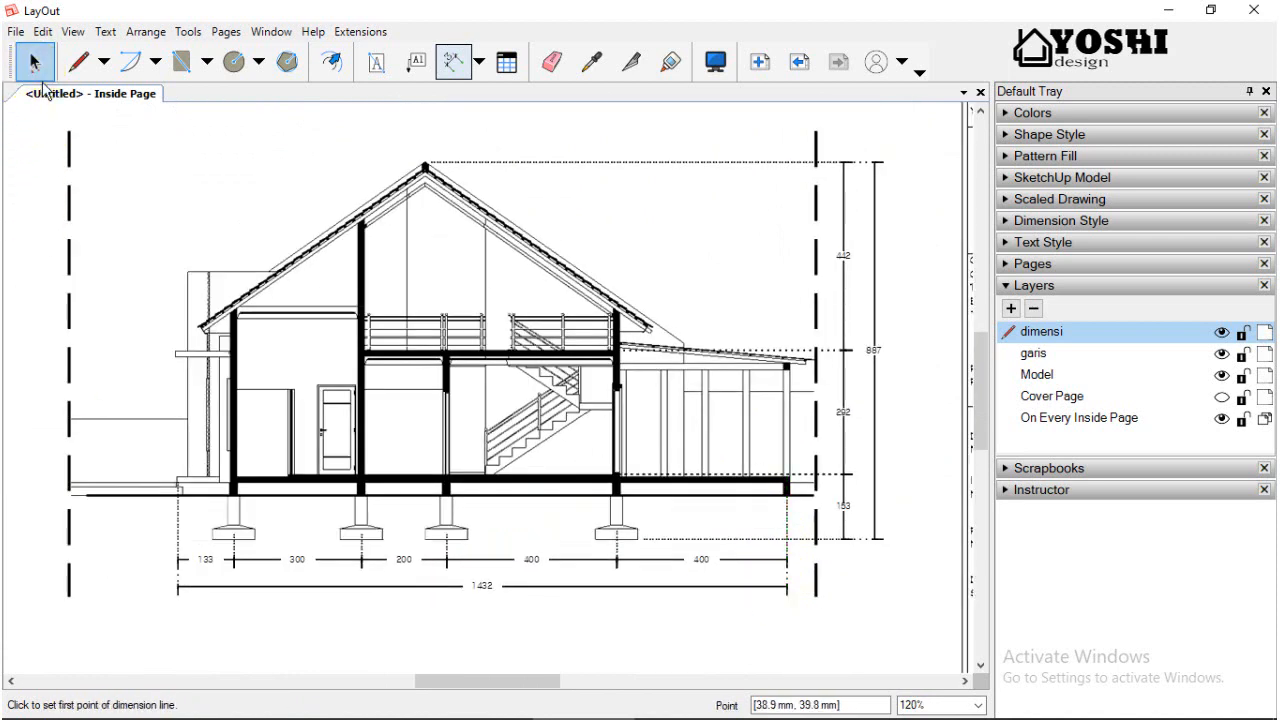
{"action": "left_click", "coordinate": [428, 551]}
{"action": "scroll", "coordinate": [434, 600], "scroll_direction": "up", "scroll_amount": 2}
{"action": "left_click", "coordinate": [80, 468]}
{"action": "scroll", "coordinate": [85, 468], "scroll_direction": "up", "scroll_amount": 6}
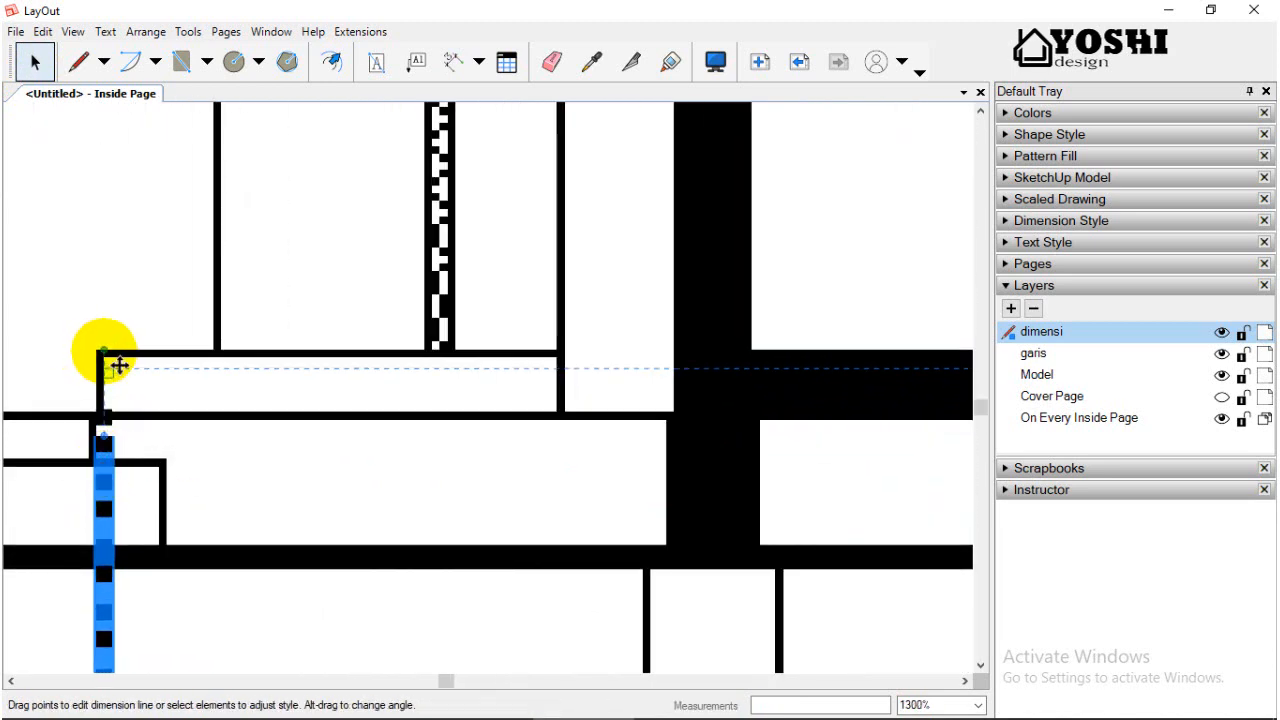
{"action": "left_click_drag", "start_coordinate": [104, 353], "coordinate": [104, 370]}
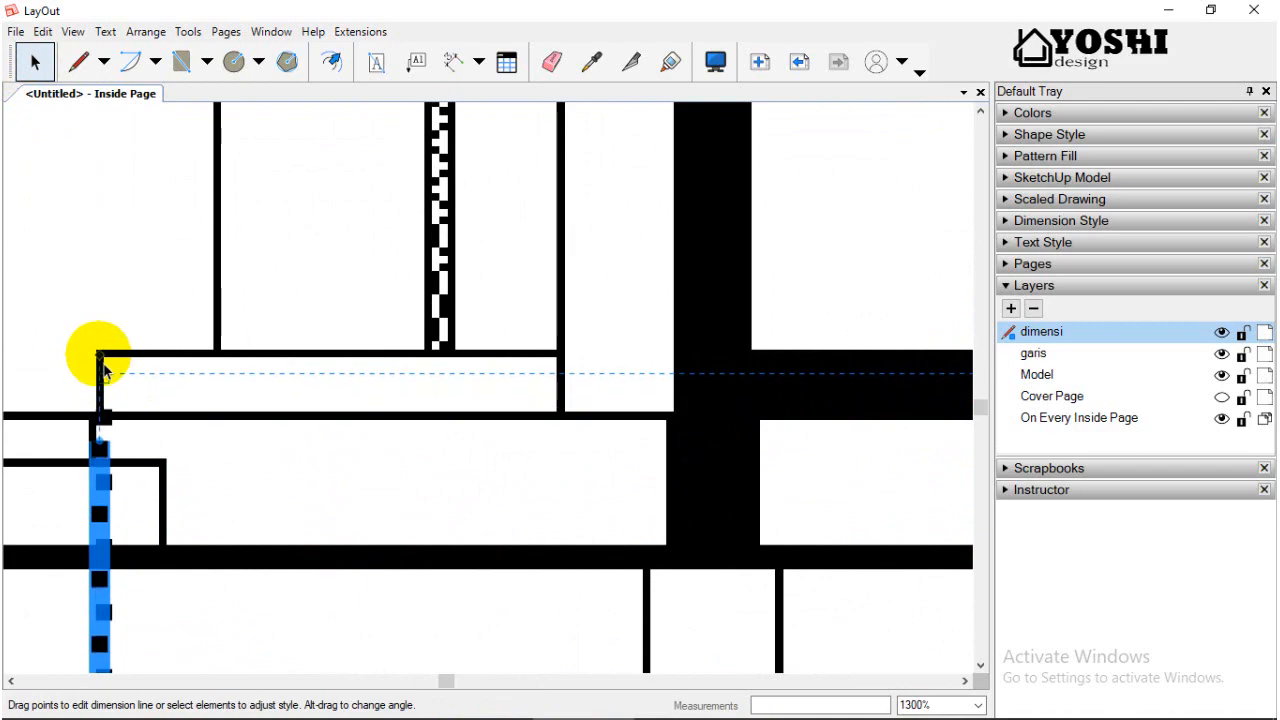
{"action": "scroll", "coordinate": [214, 317], "scroll_direction": "down", "scroll_amount": 5}
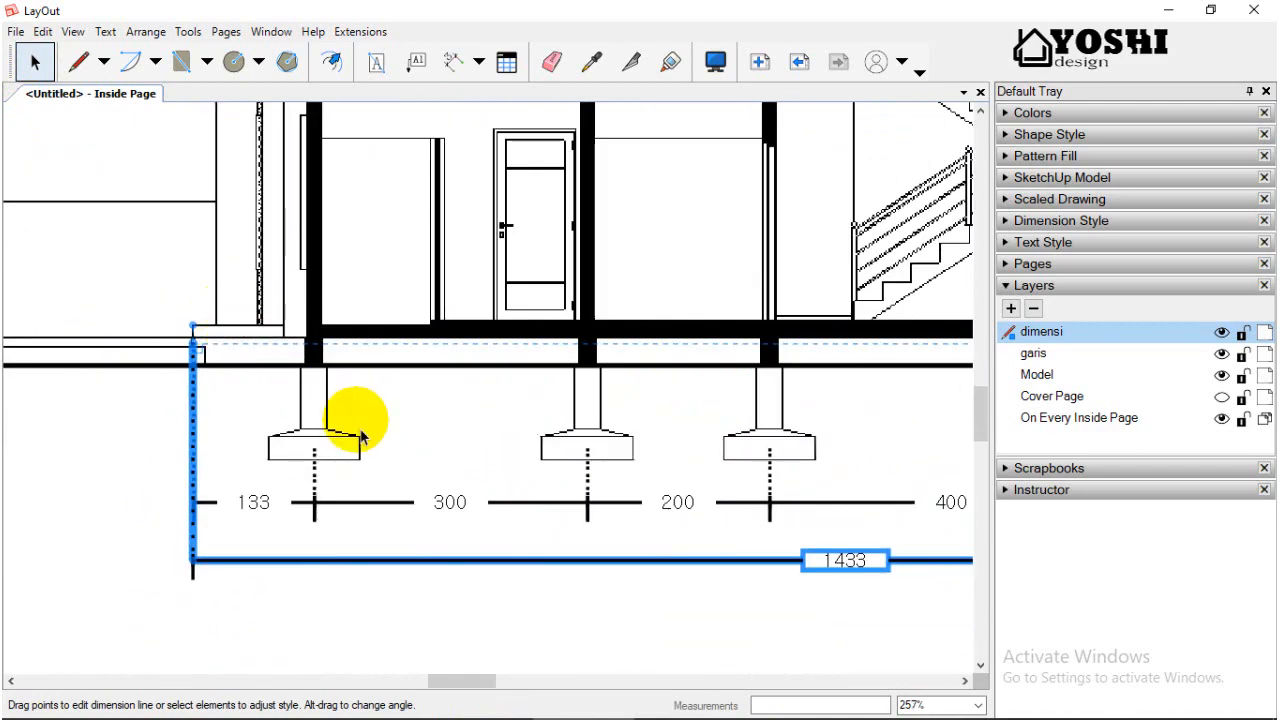
{"action": "scroll", "coordinate": [355, 430], "scroll_direction": "down", "scroll_amount": 2}
{"action": "scroll", "coordinate": [357, 436], "scroll_direction": "down", "scroll_amount": 2}
{"action": "left_click", "coordinate": [563, 357]}
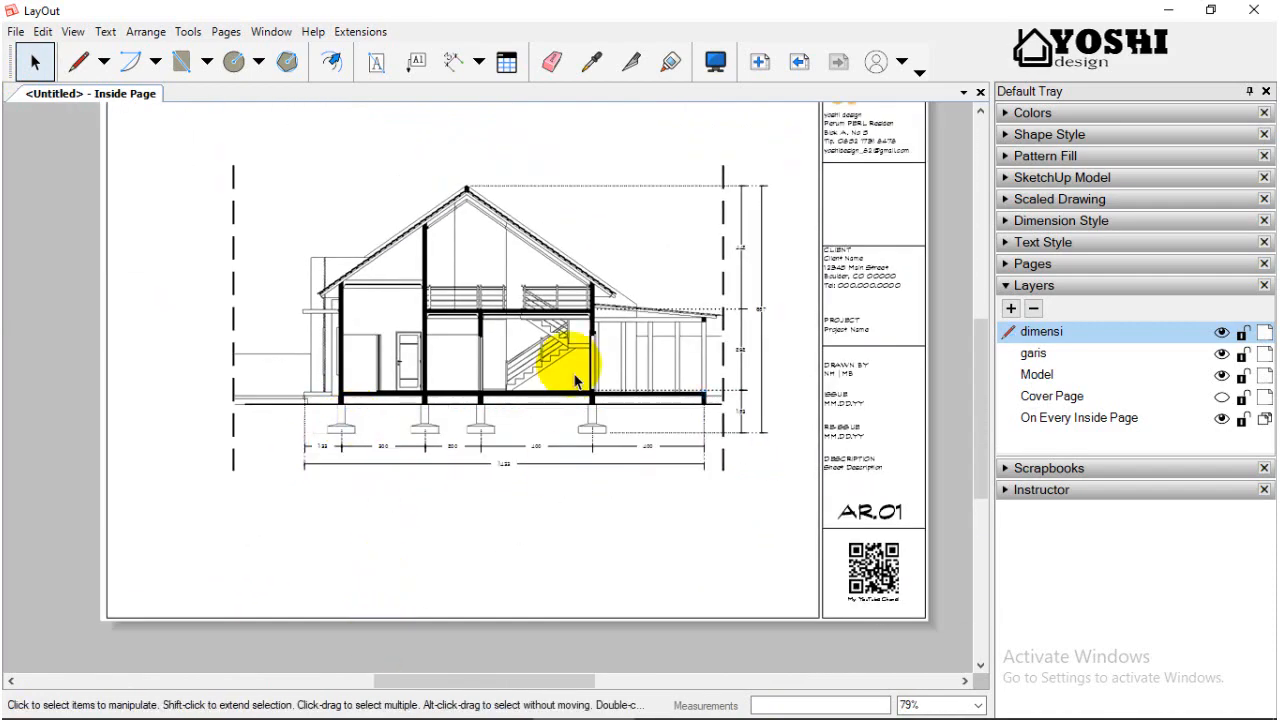
Add a new layer and name it Notasi.
{"action": "scroll", "coordinate": [575, 375], "scroll_direction": "up", "scroll_amount": 1}
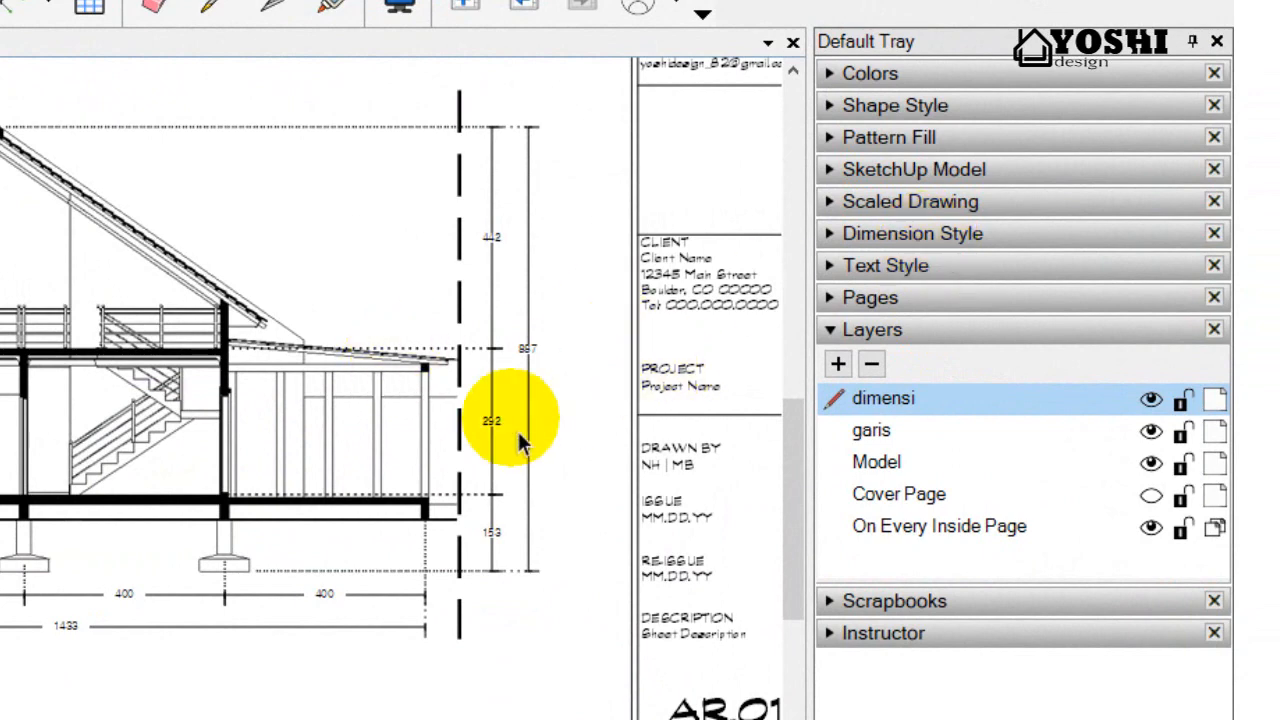
{"action": "left_click", "coordinate": [838, 364]}
{"action": "right_click", "coordinate": [894, 400]}
{"action": "left_click", "coordinate": [952, 420]}
{"action": "type", "text": "N"}
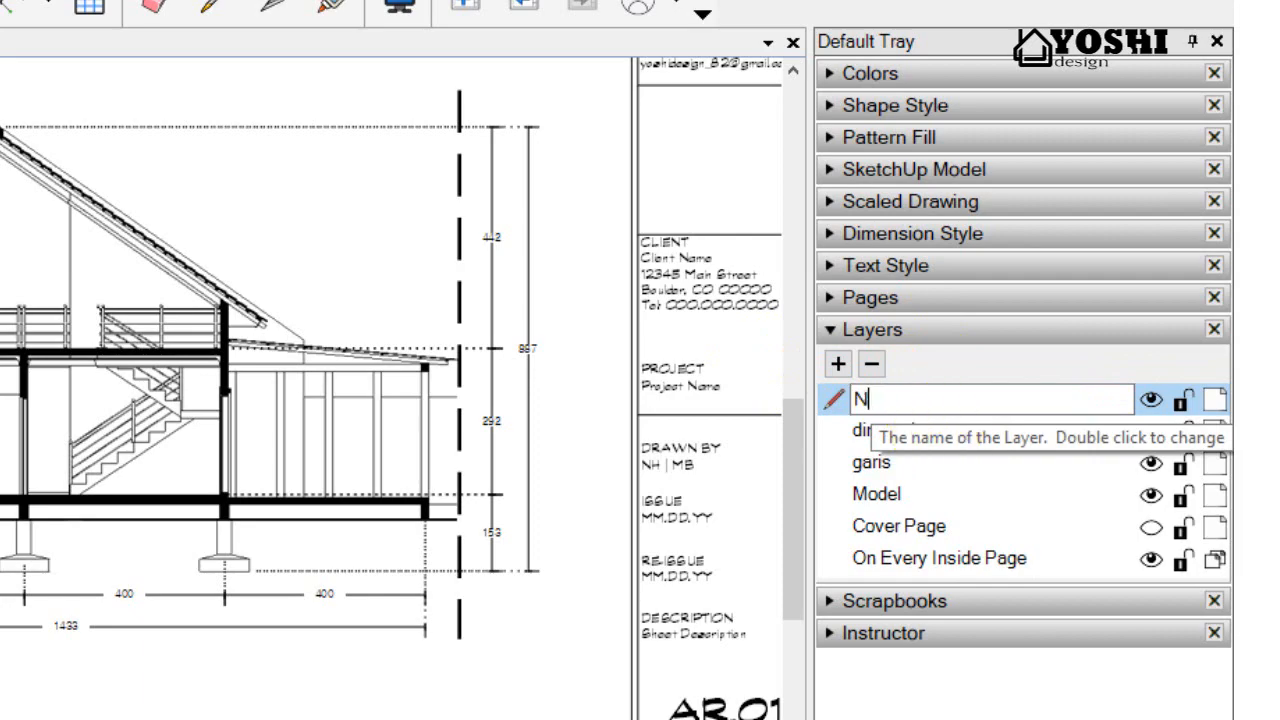
{"action": "type", "text": "otasi"}
{"action": "key", "text": "Return"}
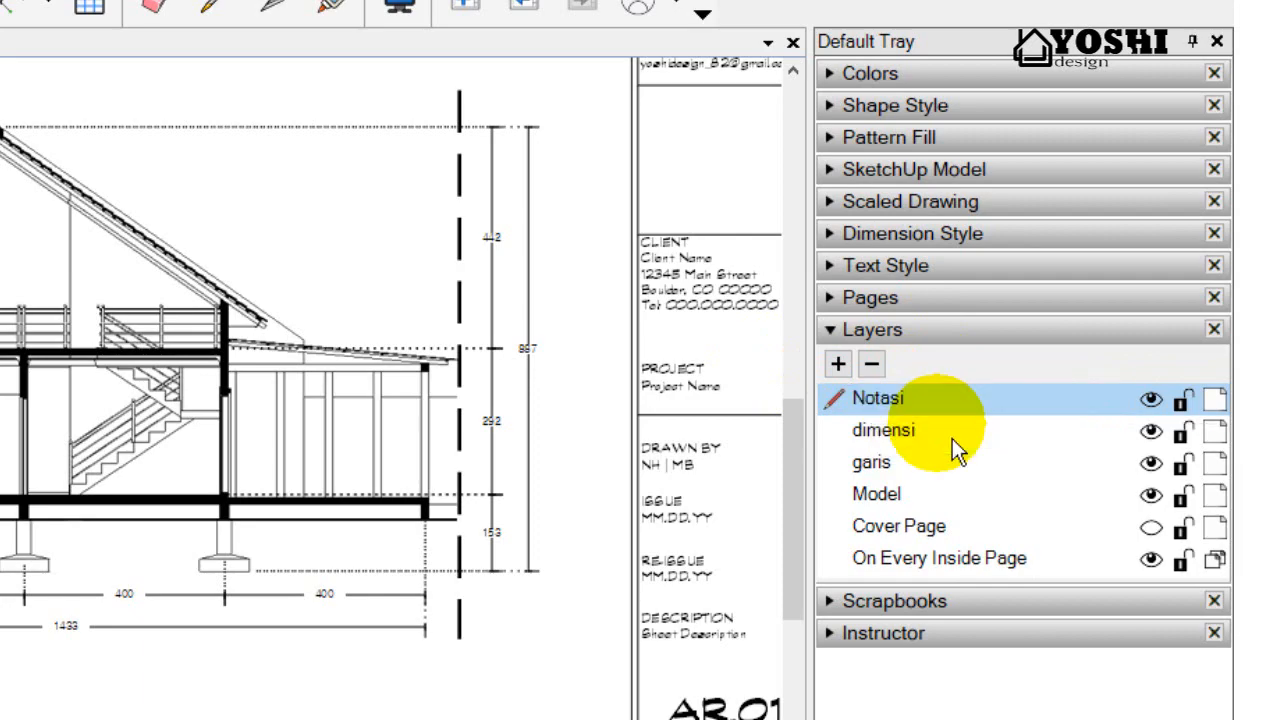
Insert the ± 0.00 level marker from the "Yoshi NEW : Notasi" scrapbook, placing it beside the section's vertical dimensions.
{"action": "left_click", "coordinate": [990, 601]}
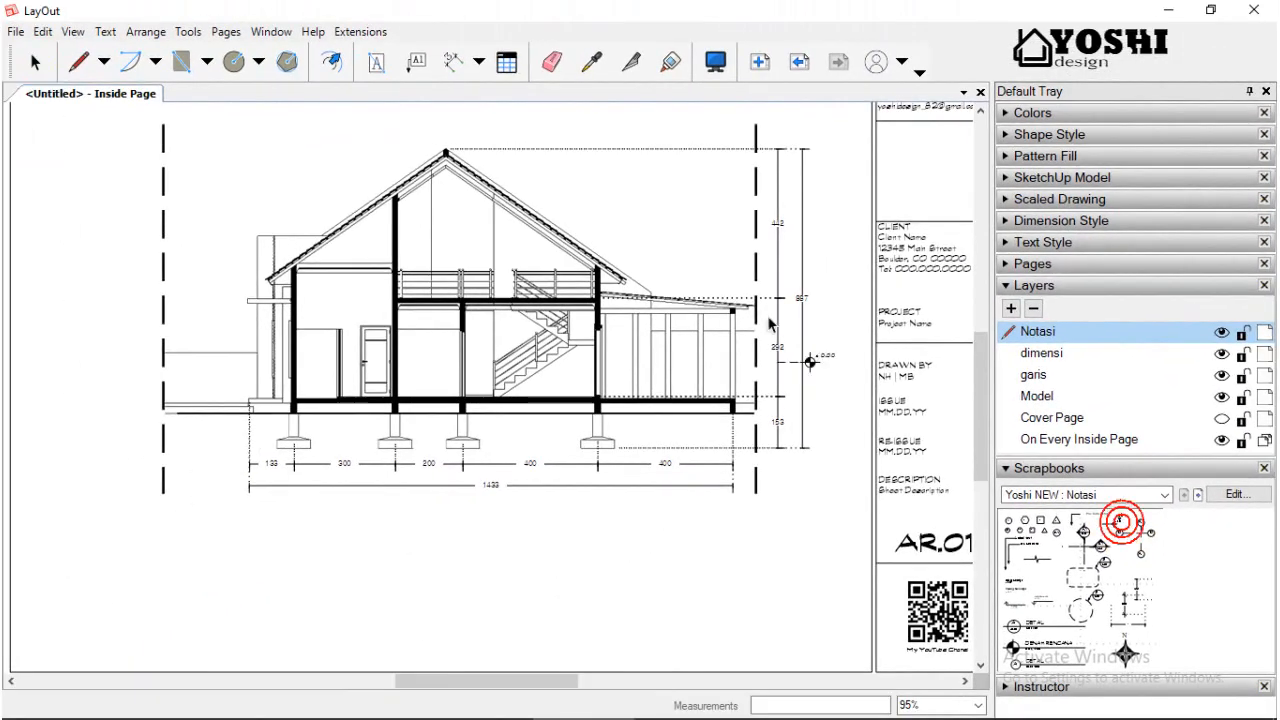
{"action": "scroll", "coordinate": [650, 260], "scroll_direction": "up", "scroll_amount": 4}
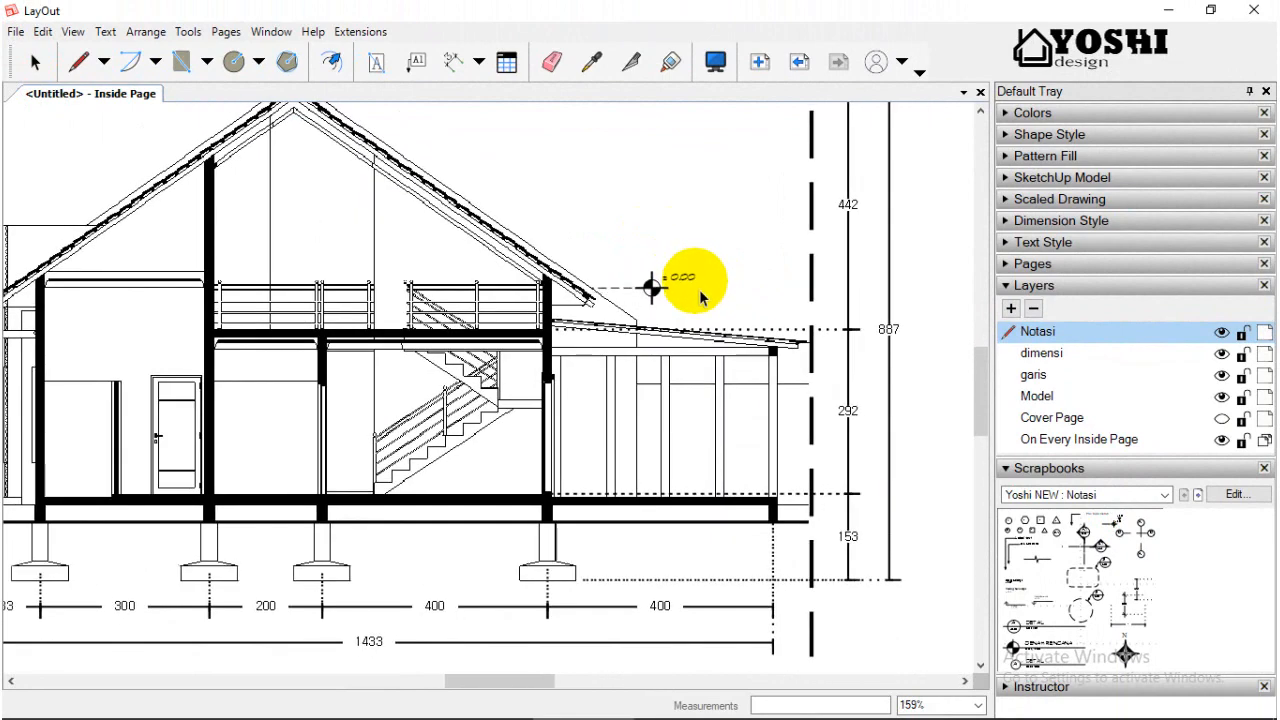
{"action": "scroll", "coordinate": [699, 289], "scroll_direction": "up", "scroll_amount": 1}
{"action": "scroll", "coordinate": [737, 325], "scroll_direction": "up", "scroll_amount": 1}
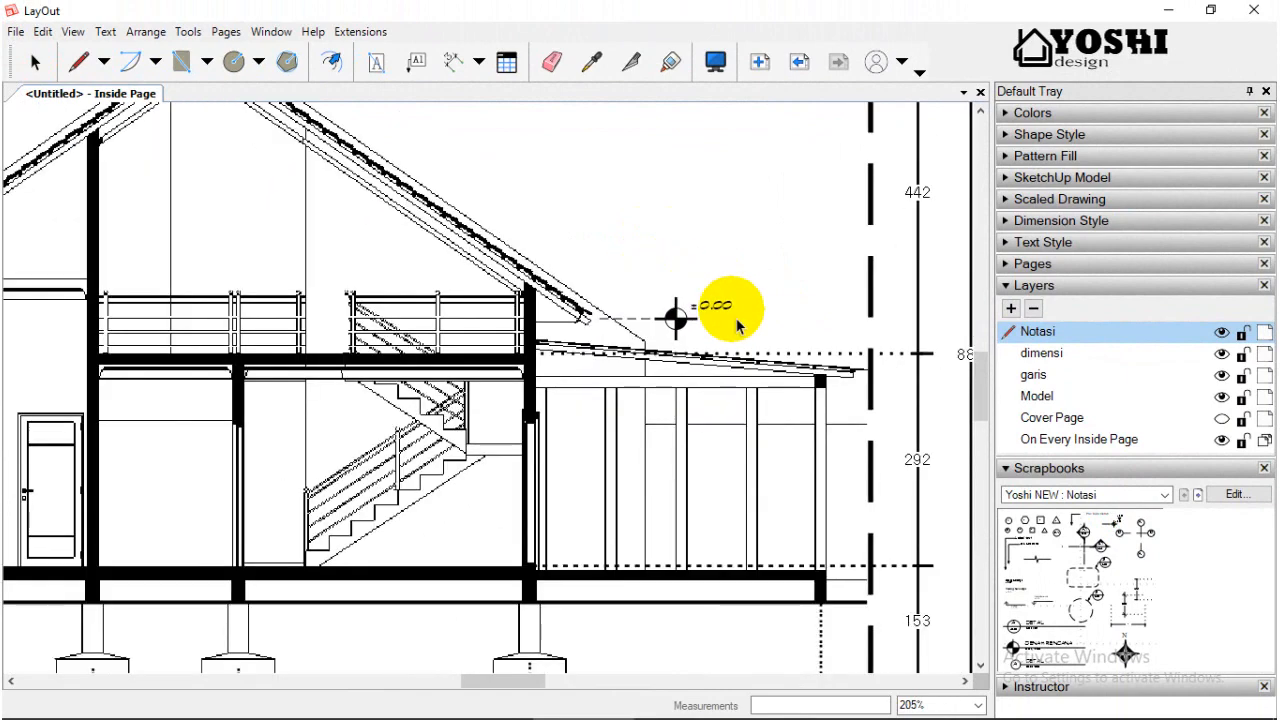
{"action": "scroll", "coordinate": [894, 343], "scroll_direction": "down", "scroll_amount": 2}
{"action": "scroll", "coordinate": [757, 386], "scroll_direction": "down", "scroll_amount": 2}
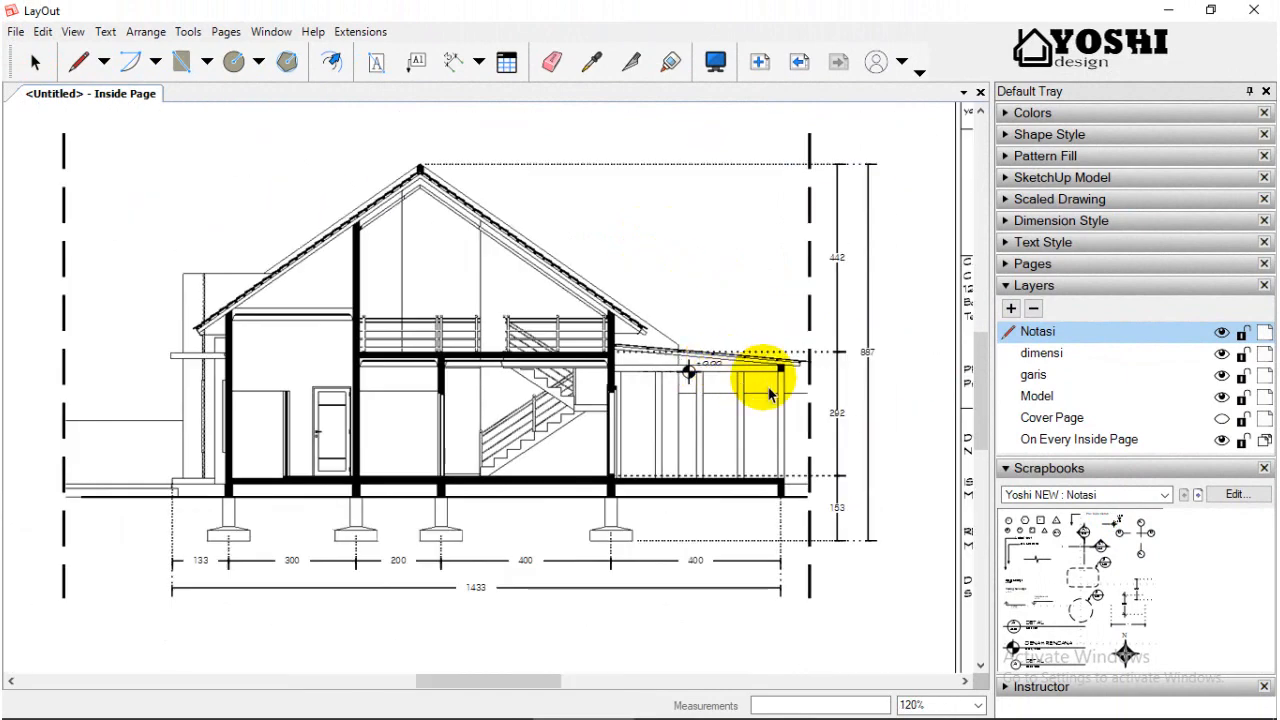
{"action": "left_click", "coordinate": [925, 423]}
Move the level marker onto the ground-floor extension line, with its dashed leader starting at the inner vertical dimension chain.
{"action": "scroll", "coordinate": [860, 428], "scroll_direction": "up", "scroll_amount": 4}
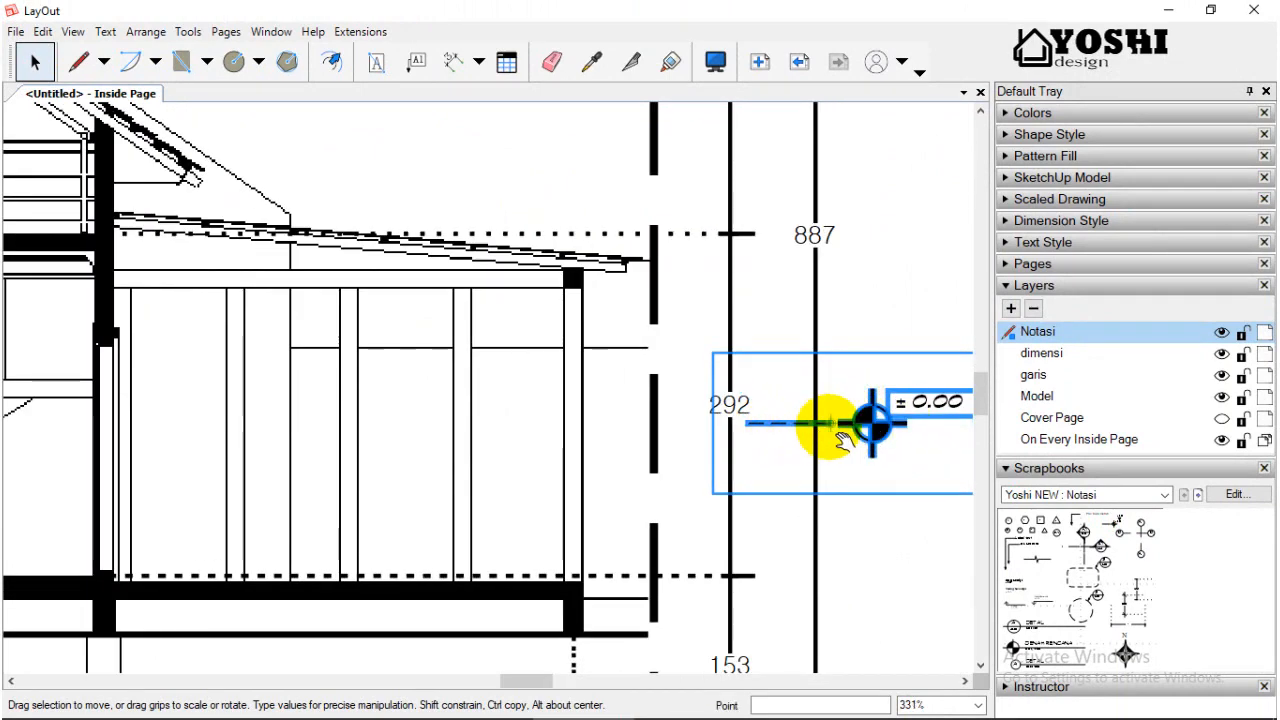
{"action": "scroll", "coordinate": [848, 405], "scroll_direction": "down", "scroll_amount": 3}
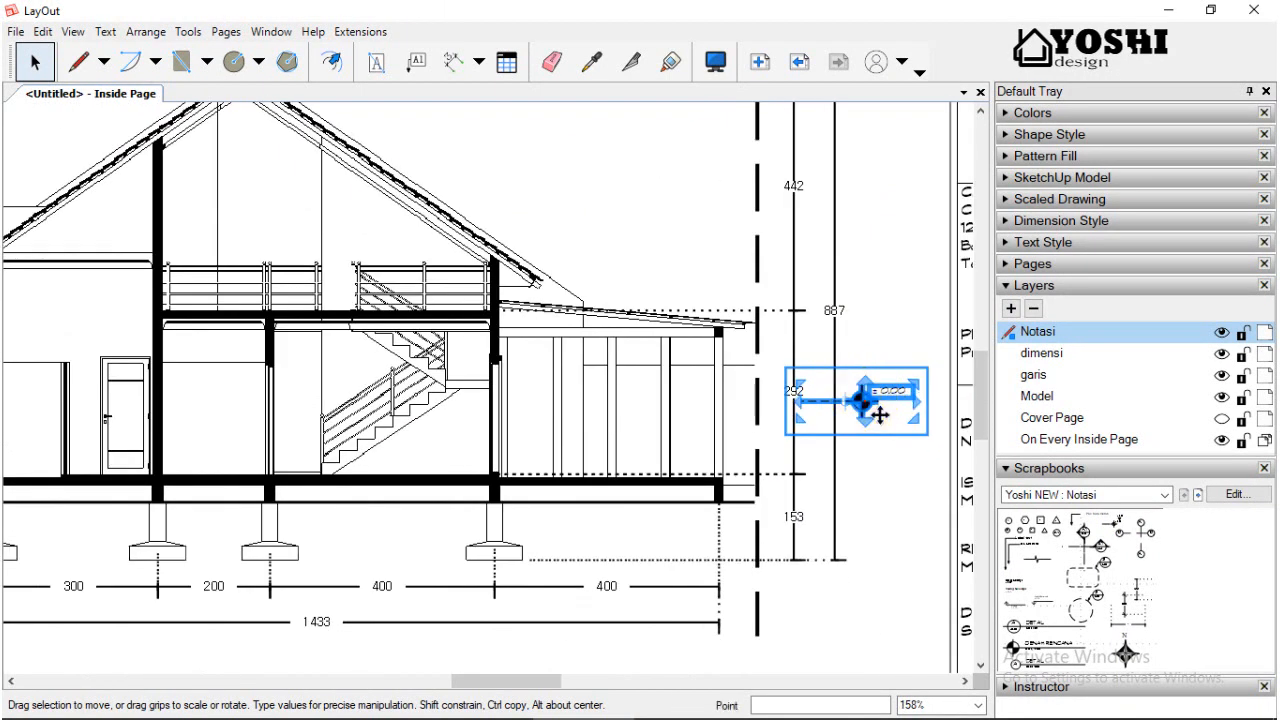
{"action": "mouse_move", "coordinate": [880, 415]}
{"action": "left_mouse_down"}
{"action": "mouse_move", "coordinate": [881, 525]}
{"action": "mouse_move", "coordinate": [864, 562]}
{"action": "mouse_move", "coordinate": [850, 565]}
{"action": "mouse_move", "coordinate": [848, 514]}
{"action": "mouse_move", "coordinate": [808, 478]}
{"action": "left_mouse_up"}
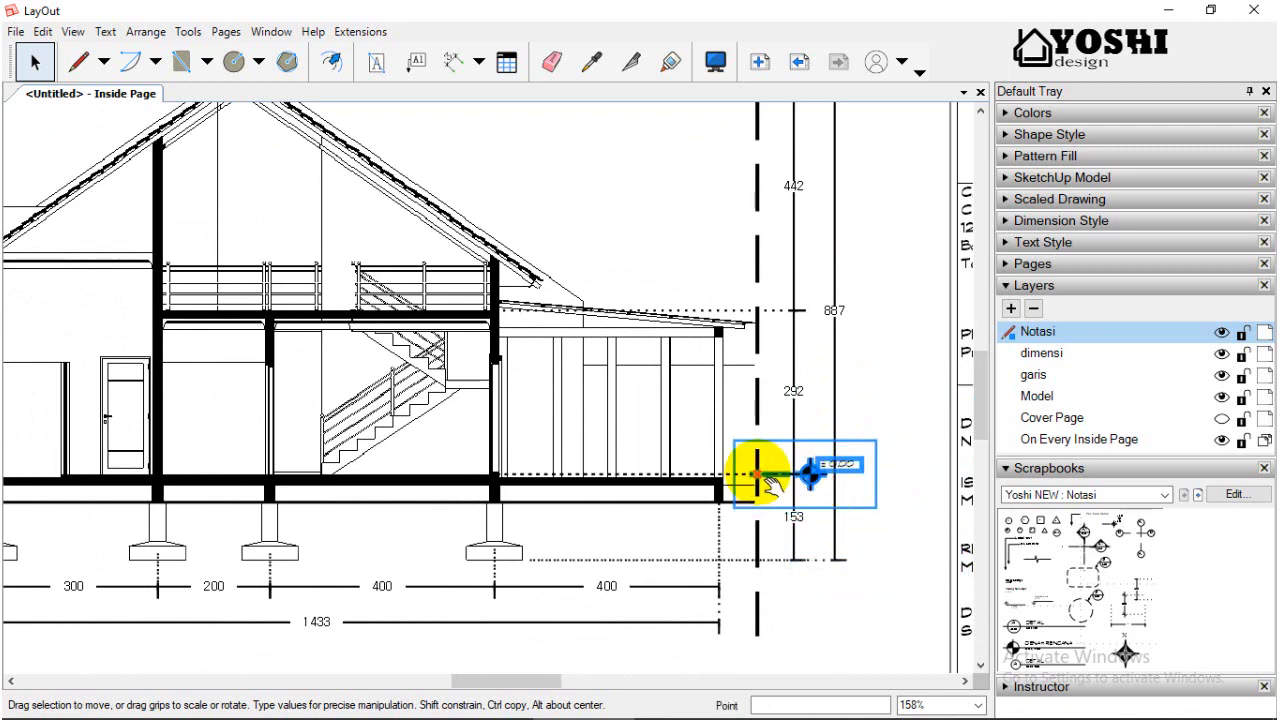
{"action": "scroll", "coordinate": [768, 485], "scroll_direction": "up", "scroll_amount": 10}
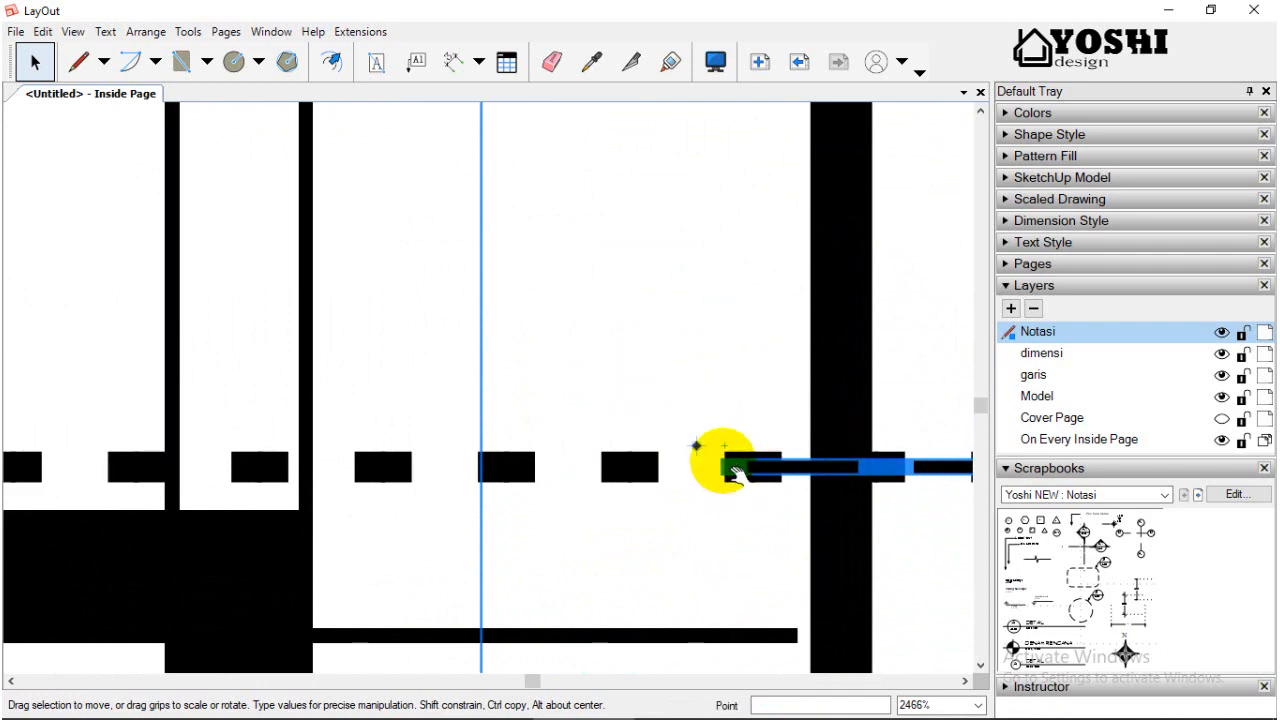
{"action": "scroll", "coordinate": [640, 460], "scroll_direction": "down", "scroll_amount": 4}
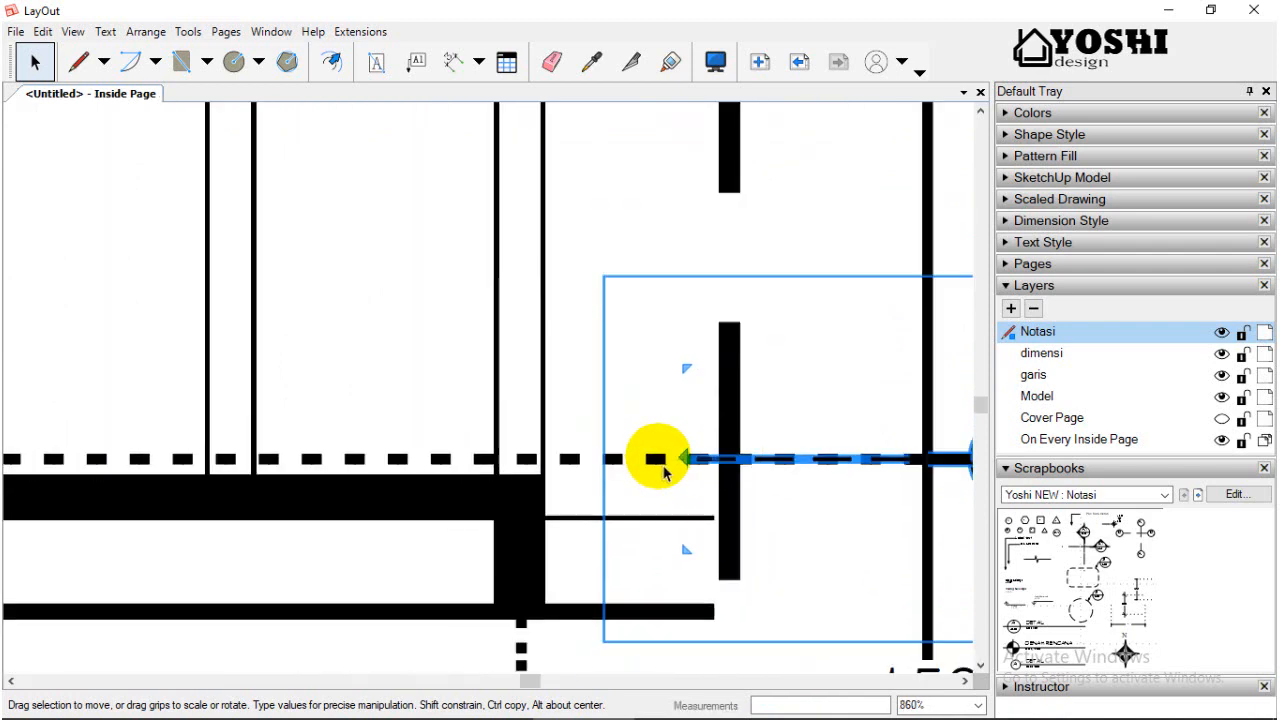
{"action": "scroll", "coordinate": [697, 470], "scroll_direction": "down", "scroll_amount": 1}
{"action": "left_click_drag", "start_coordinate": [775, 468], "coordinate": [960, 476]}
{"action": "scroll", "coordinate": [777, 457], "scroll_direction": "down", "scroll_amount": 2}
{"action": "scroll", "coordinate": [845, 460], "scroll_direction": "down", "scroll_amount": 1}
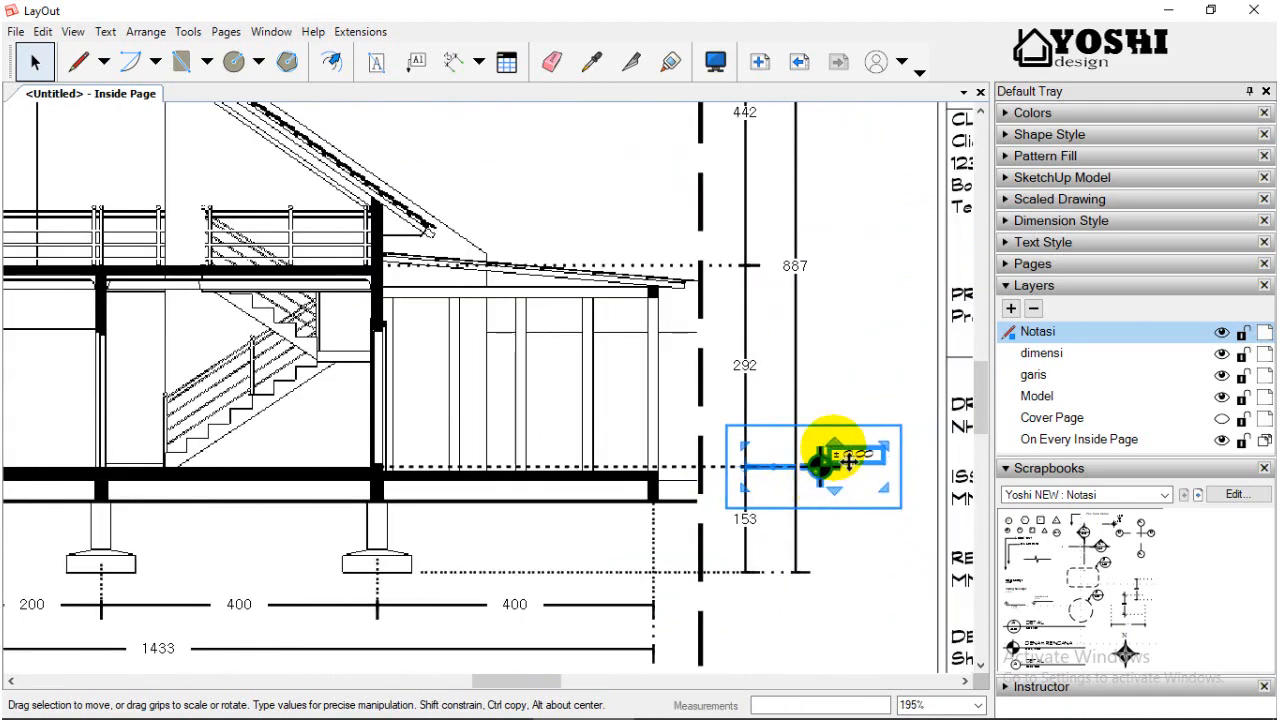
Copy the level marker vertically up to the upper-floor extension line and again to the roof-ridge extension line.
{"action": "scroll", "coordinate": [840, 452], "scroll_direction": "up", "scroll_amount": 2}
{"action": "mouse_move", "coordinate": [806, 520]}
{"action": "left_mouse_down"}
{"action": "mouse_move", "coordinate": [820, 528]}
{"action": "mouse_move", "coordinate": [809, 294]}
{"action": "left_mouse_up"}
{"action": "scroll", "coordinate": [800, 400], "scroll_direction": "down", "scroll_amount": 2}
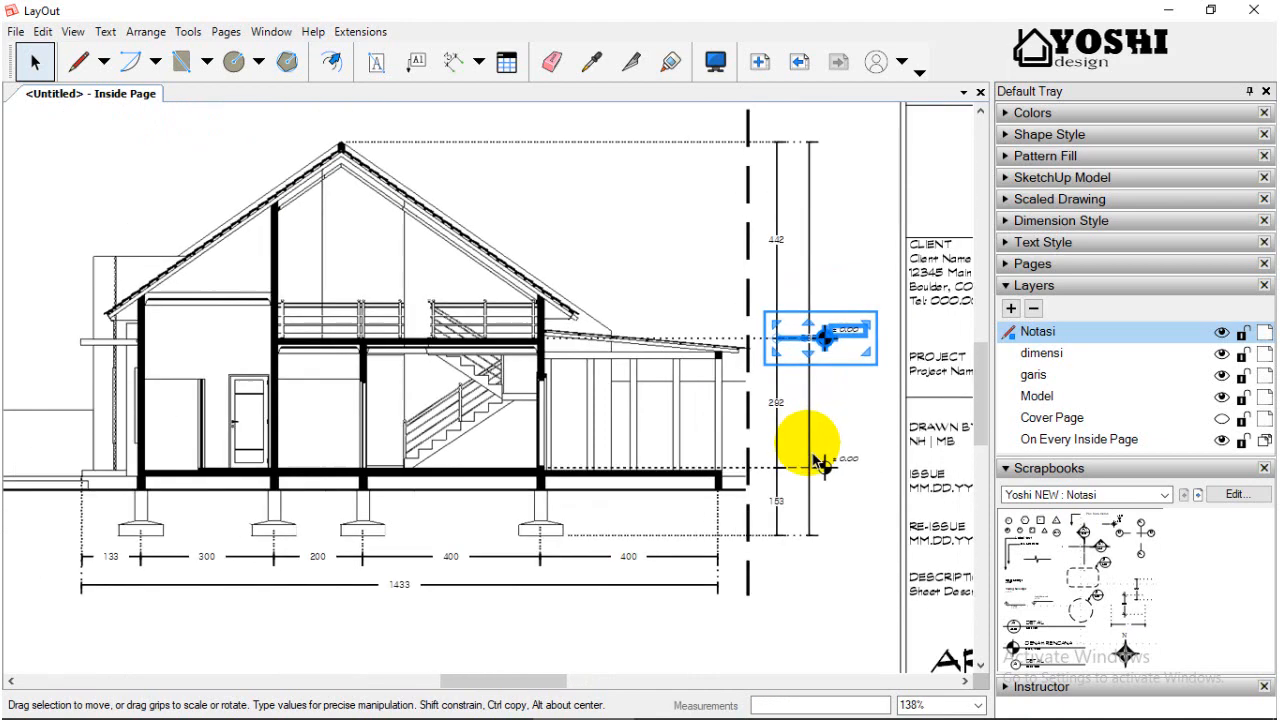
{"action": "scroll", "coordinate": [811, 437], "scroll_direction": "up", "scroll_amount": 2}
{"action": "scroll", "coordinate": [799, 457], "scroll_direction": "down", "scroll_amount": 1}
{"action": "left_click_drag", "start_coordinate": [796, 398], "coordinate": [802, 131]}
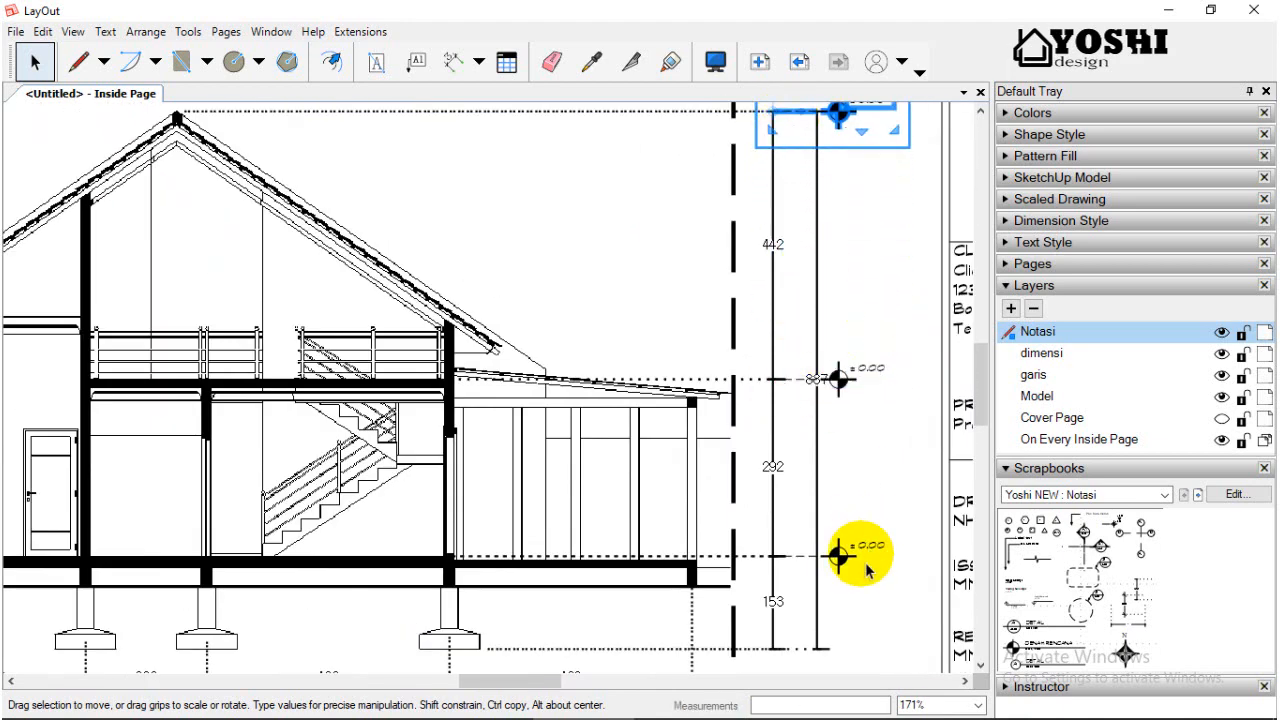
{"action": "scroll", "coordinate": [832, 378], "scroll_direction": "down", "scroll_amount": 2}
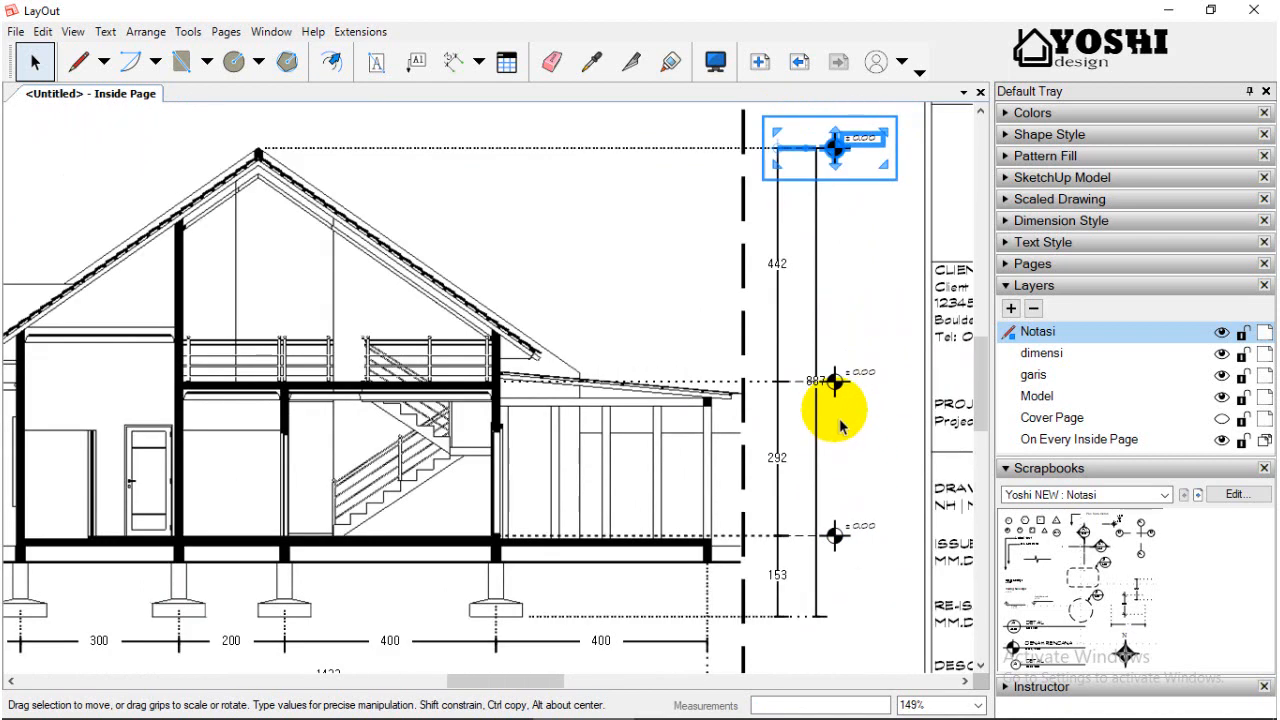
Delete the dashed leader line inside the upper-floor level marker's group.
{"action": "left_click", "coordinate": [846, 388]}
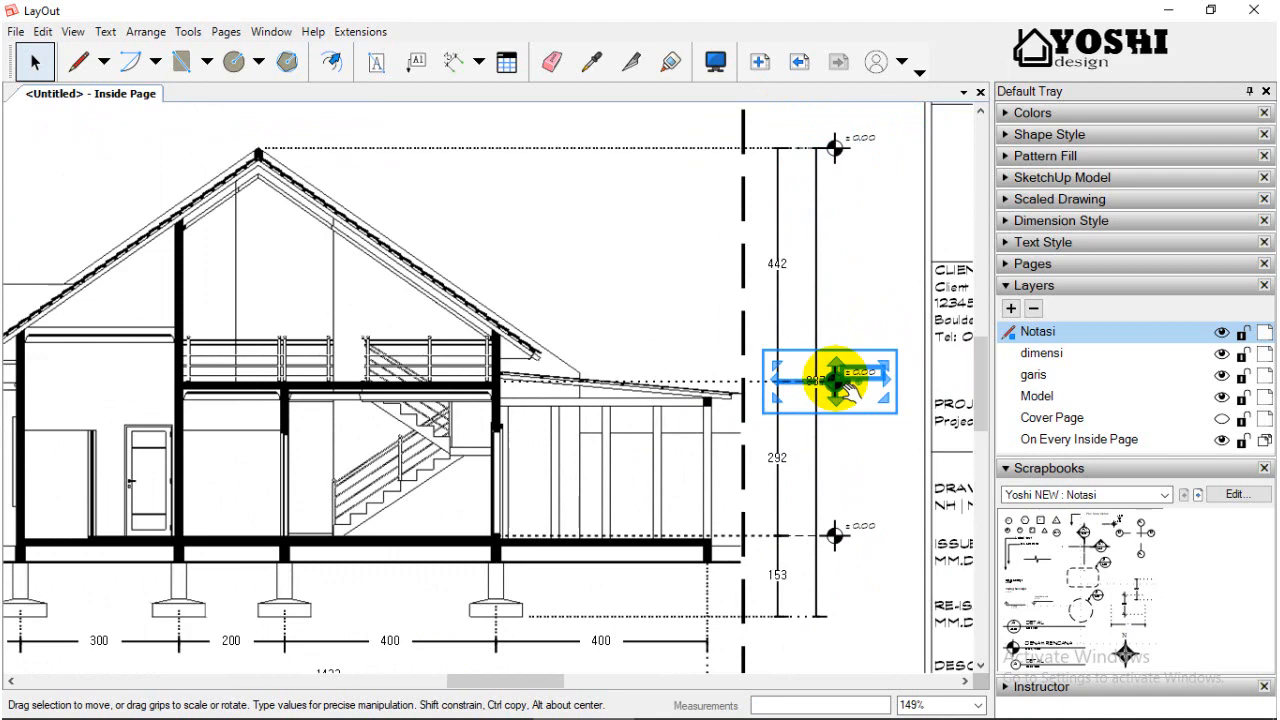
{"action": "scroll", "coordinate": [840, 385], "scroll_direction": "up", "scroll_amount": 8}
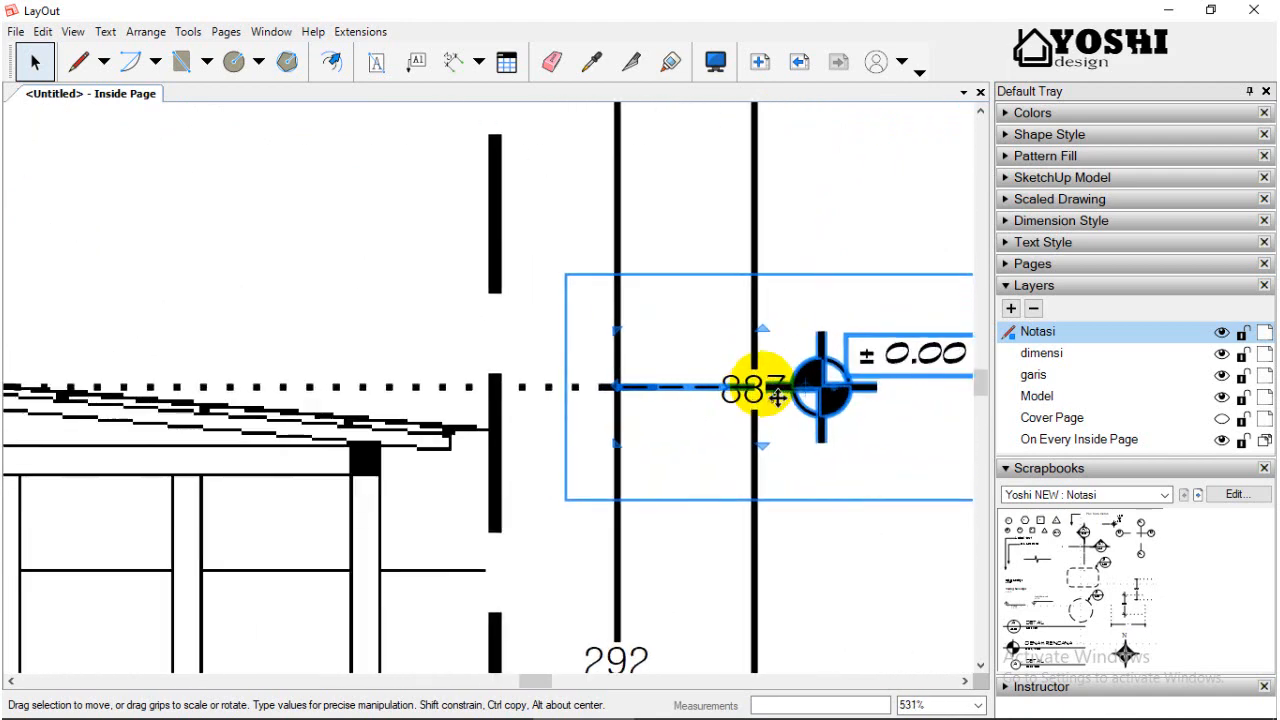
{"action": "double_click", "coordinate": [746, 397]}
{"action": "left_click", "coordinate": [746, 397]}
{"action": "scroll", "coordinate": [746, 440], "scroll_direction": "down", "scroll_amount": 6}
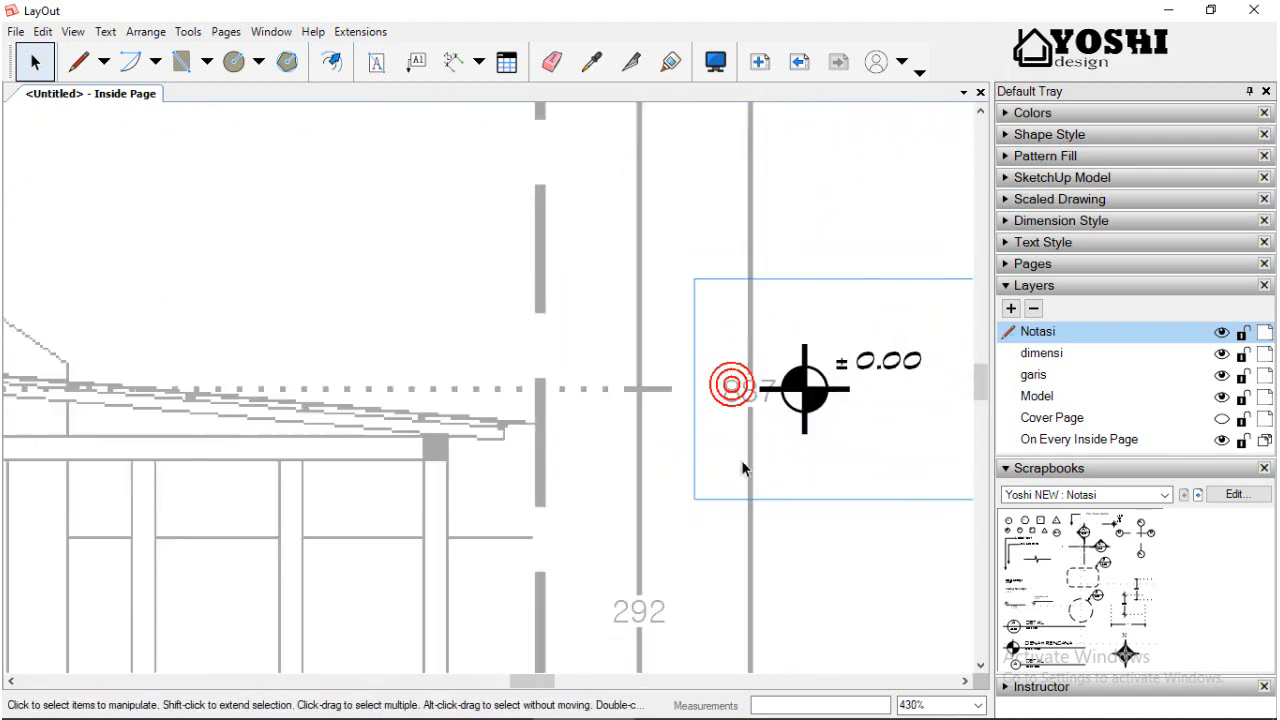
Remove the dashed leader line from the ground-floor level marker's group.
{"action": "double_click", "coordinate": [731, 594]}
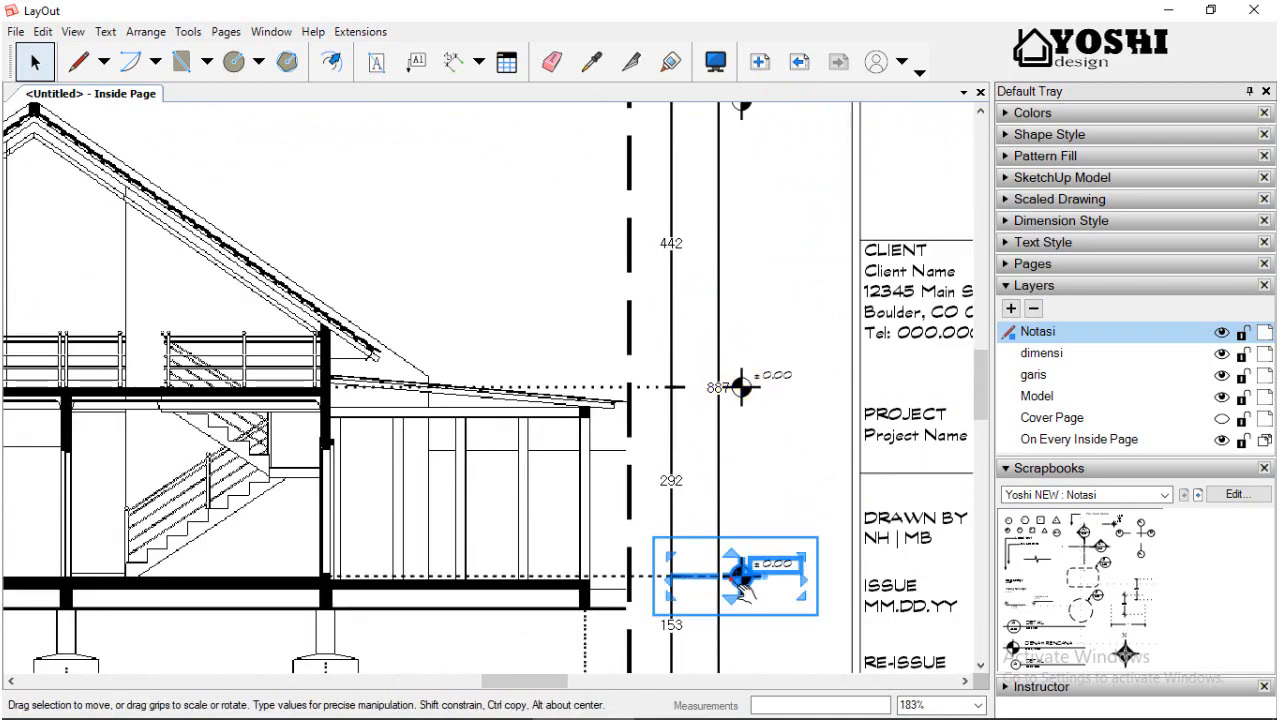
{"action": "scroll", "coordinate": [735, 594], "scroll_direction": "up", "scroll_amount": 2}
{"action": "left_click", "coordinate": [814, 455]}
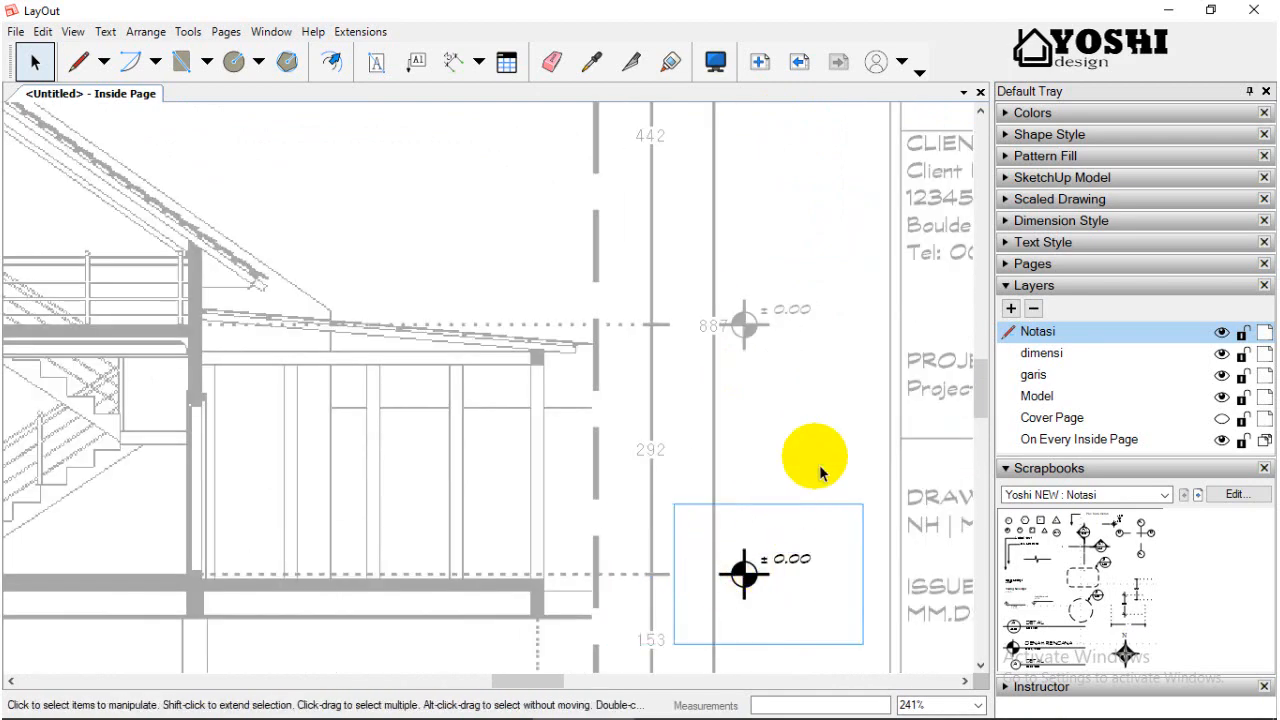
{"action": "scroll", "coordinate": [751, 503], "scroll_direction": "down", "scroll_amount": 4}
Delete the dashed leader line inside the roof-ridge level marker's group.
{"action": "scroll", "coordinate": [751, 182], "scroll_direction": "up", "scroll_amount": 5}
{"action": "double_click", "coordinate": [749, 182]}
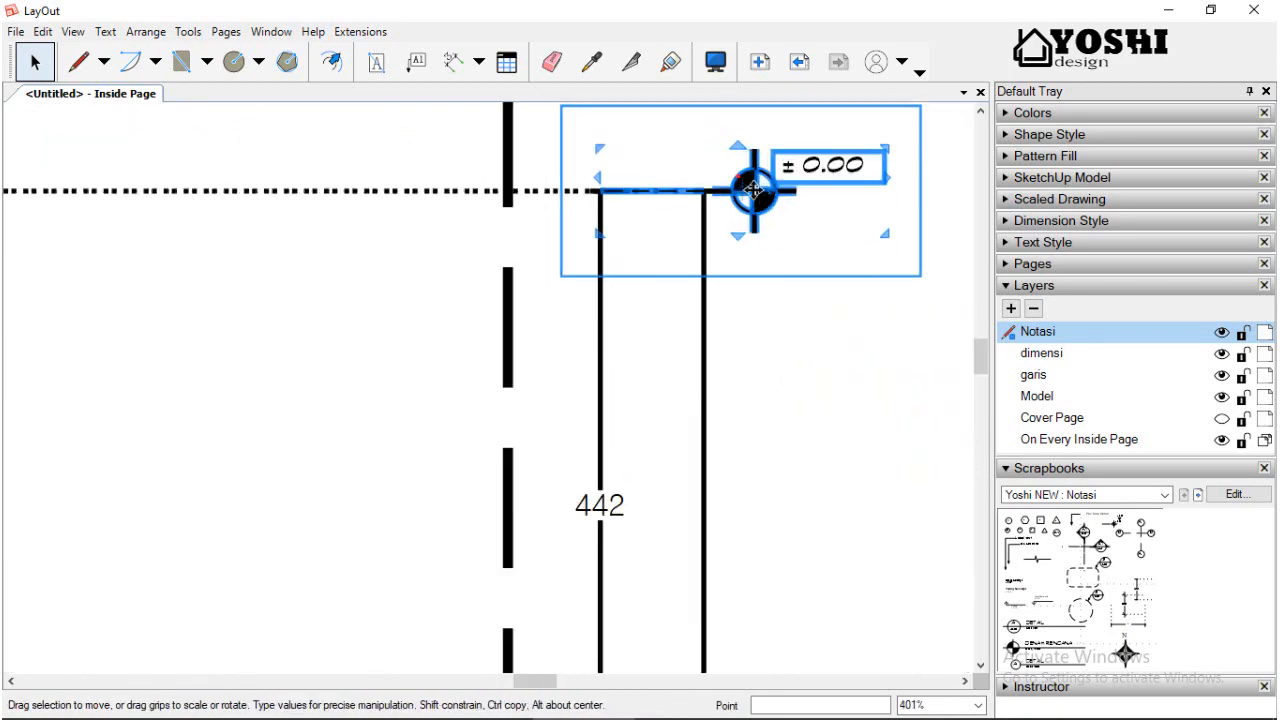
{"action": "left_click", "coordinate": [697, 193]}
{"action": "key", "text": "Delete"}
{"action": "scroll", "coordinate": [750, 330], "scroll_direction": "down", "scroll_amount": 2}
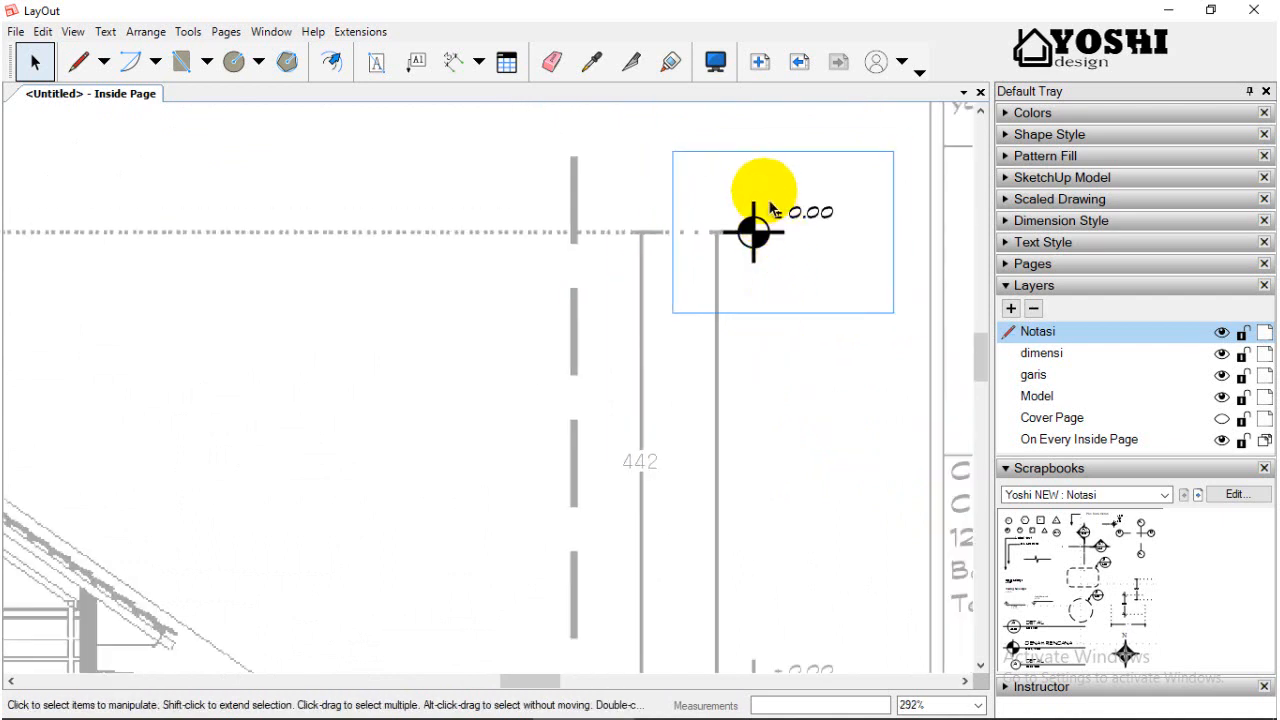
Add the label line "Rabung" above the level value in the roof-ridge marker's text.
{"action": "scroll", "coordinate": [776, 206], "scroll_direction": "up", "scroll_amount": 2}
{"action": "double_click", "coordinate": [784, 216]}
{"action": "scroll", "coordinate": [784, 216], "scroll_direction": "up", "scroll_amount": 1}
{"action": "left_click", "coordinate": [786, 220]}
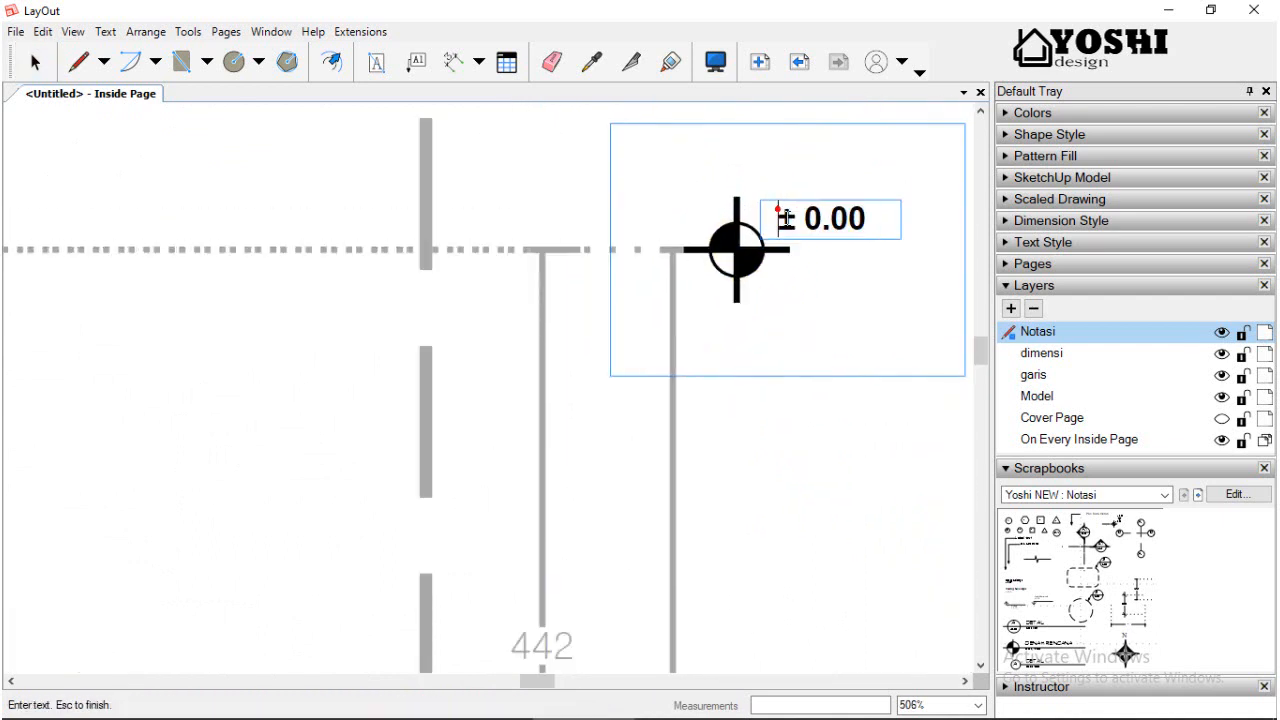
{"action": "left_click", "coordinate": [784, 220]}
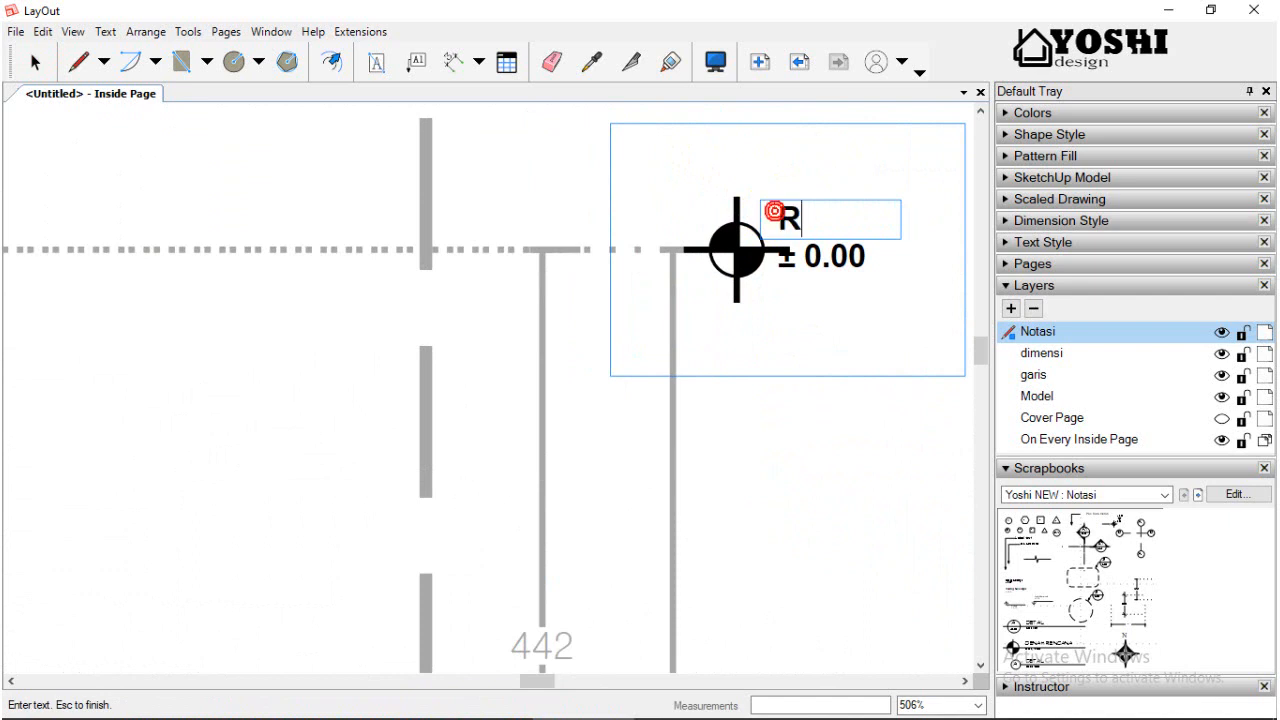
{"action": "key", "text": "Escape"}
Enlarge the ridge marker's text box to fit both lines and move the marker sideways, clear of the overall dimension line.
{"action": "left_click", "coordinate": [835, 232]}
{"action": "left_click_drag", "start_coordinate": [835, 232], "coordinate": [951, 220]}
{"action": "left_click", "coordinate": [837, 428]}
{"action": "scroll", "coordinate": [743, 392], "scroll_direction": "down", "scroll_amount": 2}
{"action": "left_click", "coordinate": [760, 300]}
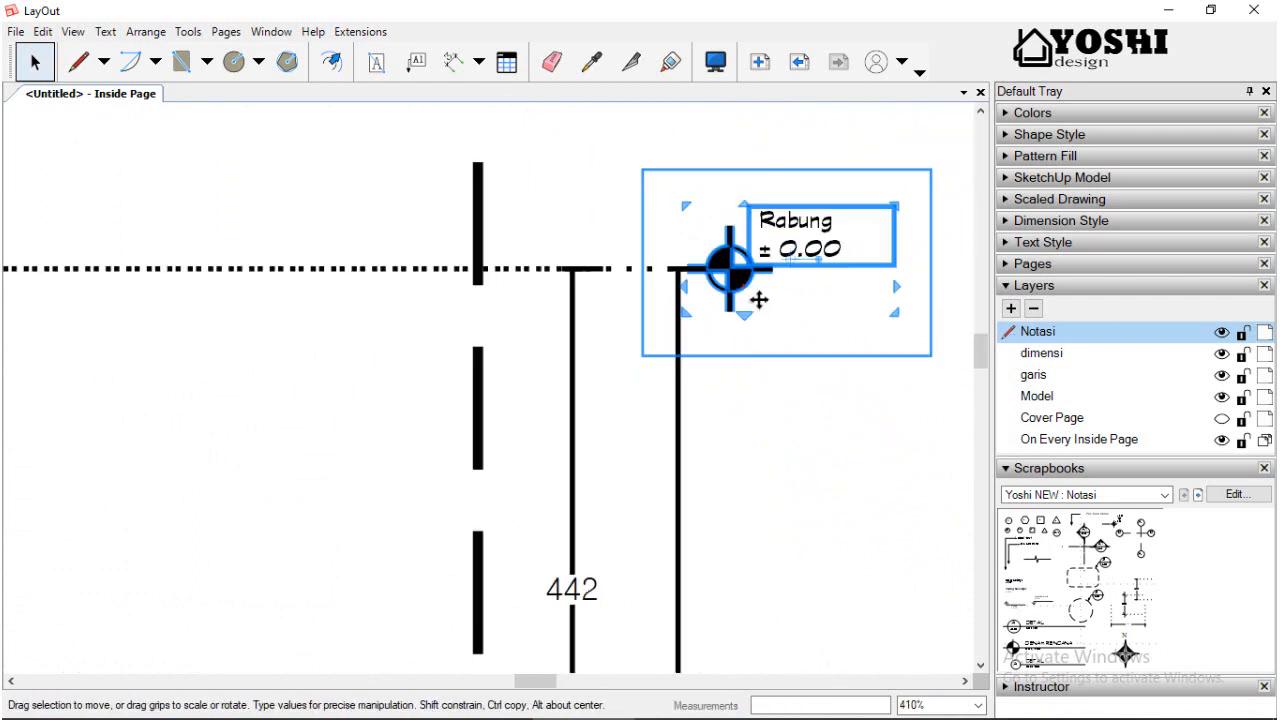
{"action": "left_click_drag", "start_coordinate": [760, 300], "coordinate": [794, 296]}
Measure the vertical distance from the roof ridge down to the ground-floor surface with the Linear Dimension tool, without placing a dimension.
{"action": "scroll", "coordinate": [785, 382], "scroll_direction": "down", "scroll_amount": 2}
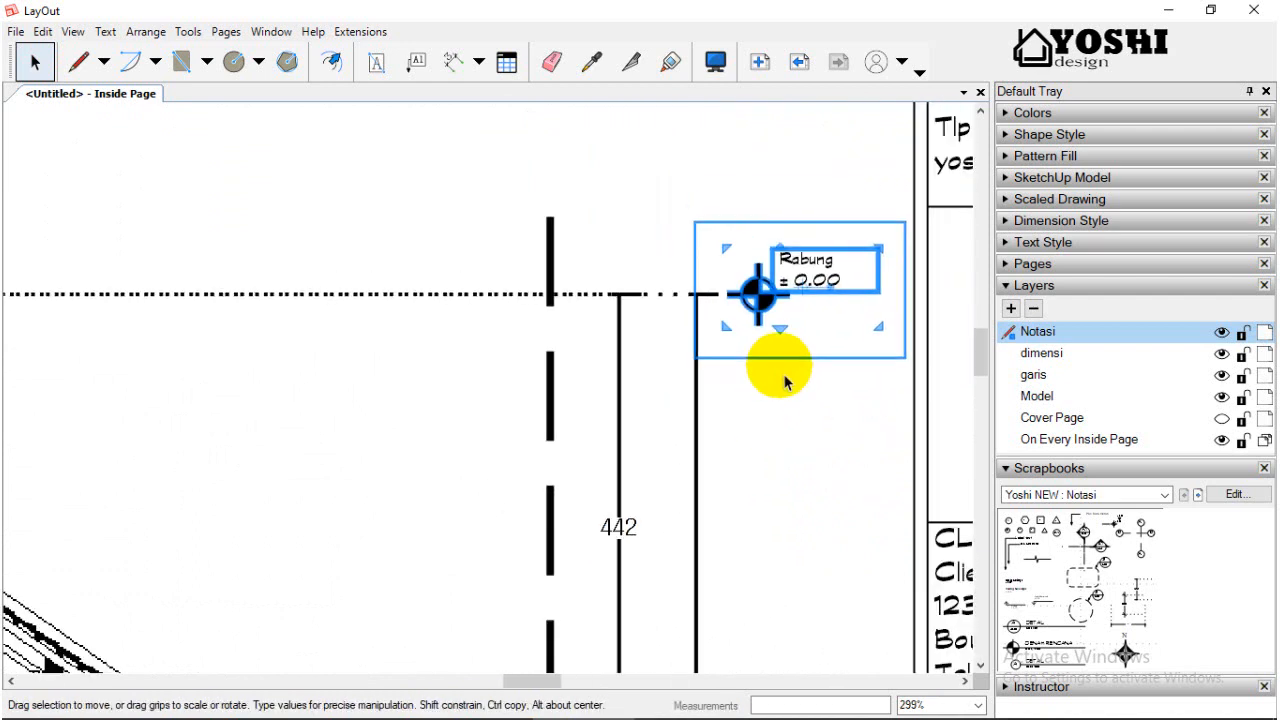
{"action": "scroll", "coordinate": [785, 382], "scroll_direction": "down", "scroll_amount": 2}
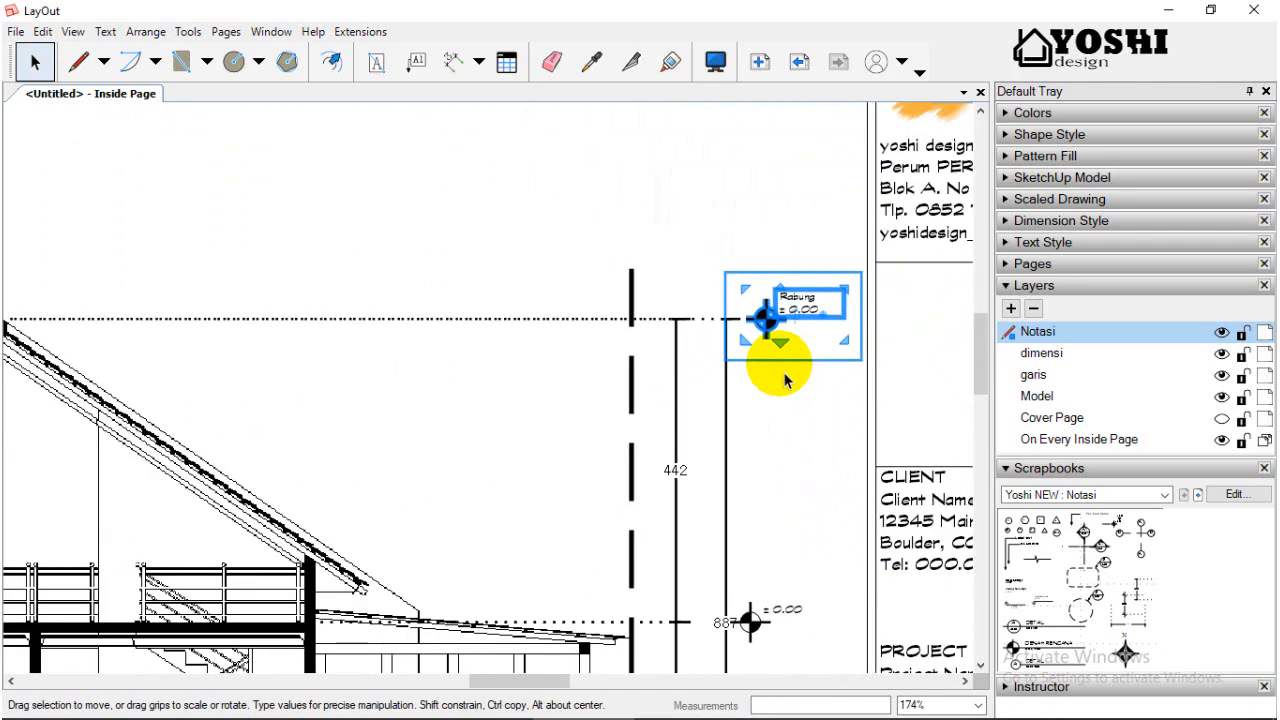
{"action": "scroll", "coordinate": [785, 382], "scroll_direction": "down", "scroll_amount": 1}
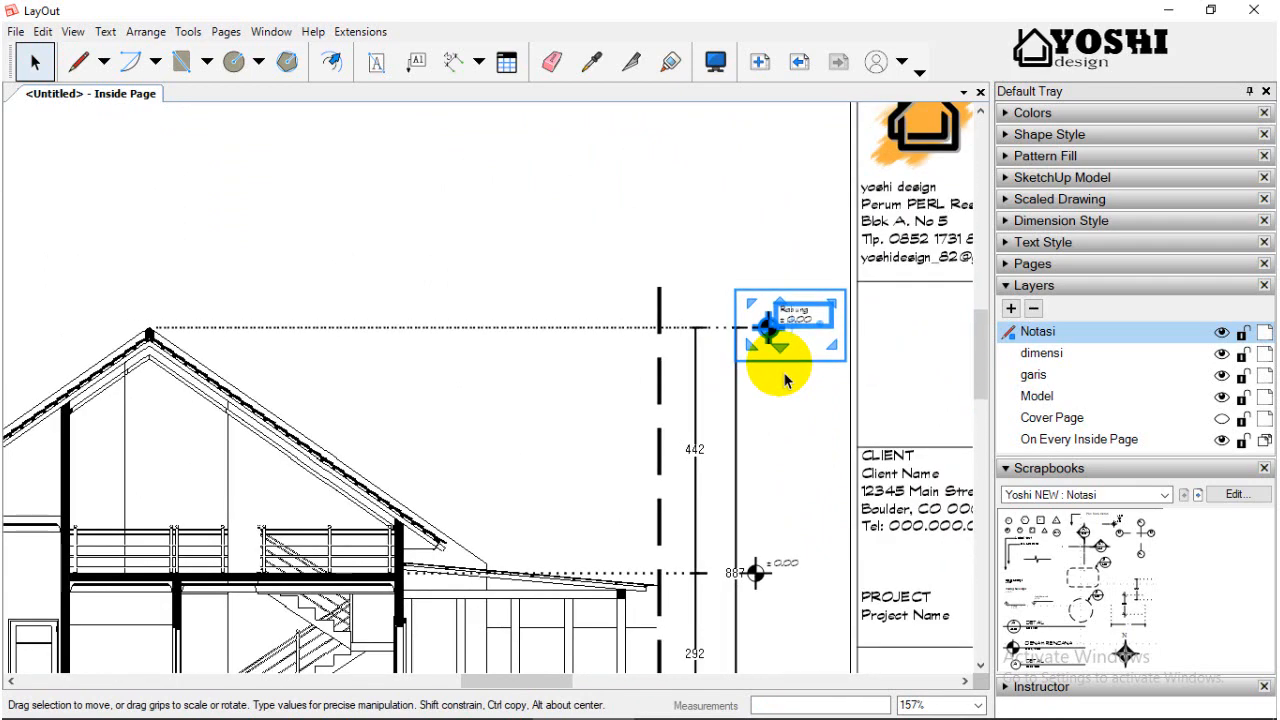
{"action": "scroll", "coordinate": [634, 223], "scroll_direction": "down", "scroll_amount": 3}
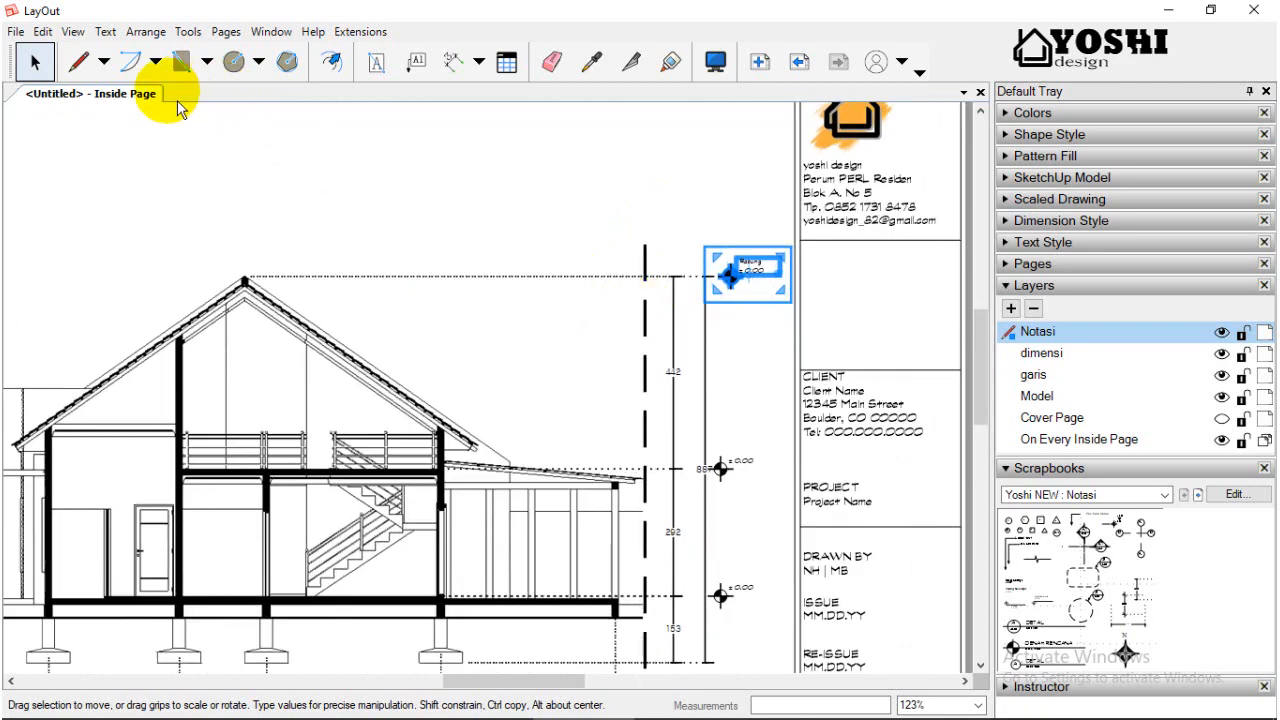
{"action": "left_click", "coordinate": [453, 62]}
{"action": "scroll", "coordinate": [237, 266], "scroll_direction": "up", "scroll_amount": 4}
{"action": "left_click", "coordinate": [243, 289]}
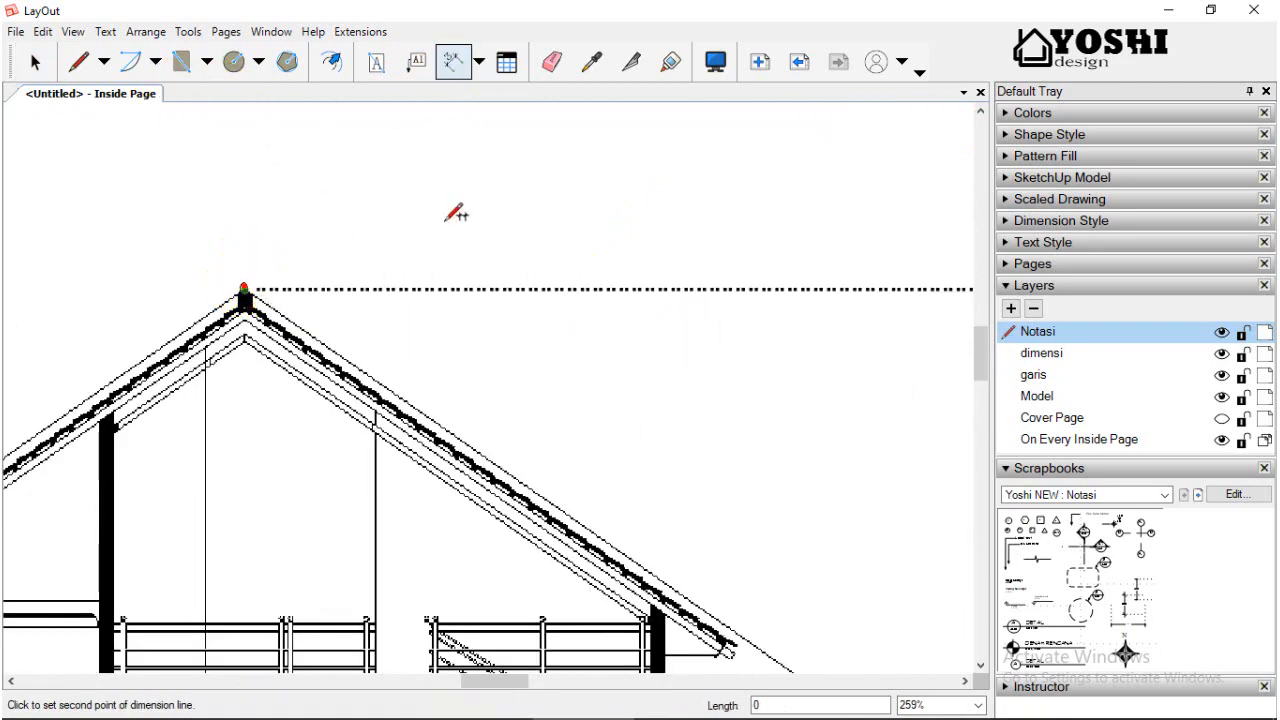
{"action": "scroll", "coordinate": [391, 400], "scroll_direction": "down", "scroll_amount": 5}
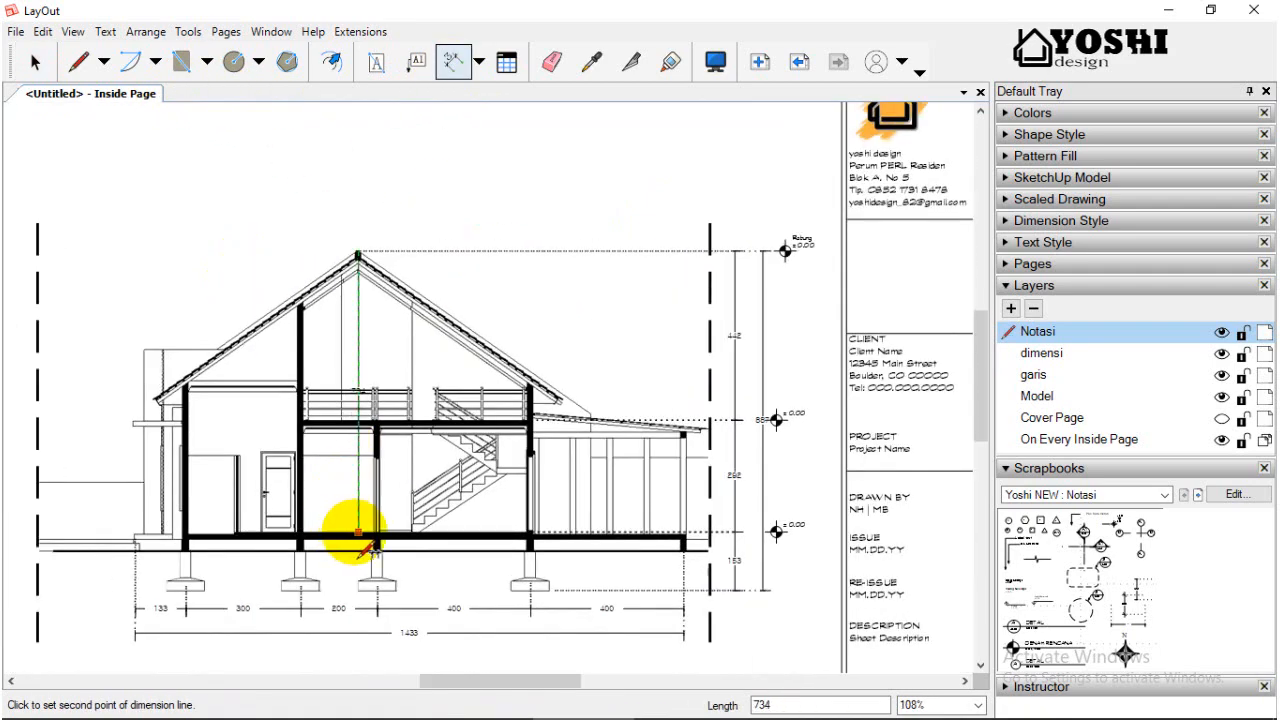
{"action": "scroll", "coordinate": [366, 547], "scroll_direction": "up", "scroll_amount": 2}
{"action": "scroll", "coordinate": [370, 545], "scroll_direction": "up", "scroll_amount": 1}
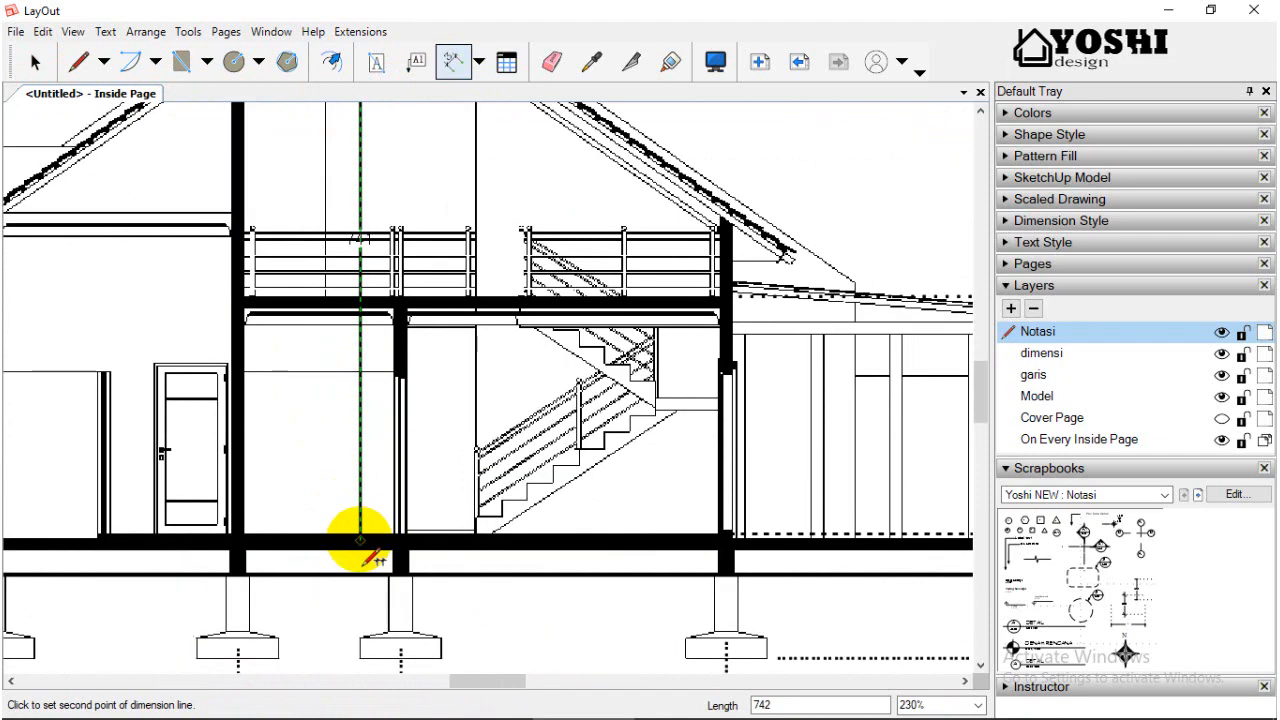
{"action": "scroll", "coordinate": [360, 532], "scroll_direction": "down", "scroll_amount": 6}
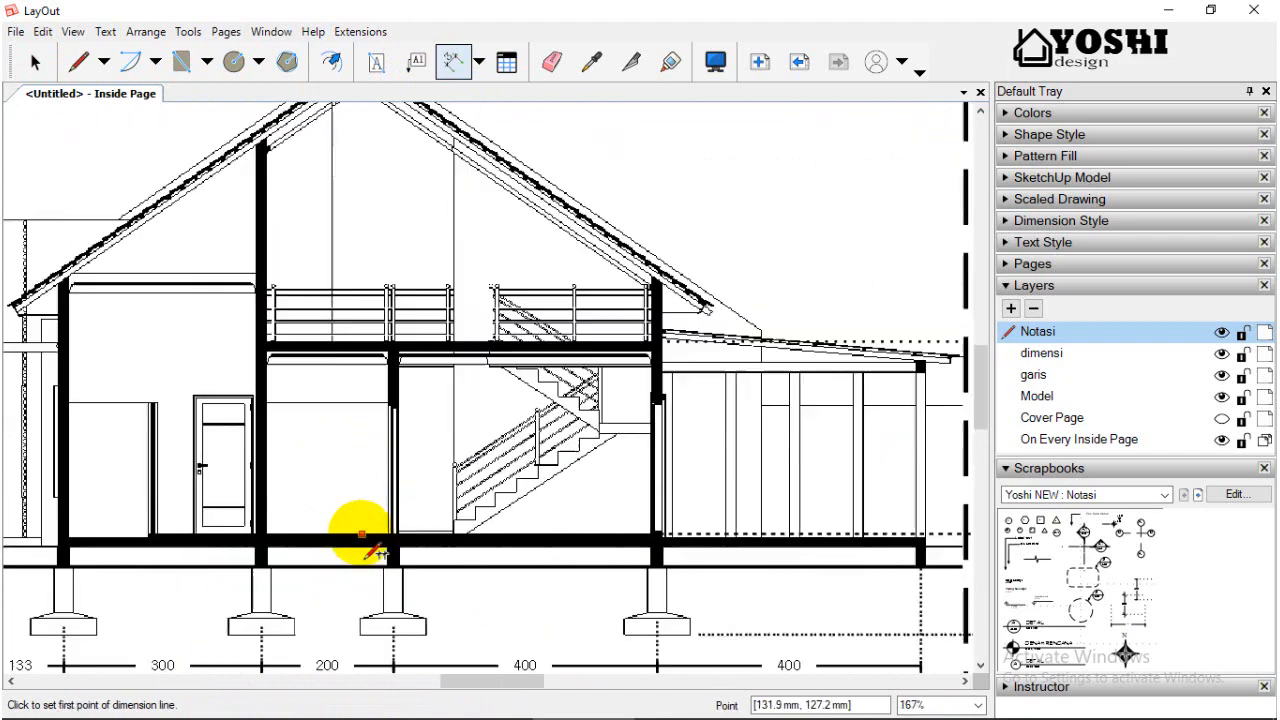
{"action": "key", "text": "space"}
Replace the level value under "Rabung" in the roof-ridge marker with + 7.34.
{"action": "scroll", "coordinate": [637, 380], "scroll_direction": "up", "scroll_amount": 5}
{"action": "scroll", "coordinate": [665, 458], "scroll_direction": "up", "scroll_amount": 5}
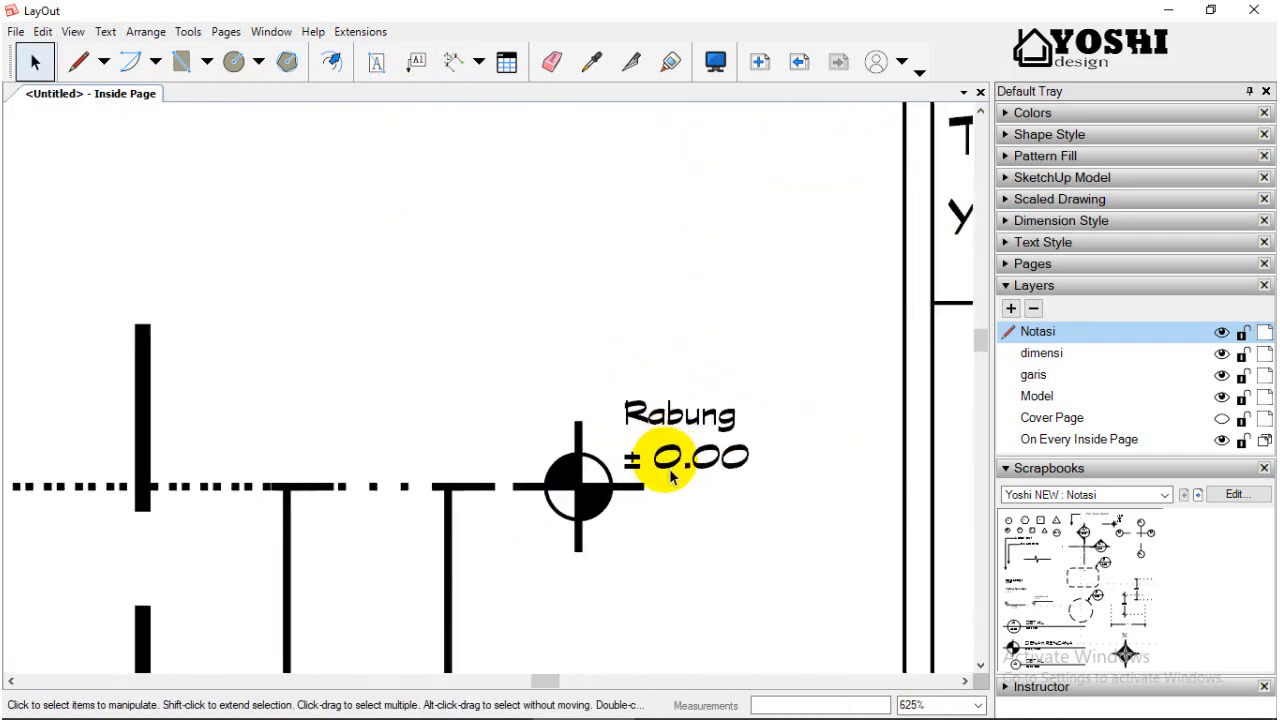
{"action": "double_click", "coordinate": [663, 457]}
{"action": "left_click", "coordinate": [652, 463]}
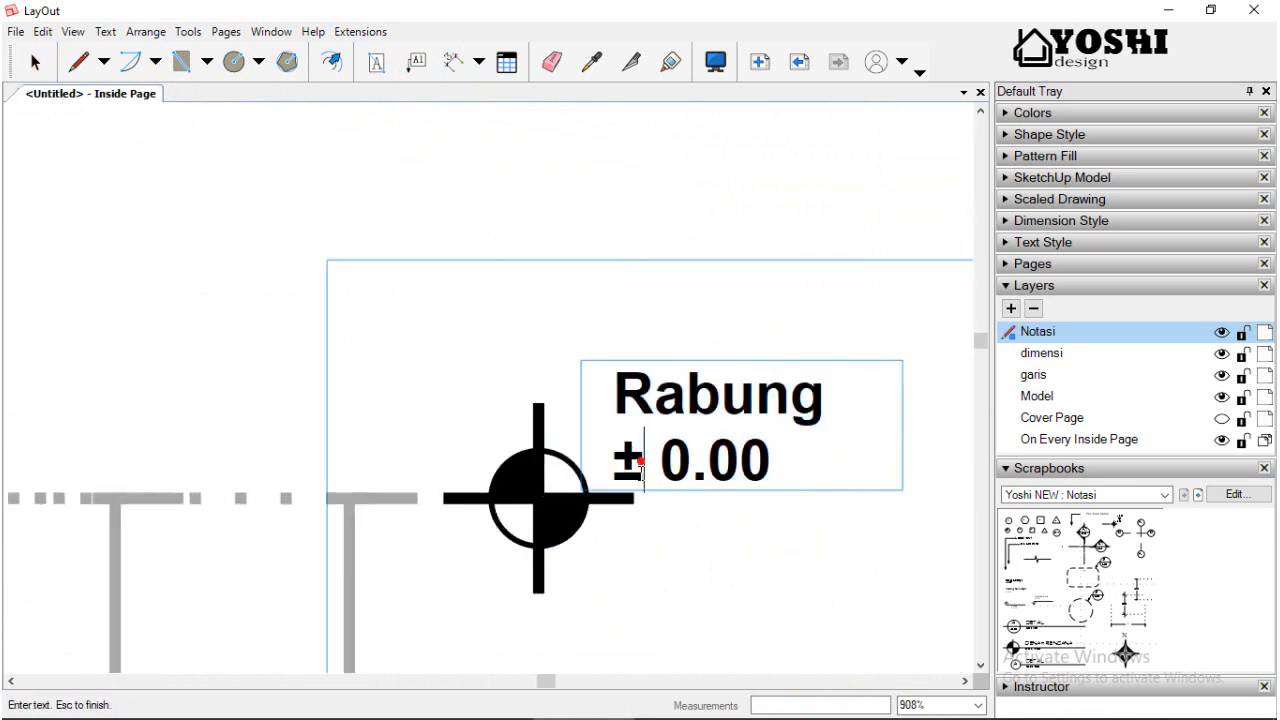
{"action": "left_click_drag", "start_coordinate": [630, 465], "coordinate": [775, 466]}
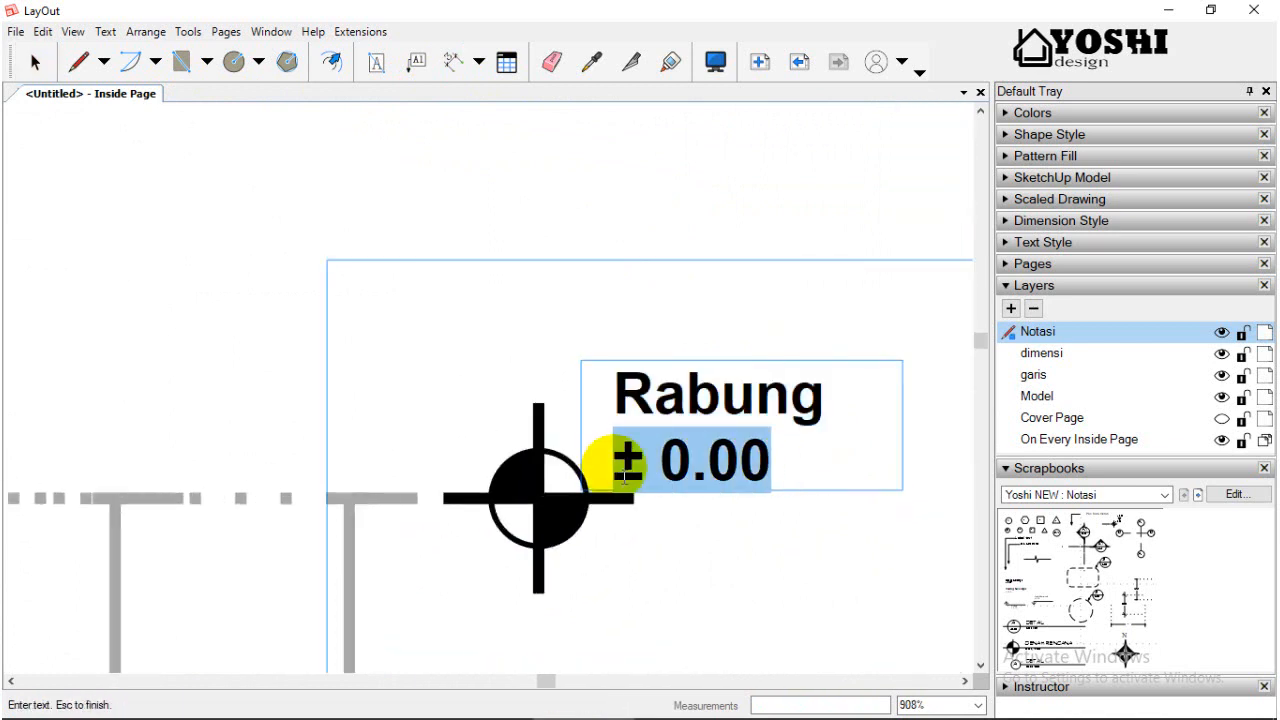
{"action": "type", "text": "+ 7.34"}
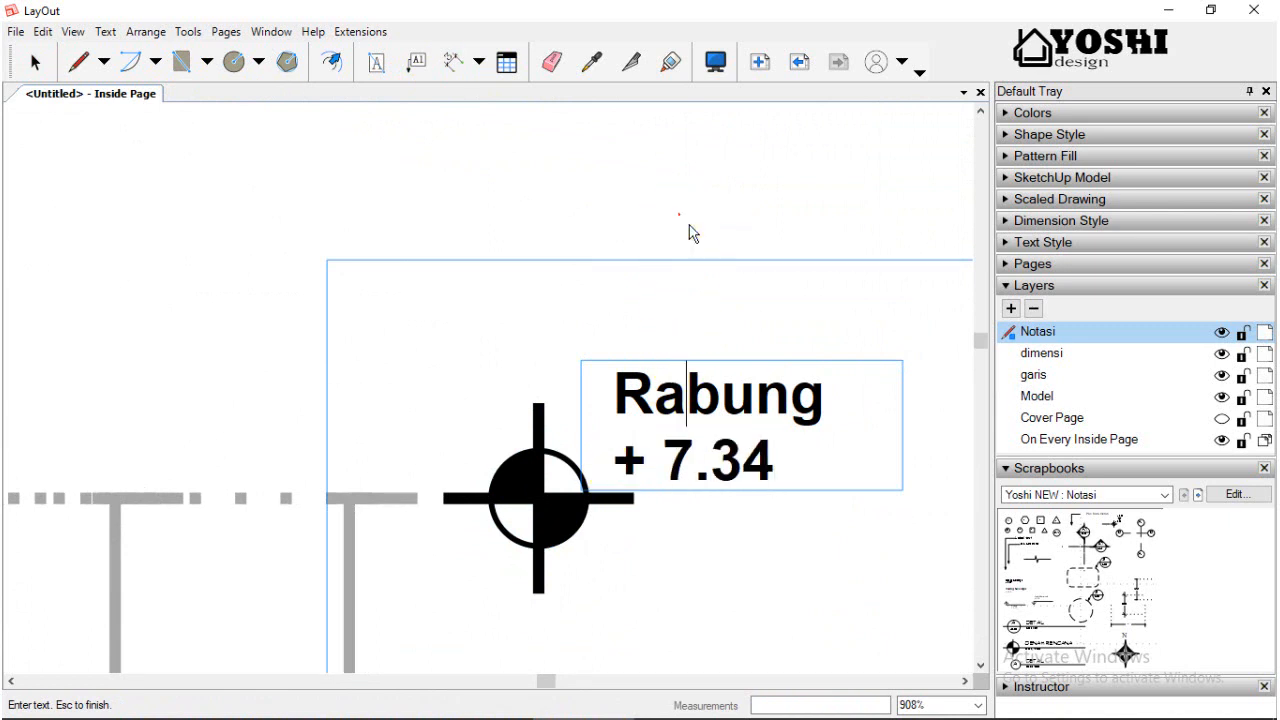
{"action": "key", "text": "Escape"}
Select the roof-ridge, upper-floor and ground-floor level markers together and align them right.
{"action": "scroll", "coordinate": [724, 372], "scroll_direction": "down", "scroll_amount": 2}
{"action": "scroll", "coordinate": [727, 375], "scroll_direction": "down", "scroll_amount": 8}
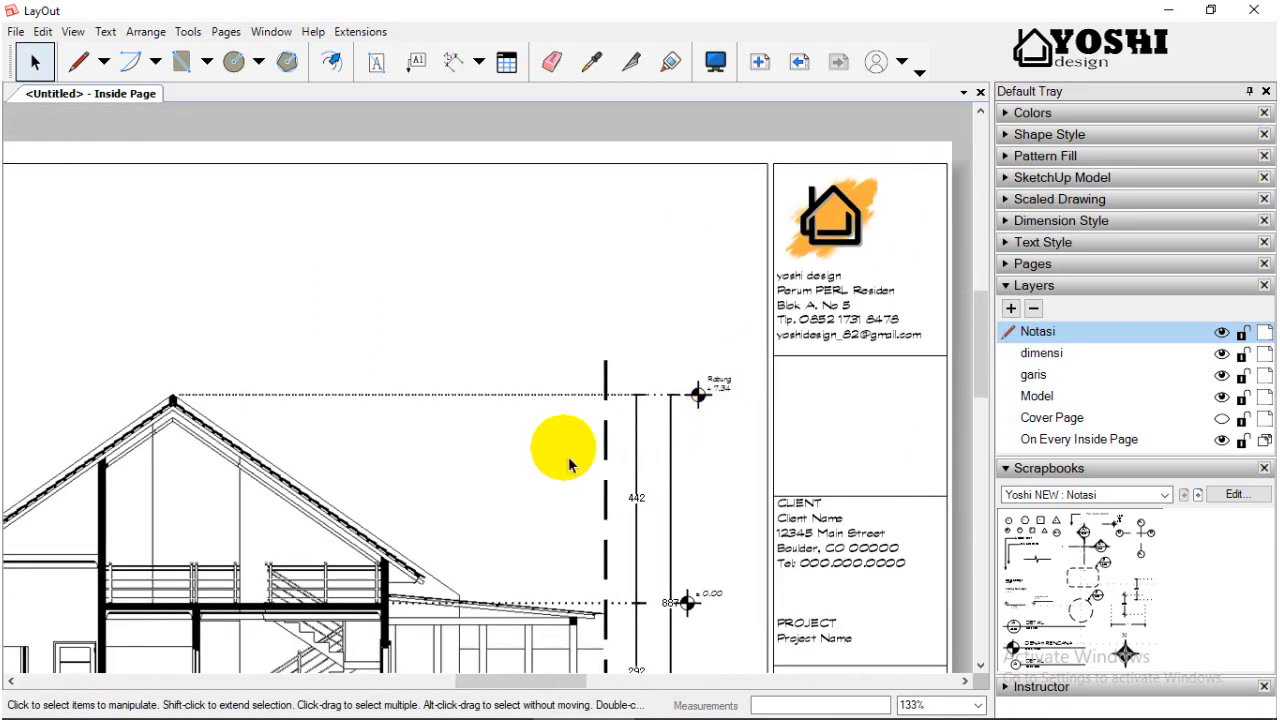
{"action": "scroll", "coordinate": [651, 591], "scroll_direction": "down", "scroll_amount": 1}
{"action": "scroll", "coordinate": [643, 566], "scroll_direction": "up", "scroll_amount": 2}
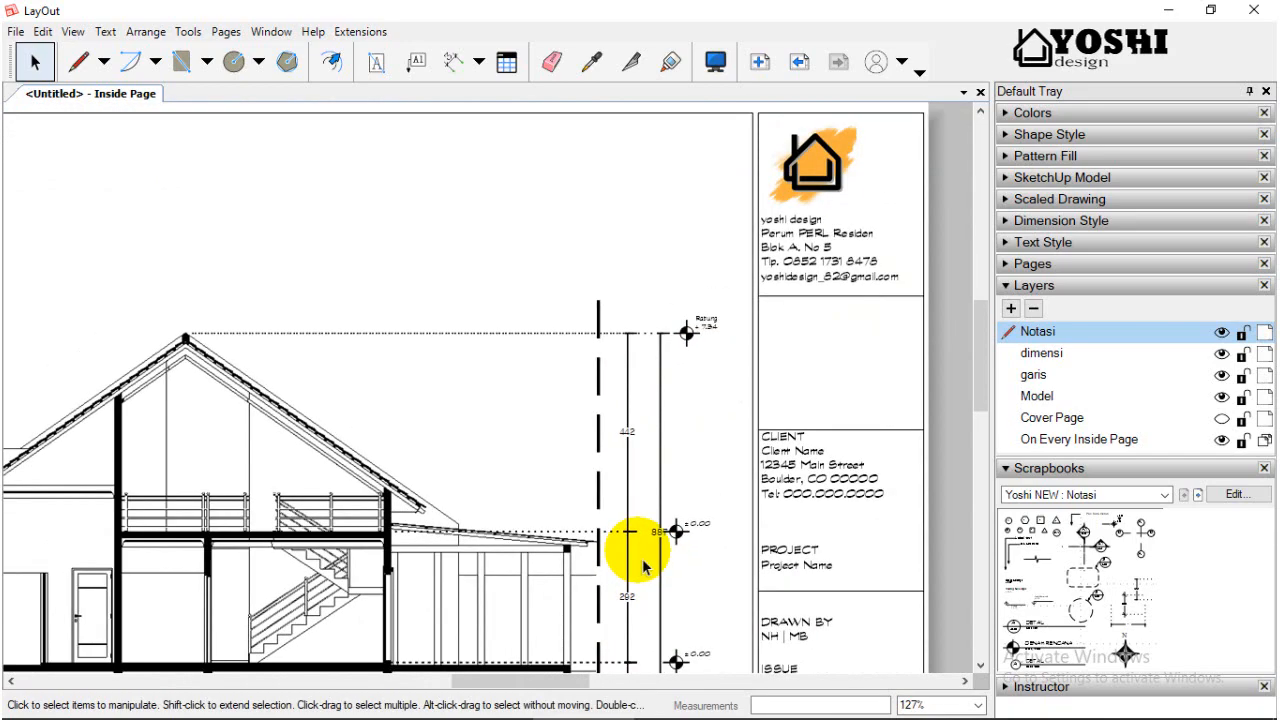
{"action": "scroll", "coordinate": [645, 570], "scroll_direction": "up", "scroll_amount": 3}
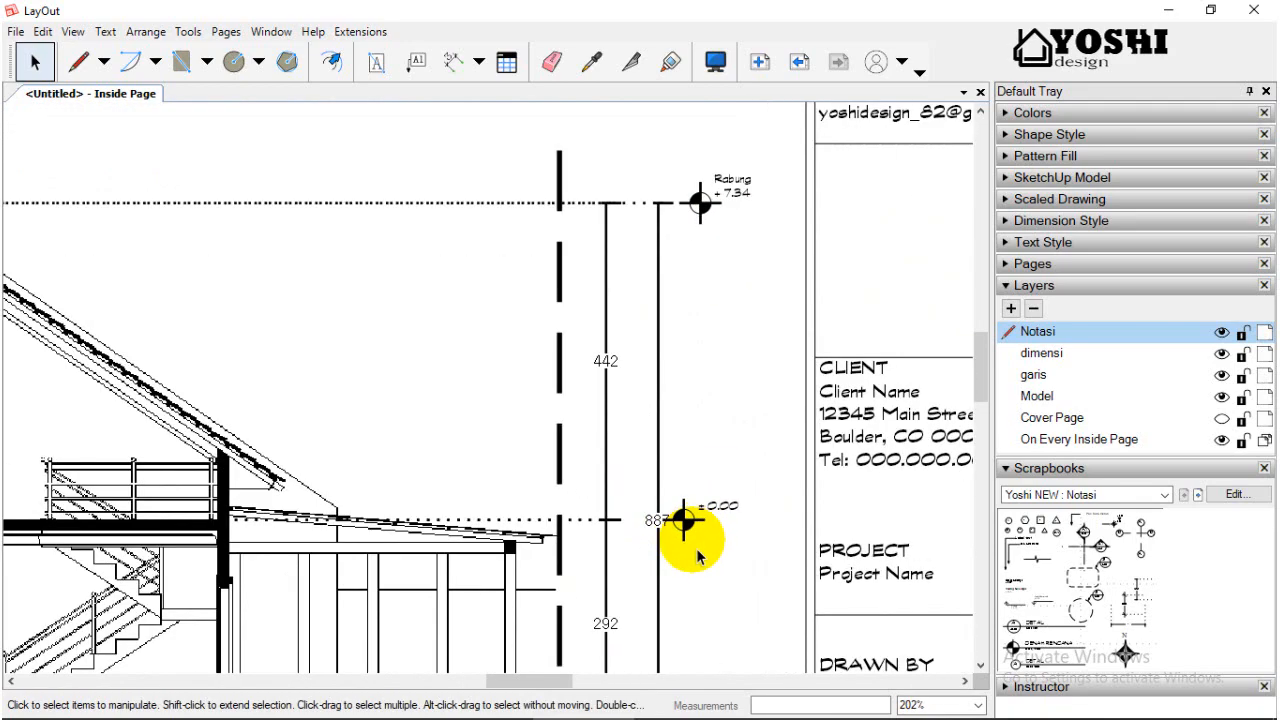
{"action": "left_click", "coordinate": [693, 532]}
{"action": "left_click", "coordinate": [690, 528]}
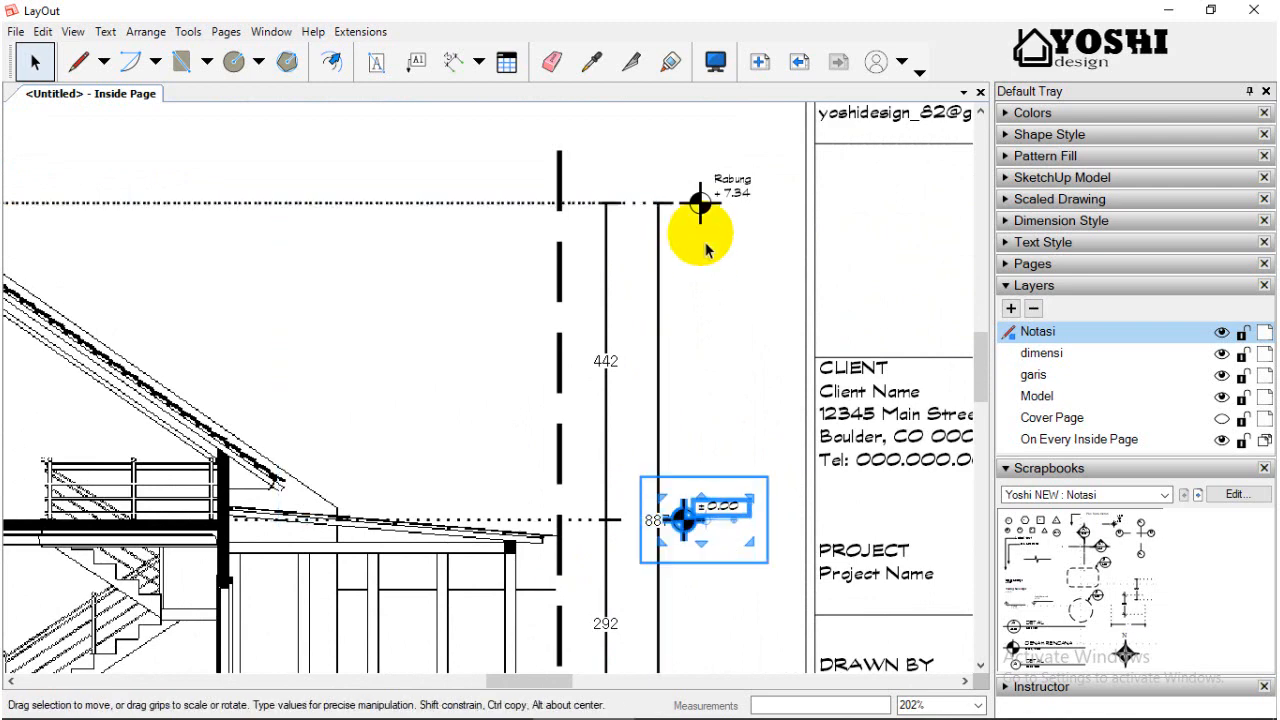
{"action": "scroll", "coordinate": [705, 228], "scroll_direction": "down", "scroll_amount": 2}
{"action": "left_click", "coordinate": [716, 228], "text": "shift"}
{"action": "left_click", "coordinate": [690, 586], "text": "shift"}
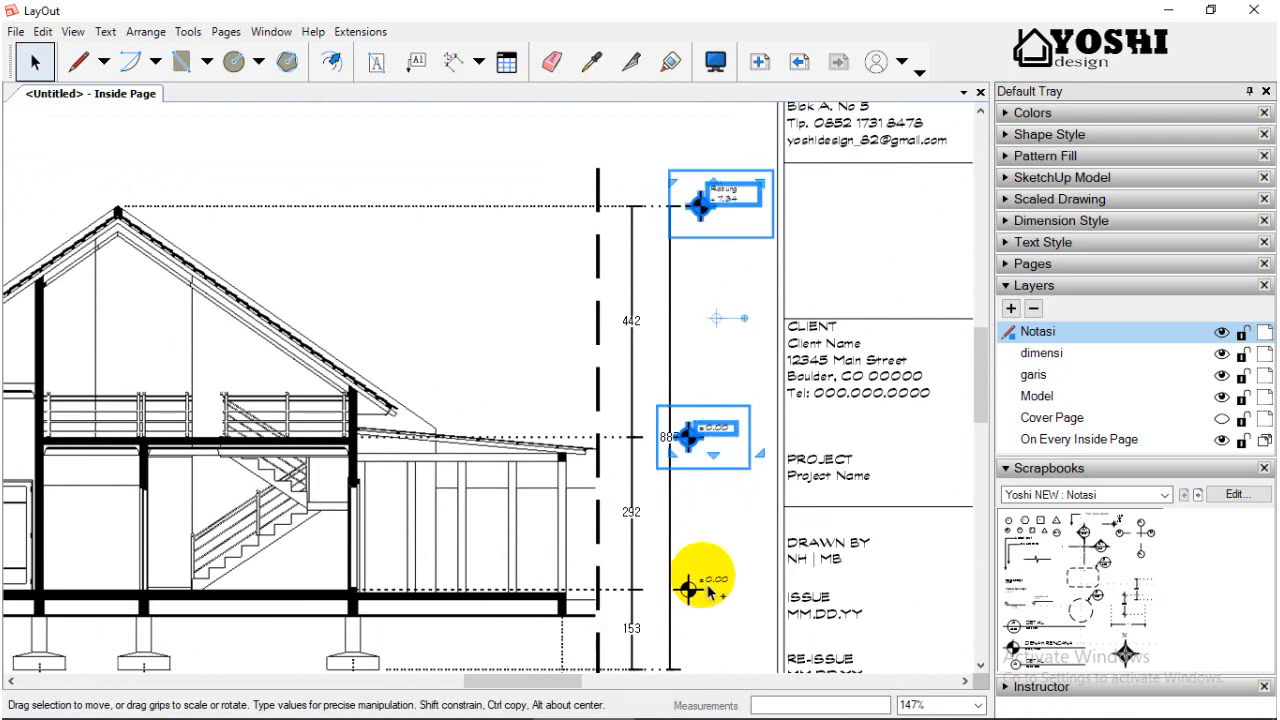
{"action": "scroll", "coordinate": [690, 590], "scroll_direction": "up", "scroll_amount": 3}
{"action": "scroll", "coordinate": [716, 373], "scroll_direction": "down", "scroll_amount": 4}
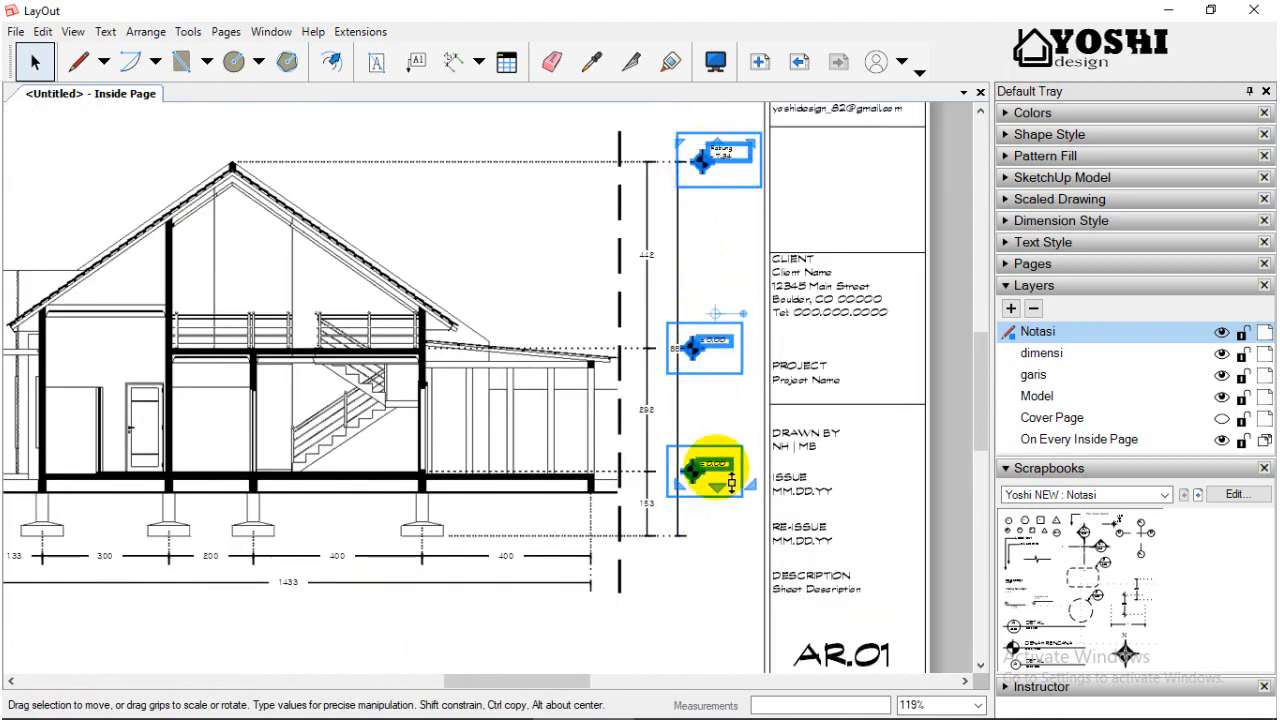
{"action": "right_click", "coordinate": [716, 463]}
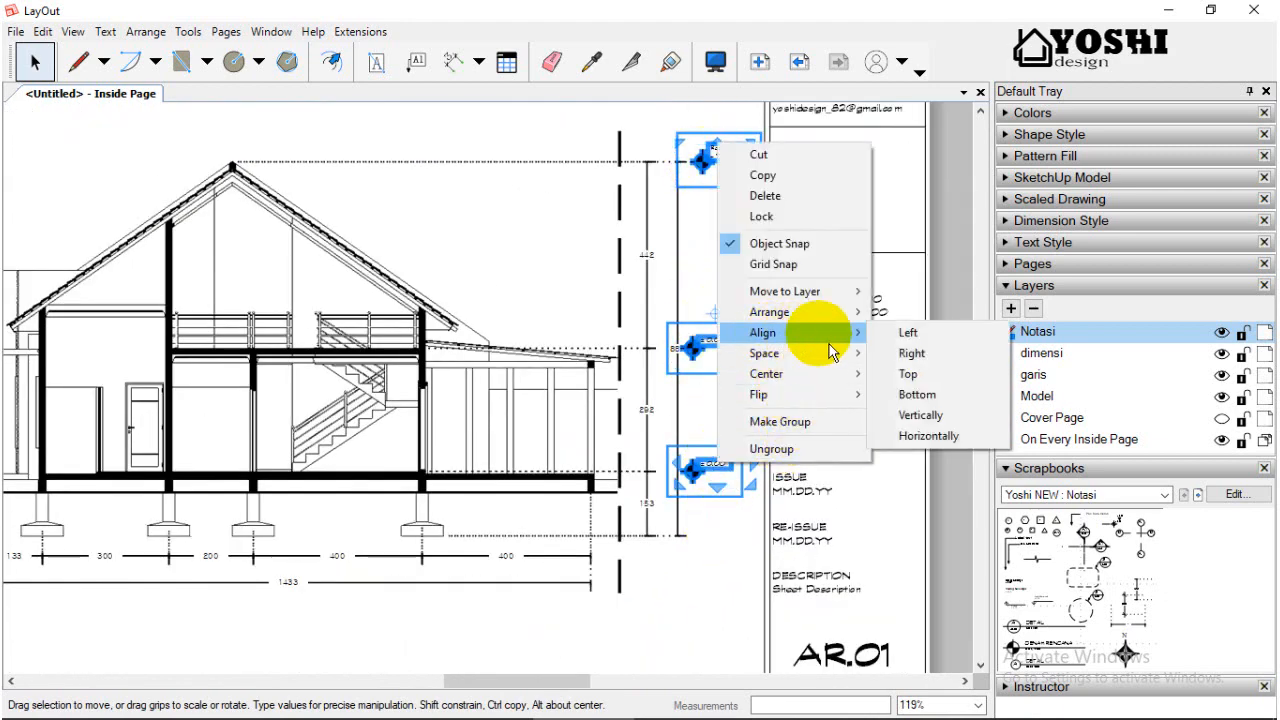
{"action": "left_click", "coordinate": [911, 352]}
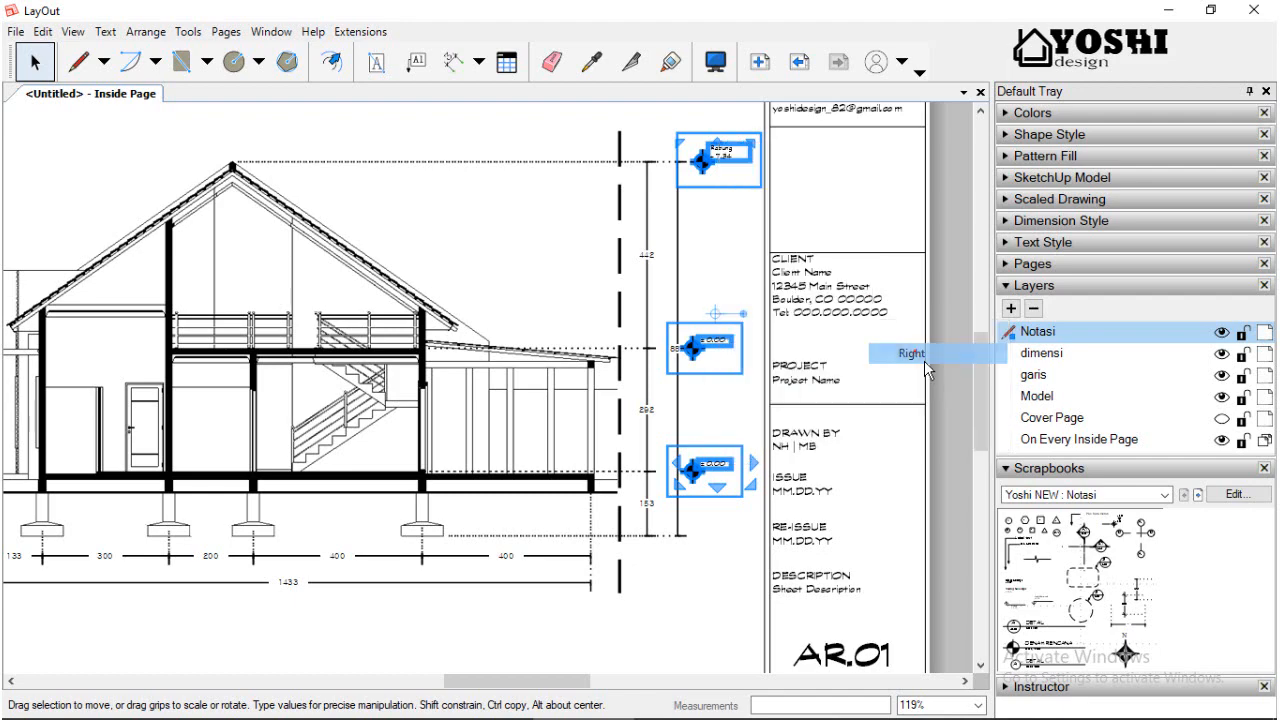
{"action": "left_click", "coordinate": [934, 526]}
Add the label "Lt. Balkon" above the level value in the upper-floor marker's text.
{"action": "scroll", "coordinate": [706, 348], "scroll_direction": "up", "scroll_amount": 4}
{"action": "double_click", "coordinate": [714, 356]}
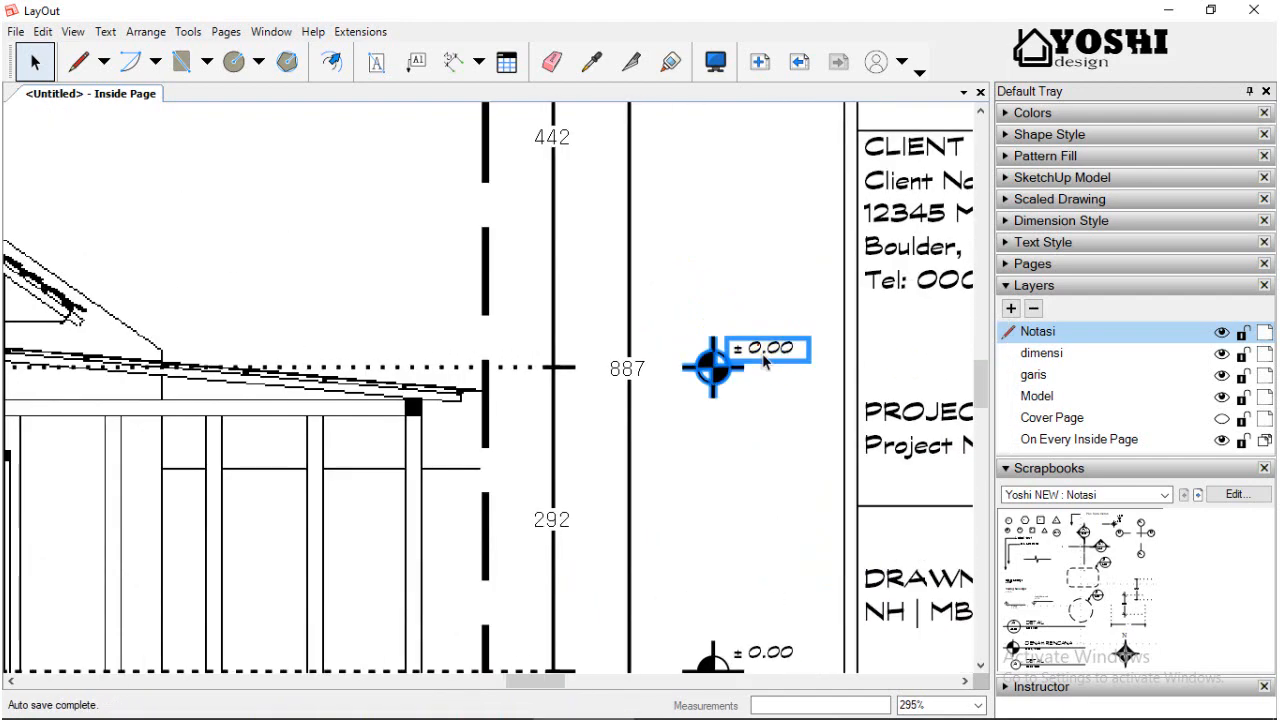
{"action": "scroll", "coordinate": [714, 360], "scroll_direction": "up", "scroll_amount": 1}
{"action": "double_click", "coordinate": [758, 350]}
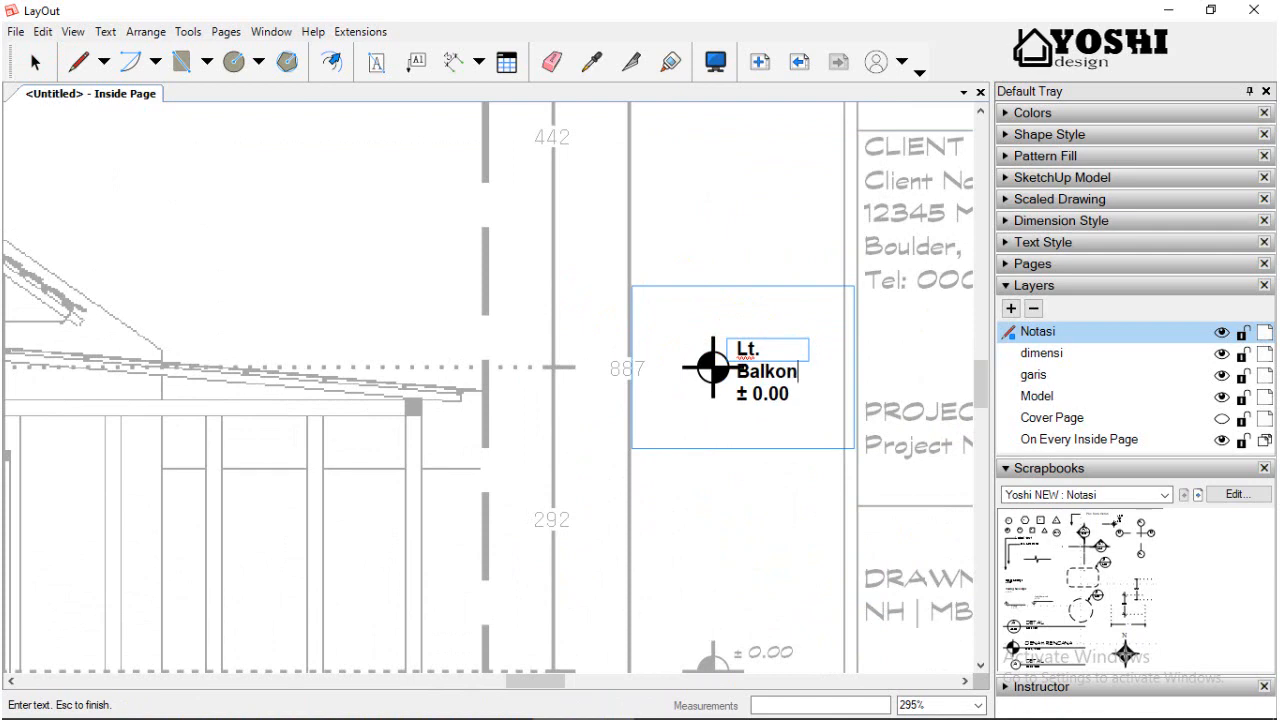
{"action": "key", "text": "Escape"}
{"action": "key", "text": "Escape"}
Enlarge the upper-floor marker's text box so that "Lt. Balkon" fits on one line with the level value below.
{"action": "left_click", "coordinate": [808, 351]}
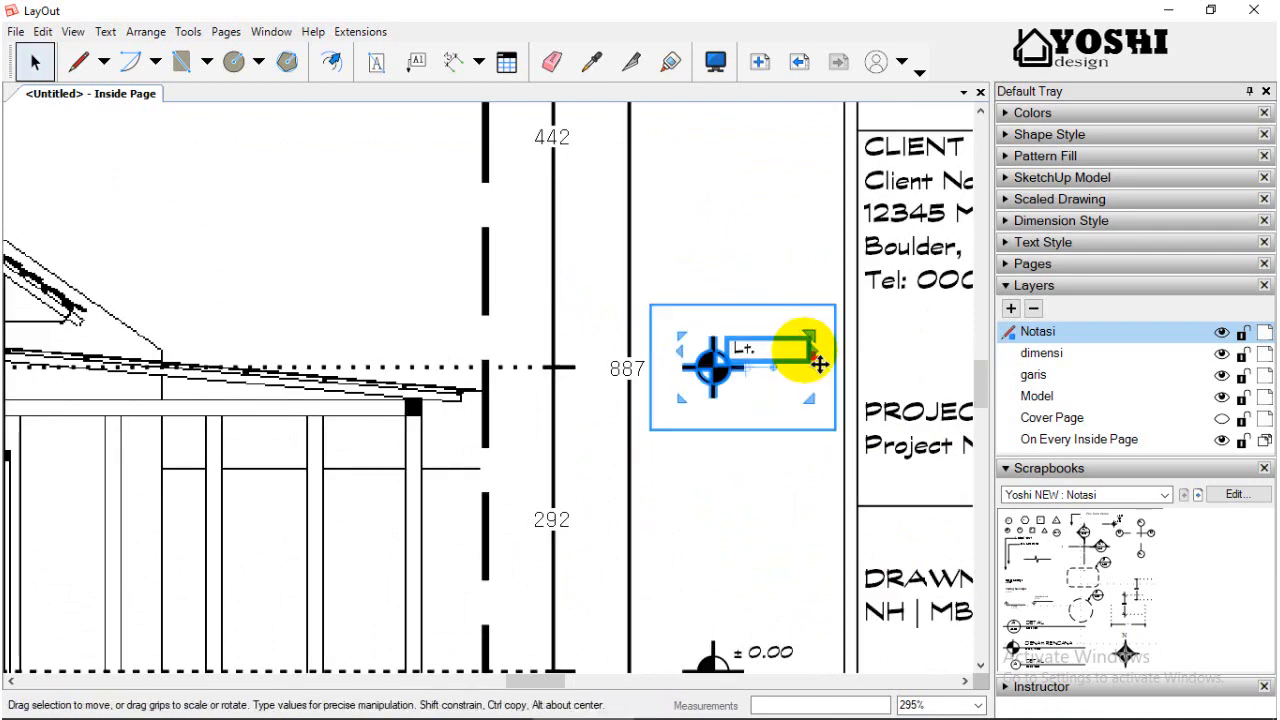
{"action": "double_click", "coordinate": [806, 366]}
{"action": "mouse_move", "coordinate": [812, 352]}
{"action": "left_mouse_down"}
{"action": "mouse_move", "coordinate": [840, 358]}
{"action": "mouse_move", "coordinate": [777, 386]}
{"action": "mouse_move", "coordinate": [790, 372]}
{"action": "mouse_move", "coordinate": [772, 352]}
{"action": "left_mouse_up"}
{"action": "scroll", "coordinate": [770, 350], "scroll_direction": "down", "scroll_amount": 2}
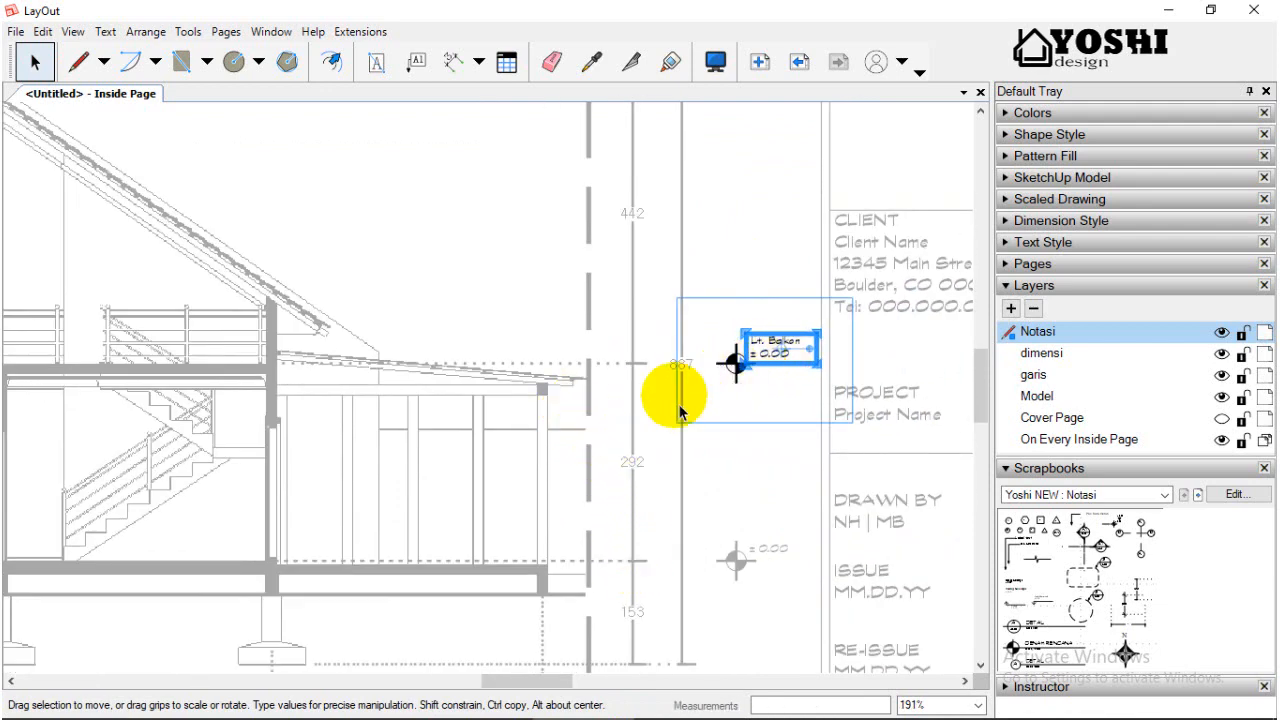
Replace the level value under "Lt. Balkon" in the upper-floor marker with + 2.92.
{"action": "scroll", "coordinate": [770, 360], "scroll_direction": "up", "scroll_amount": 2}
{"action": "scroll", "coordinate": [765, 362], "scroll_direction": "up", "scroll_amount": 5}
{"action": "double_click", "coordinate": [751, 364]}
{"action": "scroll", "coordinate": [707, 376], "scroll_direction": "up", "scroll_amount": 1}
{"action": "left_click", "coordinate": [707, 376]}
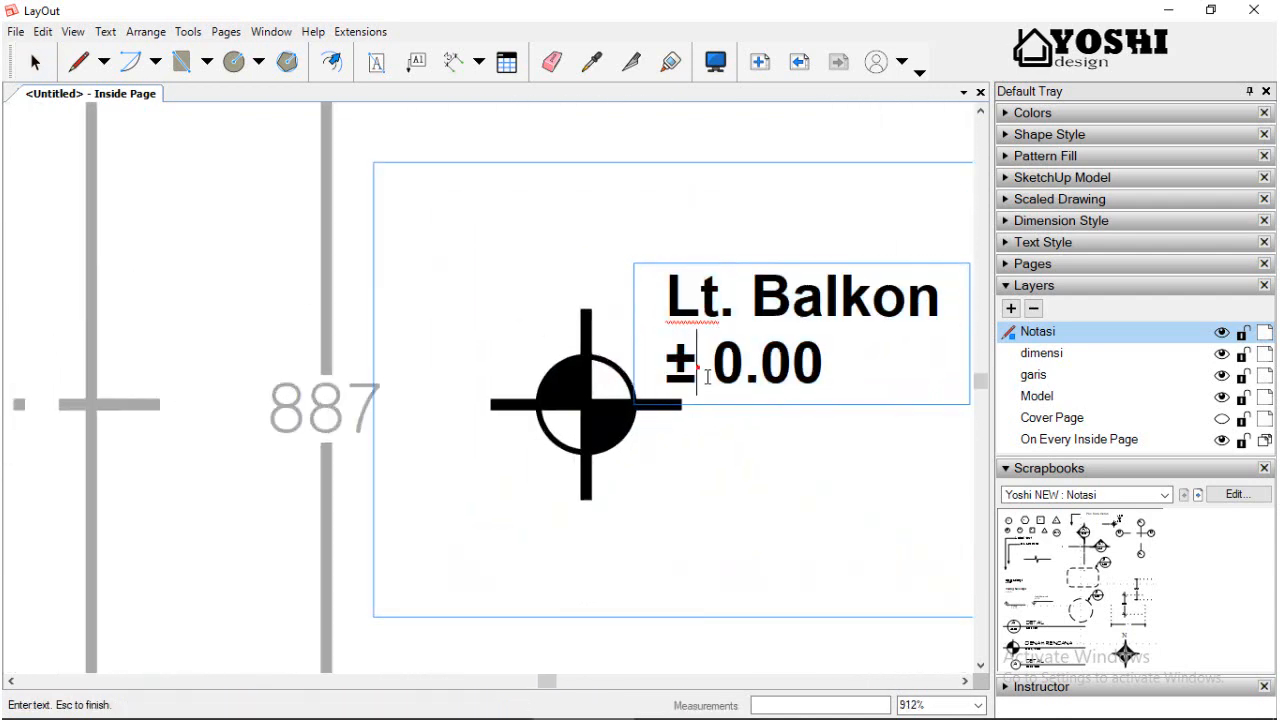
{"action": "mouse_move", "coordinate": [695, 366]}
{"action": "left_mouse_down"}
{"action": "mouse_move", "coordinate": [851, 360]}
{"action": "mouse_move", "coordinate": [674, 360]}
{"action": "left_mouse_up"}
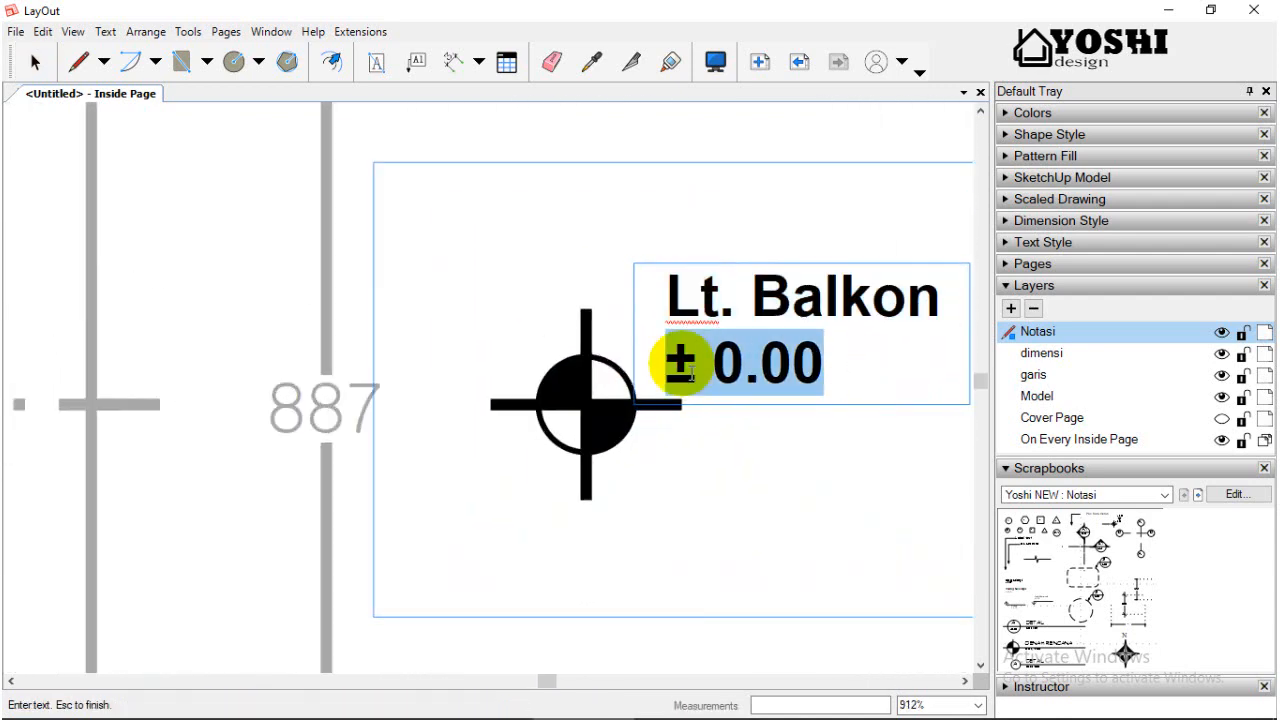
{"action": "type", "text": "+ 2.9"}
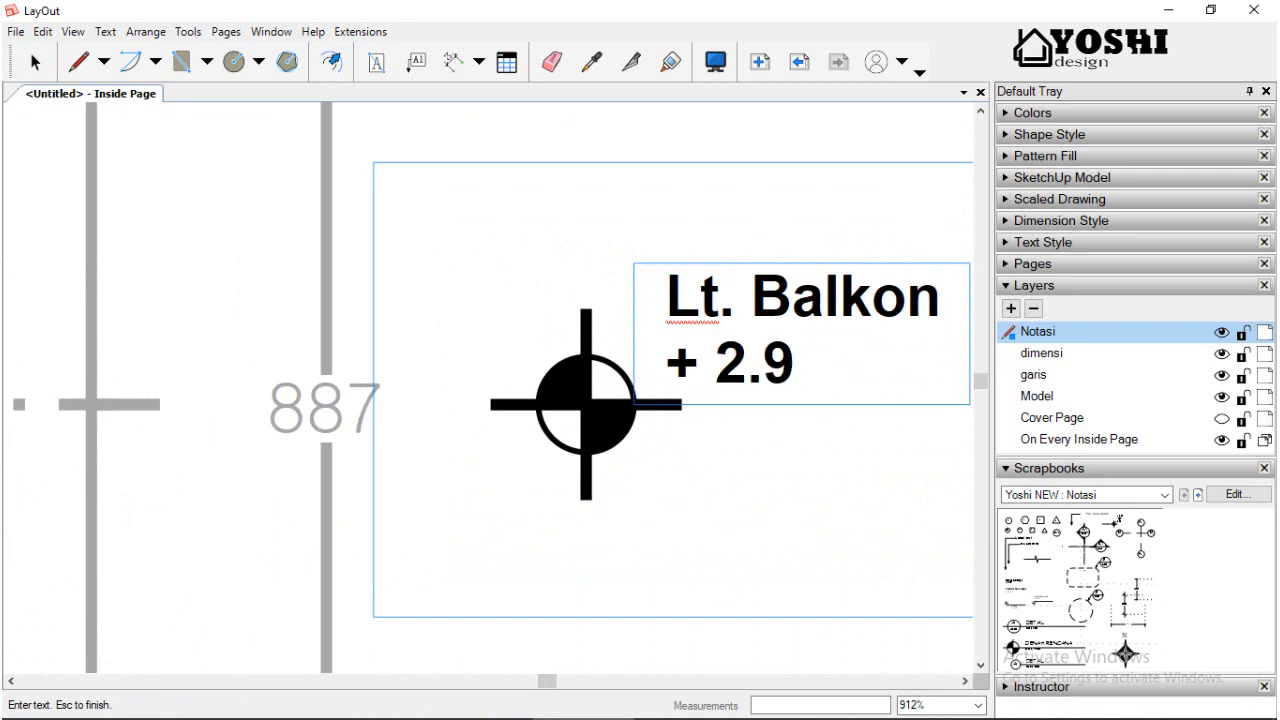
{"action": "type", "text": "4"}
{"action": "scroll", "coordinate": [686, 357], "scroll_direction": "down", "scroll_amount": 2}
{"action": "key", "text": "BackSpace"}
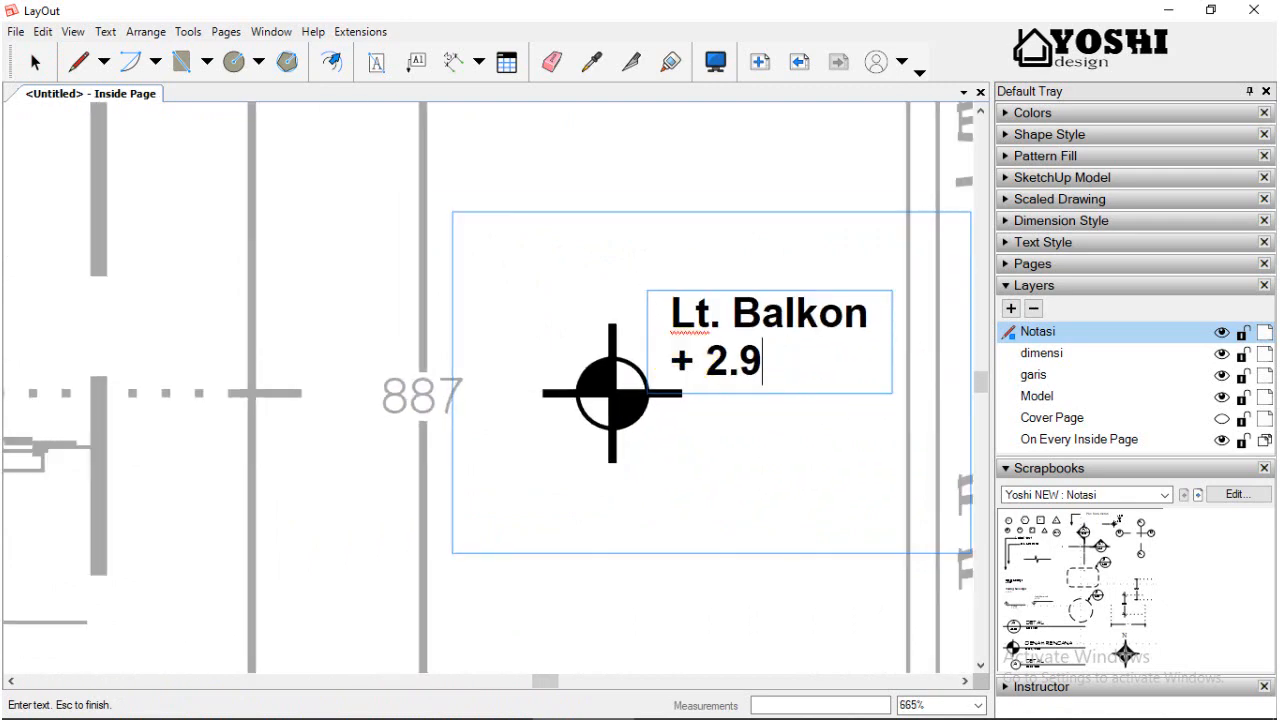
{"action": "scroll", "coordinate": [580, 449], "scroll_direction": "down", "scroll_amount": 4}
{"action": "key", "text": "Escape"}
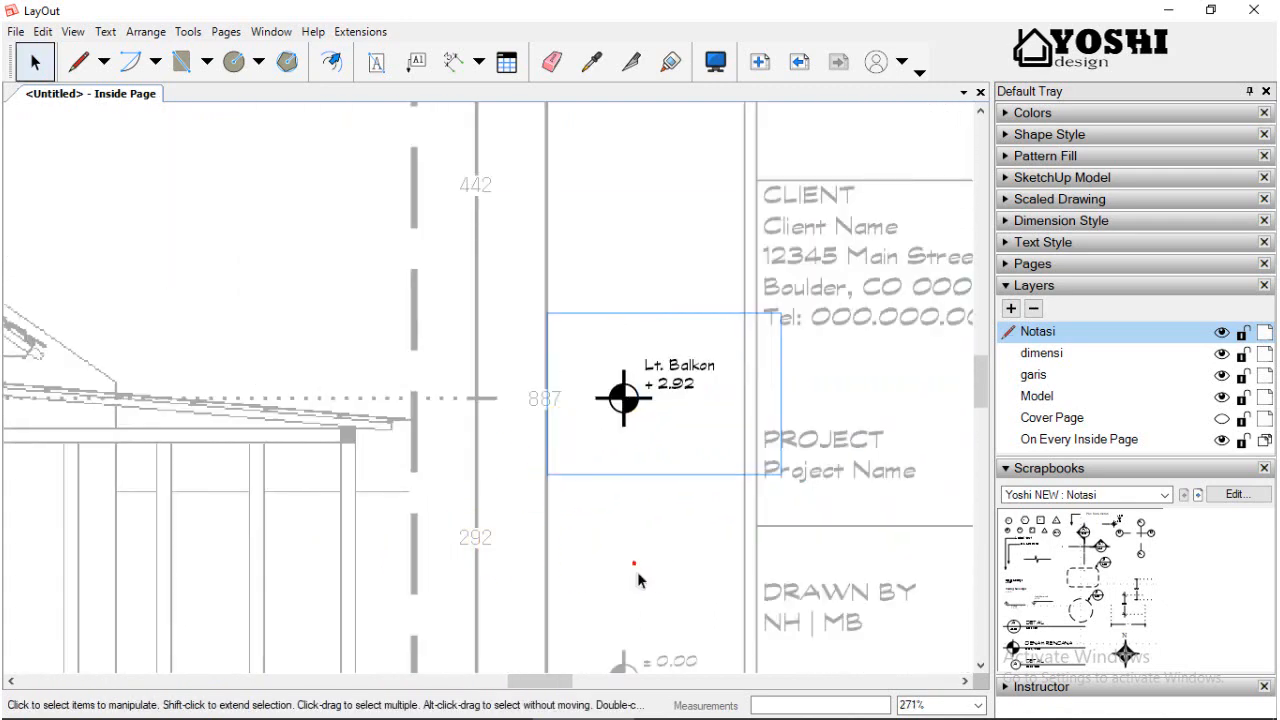
Add the label "Lt. Dasar" above the level value in the ground-floor marker's text.
{"action": "scroll", "coordinate": [657, 523], "scroll_direction": "down", "scroll_amount": 2}
{"action": "scroll", "coordinate": [674, 560], "scroll_direction": "up", "scroll_amount": 3}
{"action": "left_click", "coordinate": [650, 540]}
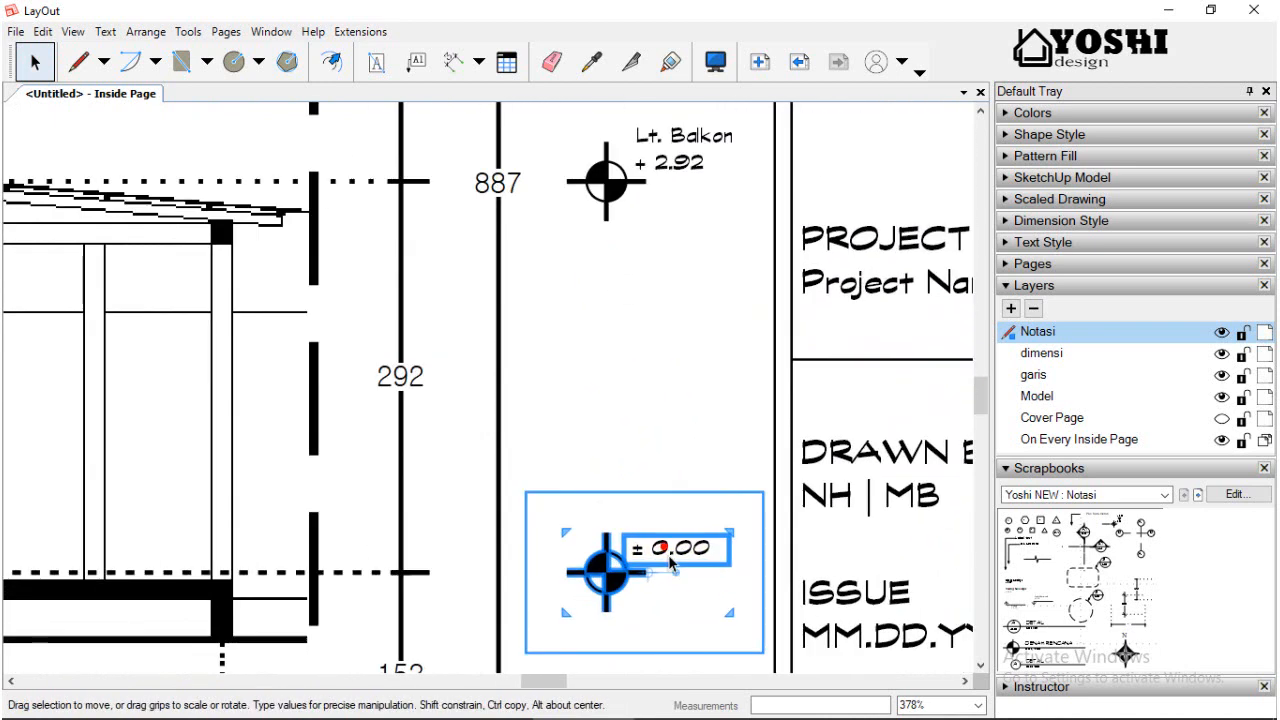
{"action": "scroll", "coordinate": [670, 563], "scroll_direction": "up", "scroll_amount": 2}
{"action": "scroll", "coordinate": [670, 563], "scroll_direction": "up", "scroll_amount": 1}
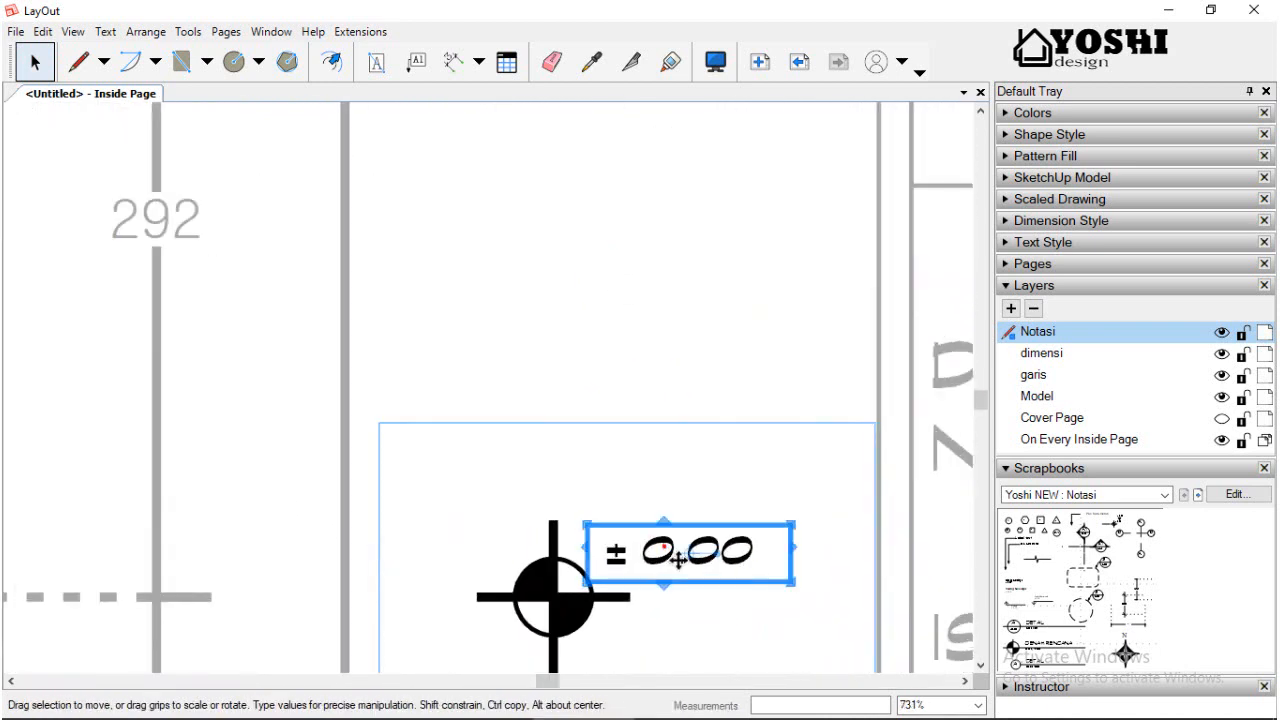
{"action": "double_click", "coordinate": [677, 561]}
{"action": "left_click", "coordinate": [624, 543]}
{"action": "key", "text": "Return"}
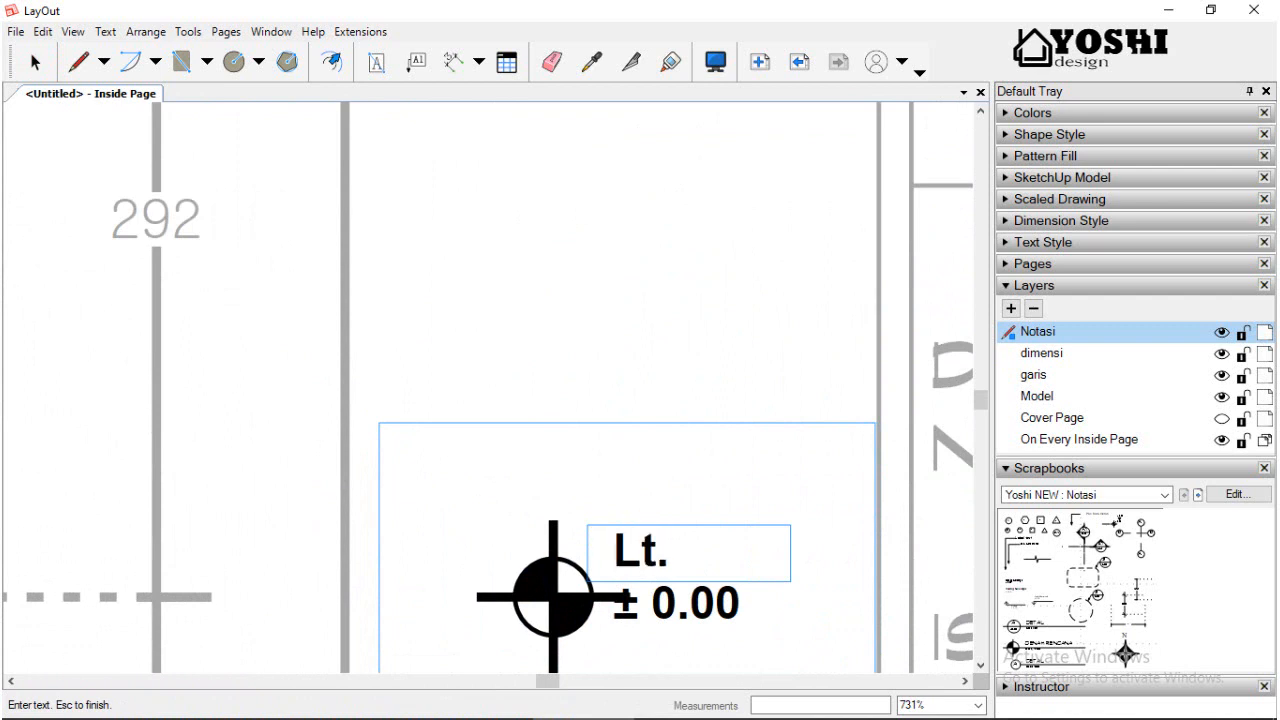
{"action": "type", "text": "Lt. Dasar"}
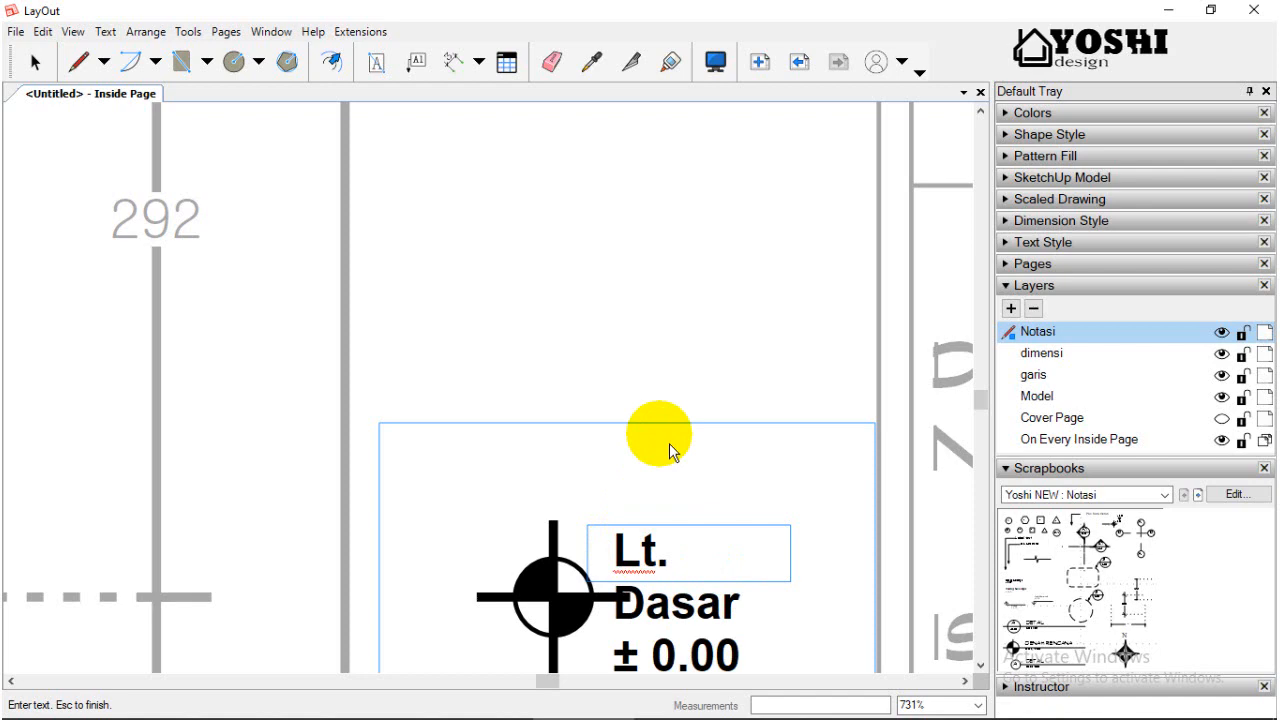
{"action": "key", "text": "Escape"}
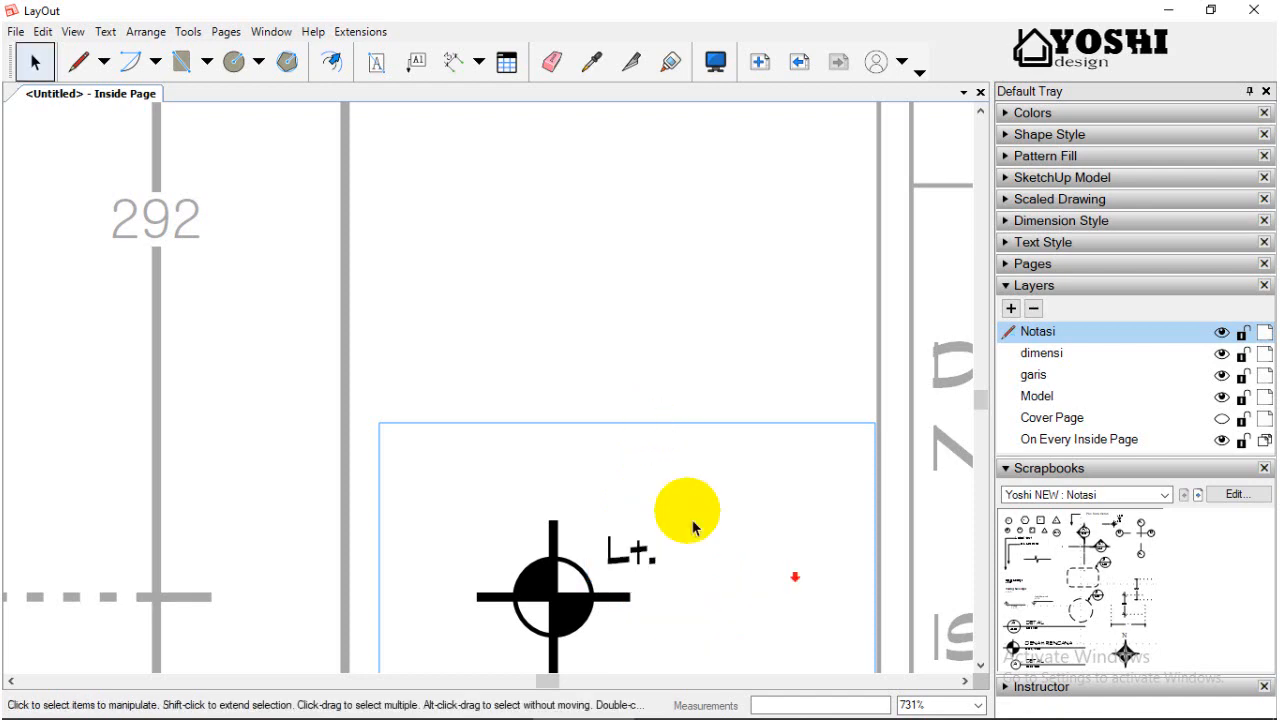
Enlarge the ground-floor marker's text box so that "Lt. Dasar" fits on one line with the level value below.
{"action": "scroll", "coordinate": [691, 523], "scroll_direction": "down", "scroll_amount": 1}
{"action": "left_click_drag", "start_coordinate": [785, 572], "coordinate": [823, 551]}
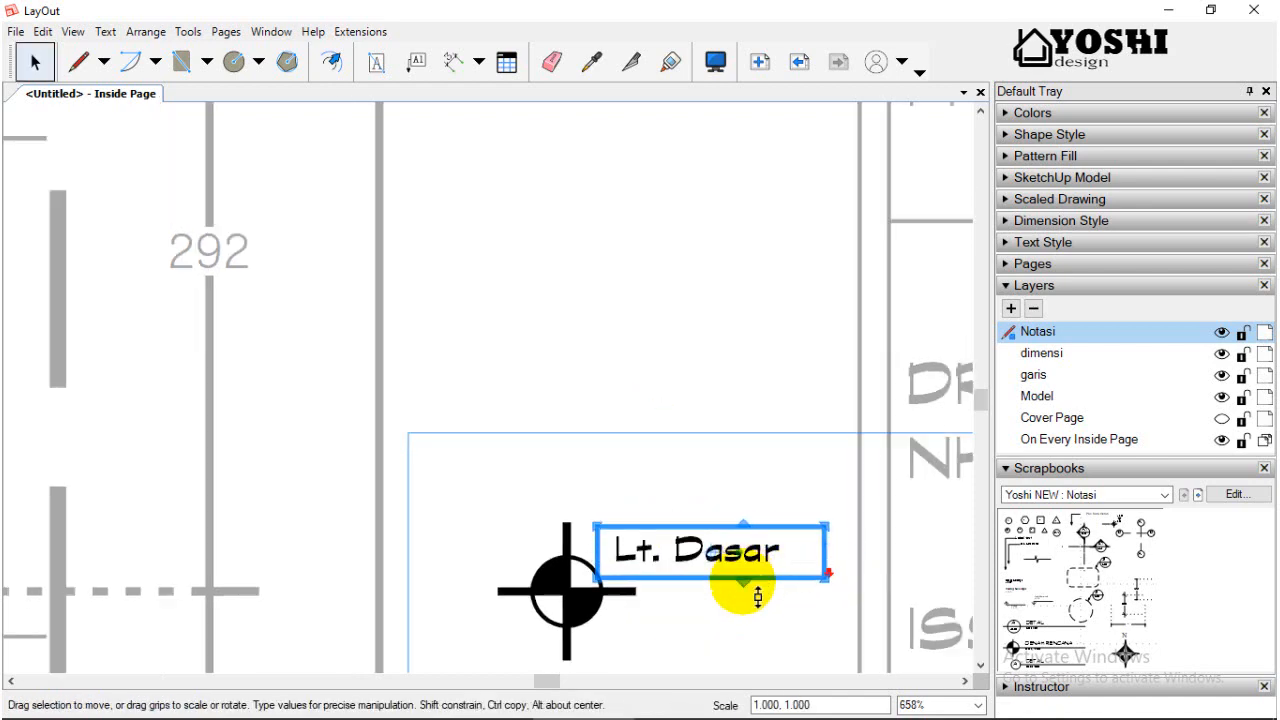
{"action": "mouse_move", "coordinate": [745, 580]}
{"action": "left_mouse_down"}
{"action": "mouse_move", "coordinate": [755, 605]}
{"action": "mouse_move", "coordinate": [734, 571]}
{"action": "left_mouse_up"}
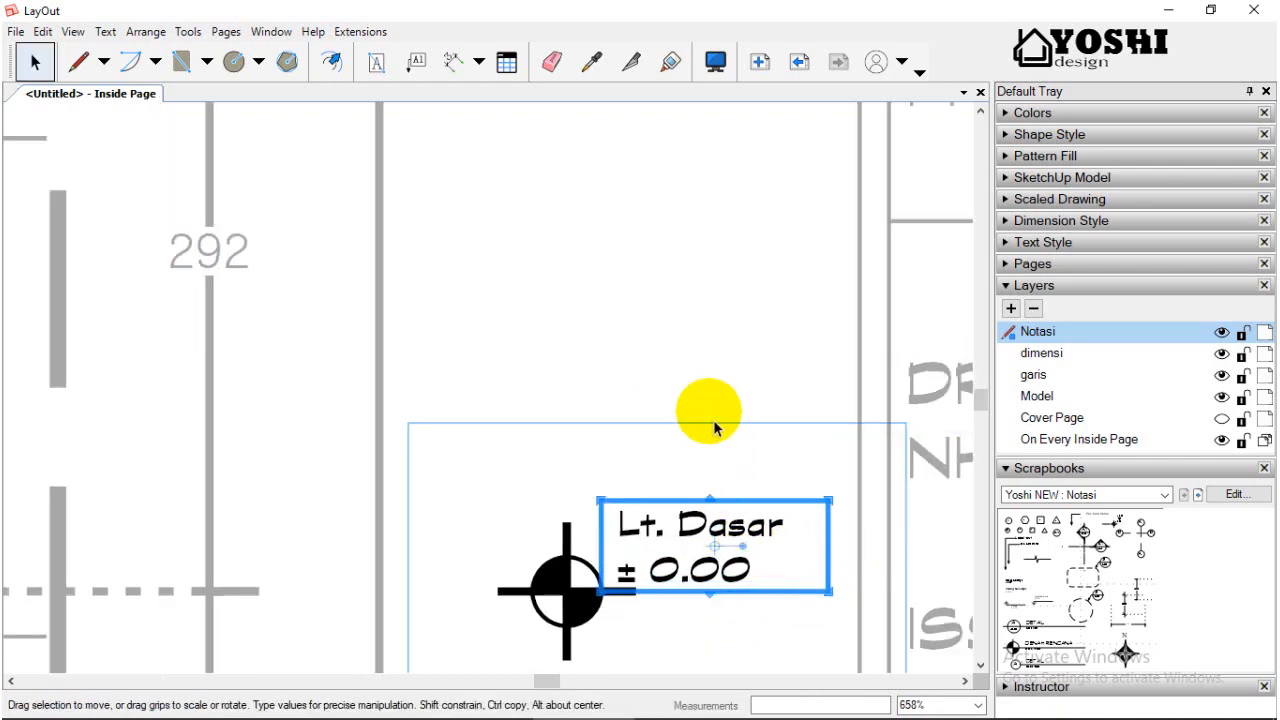
{"action": "scroll", "coordinate": [725, 395], "scroll_direction": "down", "scroll_amount": 8}
{"action": "scroll", "coordinate": [752, 515], "scroll_direction": "down", "scroll_amount": 6}
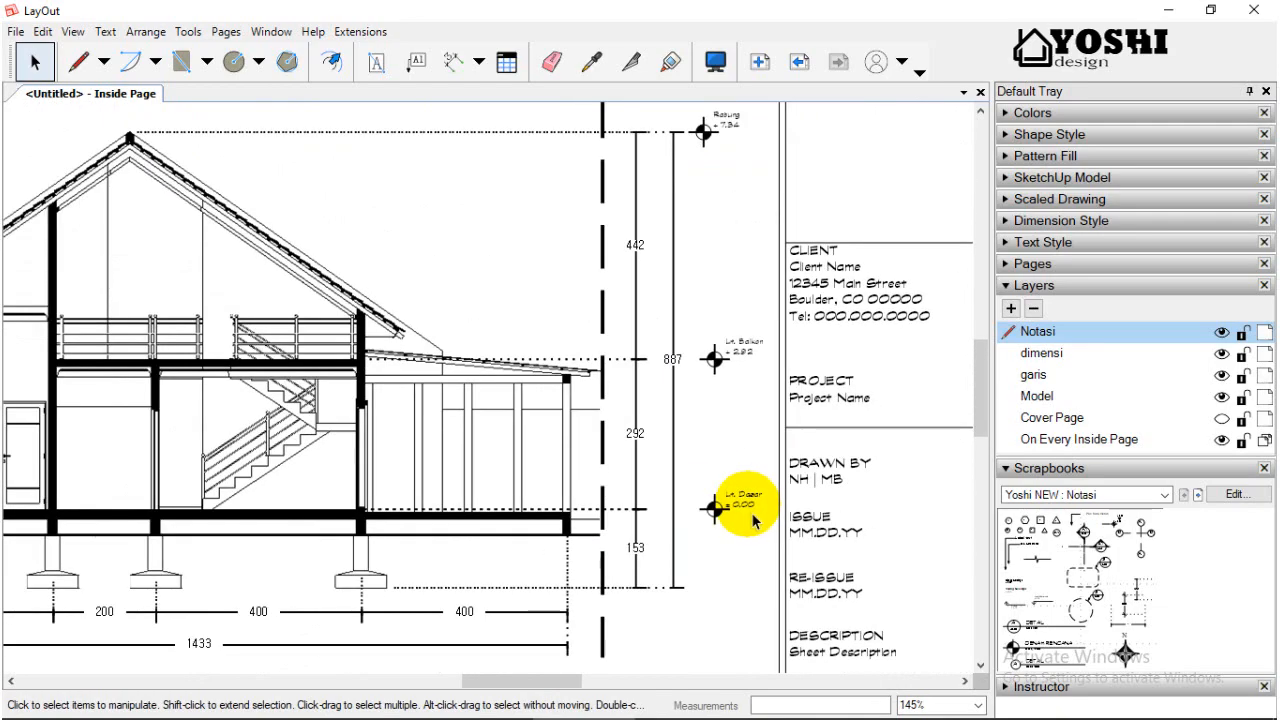
{"action": "scroll", "coordinate": [457, 414], "scroll_direction": "up", "scroll_amount": 3}
{"action": "scroll", "coordinate": [437, 391], "scroll_direction": "down", "scroll_amount": 4}
{"action": "scroll", "coordinate": [470, 365], "scroll_direction": "up", "scroll_amount": 6}
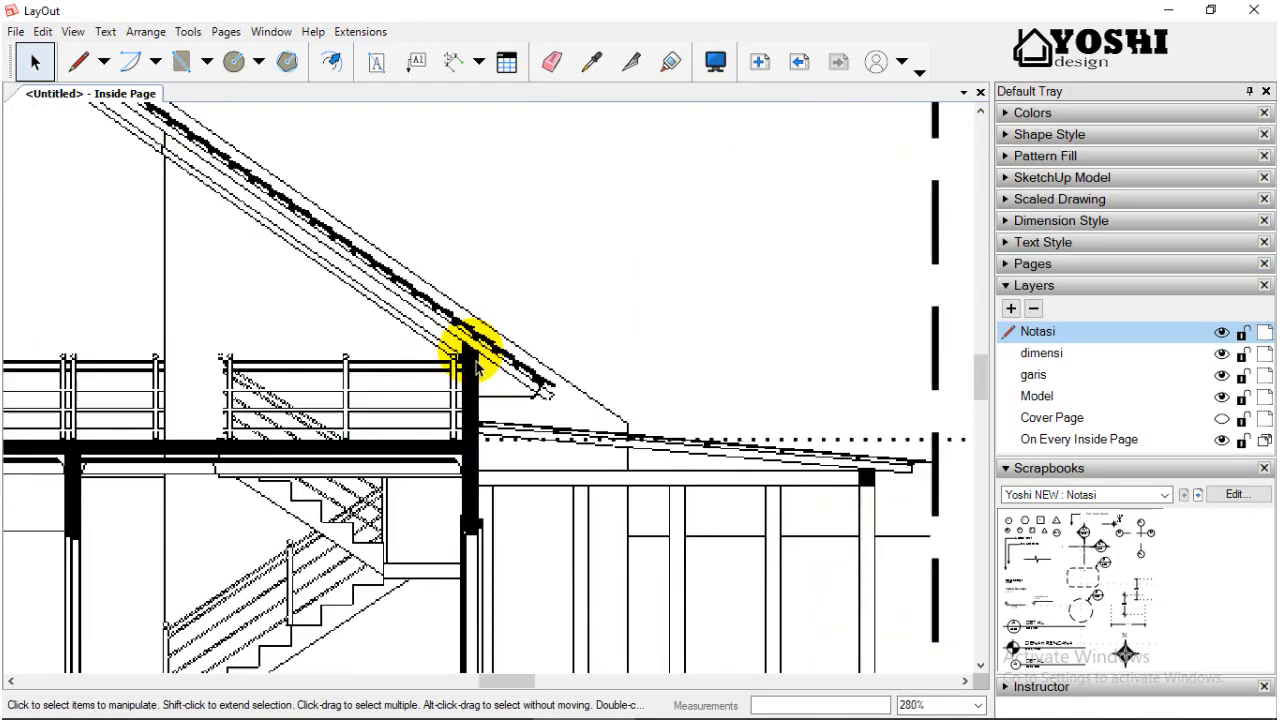
{"action": "scroll", "coordinate": [476, 368], "scroll_direction": "up", "scroll_amount": 1}
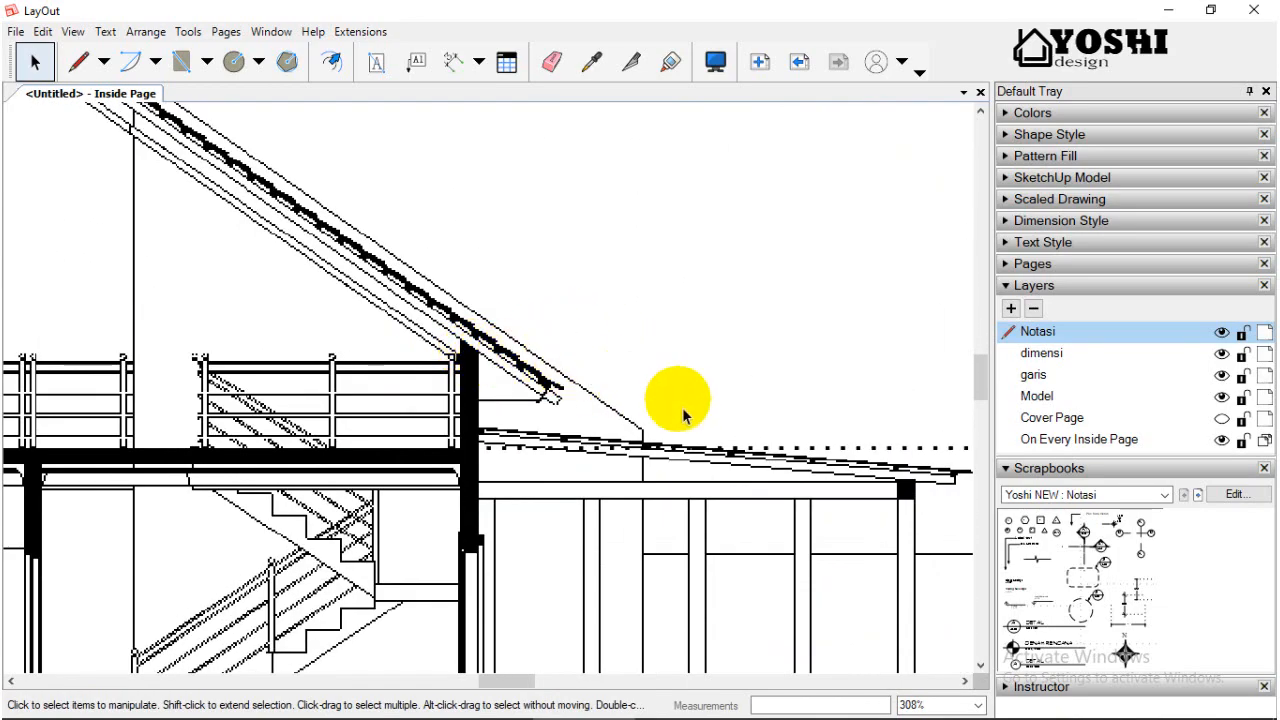
{"action": "left_click", "coordinate": [79, 61]}
{"action": "left_click", "coordinate": [478, 349]}
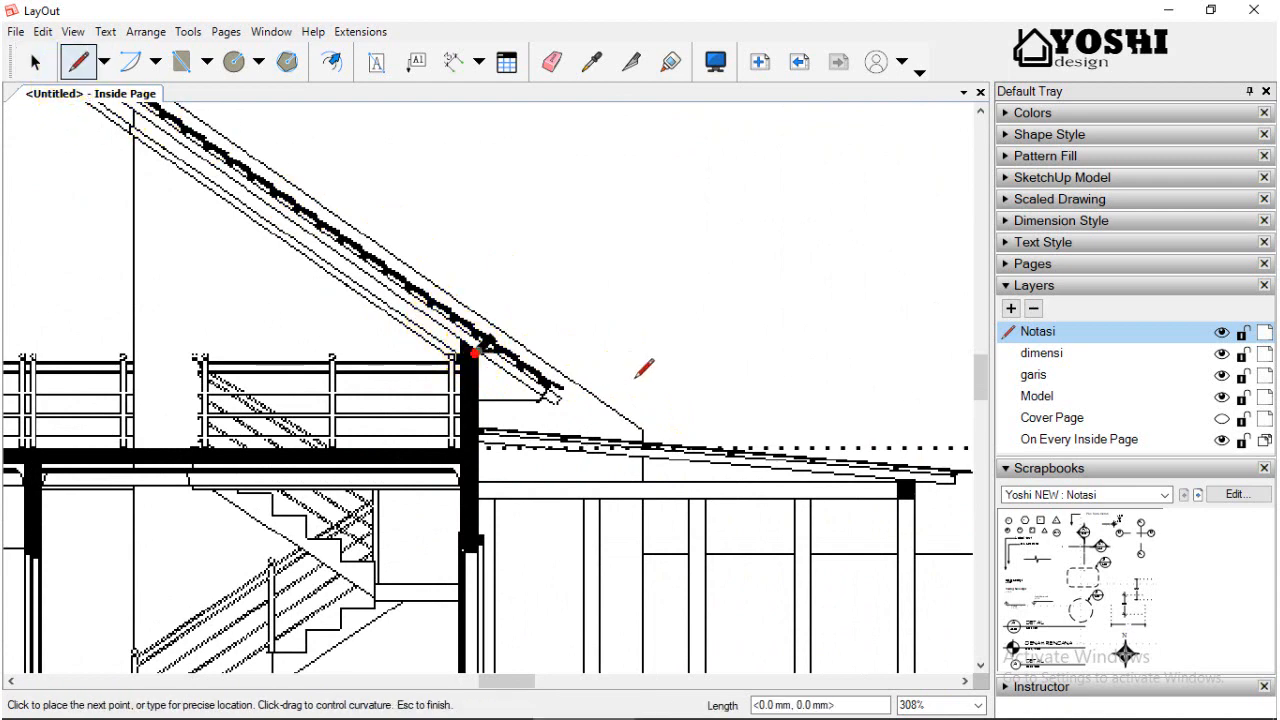
{"action": "key", "text": "space"}
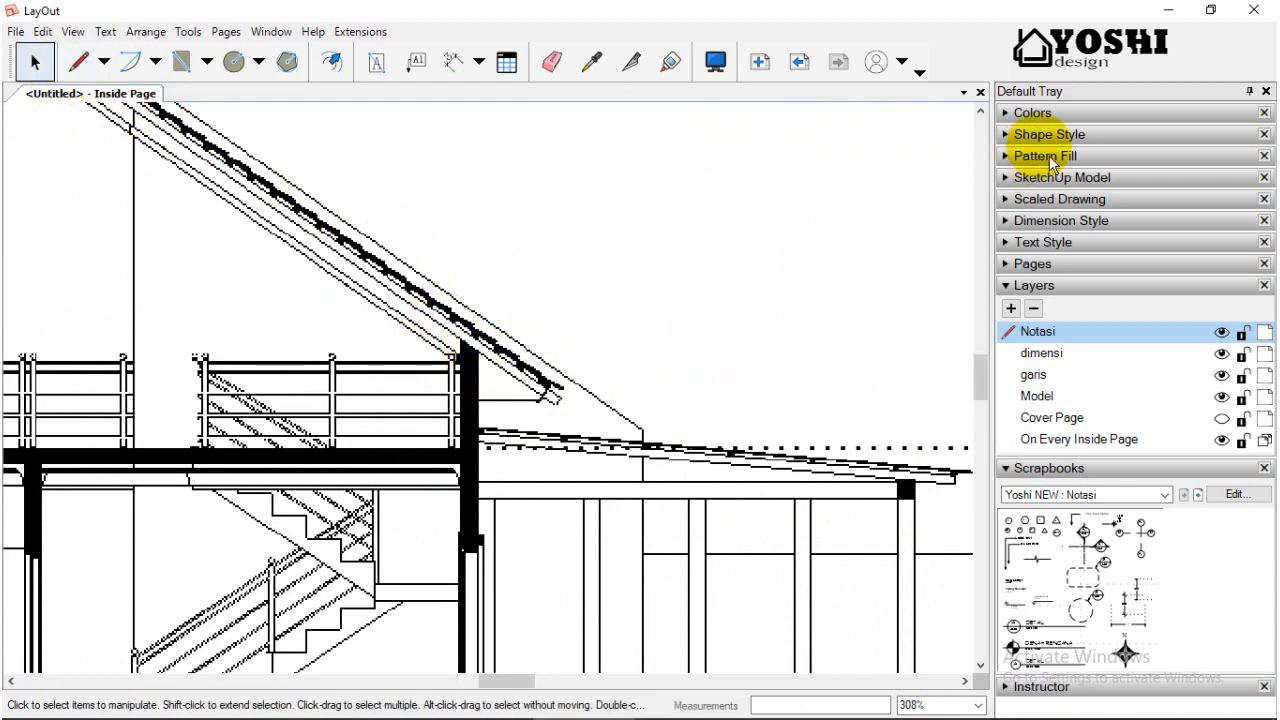
Insert the solid-triangle level marker from the Notasi scrapbook at the outer end of the canopy slab opposite the balcony side.
{"action": "left_click", "coordinate": [1128, 516]}
{"action": "scroll", "coordinate": [560, 318], "scroll_direction": "up", "scroll_amount": 4}
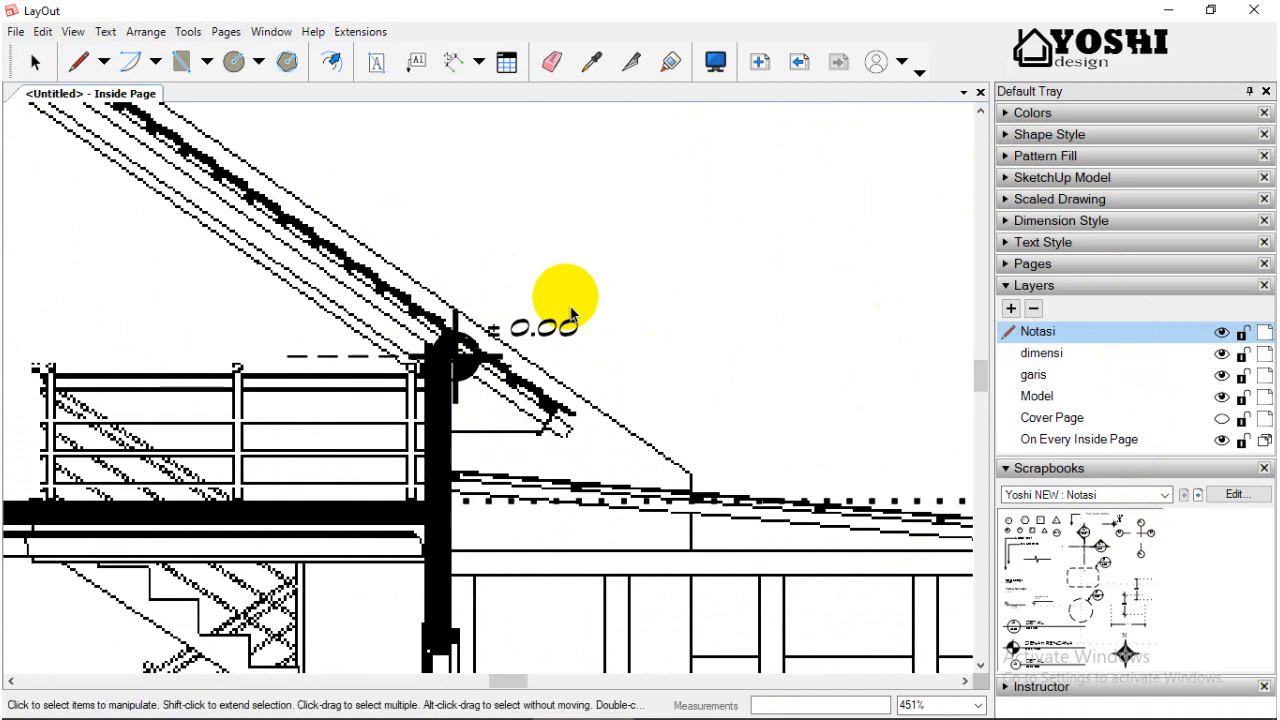
{"action": "left_click", "coordinate": [1128, 514]}
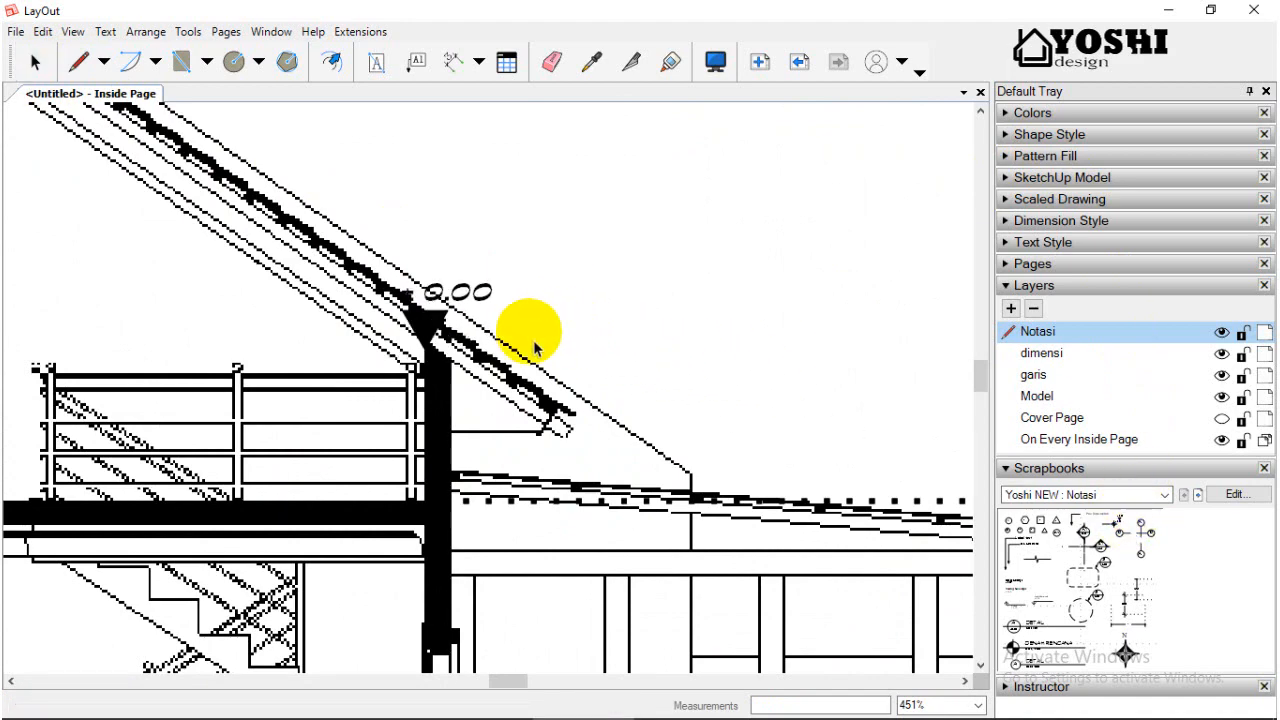
{"action": "scroll", "coordinate": [700, 385], "scroll_direction": "down", "scroll_amount": 8}
{"action": "scroll", "coordinate": [757, 375], "scroll_direction": "down", "scroll_amount": 5}
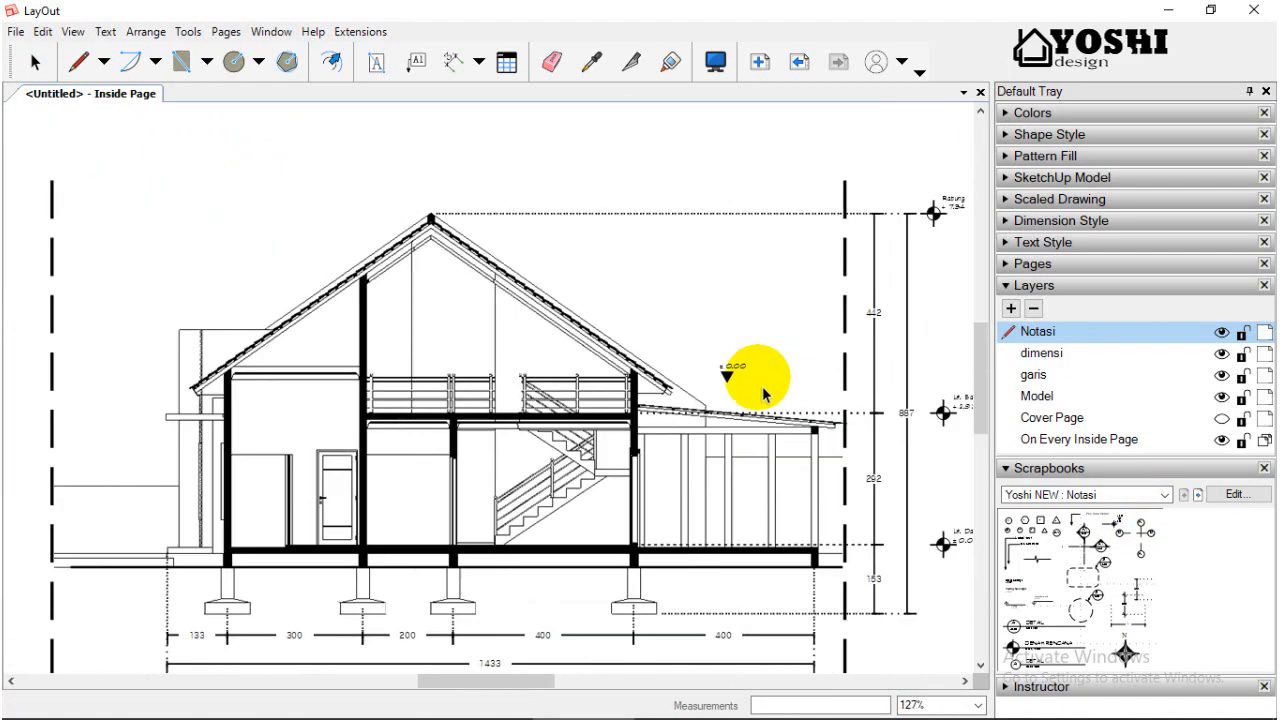
{"action": "scroll", "coordinate": [229, 471], "scroll_direction": "up", "scroll_amount": 5}
{"action": "scroll", "coordinate": [456, 398], "scroll_direction": "down", "scroll_amount": 2}
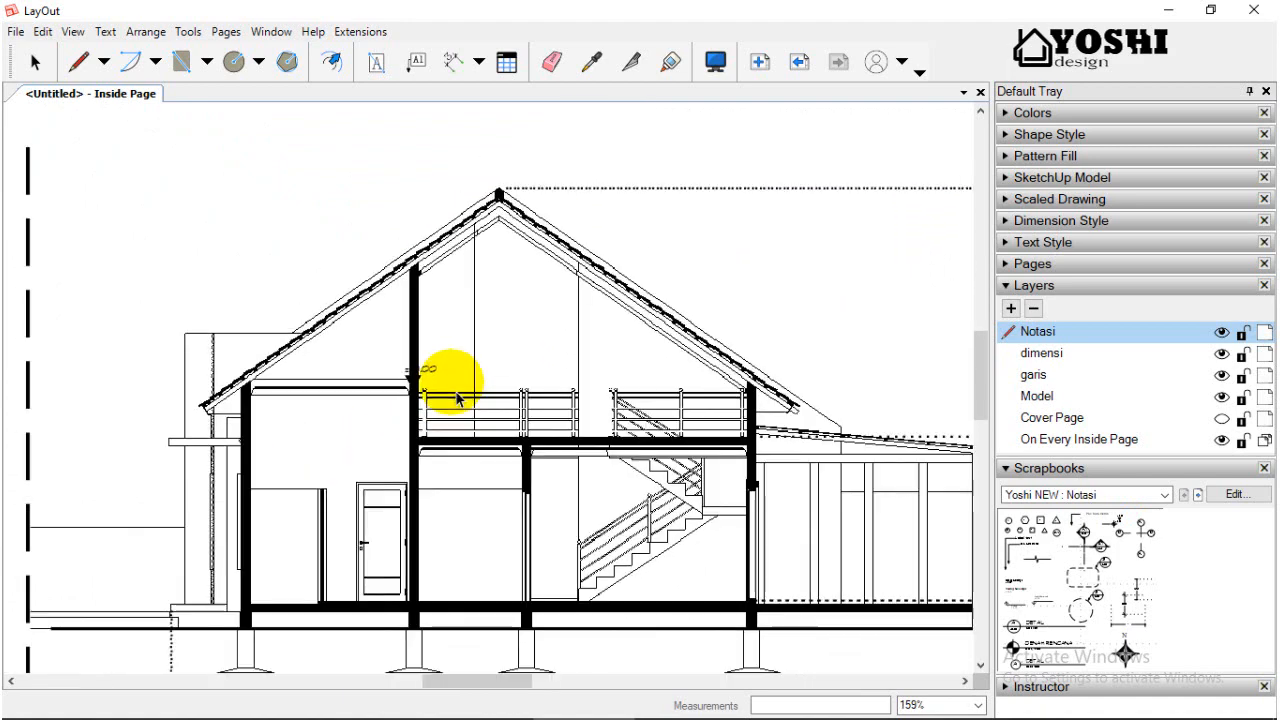
{"action": "scroll", "coordinate": [456, 398], "scroll_direction": "down", "scroll_amount": 2}
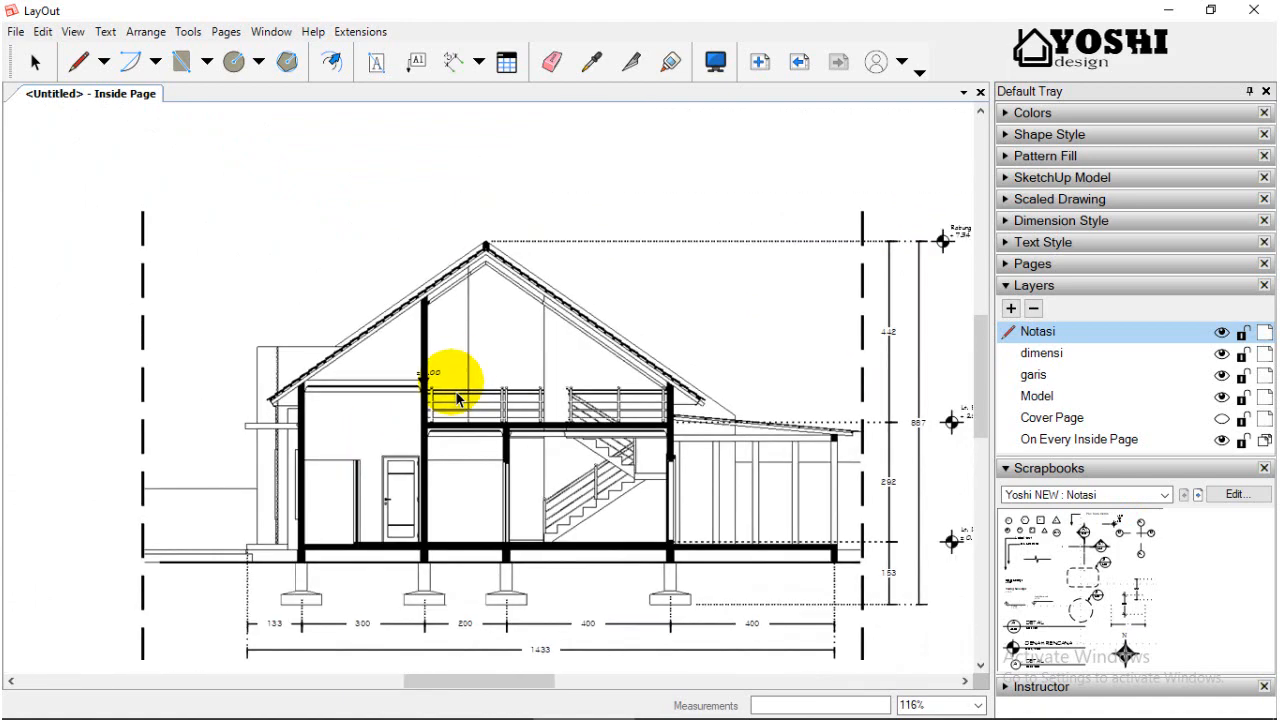
{"action": "scroll", "coordinate": [243, 414], "scroll_direction": "up", "scroll_amount": 4}
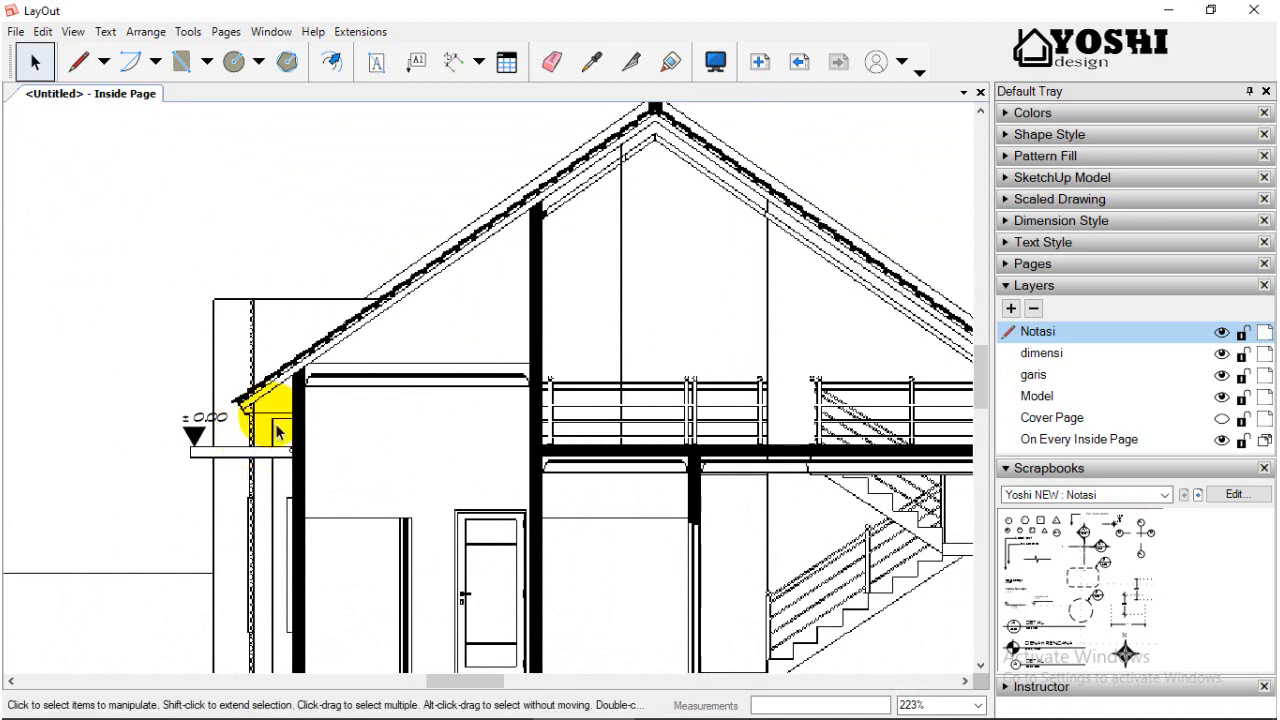
Move the triangular level marker so that its tip rests on the canopy slab's top edge near the outer end.
{"action": "scroll", "coordinate": [200, 435], "scroll_direction": "up", "scroll_amount": 7}
{"action": "left_click", "coordinate": [232, 430]}
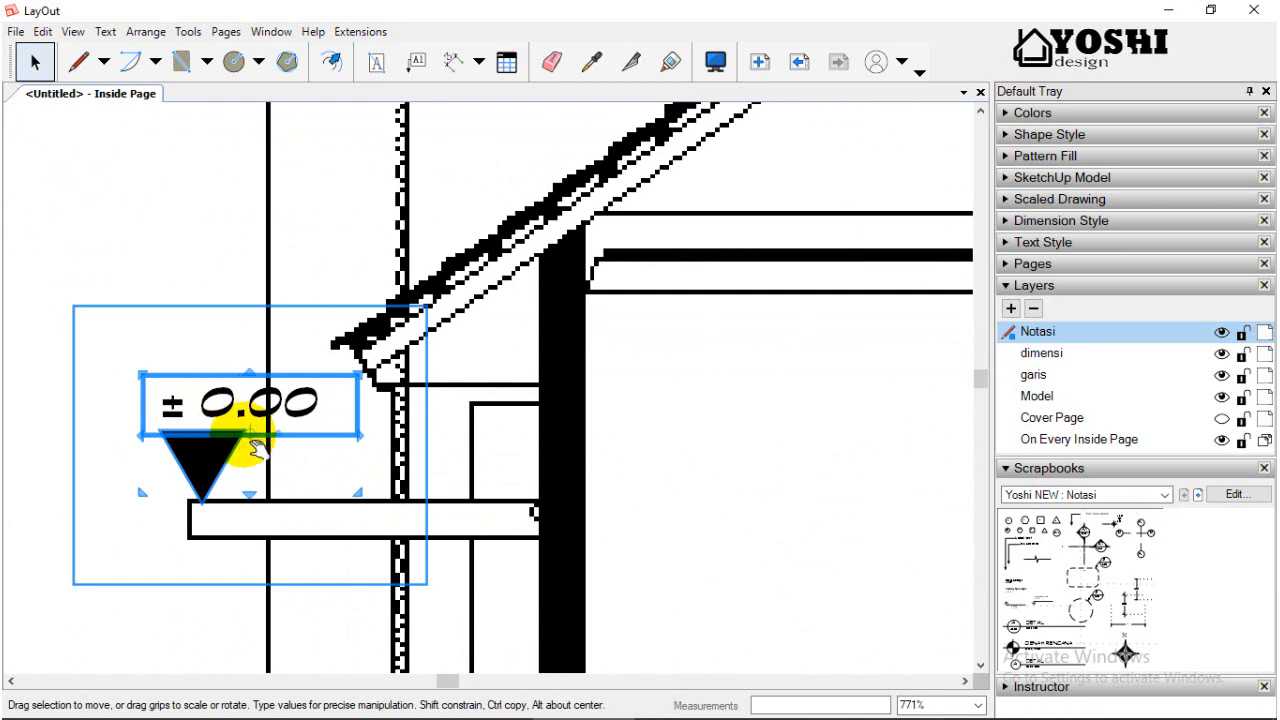
{"action": "scroll", "coordinate": [258, 450], "scroll_direction": "up", "scroll_amount": 3}
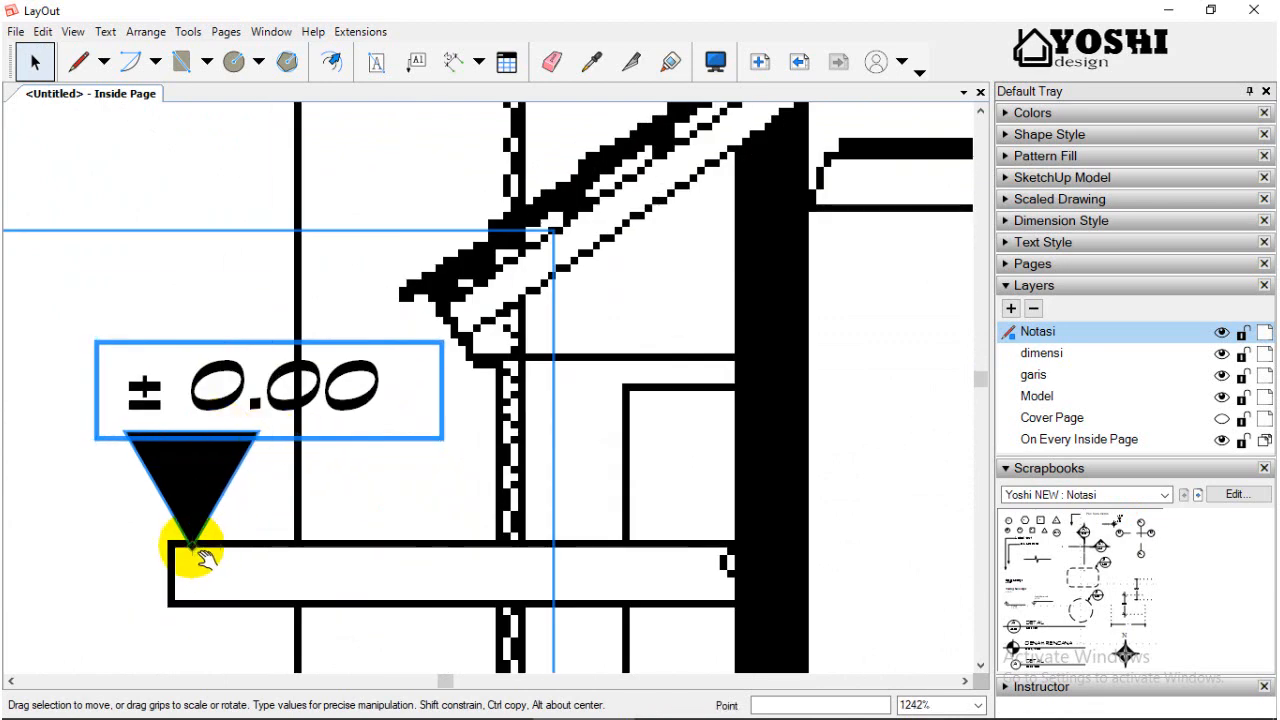
{"action": "left_click_drag", "start_coordinate": [223, 519], "coordinate": [198, 526]}
{"action": "scroll", "coordinate": [403, 360], "scroll_direction": "down", "scroll_amount": 15}
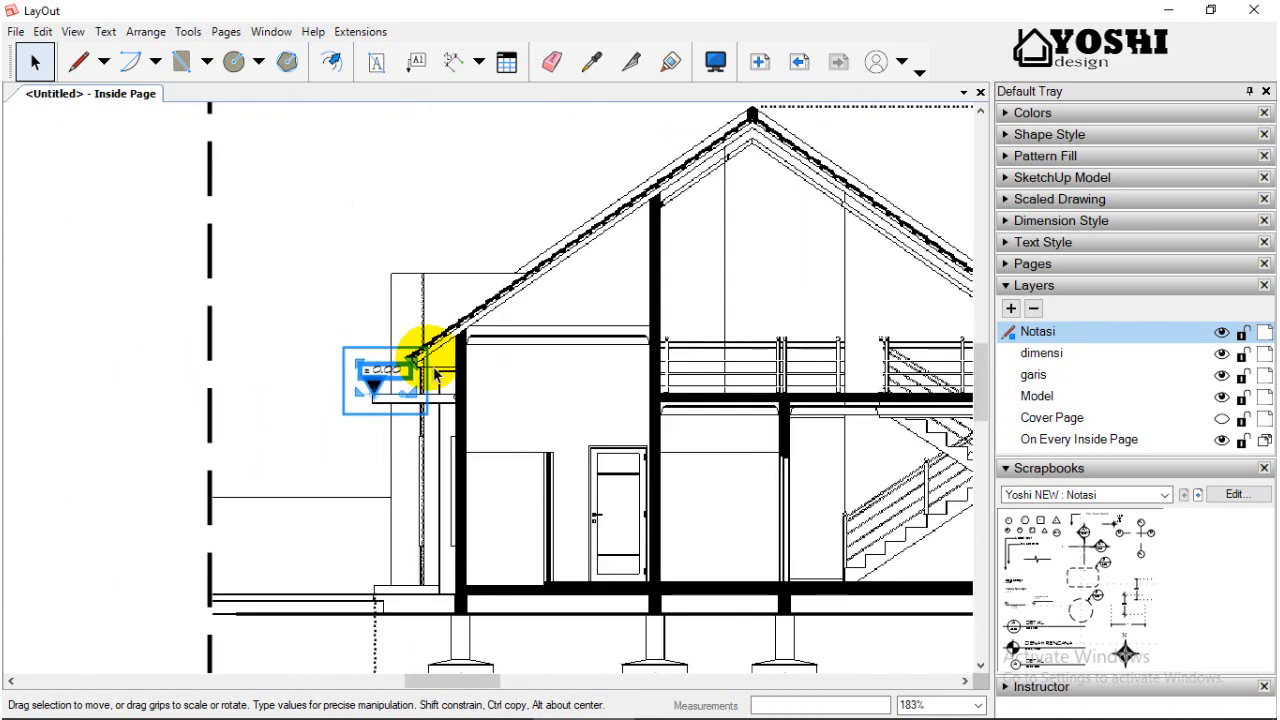
Measure the height from the canopy slab's underside to the floor edge below with a temporary linear dimension.
{"action": "left_click", "coordinate": [453, 61]}
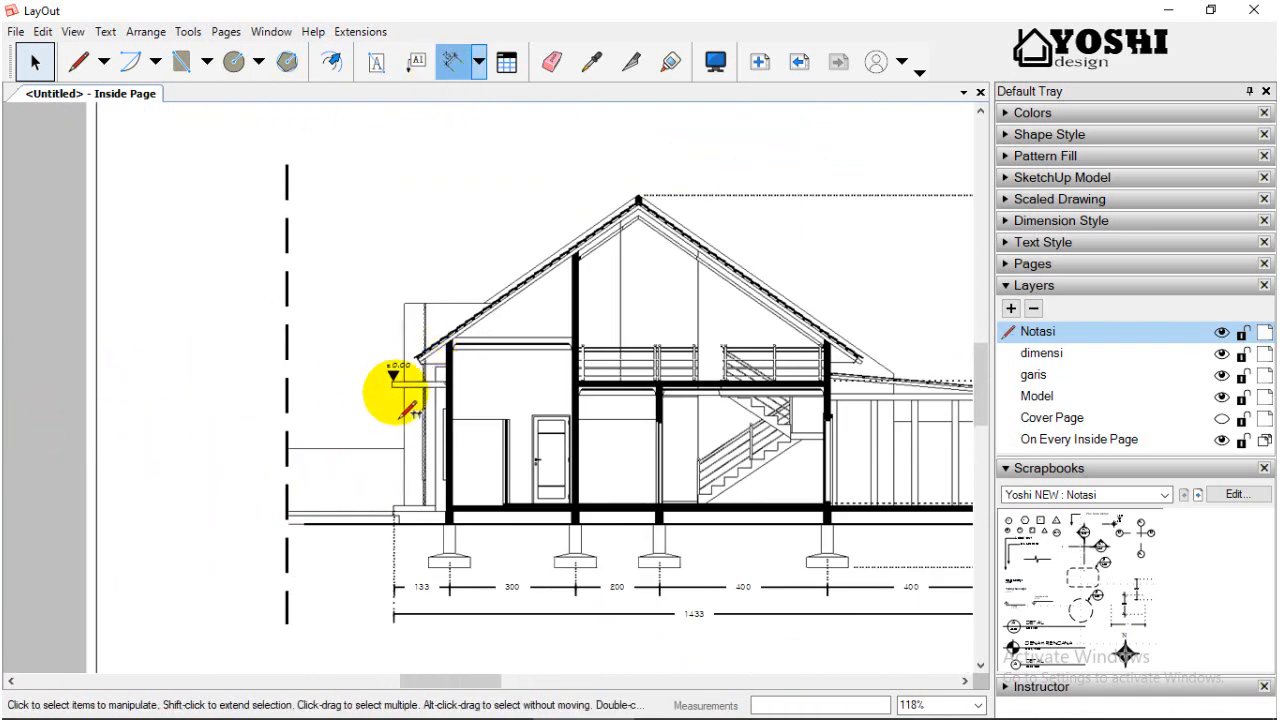
{"action": "scroll", "coordinate": [394, 380], "scroll_direction": "up", "scroll_amount": 5}
{"action": "left_click", "coordinate": [401, 378]}
{"action": "left_click_drag", "start_coordinate": [406, 396], "coordinate": [409, 652]}
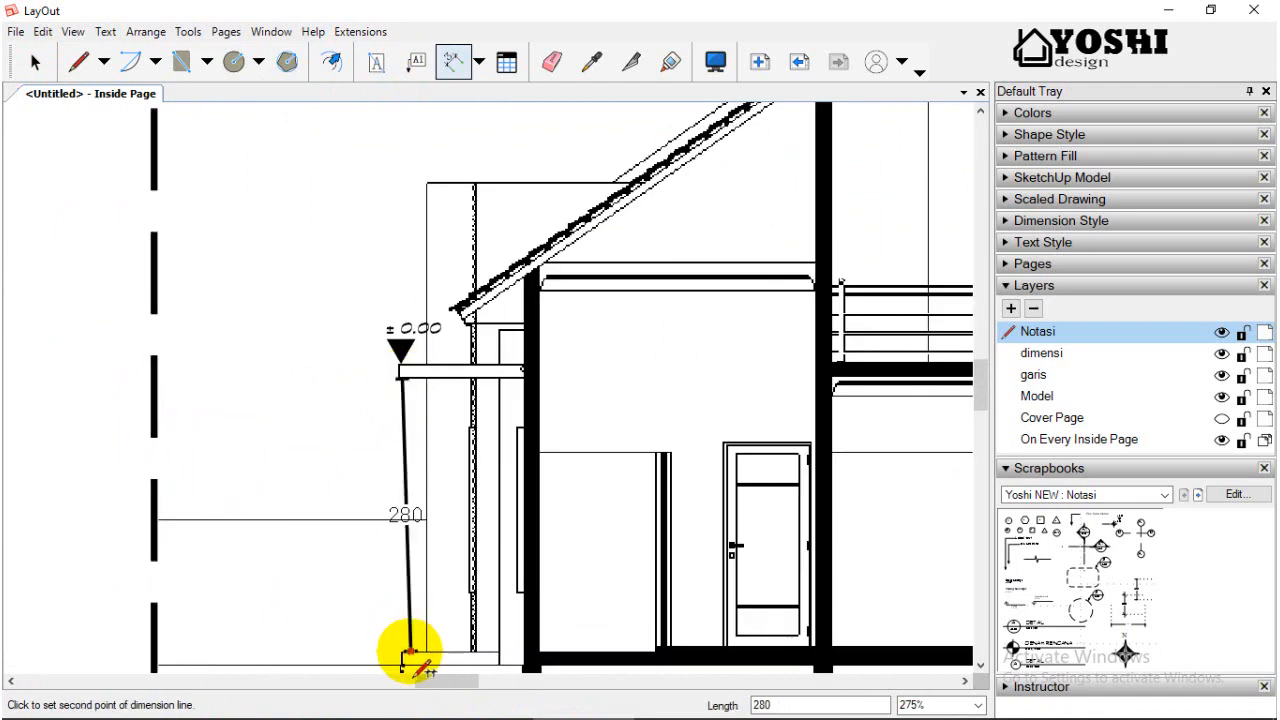
{"action": "scroll", "coordinate": [410, 660], "scroll_direction": "up", "scroll_amount": 3}
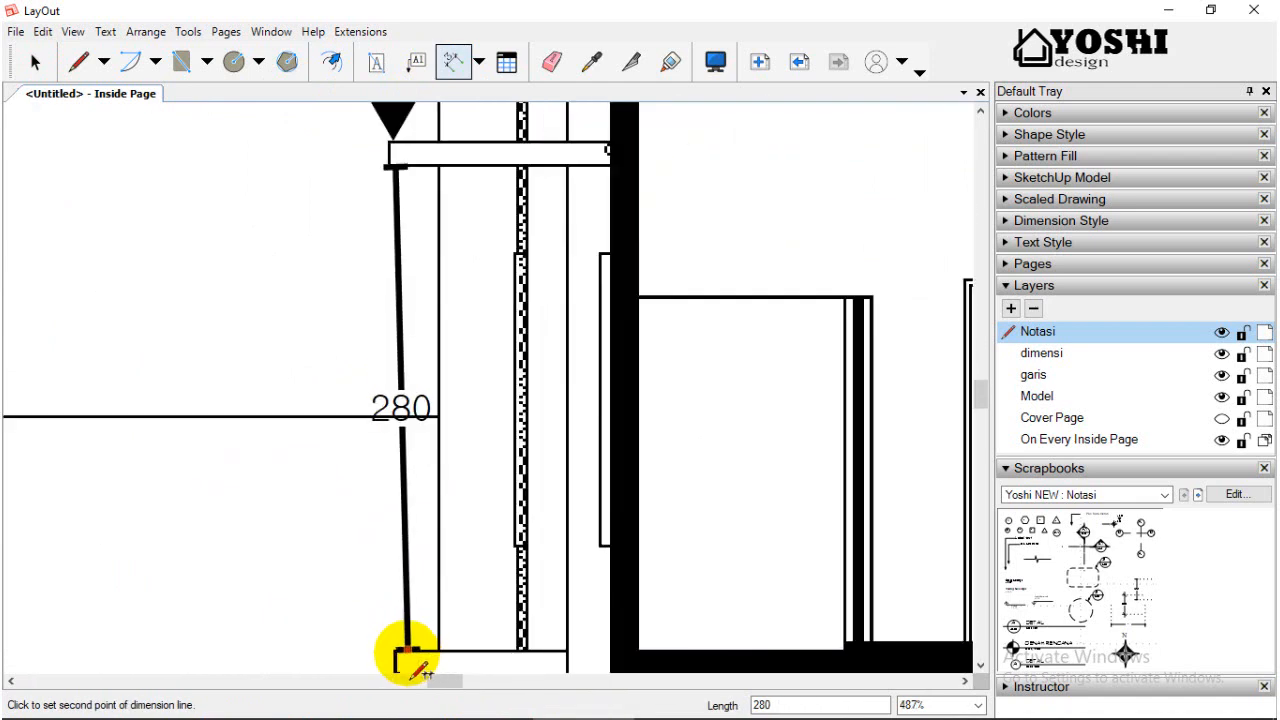
{"action": "scroll", "coordinate": [408, 668], "scroll_direction": "right", "scroll_amount": 1}
{"action": "key", "text": "Escape"}
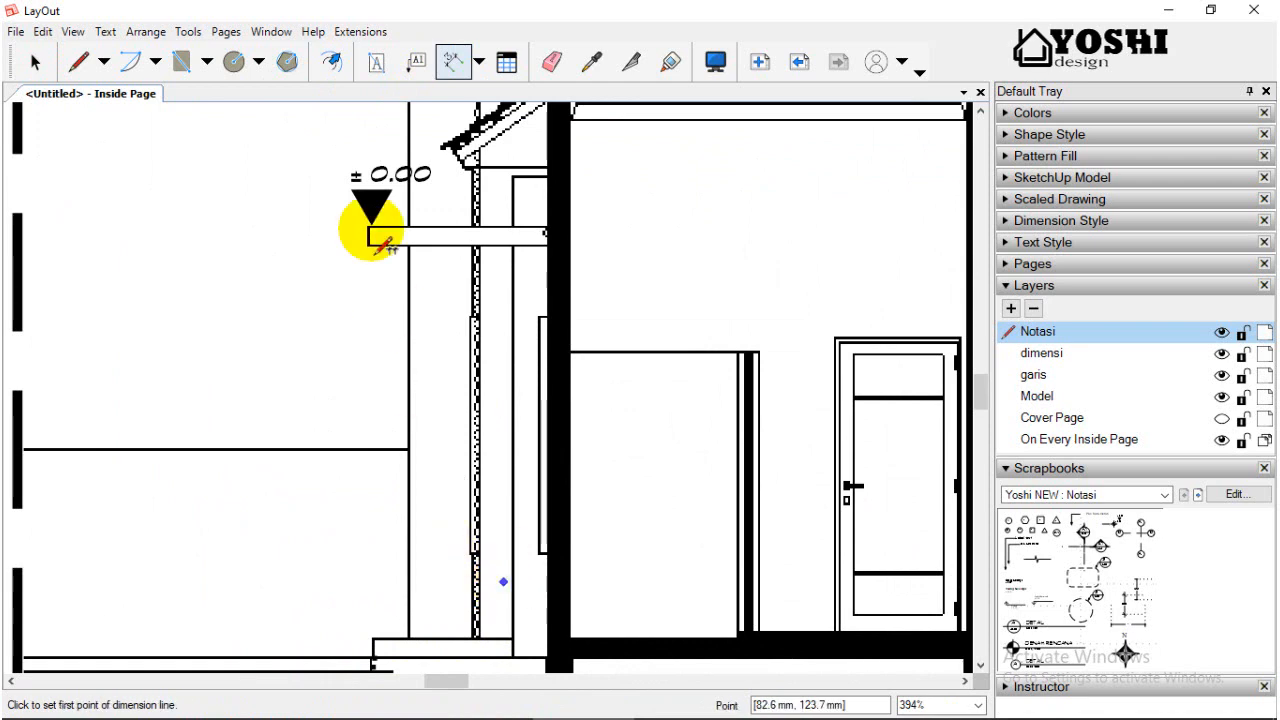
Replace the level value in the canopy's triangular marker with + 2.80.
{"action": "scroll", "coordinate": [371, 229], "scroll_direction": "up", "scroll_amount": 3}
{"action": "left_click", "coordinate": [34, 62]}
{"action": "scroll", "coordinate": [357, 200], "scroll_direction": "up", "scroll_amount": 3}
{"action": "left_click", "coordinate": [458, 236]}
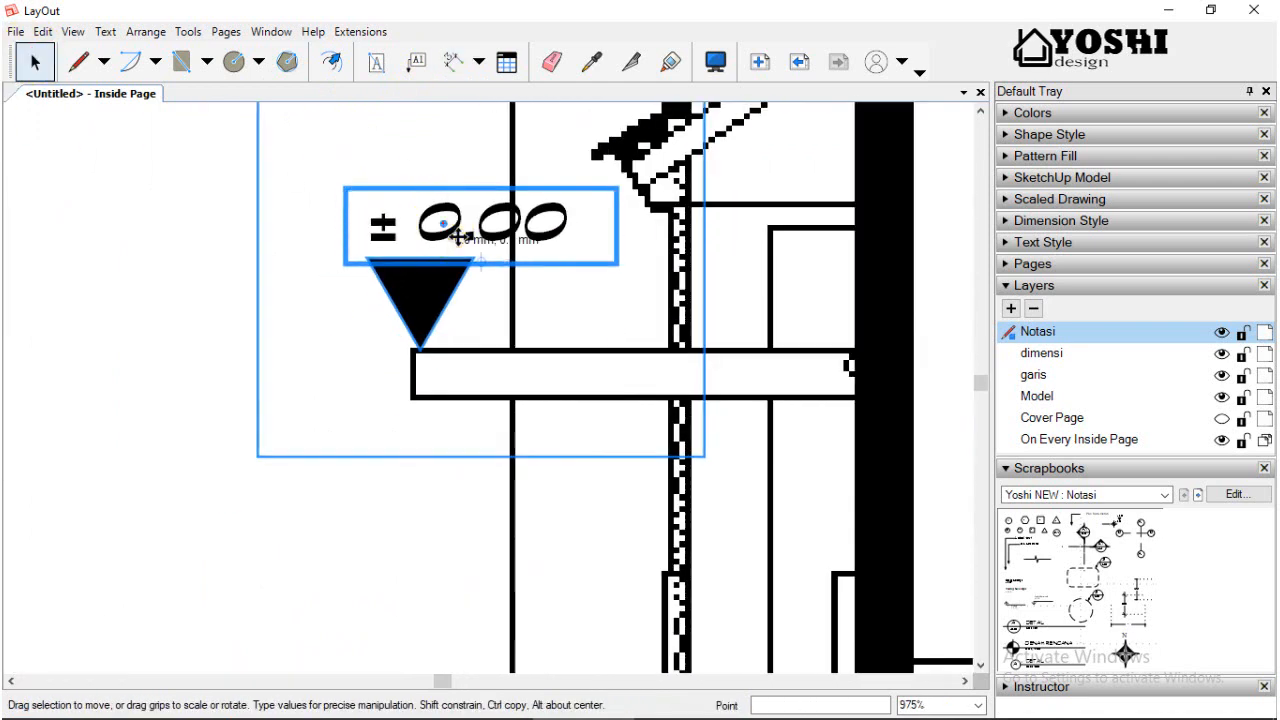
{"action": "double_click", "coordinate": [458, 236]}
{"action": "double_click", "coordinate": [583, 236]}
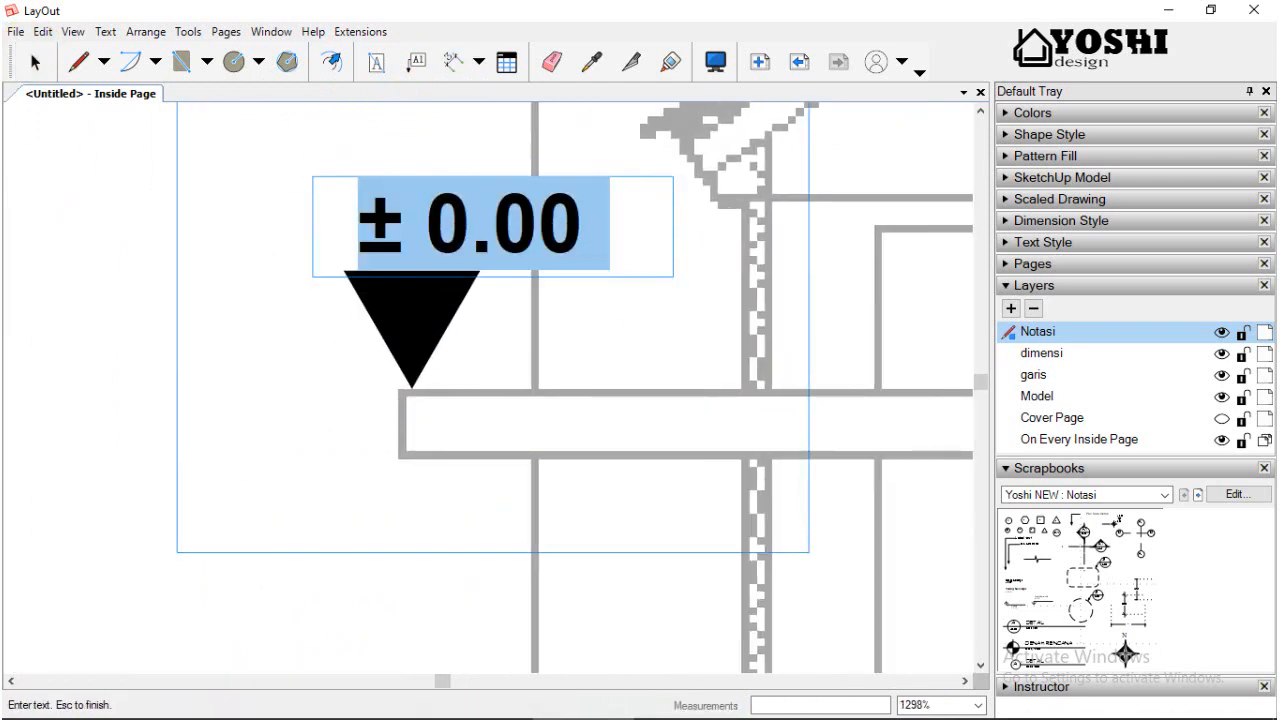
{"action": "type", "text": "+ 2.80"}
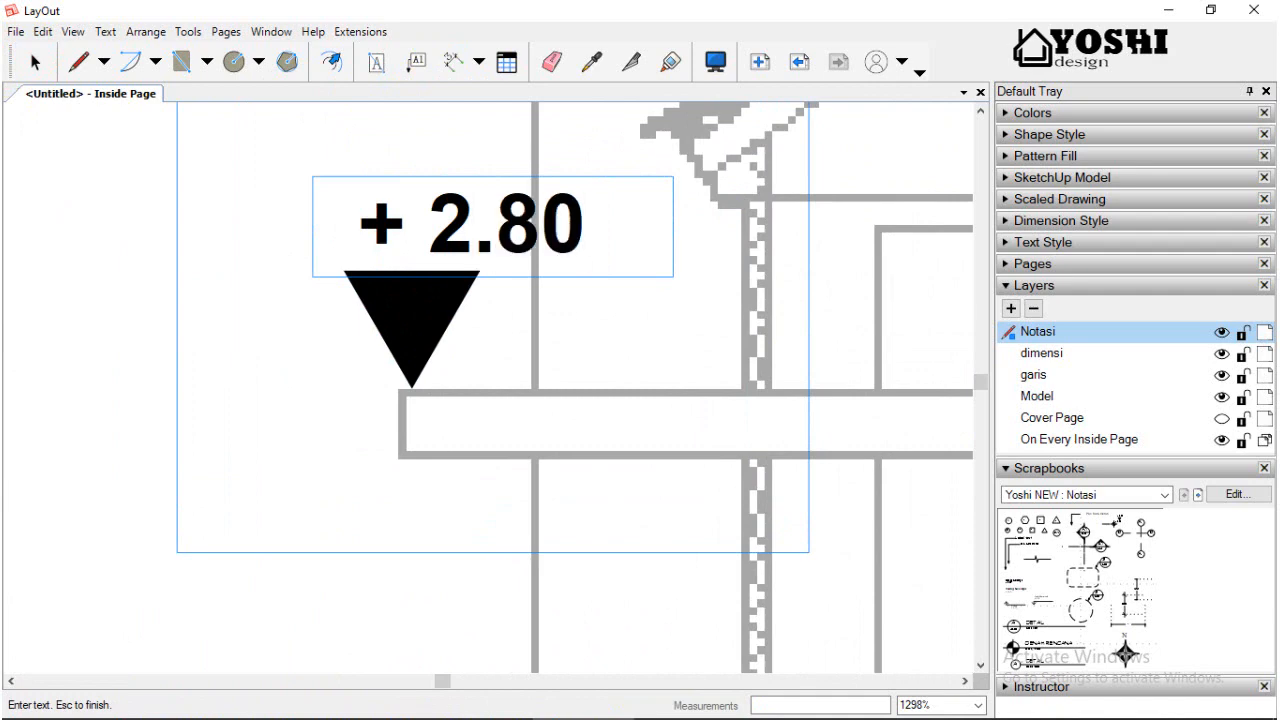
{"action": "left_click", "coordinate": [148, 461]}
{"action": "scroll", "coordinate": [148, 461], "scroll_direction": "down", "scroll_amount": 9}
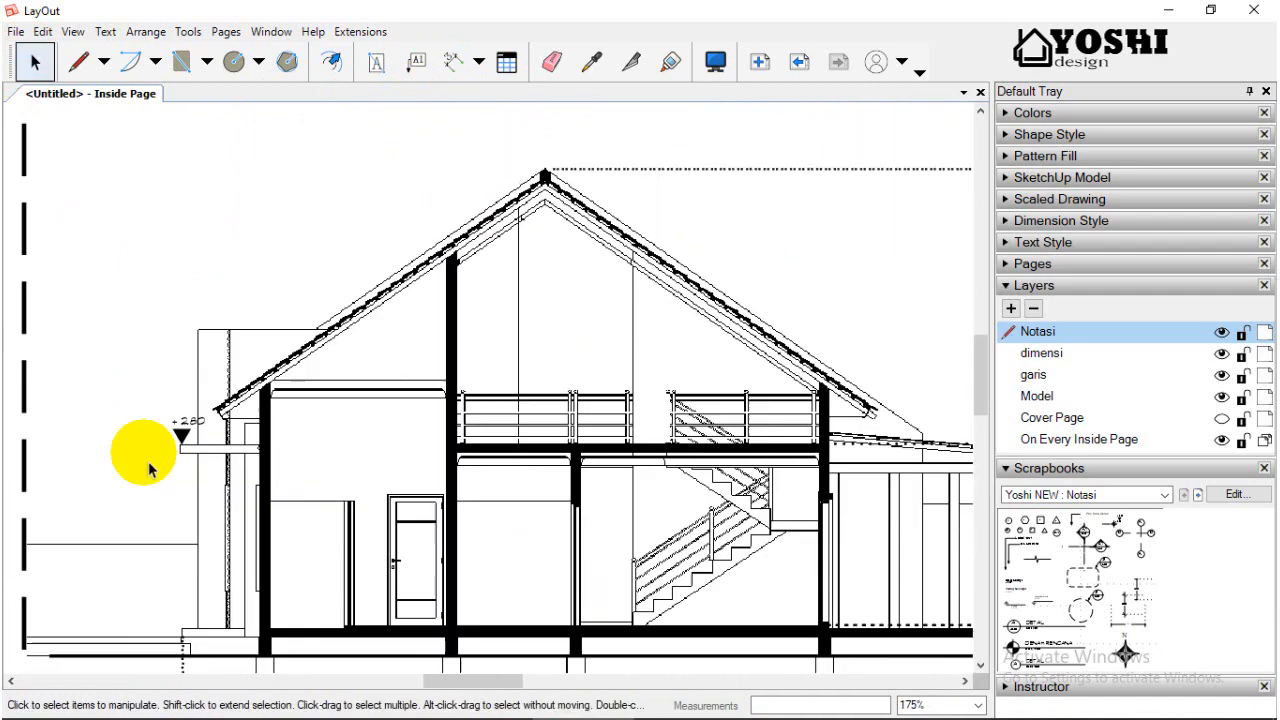
{"action": "scroll", "coordinate": [148, 469], "scroll_direction": "down", "scroll_amount": 3}
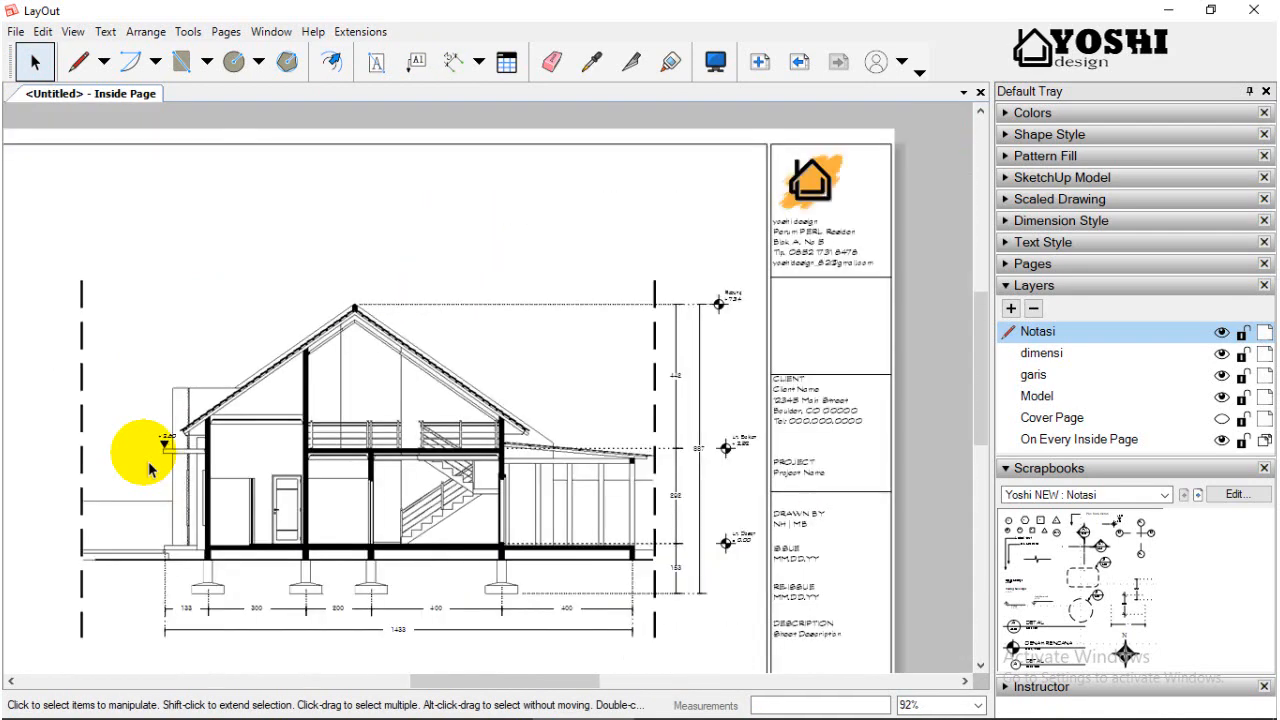
{"action": "scroll", "coordinate": [528, 414], "scroll_direction": "up", "scroll_amount": 2}
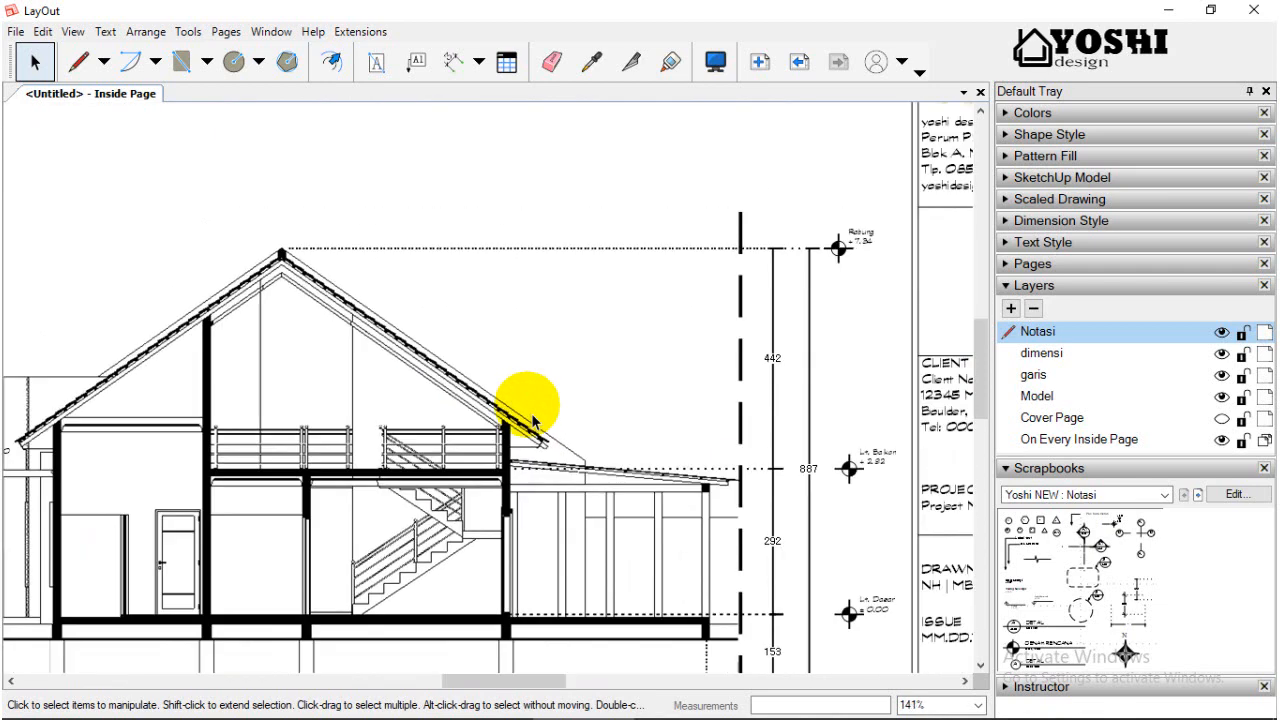
{"action": "scroll", "coordinate": [533, 420], "scroll_direction": "down", "scroll_amount": 1}
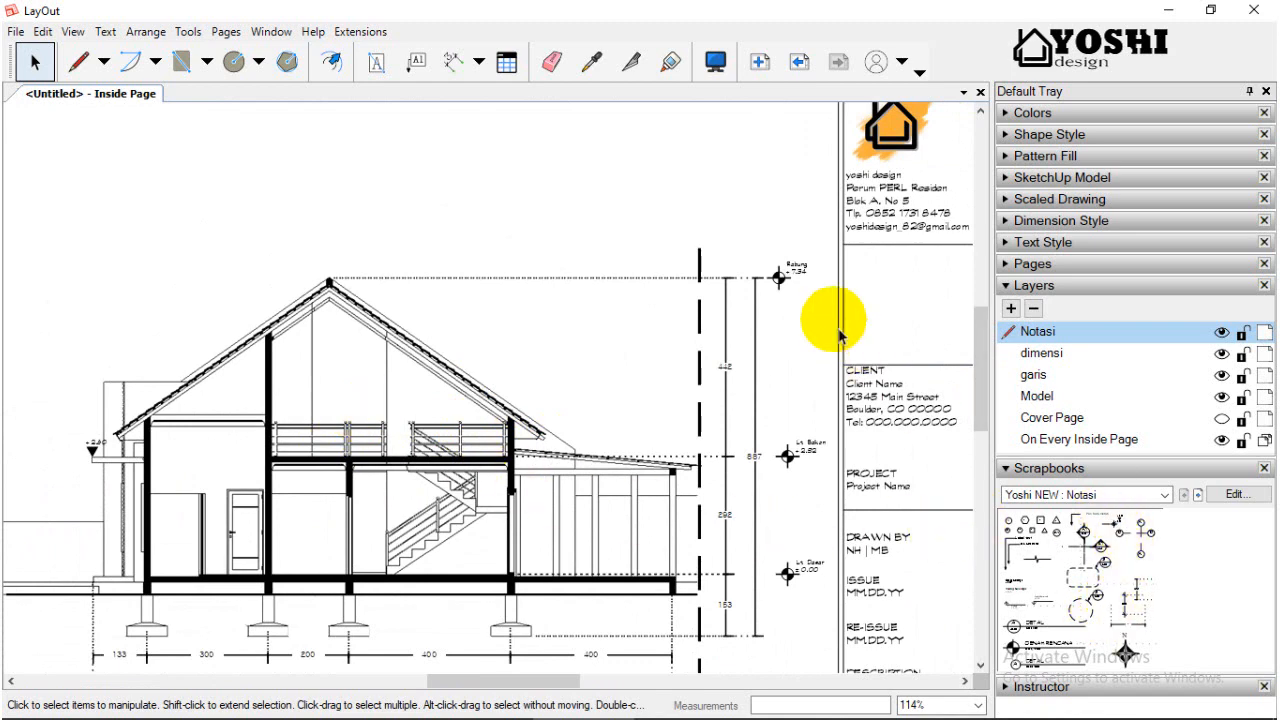
{"action": "left_click_drag", "start_coordinate": [1109, 514], "coordinate": [386, 349]}
{"action": "scroll", "coordinate": [405, 375], "scroll_direction": "up", "scroll_amount": 2}
{"action": "key", "text": "ctrl+z"}
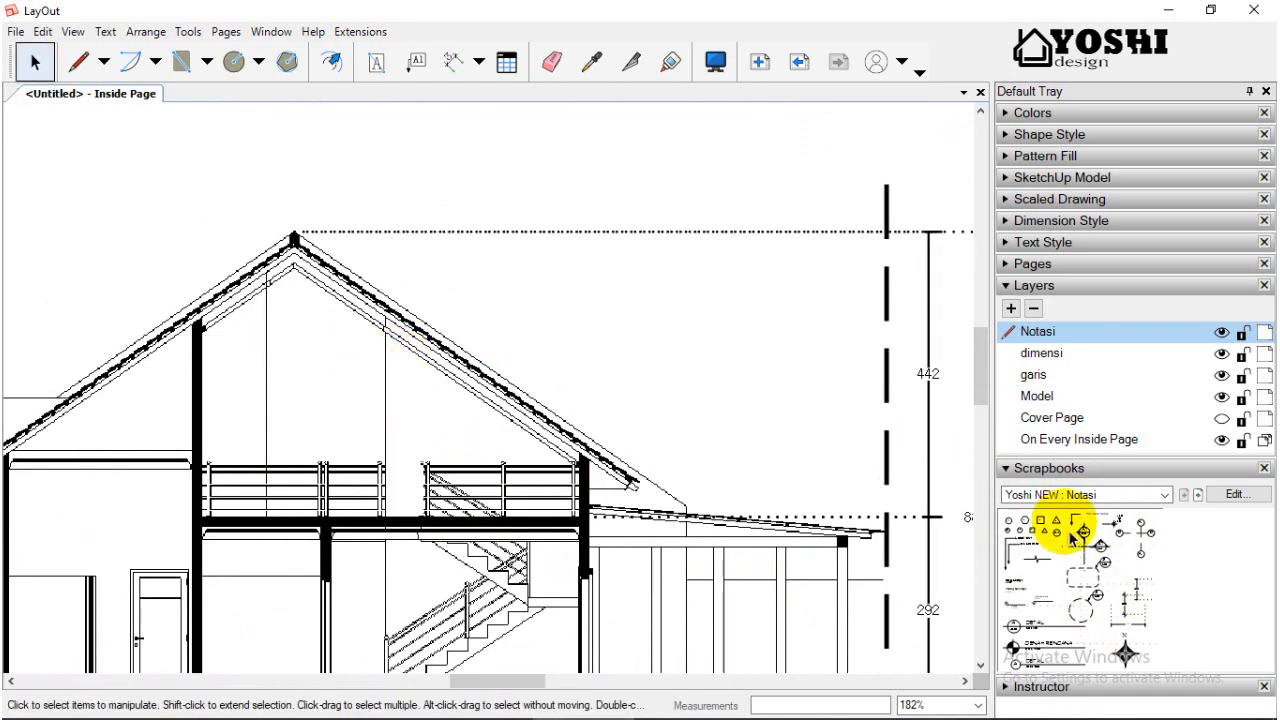
Insert the round level marker with the dashed leader line from the Notasi scrapbook in the gable space below the ridge and select it.
{"action": "mouse_move", "coordinate": [1100, 545]}
{"action": "left_mouse_down"}
{"action": "mouse_move", "coordinate": [760, 420]}
{"action": "mouse_move", "coordinate": [336, 349]}
{"action": "left_mouse_up"}
{"action": "scroll", "coordinate": [336, 349], "scroll_direction": "up", "scroll_amount": 2}
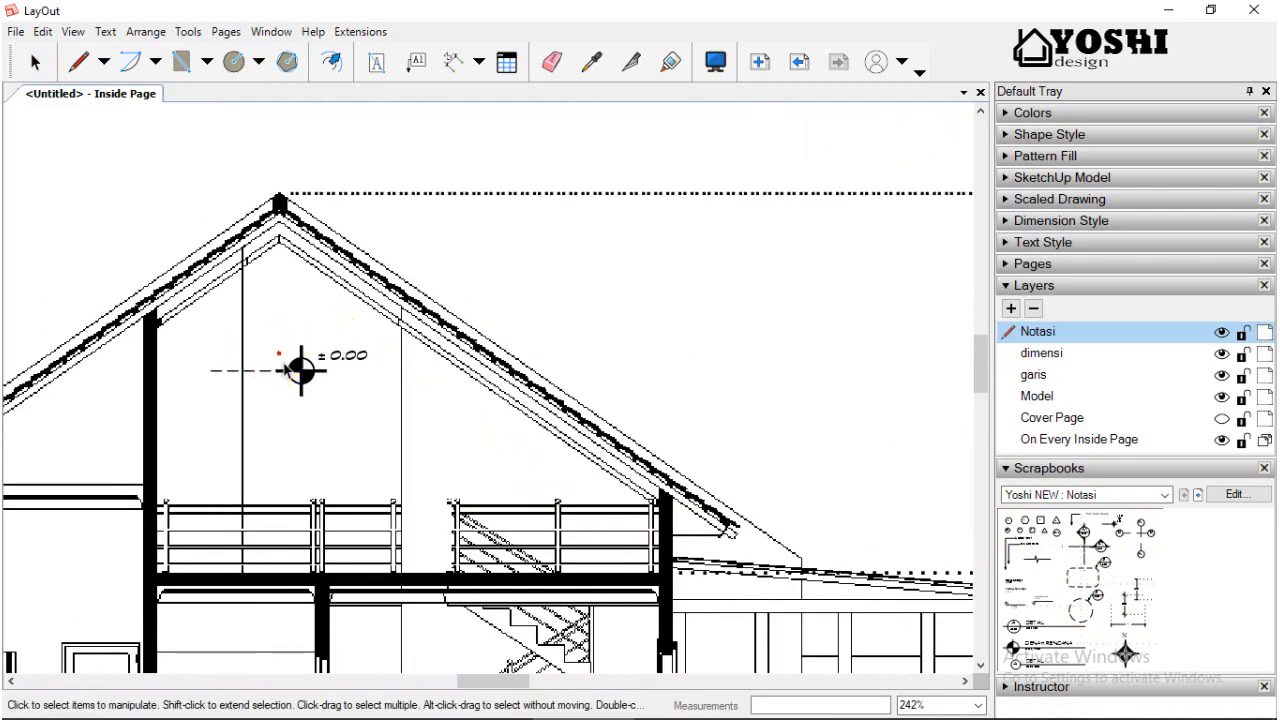
{"action": "key", "text": "space"}
{"action": "scroll", "coordinate": [380, 390], "scroll_direction": "up", "scroll_amount": 2}
{"action": "left_click", "coordinate": [390, 410]}
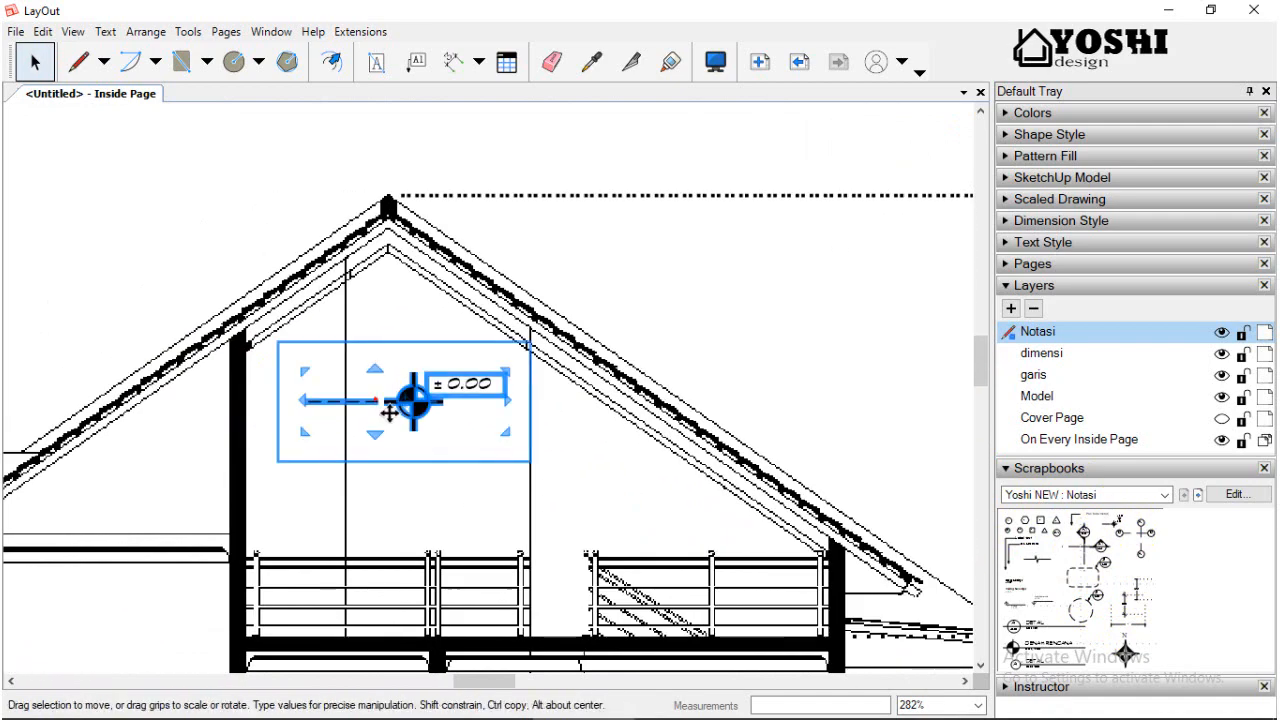
Move the round level marker level with the top of the tall interior wall below the roof, with its leader starting just inside the wall.
{"action": "scroll", "coordinate": [391, 409], "scroll_direction": "up", "scroll_amount": 2}
{"action": "mouse_move", "coordinate": [354, 416]}
{"action": "left_mouse_down"}
{"action": "mouse_move", "coordinate": [260, 345]}
{"action": "mouse_move", "coordinate": [266, 321]}
{"action": "mouse_move", "coordinate": [250, 331]}
{"action": "left_mouse_up"}
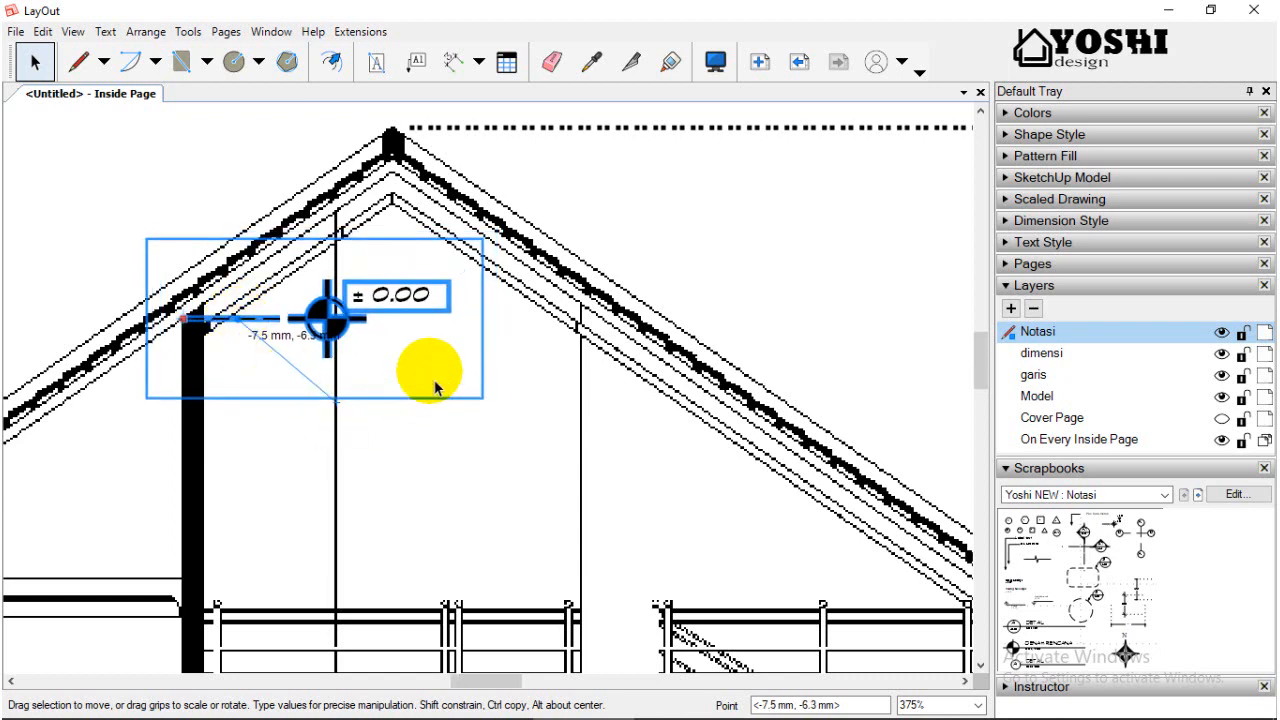
{"action": "scroll", "coordinate": [440, 385], "scroll_direction": "down", "scroll_amount": 4}
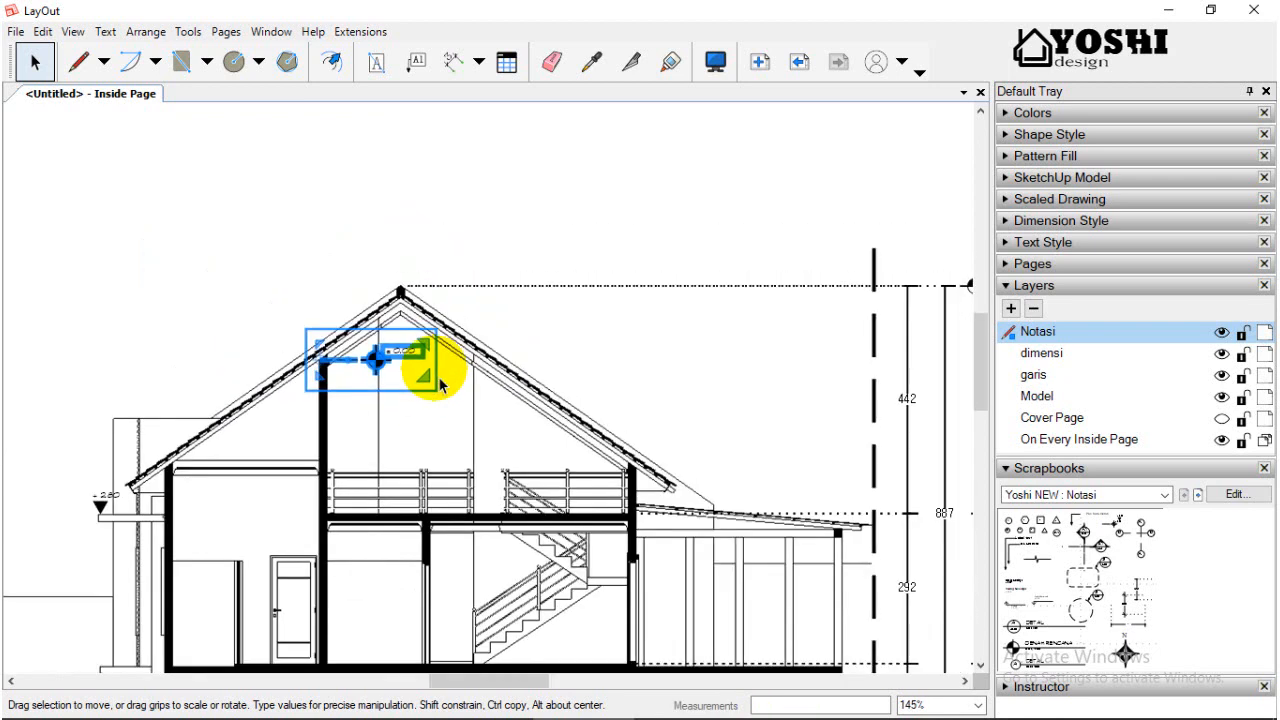
{"action": "key", "text": "Right"}
{"action": "key", "text": "Right"}
{"action": "key", "text": "Right"}
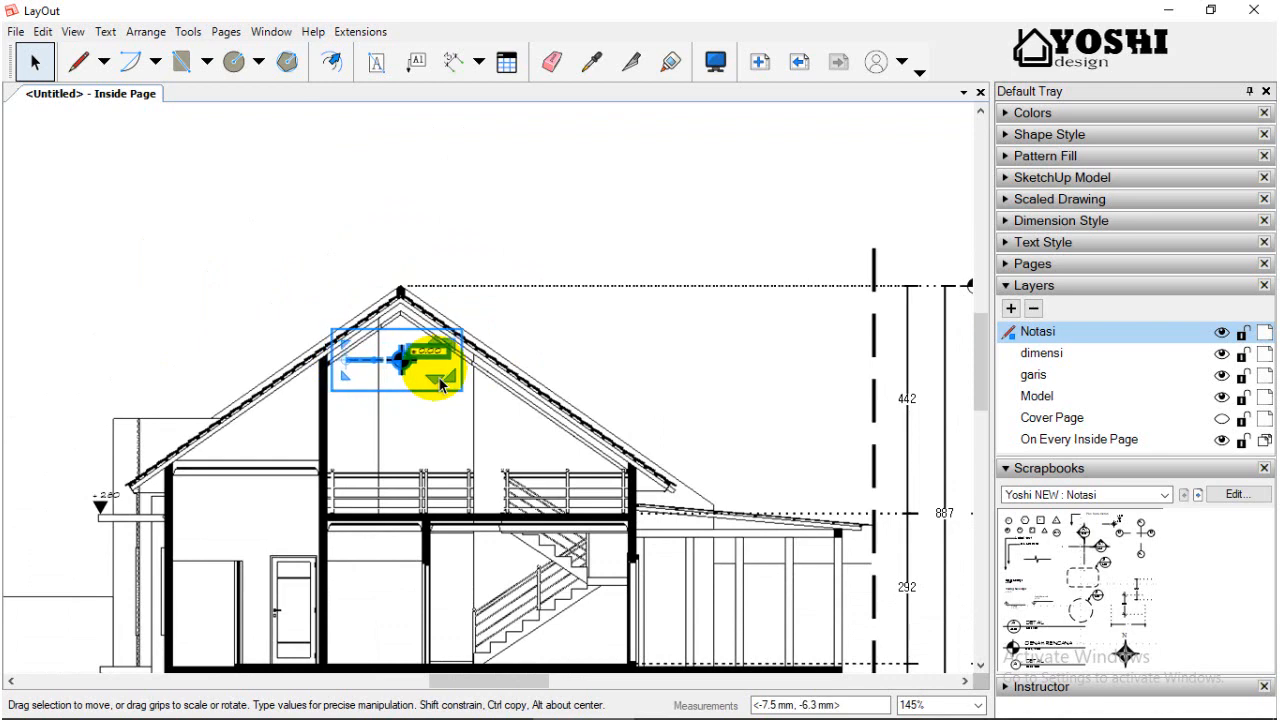
Add the line Ring Balk above the level value in the gable marker and widen its text box to fit the name.
{"action": "scroll", "coordinate": [257, 320], "scroll_direction": "up", "scroll_amount": 4}
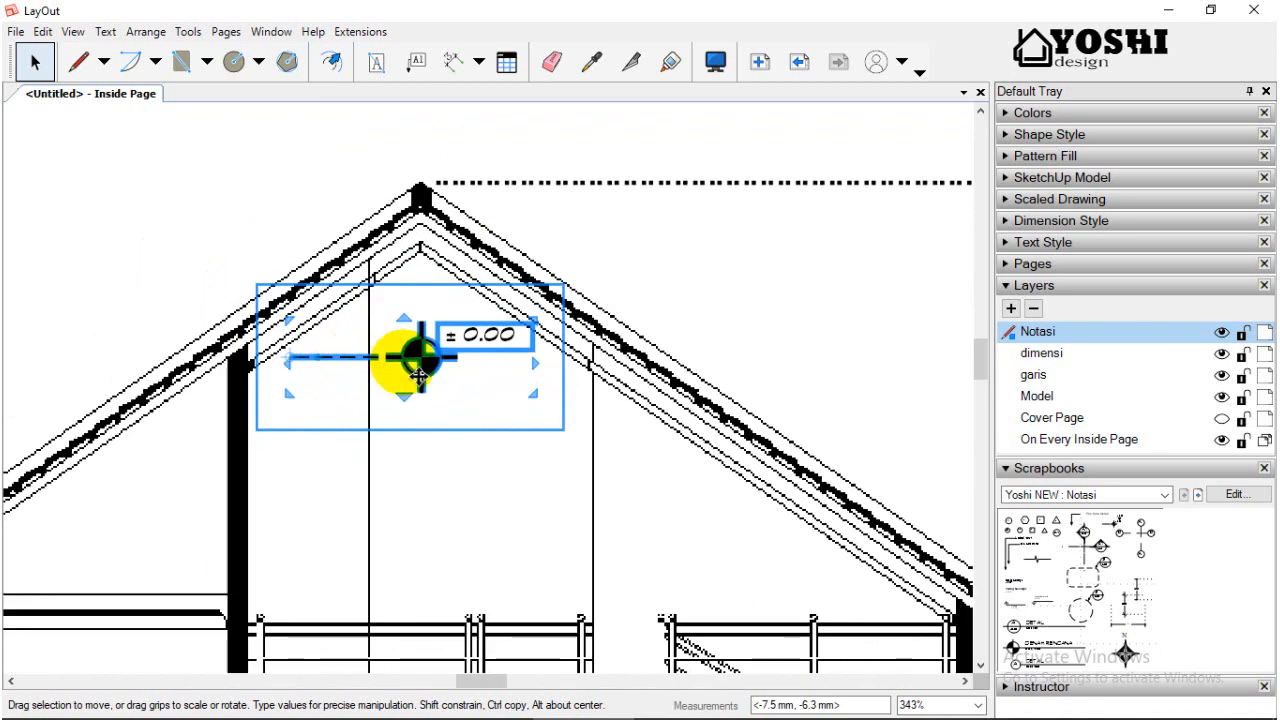
{"action": "double_click", "coordinate": [453, 356]}
{"action": "double_click", "coordinate": [452, 336]}
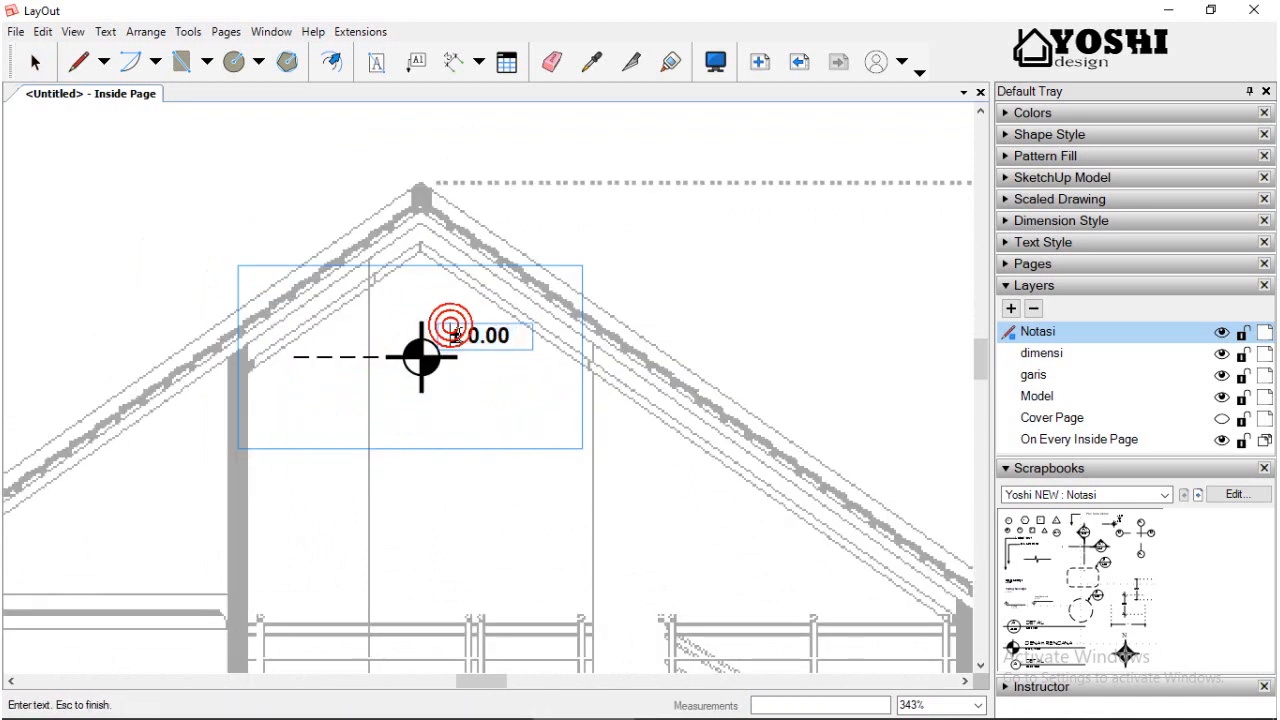
{"action": "key", "text": "Return"}
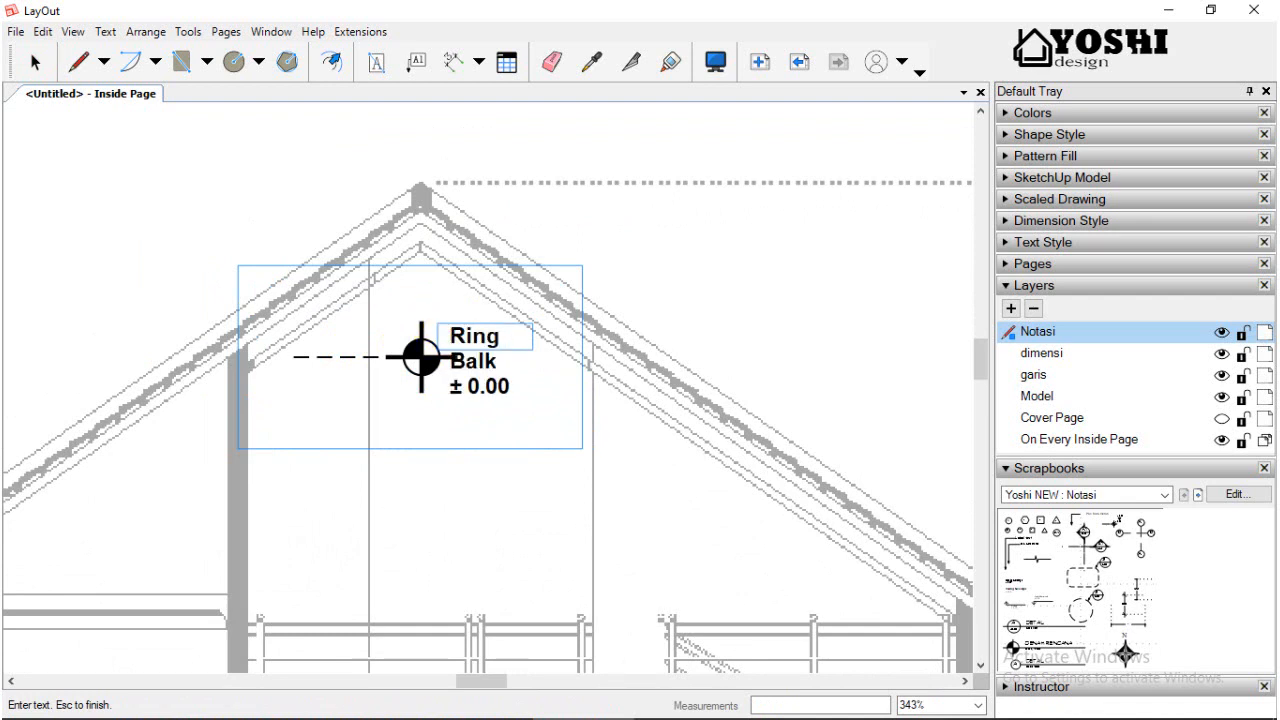
{"action": "left_click", "coordinate": [516, 357]}
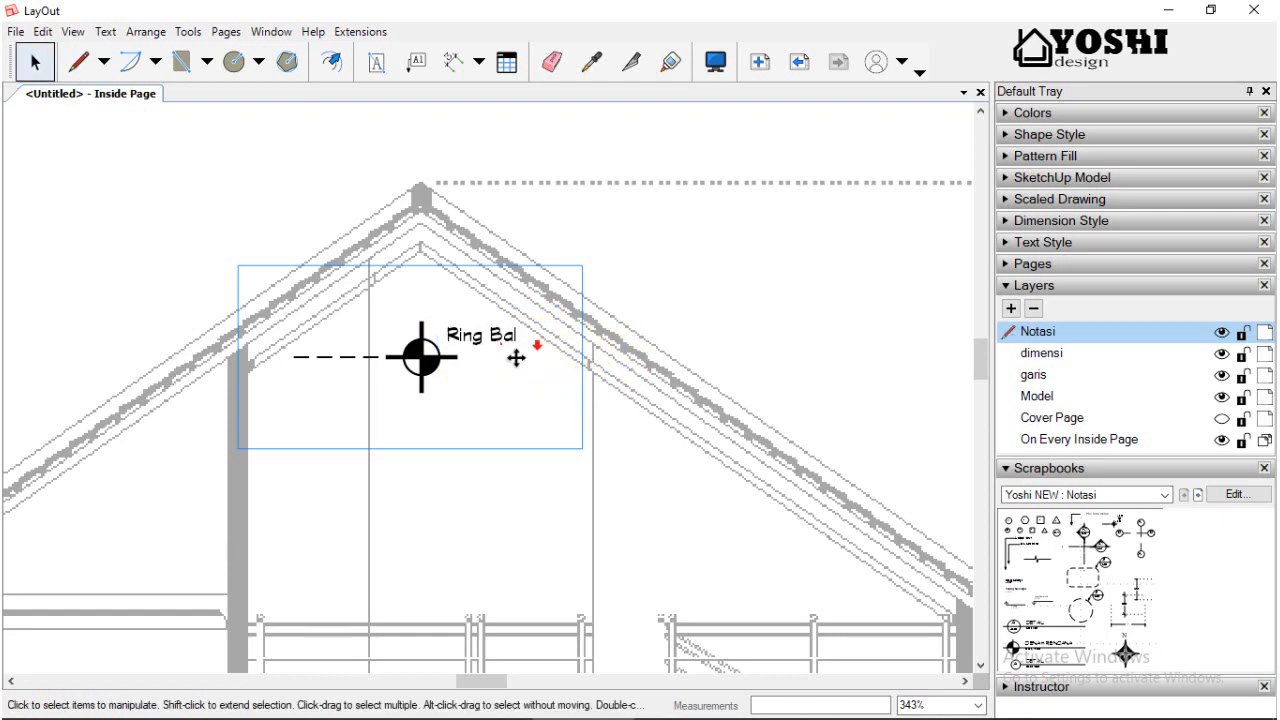
{"action": "mouse_move", "coordinate": [546, 349]}
{"action": "left_mouse_down"}
{"action": "mouse_move", "coordinate": [567, 350]}
{"action": "mouse_move", "coordinate": [528, 369]}
{"action": "mouse_move", "coordinate": [522, 352]}
{"action": "left_mouse_up"}
{"action": "scroll", "coordinate": [522, 352], "scroll_direction": "up", "scroll_amount": 5}
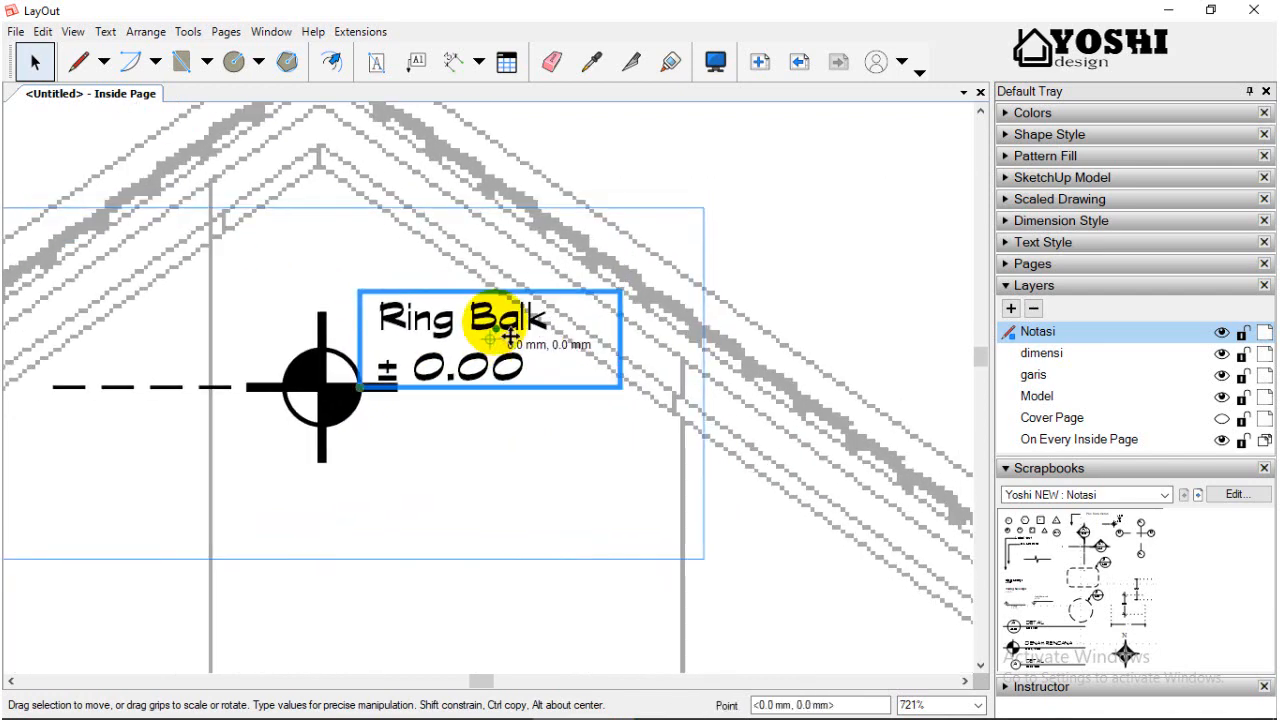
{"action": "scroll", "coordinate": [505, 340], "scroll_direction": "down", "scroll_amount": 4}
{"action": "left_click", "coordinate": [650, 330]}
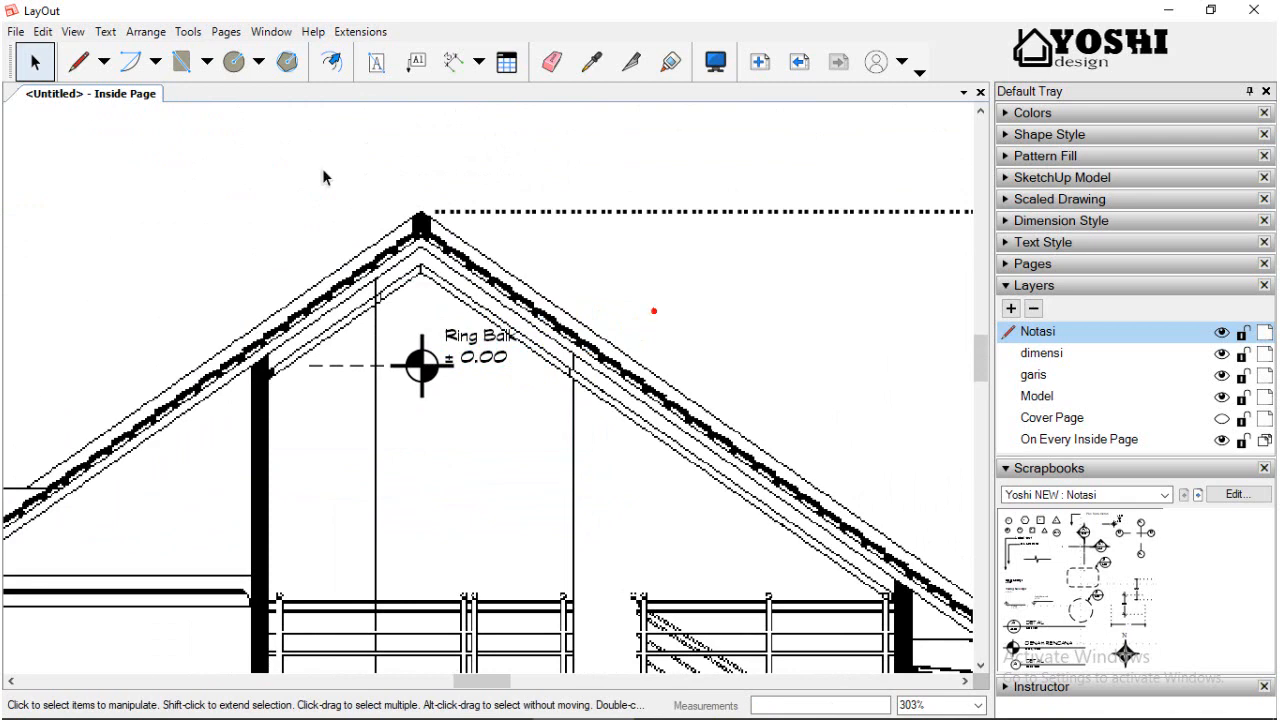
Measure the height from the tall interior wall's top to the ground floor with a temporary linear dimension.
{"action": "left_click", "coordinate": [453, 62]}
{"action": "left_click", "coordinate": [258, 372]}
{"action": "scroll", "coordinate": [345, 320], "scroll_direction": "down", "scroll_amount": 4}
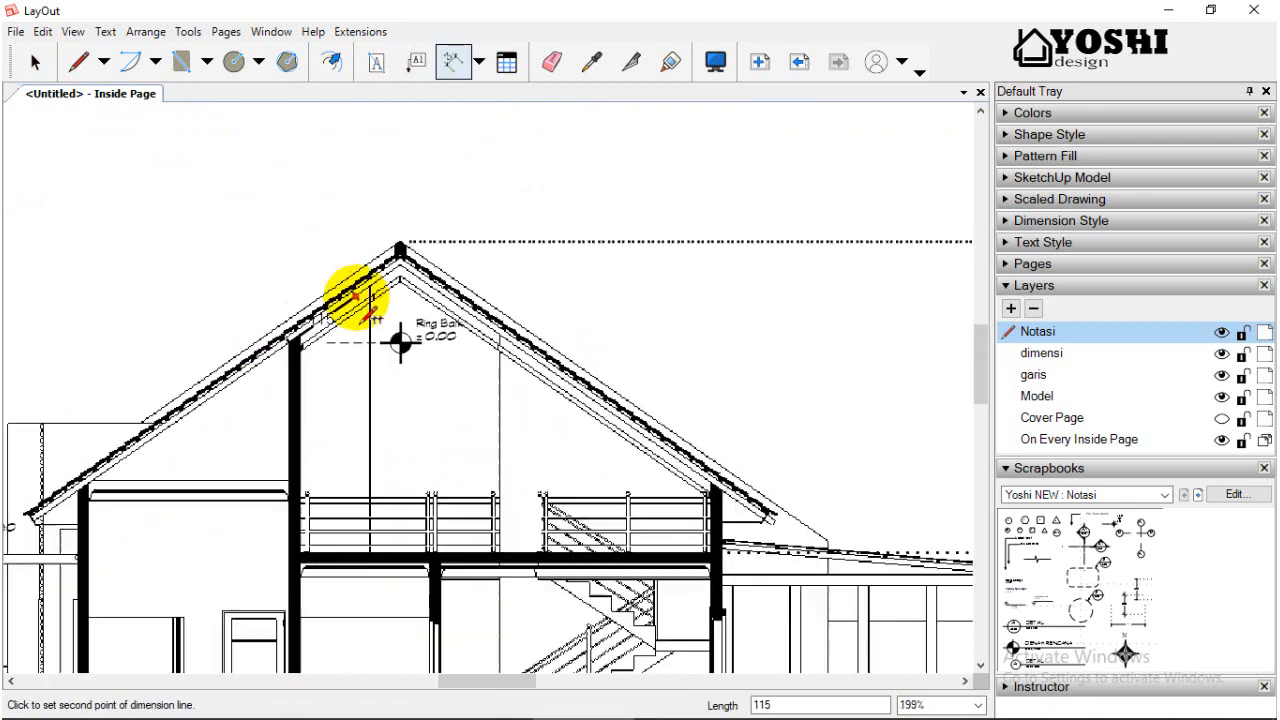
{"action": "scroll", "coordinate": [312, 622], "scroll_direction": "up", "scroll_amount": 1}
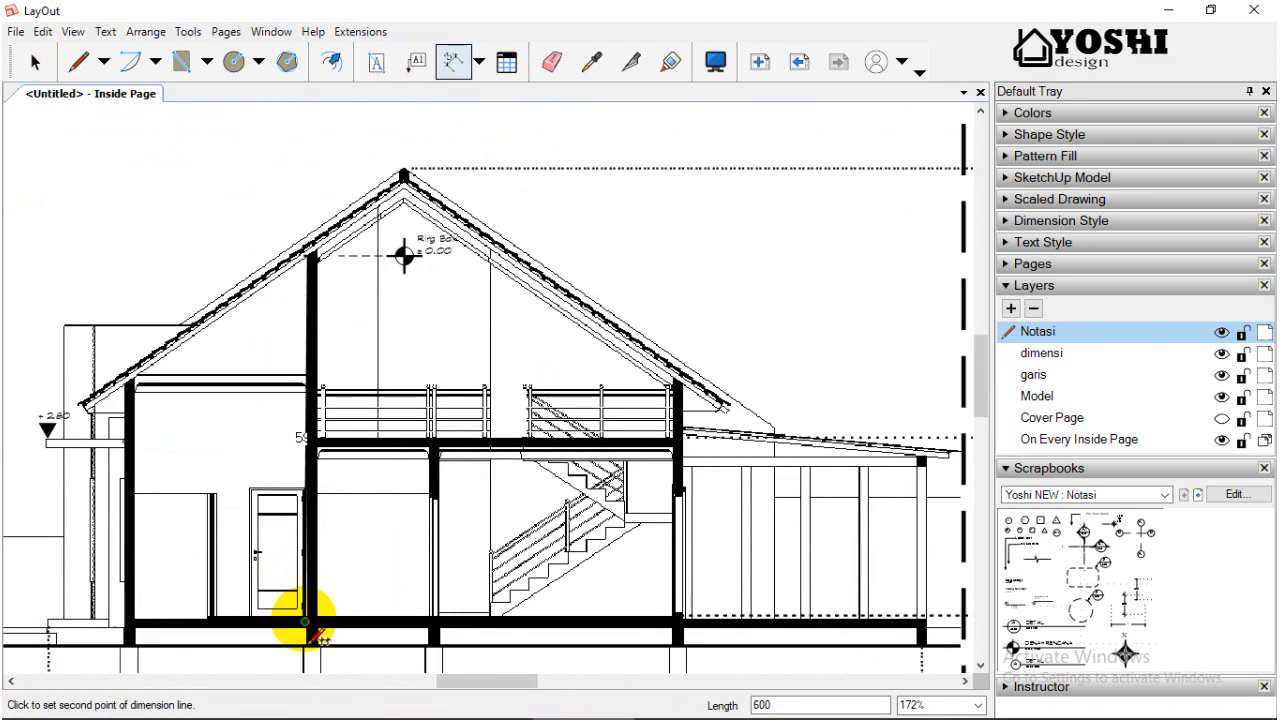
{"action": "left_click", "coordinate": [305, 616]}
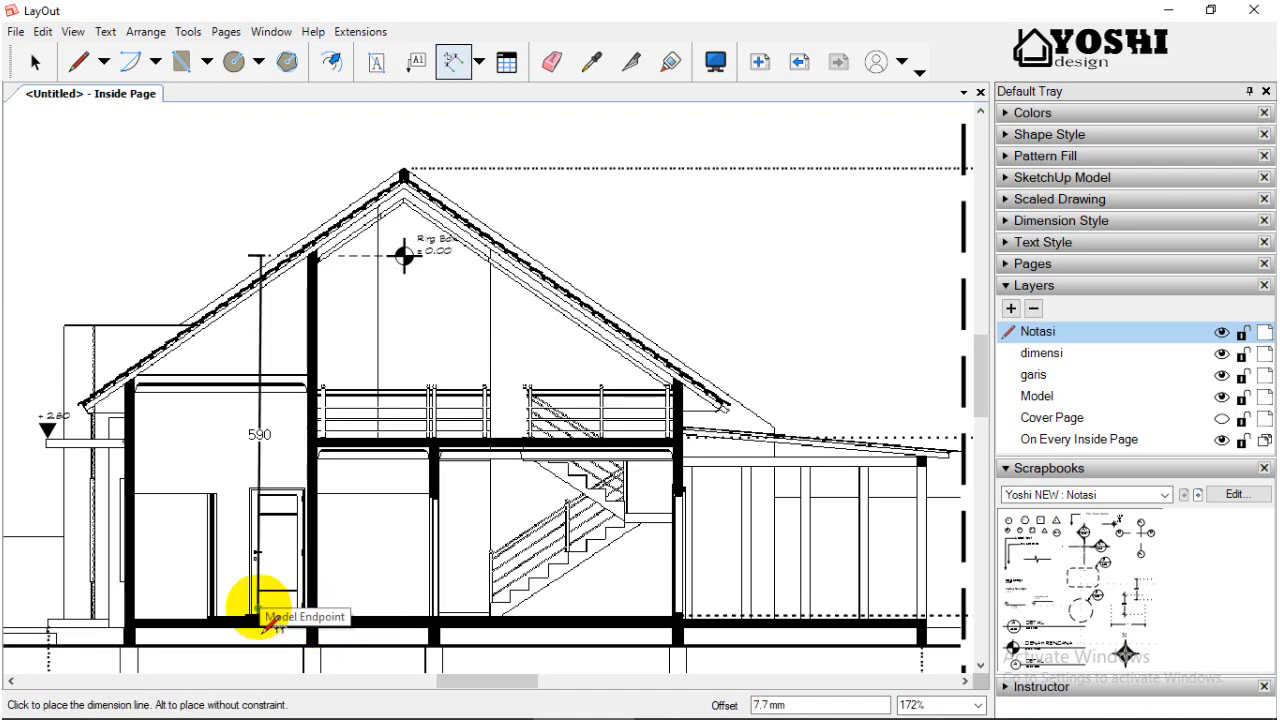
{"action": "left_click", "coordinate": [262, 622]}
{"action": "scroll", "coordinate": [400, 262], "scroll_direction": "up", "scroll_amount": 2}
{"action": "key", "text": "space"}
Replace the level value in the gable's Ring Balk marker with + 5.90.
{"action": "scroll", "coordinate": [410, 258], "scroll_direction": "up", "scroll_amount": 5}
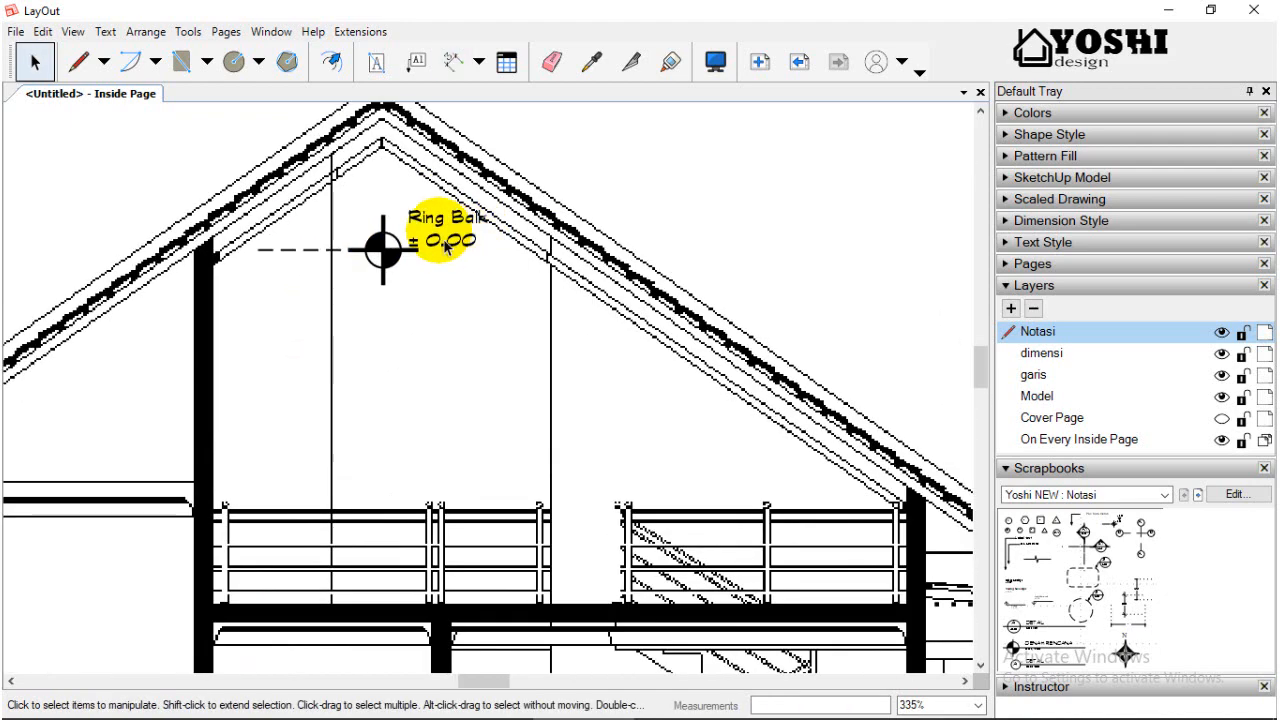
{"action": "double_click", "coordinate": [425, 262]}
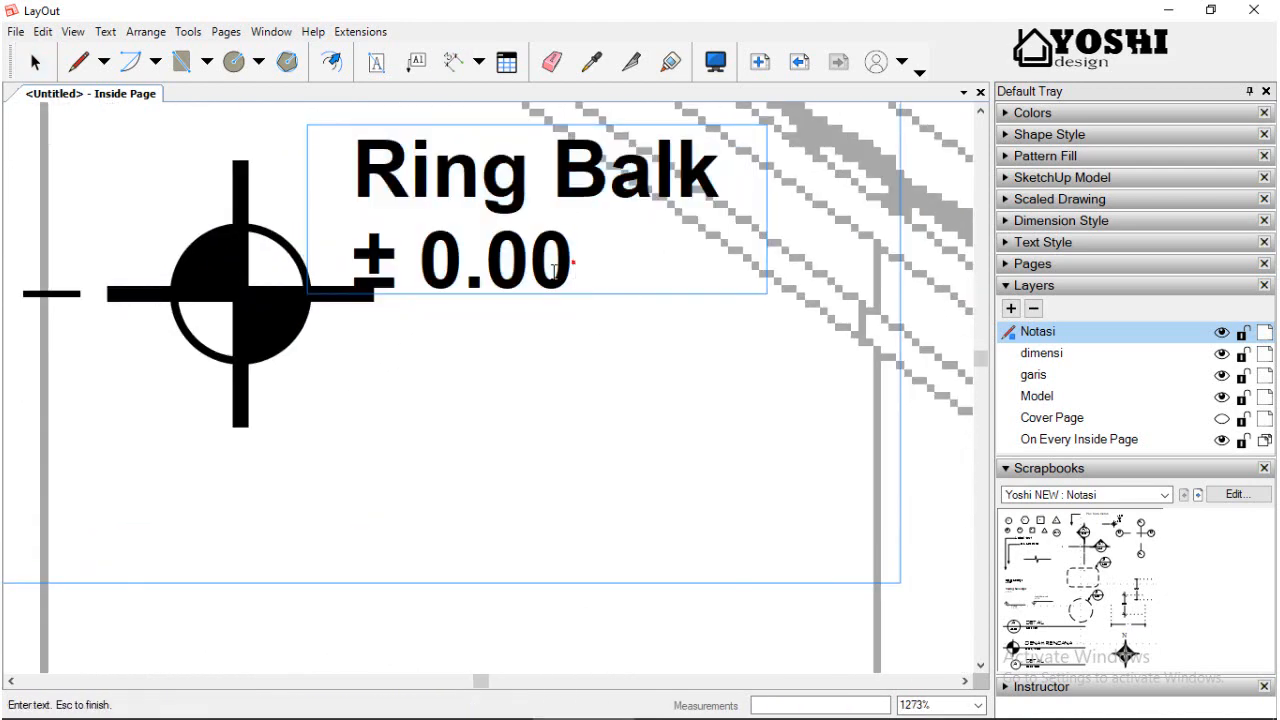
{"action": "triple_click", "coordinate": [390, 268]}
{"action": "type", "text": "+ 5"}
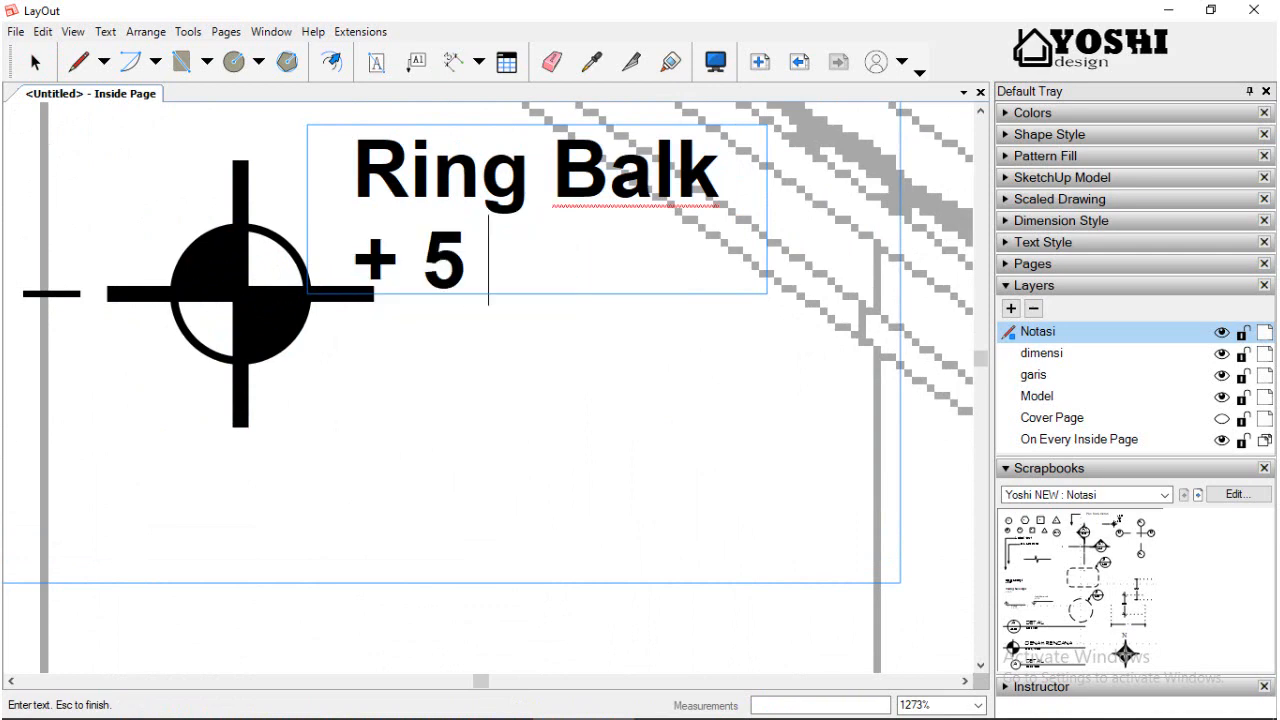
{"action": "type", "text": ".90"}
{"action": "key", "text": "Escape"}
{"action": "scroll", "coordinate": [416, 452], "scroll_direction": "down", "scroll_amount": 2}
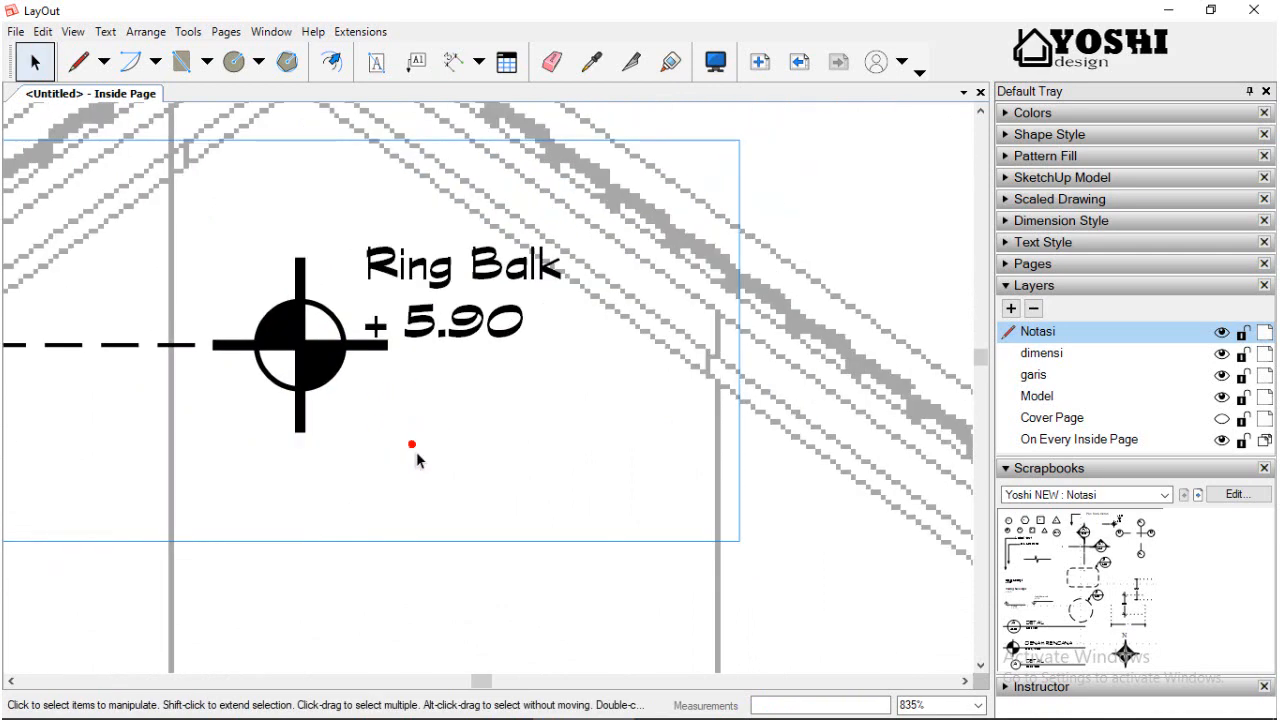
{"action": "left_click", "coordinate": [465, 318]}
{"action": "scroll", "coordinate": [461, 350], "scroll_direction": "down", "scroll_amount": 1}
{"action": "left_click", "coordinate": [757, 263]}
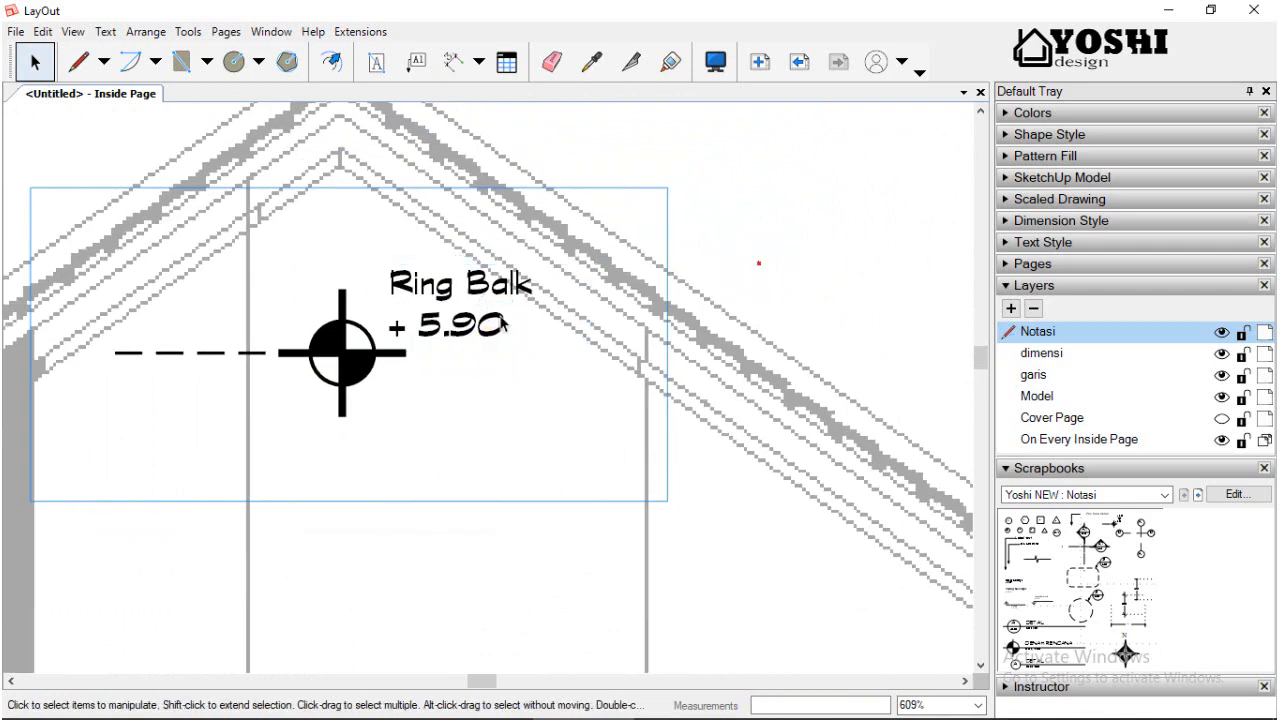
{"action": "scroll", "coordinate": [660, 277], "scroll_direction": "down", "scroll_amount": 4}
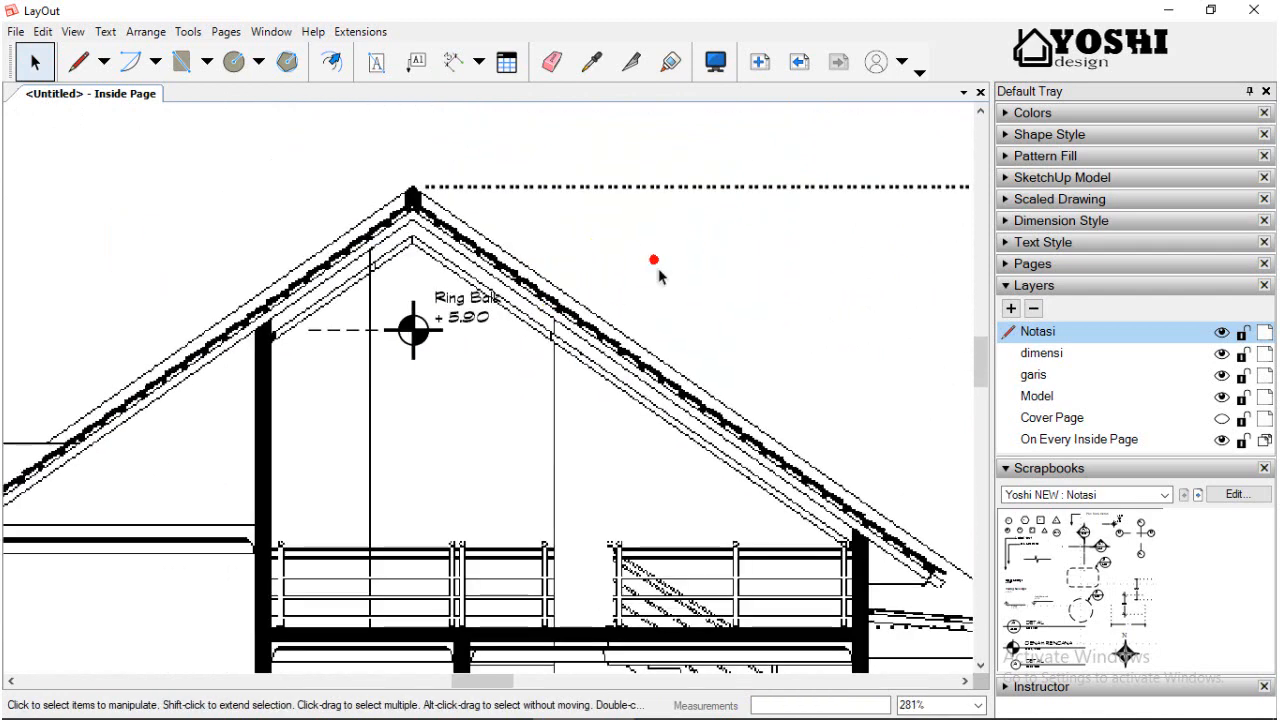
Nudge the gable's Ring Balk marker sideways until its dashed leader reaches the top of the tall interior wall.
{"action": "left_click_drag", "start_coordinate": [478, 330], "coordinate": [458, 336]}
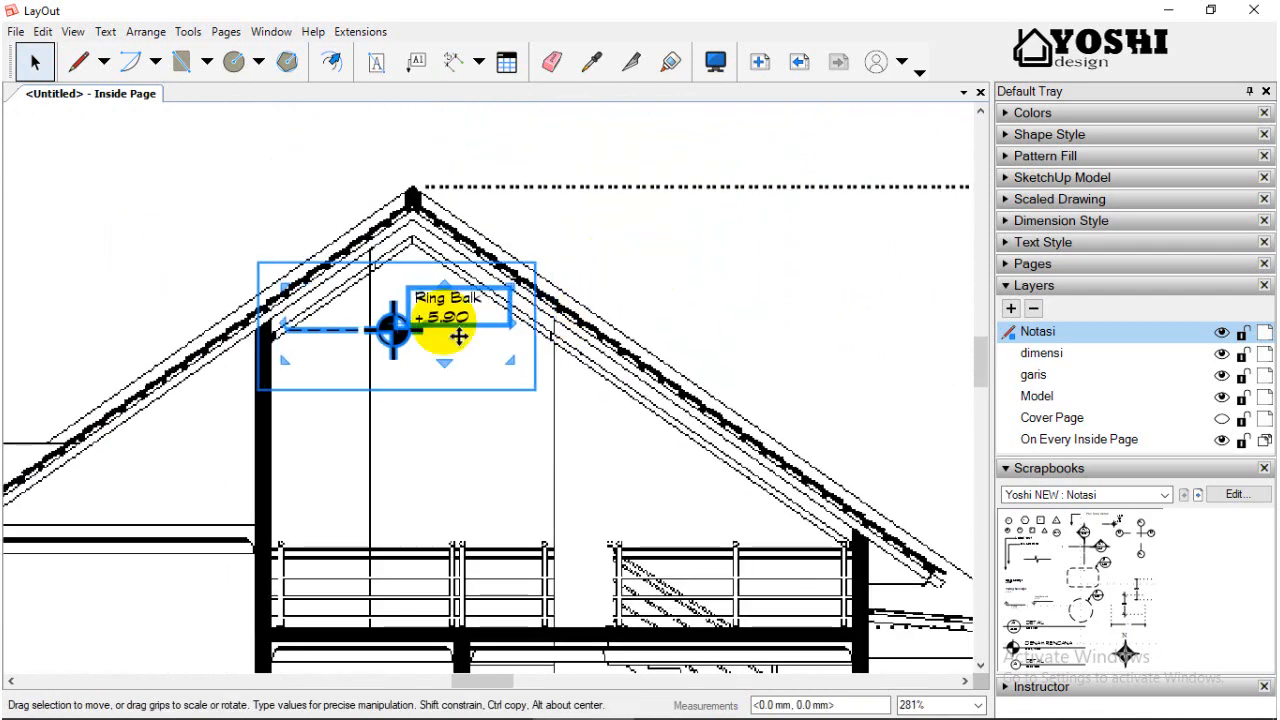
{"action": "key", "text": "Left"}
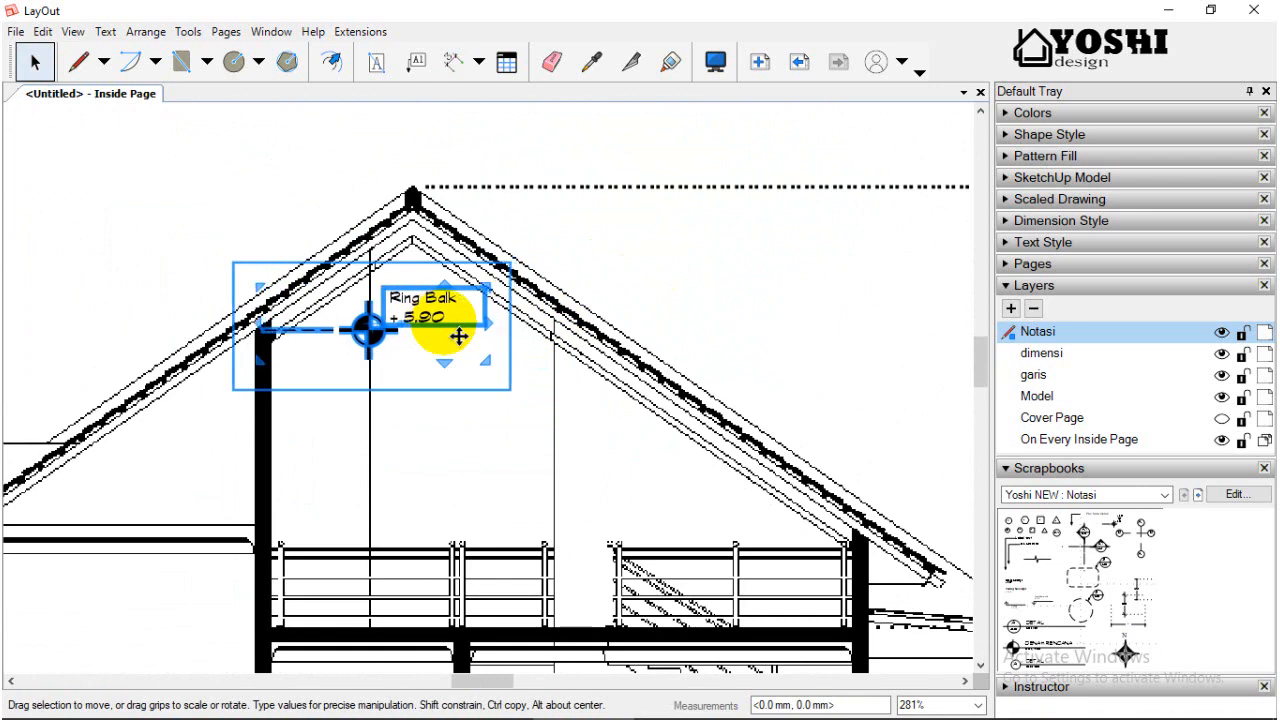
{"action": "key", "text": "Left"}
{"action": "key", "text": "Left"}
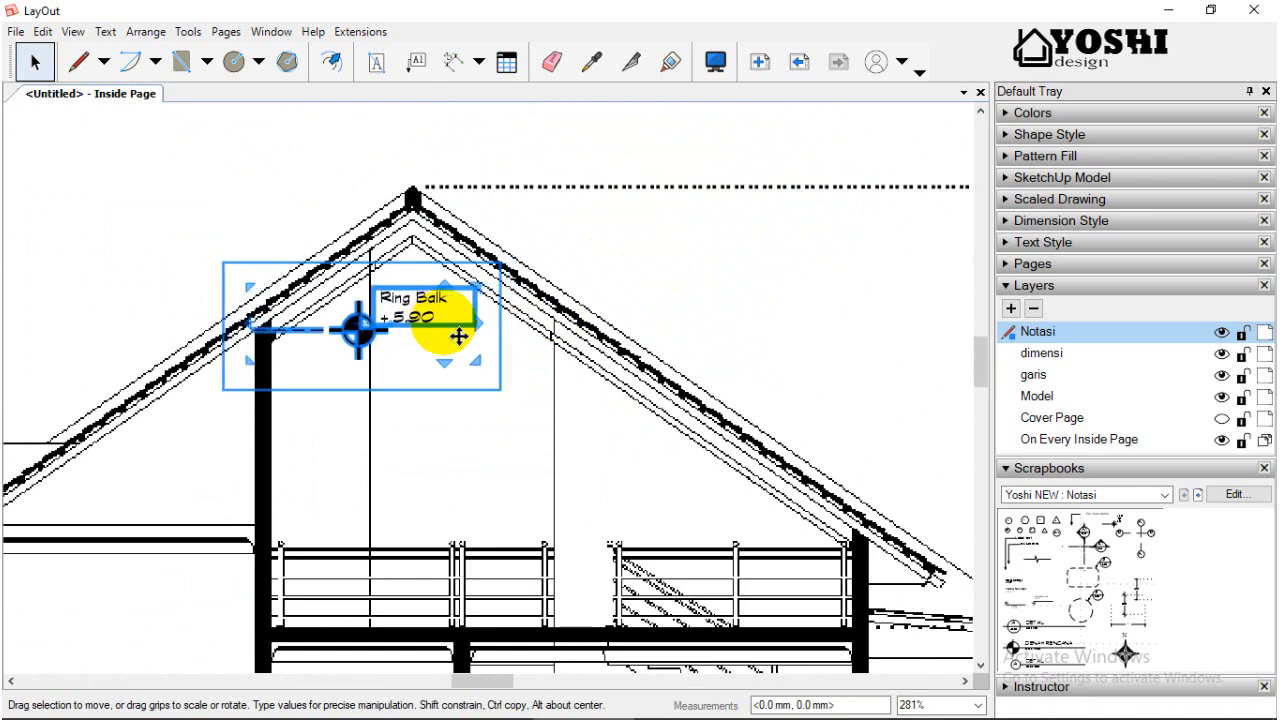
Copy the Ring Balk marker to the top of the outer wall beside the stairs, with its leader starting at the wall.
{"action": "scroll", "coordinate": [458, 336], "scroll_direction": "down", "scroll_amount": 3}
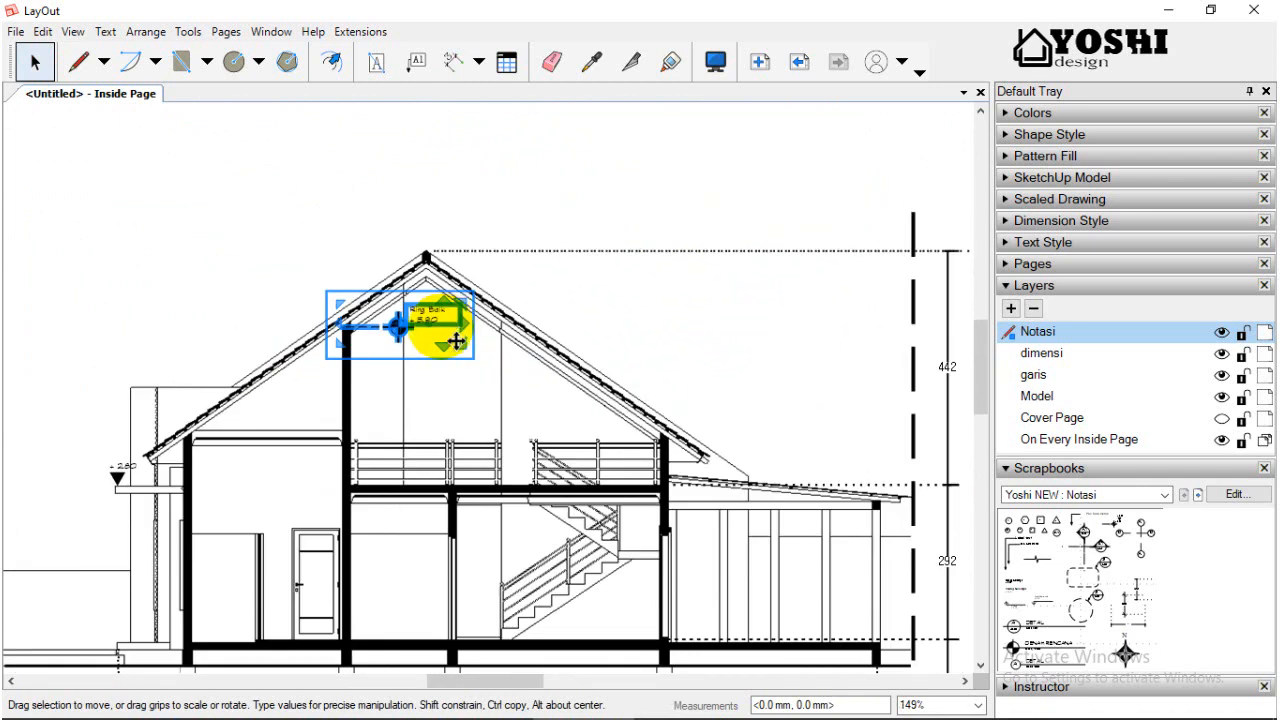
{"action": "mouse_move", "coordinate": [423, 346]}
{"action": "left_mouse_down"}
{"action": "mouse_move", "coordinate": [769, 455]}
{"action": "mouse_move", "coordinate": [762, 440]}
{"action": "mouse_move", "coordinate": [655, 440]}
{"action": "mouse_move", "coordinate": [668, 445]}
{"action": "mouse_move", "coordinate": [608, 459]}
{"action": "mouse_move", "coordinate": [618, 470]}
{"action": "left_mouse_up"}
{"action": "scroll", "coordinate": [757, 429], "scroll_direction": "up", "scroll_amount": 5}
{"action": "scroll", "coordinate": [620, 462], "scroll_direction": "down", "scroll_amount": 8}
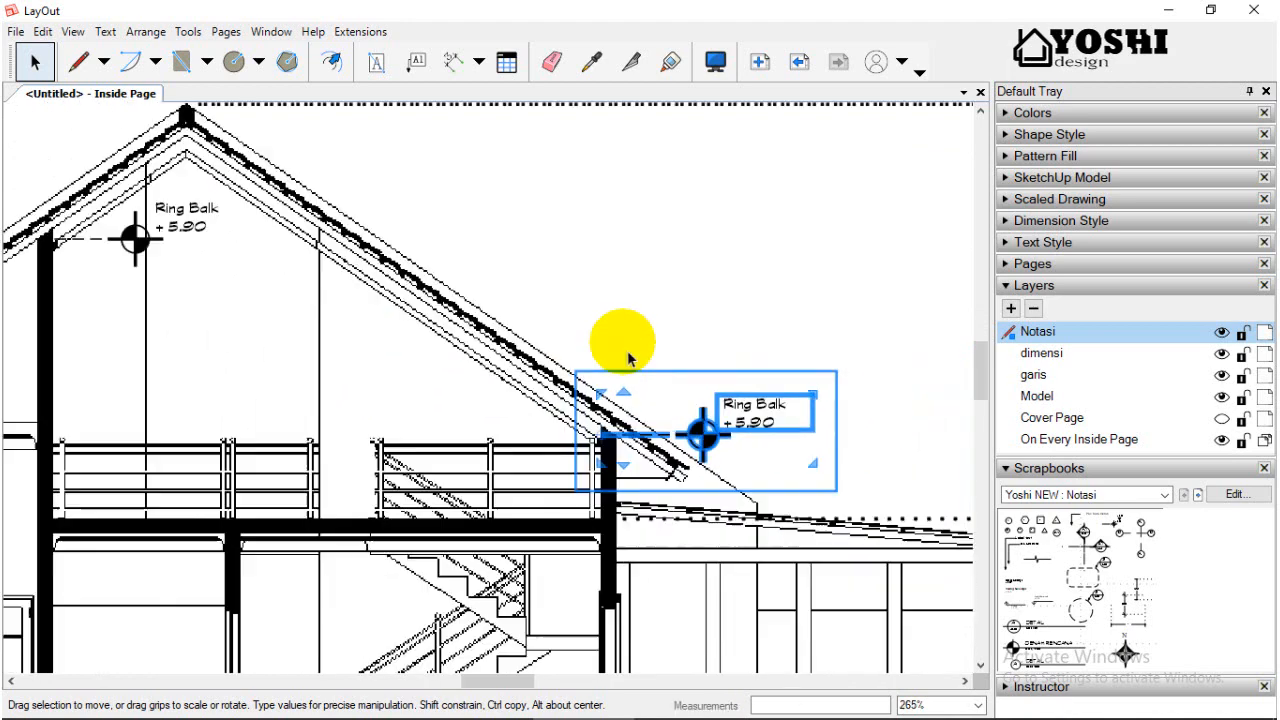
Measure the height from the stair-side outer wall's top to the ground floor with a temporary linear dimension.
{"action": "left_click", "coordinate": [453, 62]}
{"action": "scroll", "coordinate": [620, 400], "scroll_direction": "up", "scroll_amount": 8}
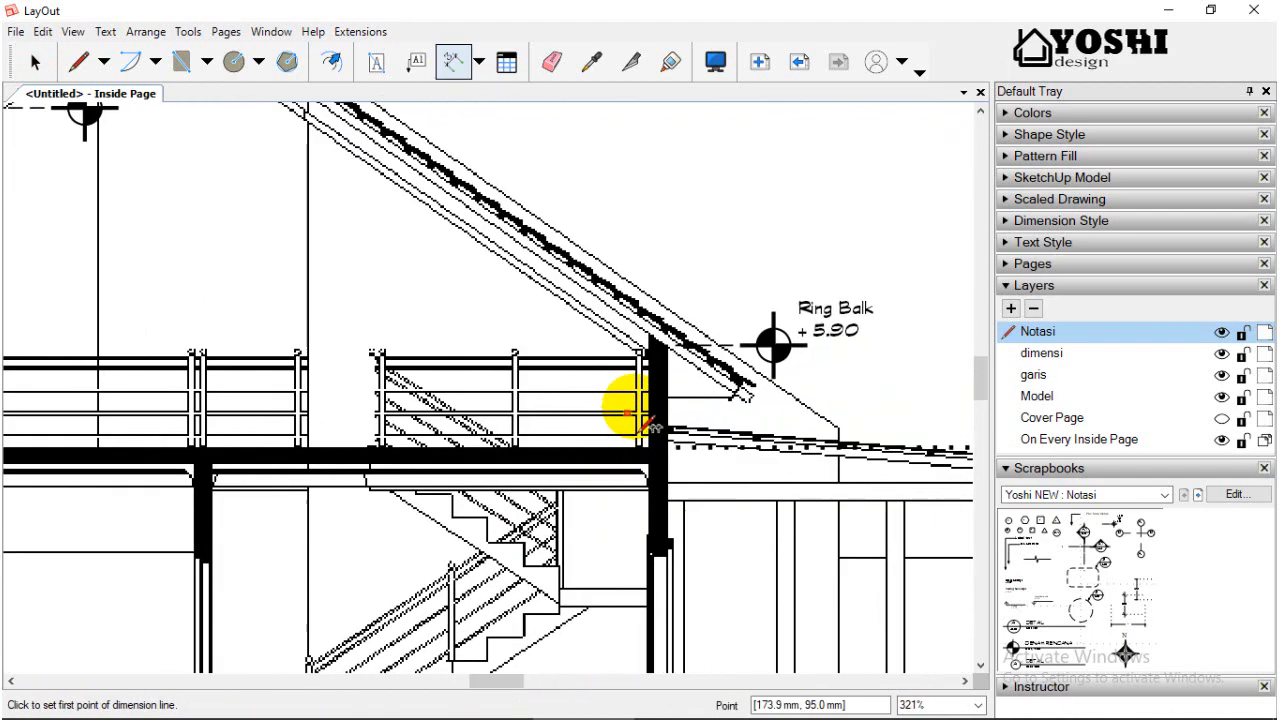
{"action": "left_click", "coordinate": [647, 318]}
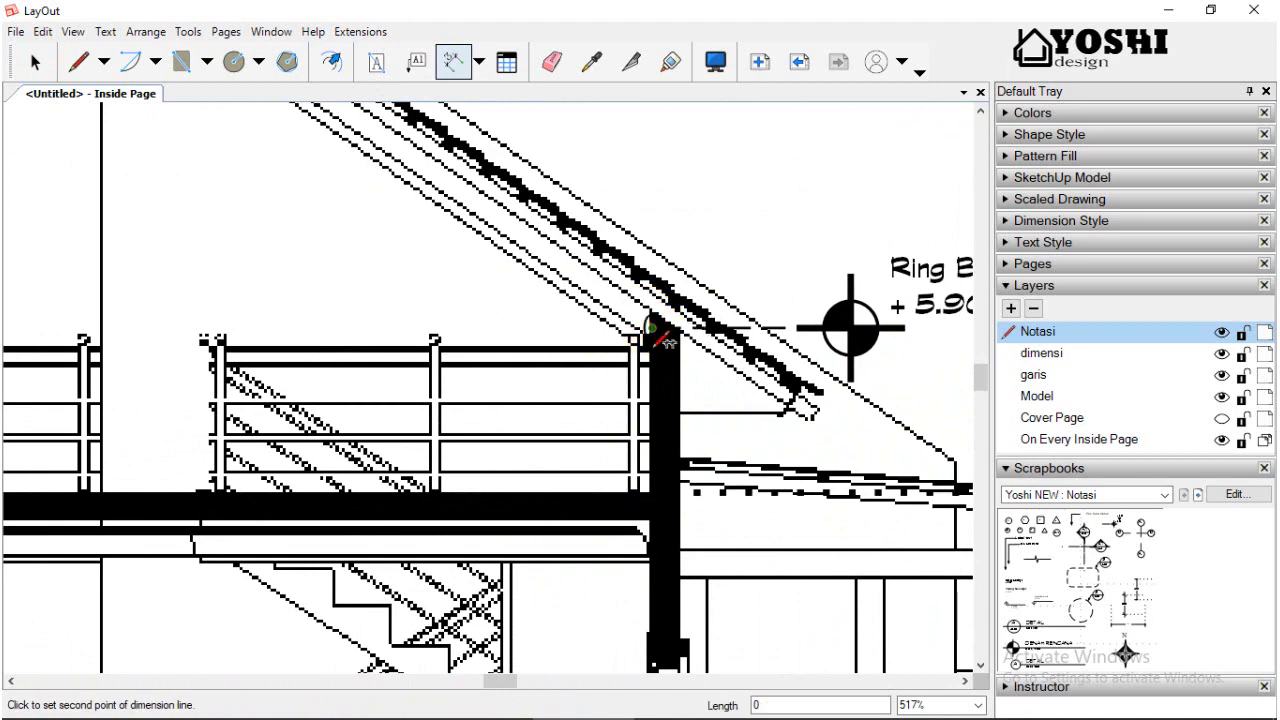
{"action": "scroll", "coordinate": [631, 323], "scroll_direction": "down", "scroll_amount": 6}
{"action": "scroll", "coordinate": [615, 458], "scroll_direction": "up", "scroll_amount": 3}
{"action": "scroll", "coordinate": [641, 466], "scroll_direction": "up", "scroll_amount": 1}
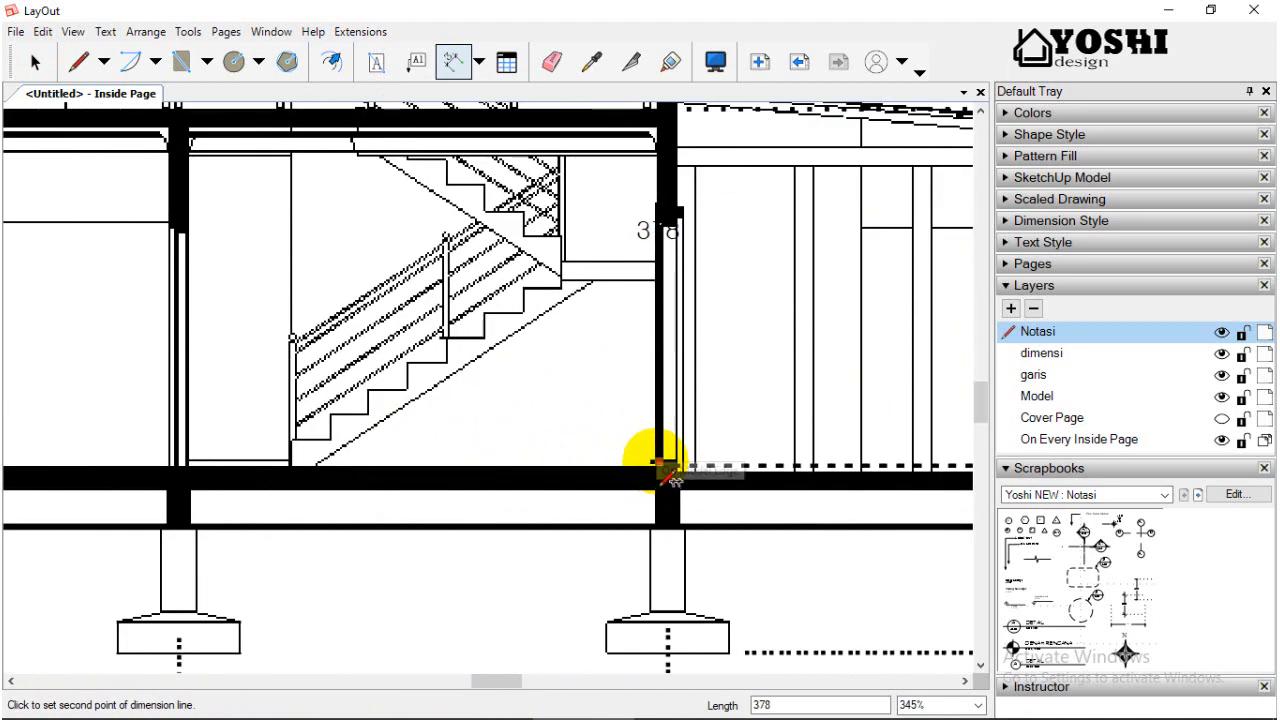
{"action": "left_click", "coordinate": [660, 467]}
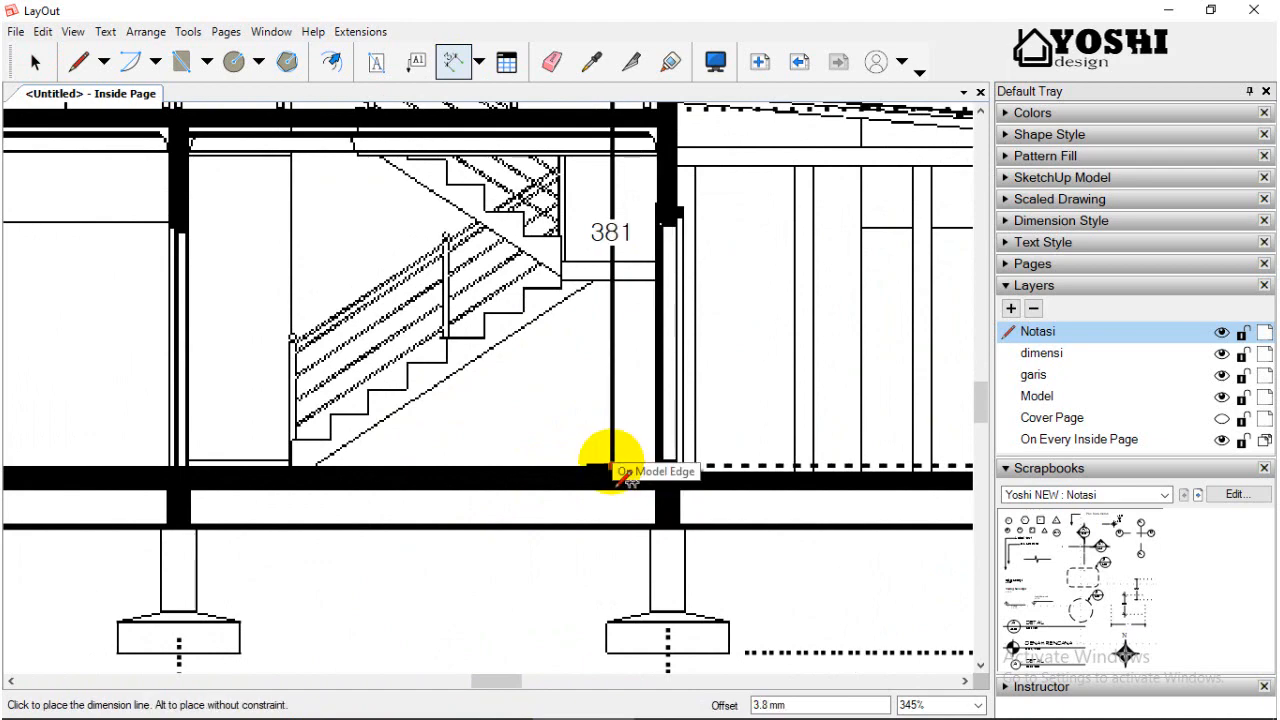
{"action": "left_click", "coordinate": [611, 470]}
{"action": "scroll", "coordinate": [608, 457], "scroll_direction": "down", "scroll_amount": 3}
{"action": "scroll", "coordinate": [714, 329], "scroll_direction": "up", "scroll_amount": 5}
{"action": "key", "text": "space"}
Replace the level value in the copied Ring Balk marker at the stair-side outer wall with + 3.80.
{"action": "left_click", "coordinate": [692, 375]}
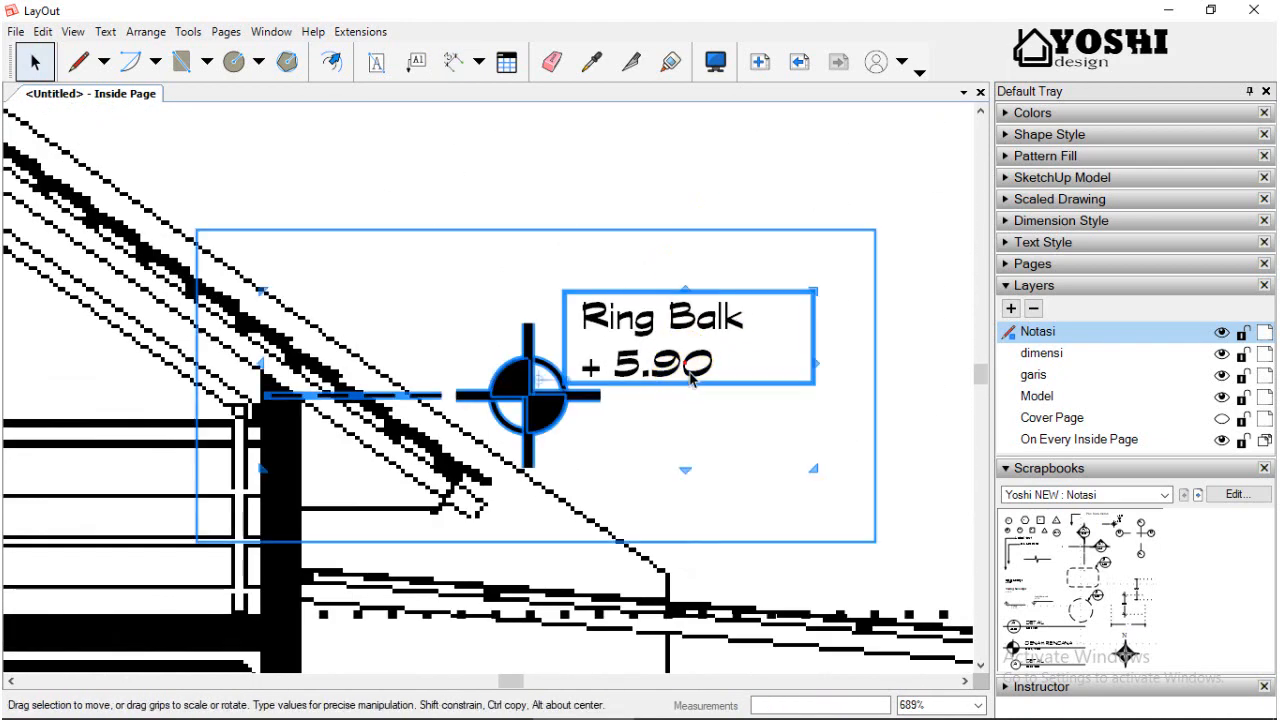
{"action": "scroll", "coordinate": [692, 375], "scroll_direction": "up", "scroll_amount": 2}
{"action": "double_click", "coordinate": [692, 375]}
{"action": "double_click", "coordinate": [617, 363]}
{"action": "left_click", "coordinate": [731, 363]}
{"action": "double_click", "coordinate": [646, 375]}
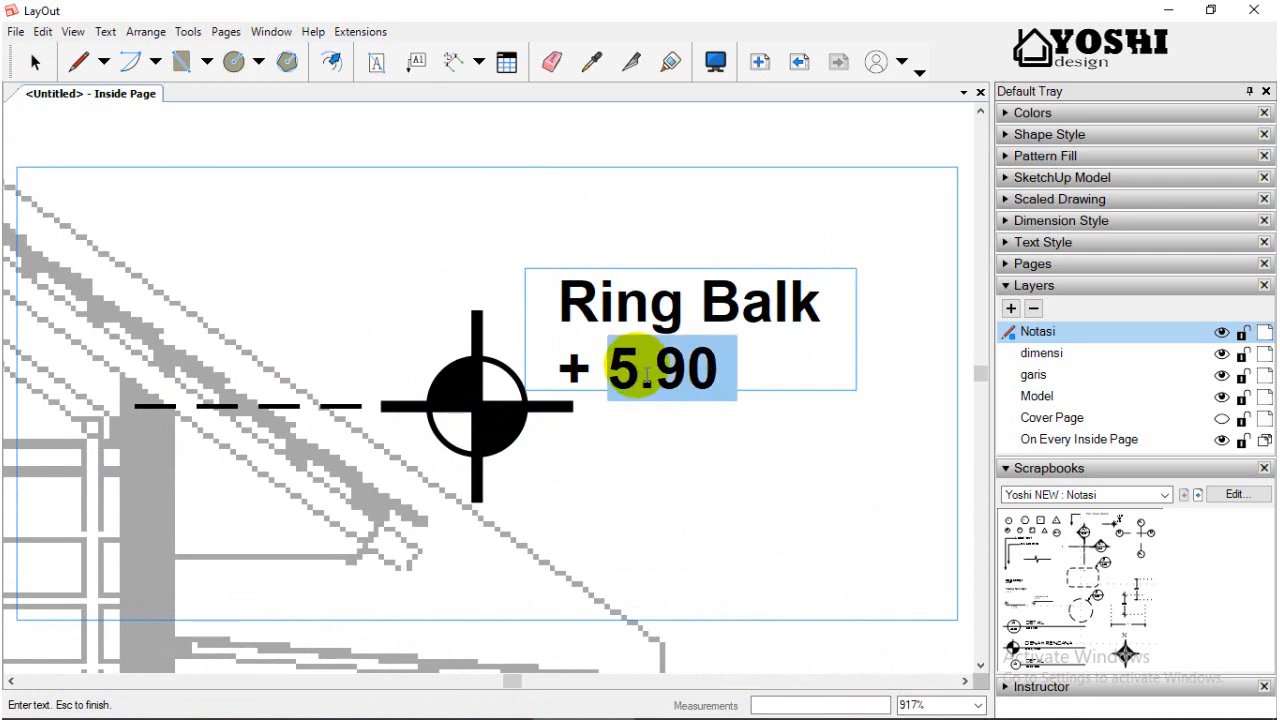
{"action": "type", "text": "3."}
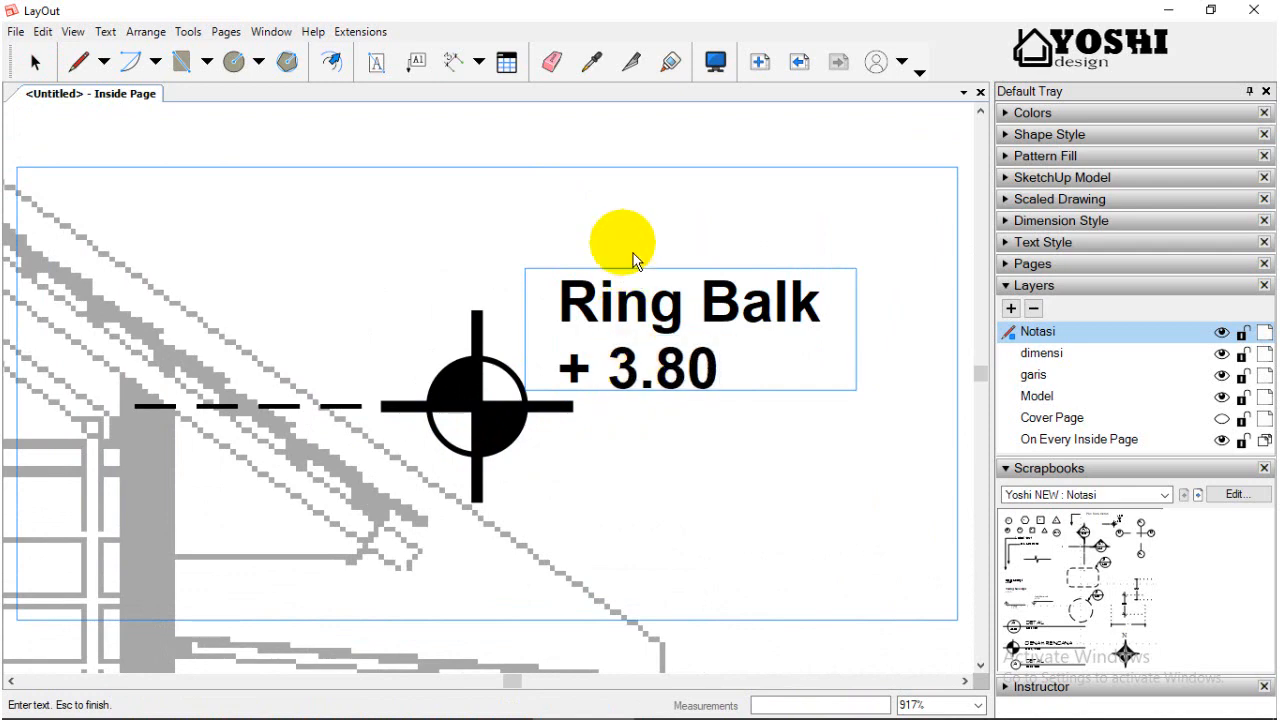
{"action": "left_click", "coordinate": [633, 253]}
{"action": "scroll", "coordinate": [628, 230], "scroll_direction": "down", "scroll_amount": 3}
{"action": "left_click", "coordinate": [628, 230]}
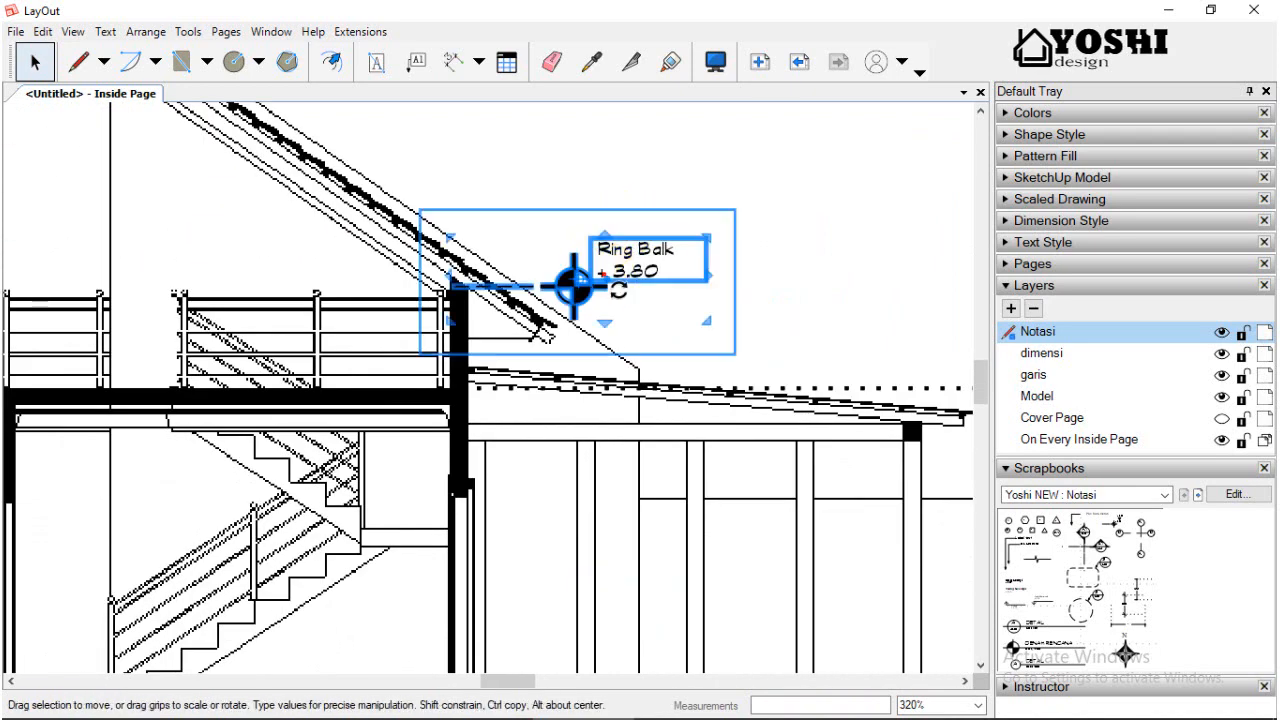
{"action": "left_click", "coordinate": [586, 277]}
Copy the triangular level marker from the outer canopy to the stair landing, with its tip resting on the landing surface.
{"action": "scroll", "coordinate": [586, 272], "scroll_direction": "down", "scroll_amount": 3}
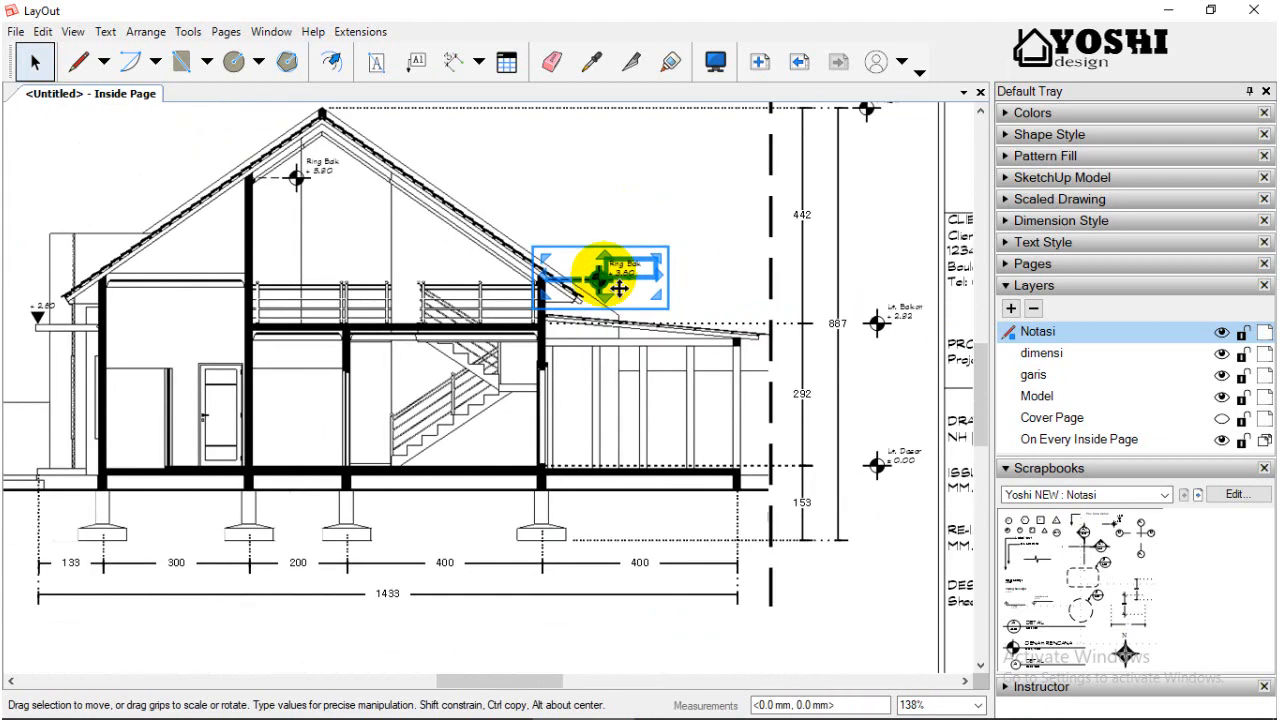
{"action": "scroll", "coordinate": [565, 306], "scroll_direction": "down", "scroll_amount": 1}
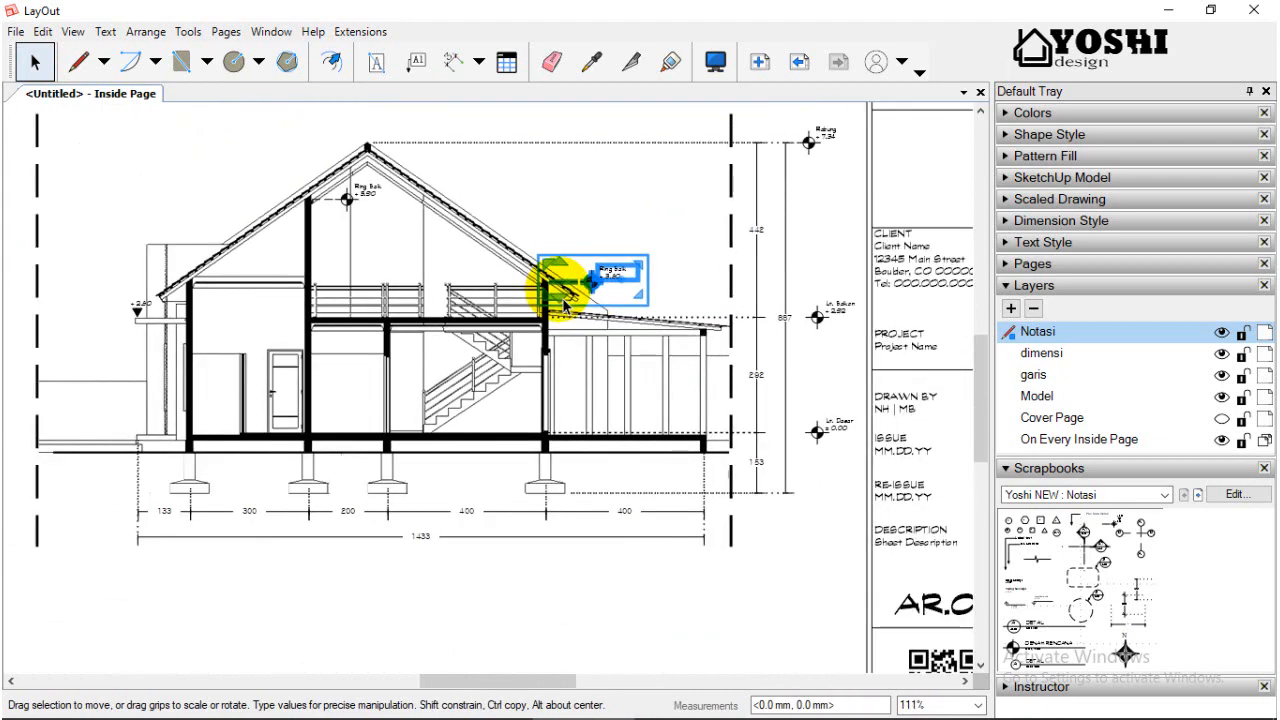
{"action": "scroll", "coordinate": [550, 292], "scroll_direction": "up", "scroll_amount": 2}
{"action": "scroll", "coordinate": [557, 290], "scroll_direction": "down", "scroll_amount": 2}
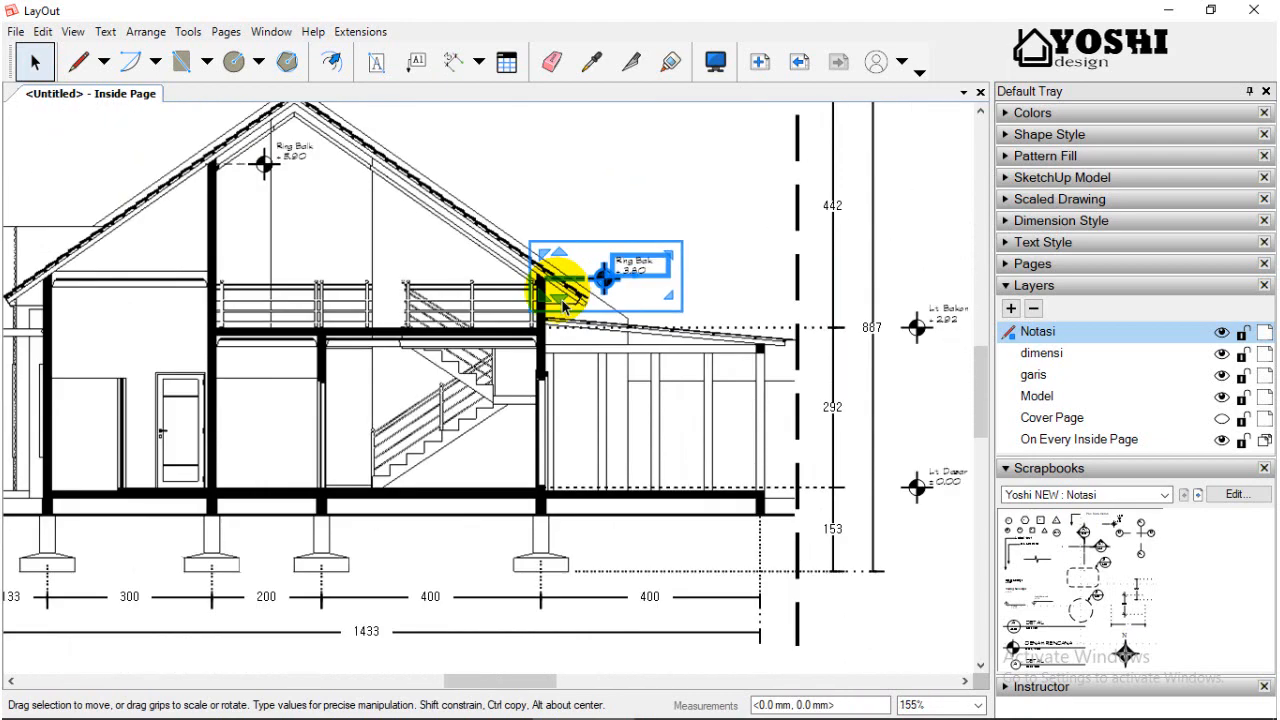
{"action": "left_click", "coordinate": [157, 333]}
{"action": "scroll", "coordinate": [165, 331], "scroll_direction": "up", "scroll_amount": 1}
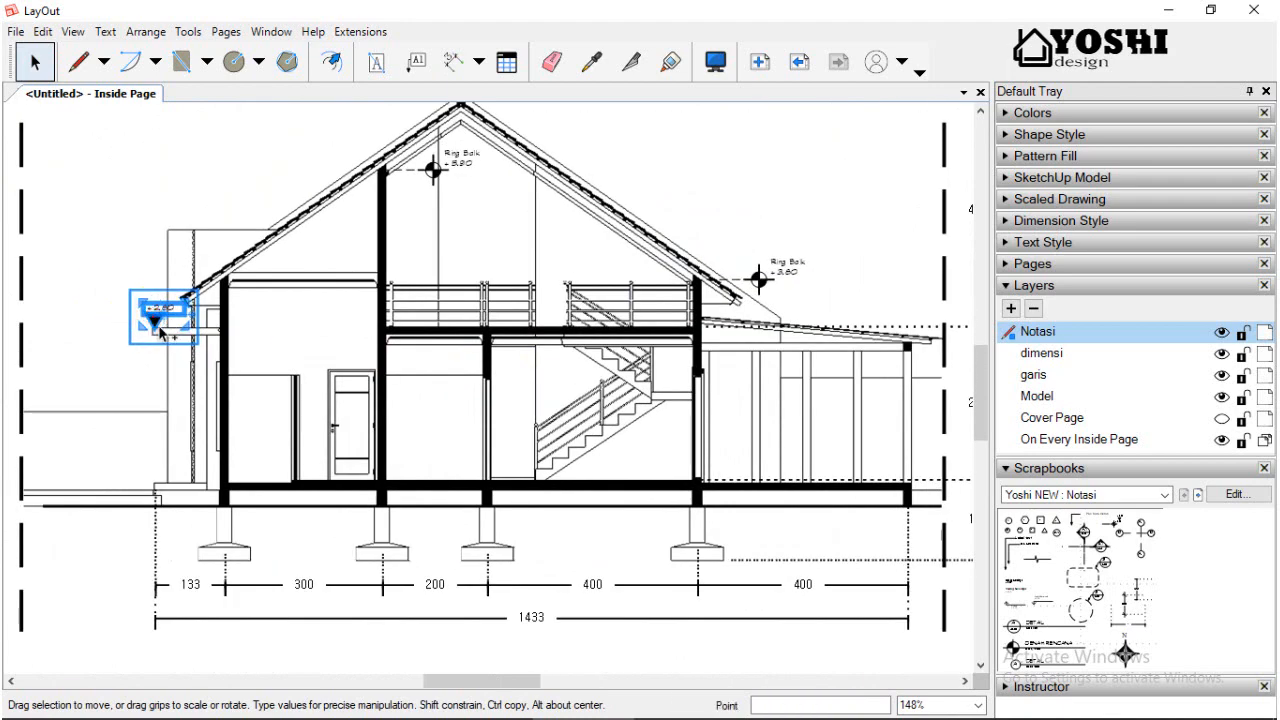
{"action": "left_click_drag", "start_coordinate": [160, 333], "coordinate": [668, 397]}
{"action": "scroll", "coordinate": [687, 395], "scroll_direction": "up", "scroll_amount": 4}
{"action": "scroll", "coordinate": [676, 430], "scroll_direction": "up", "scroll_amount": 5}
{"action": "scroll", "coordinate": [668, 400], "scroll_direction": "down", "scroll_amount": 5}
{"action": "left_click", "coordinate": [680, 502]}
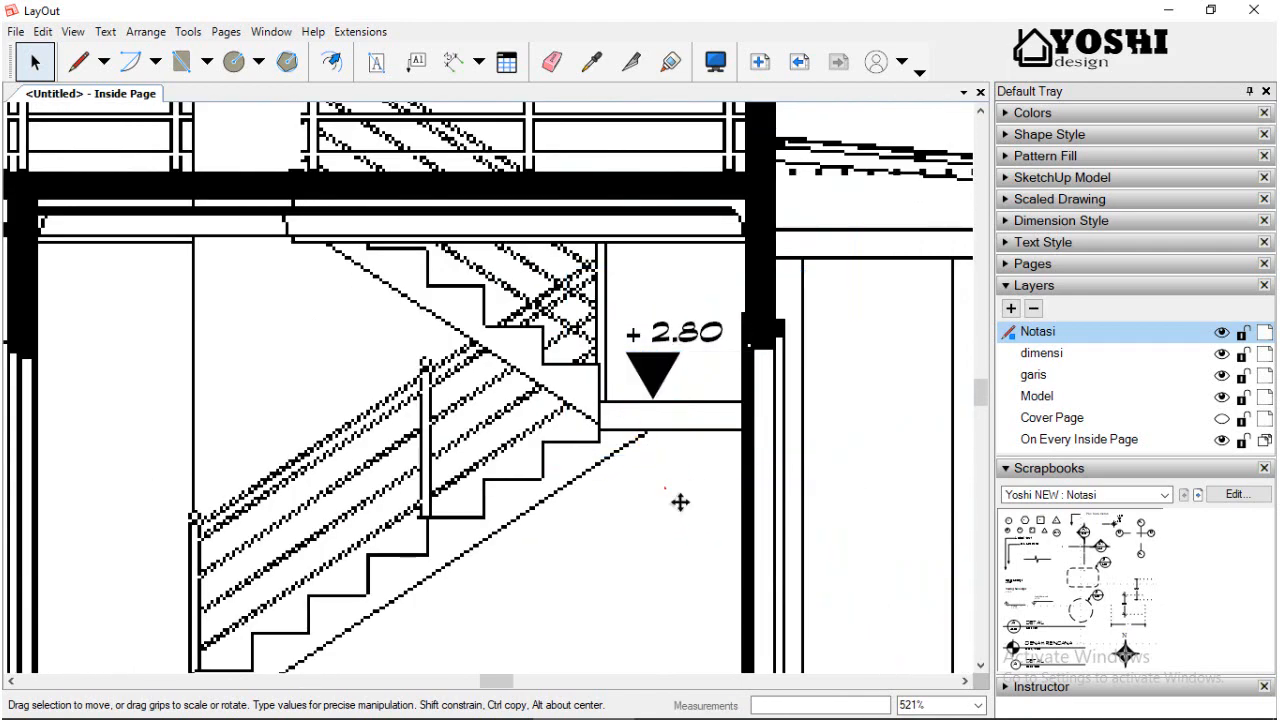
{"action": "scroll", "coordinate": [680, 502], "scroll_direction": "down", "scroll_amount": 2}
{"action": "left_click", "coordinate": [680, 502]}
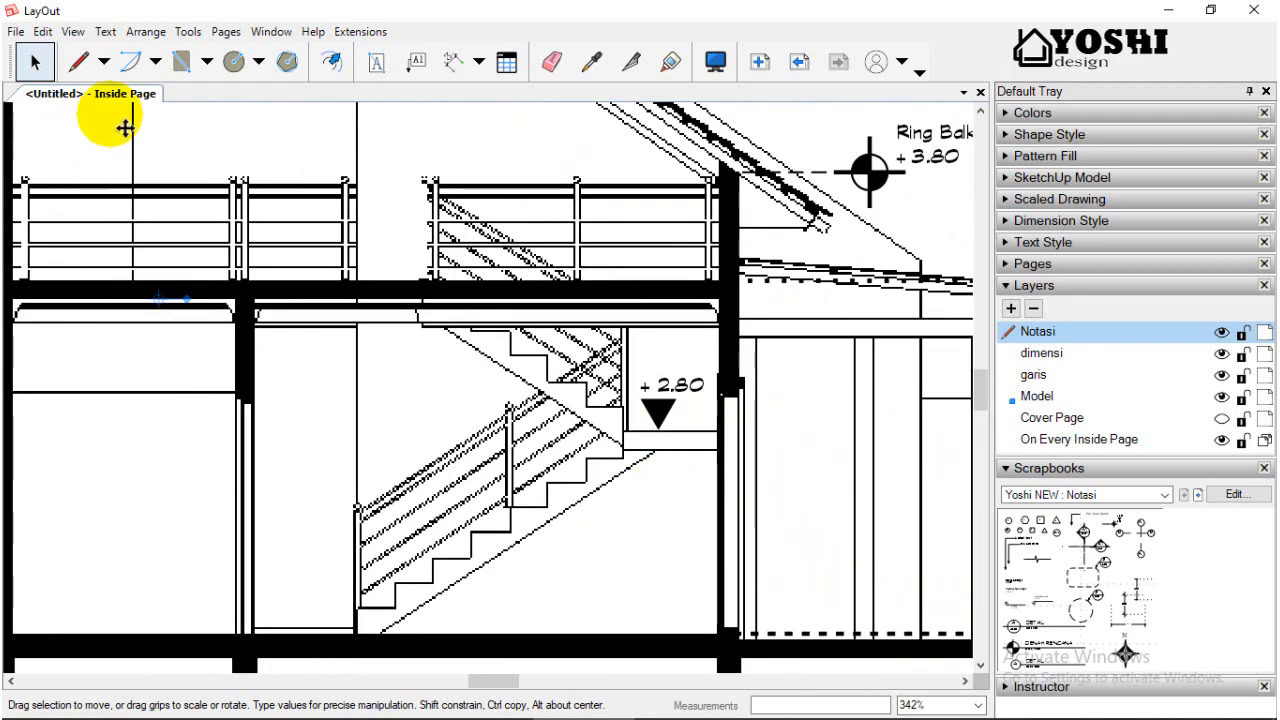
Measure the height from the stair landing to the ground floor with a temporary linear dimension.
{"action": "left_click", "coordinate": [453, 61]}
{"action": "left_click", "coordinate": [700, 432]}
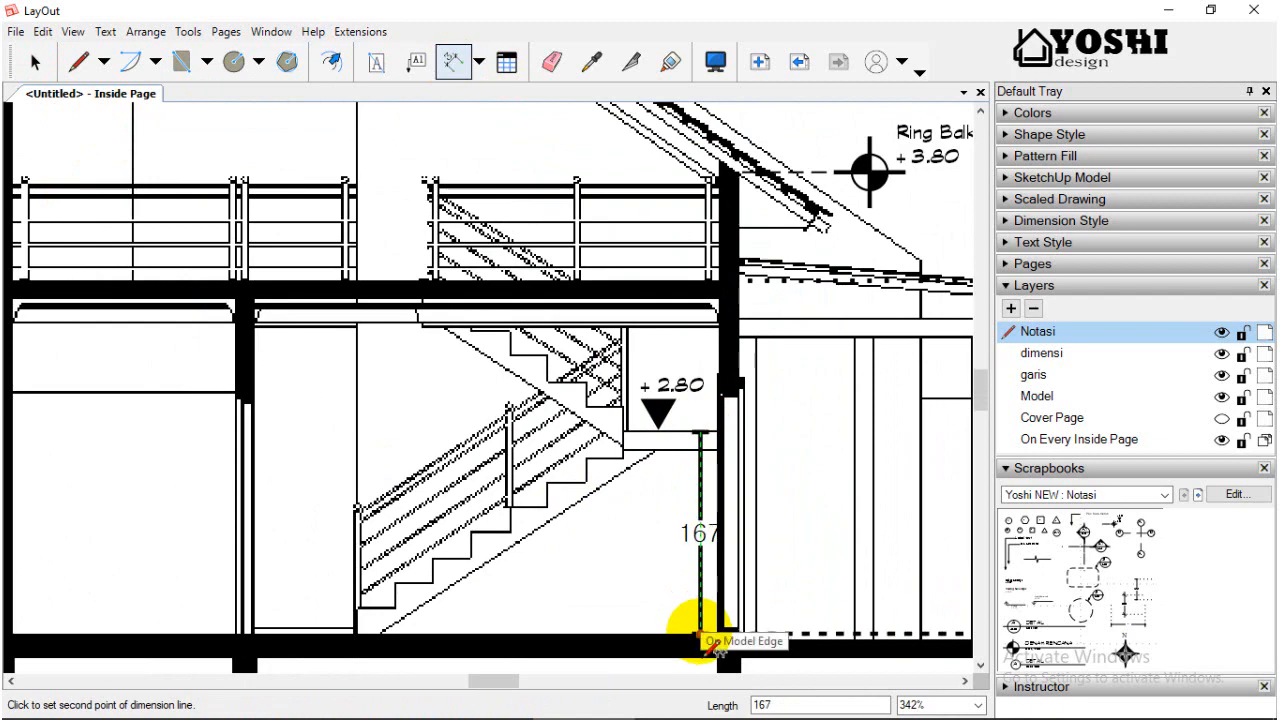
{"action": "left_click", "coordinate": [34, 61]}
Replace the level value in the stair landing's triangular marker with + 1.67.
{"action": "scroll", "coordinate": [672, 370], "scroll_direction": "up", "scroll_amount": 4}
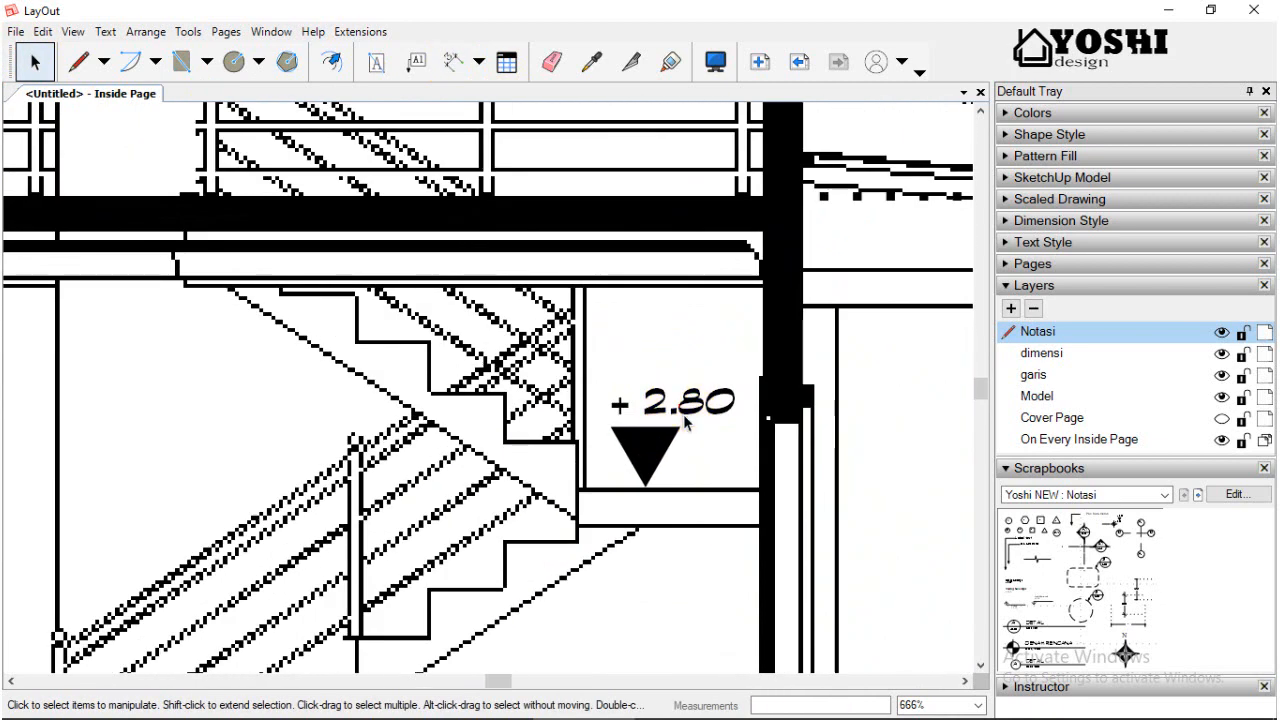
{"action": "scroll", "coordinate": [686, 423], "scroll_direction": "up", "scroll_amount": 1}
{"action": "double_click", "coordinate": [688, 415]}
{"action": "left_click_drag", "start_coordinate": [767, 403], "coordinate": [645, 400]}
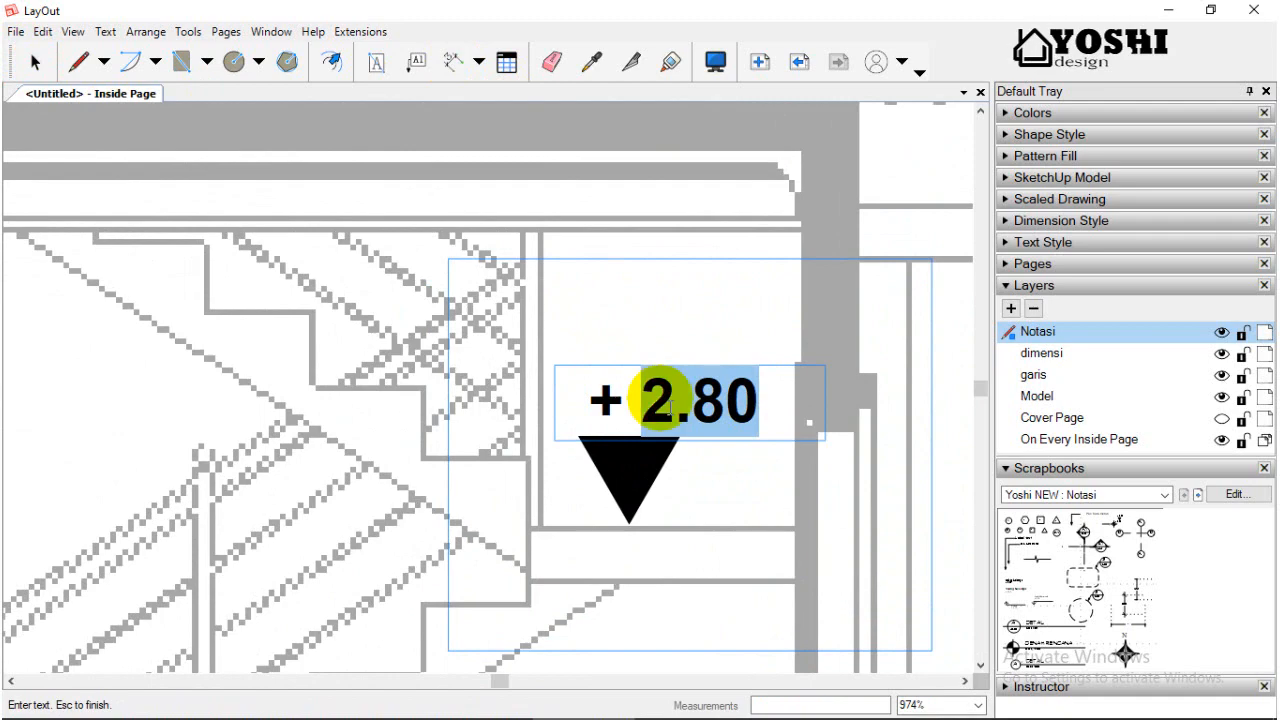
{"action": "type", "text": "1."}
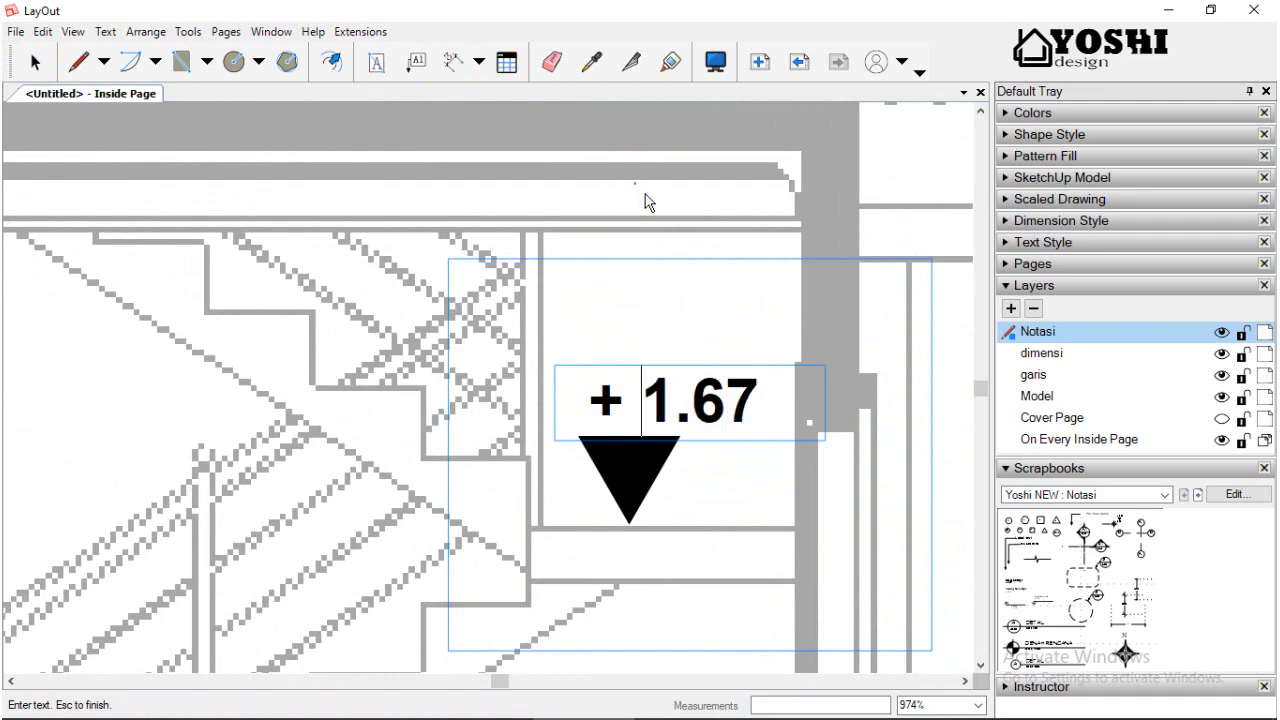
{"action": "left_click", "coordinate": [646, 200]}
Place the Lantai Keramik marker from the Notasi scrapbook on the ground floor and the Plafon marker against the ceiling beside the stairs.
{"action": "scroll", "coordinate": [614, 263], "scroll_direction": "down", "scroll_amount": 6}
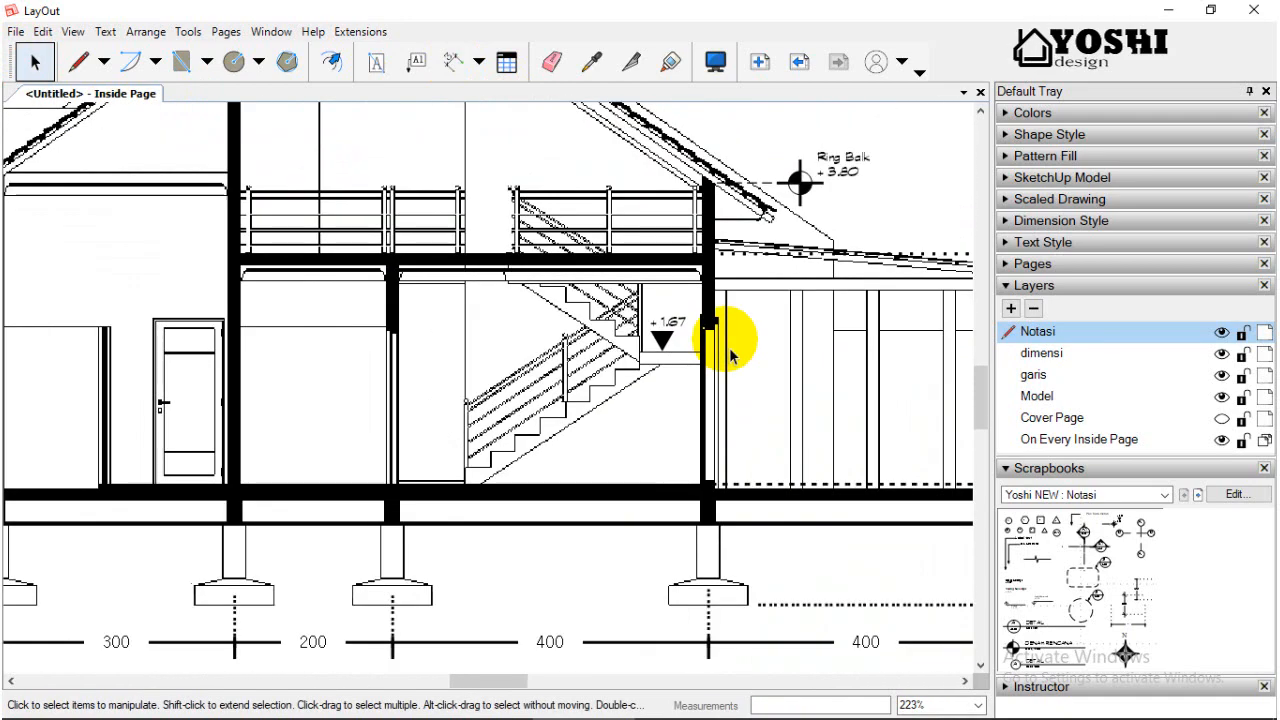
{"action": "scroll", "coordinate": [677, 214], "scroll_direction": "down", "scroll_amount": 3}
{"action": "scroll", "coordinate": [677, 206], "scroll_direction": "up", "scroll_amount": 2}
{"action": "scroll", "coordinate": [663, 266], "scroll_direction": "down", "scroll_amount": 2}
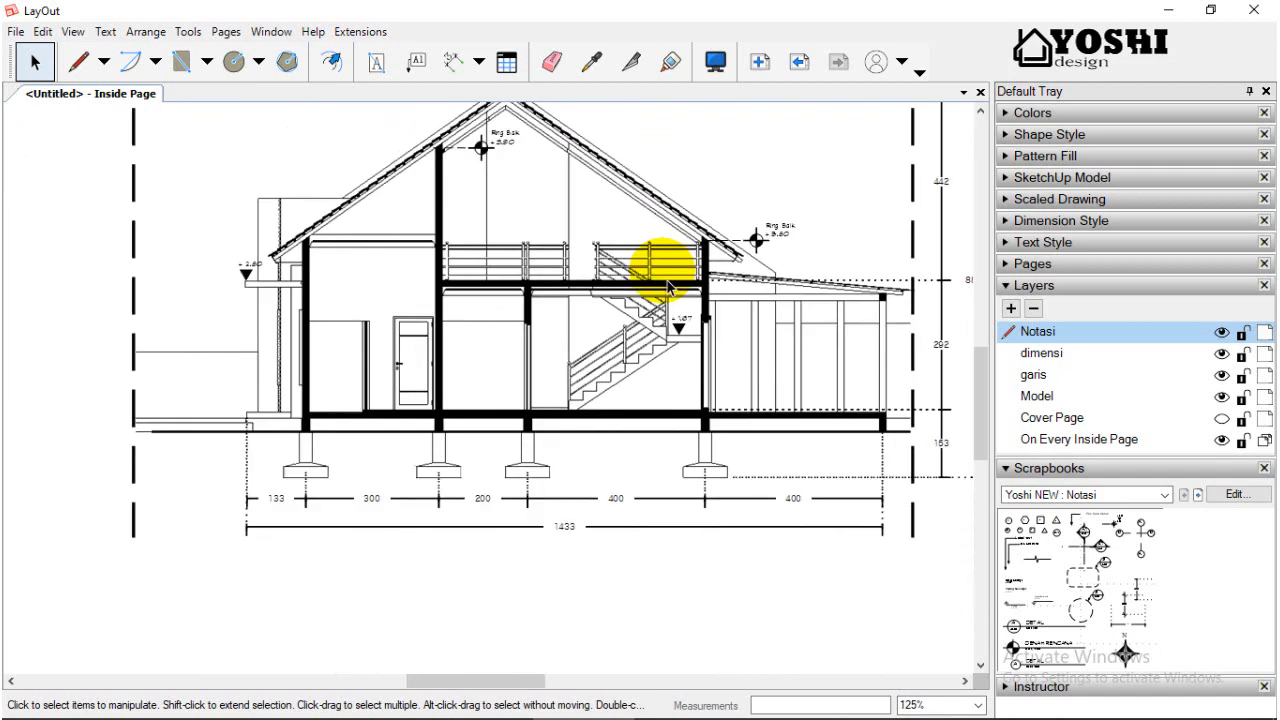
{"action": "scroll", "coordinate": [668, 287], "scroll_direction": "down", "scroll_amount": 3}
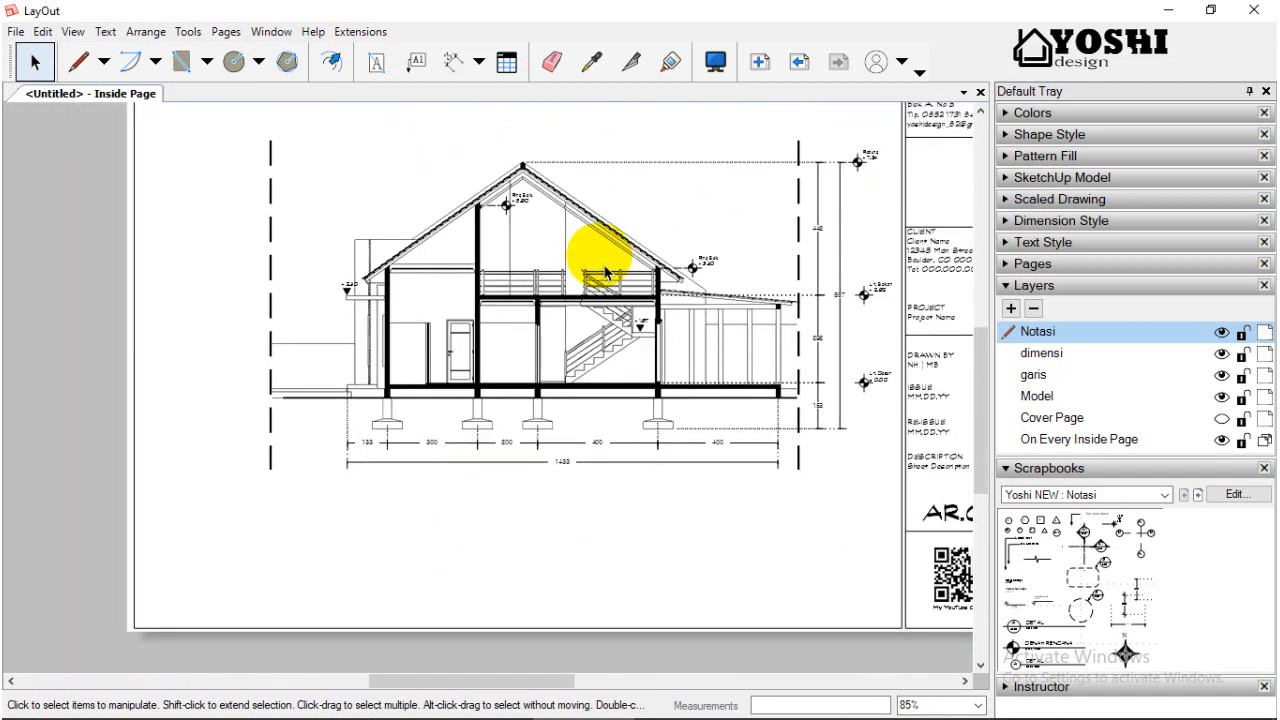
{"action": "scroll", "coordinate": [709, 329], "scroll_direction": "up", "scroll_amount": 1}
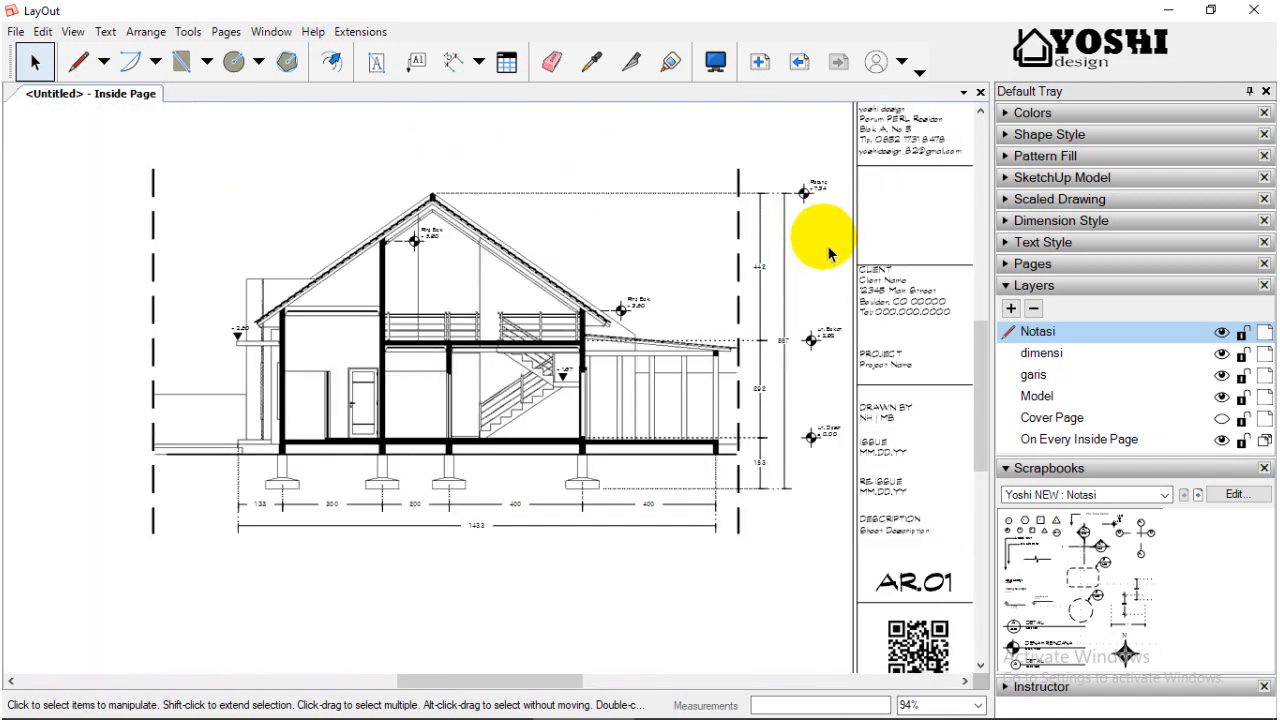
{"action": "scroll", "coordinate": [379, 343], "scroll_direction": "up", "scroll_amount": 3}
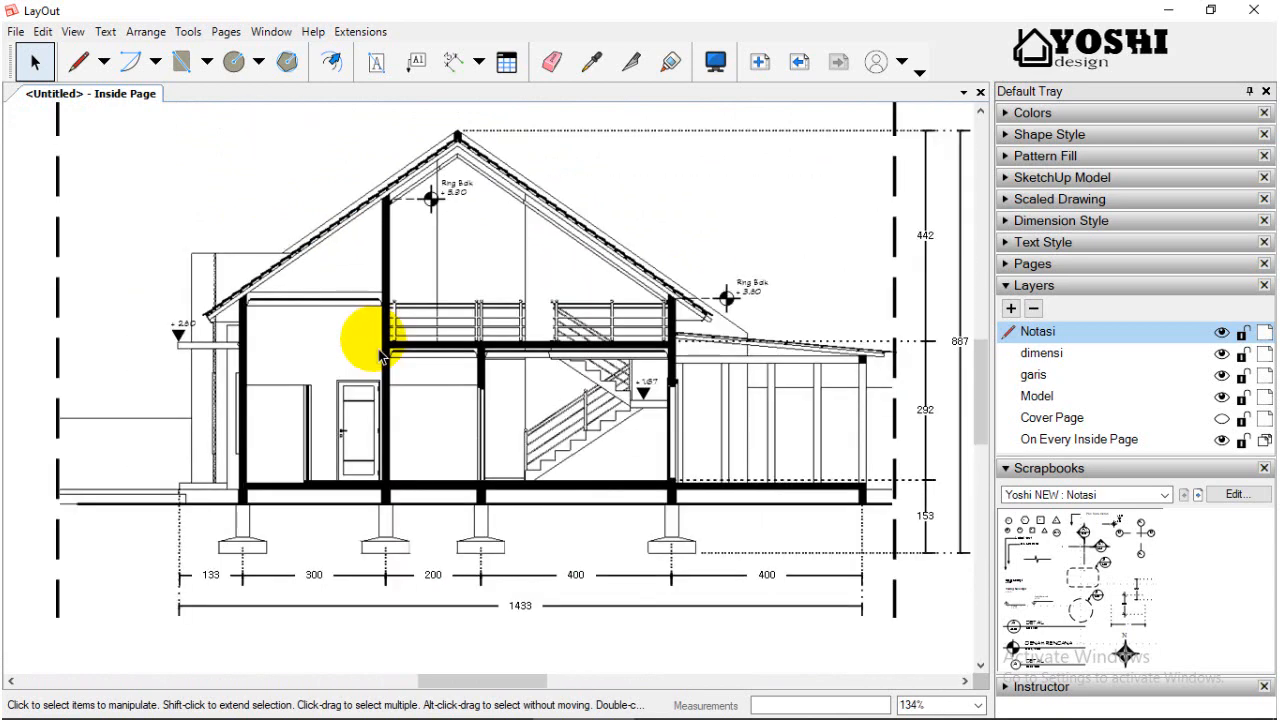
{"action": "left_click", "coordinate": [1095, 605]}
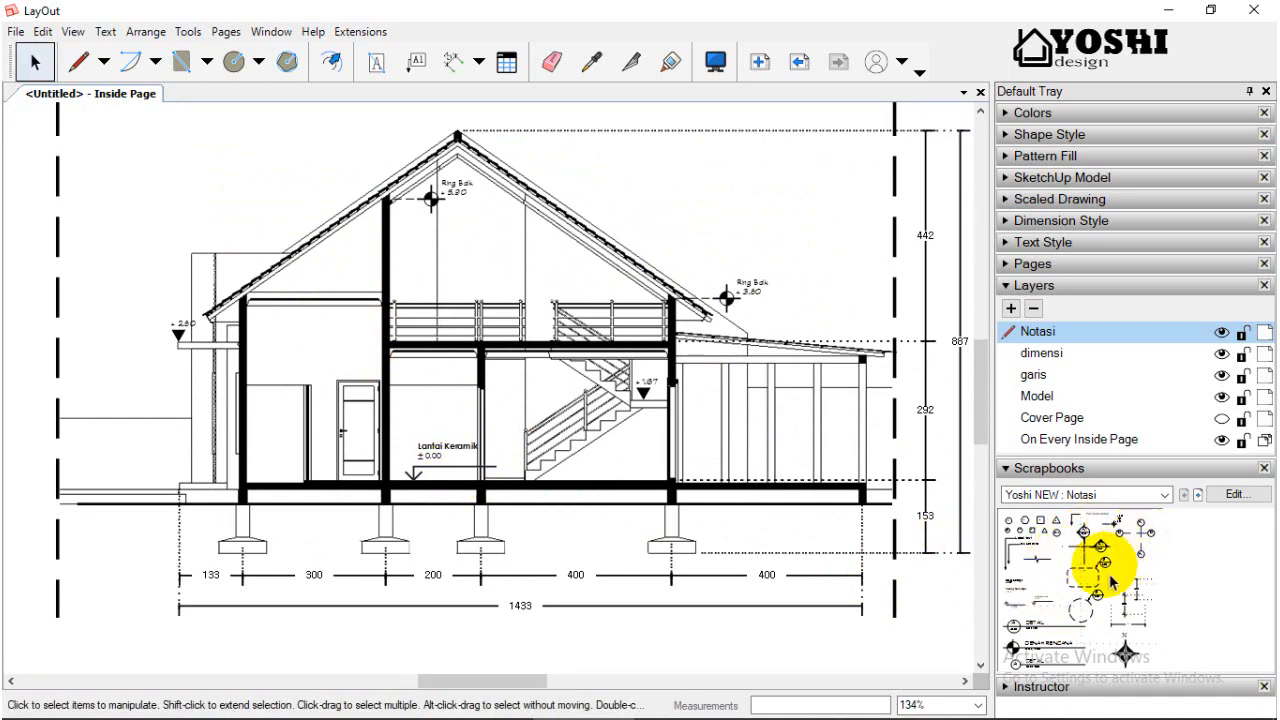
{"action": "scroll", "coordinate": [537, 371], "scroll_direction": "up", "scroll_amount": 3}
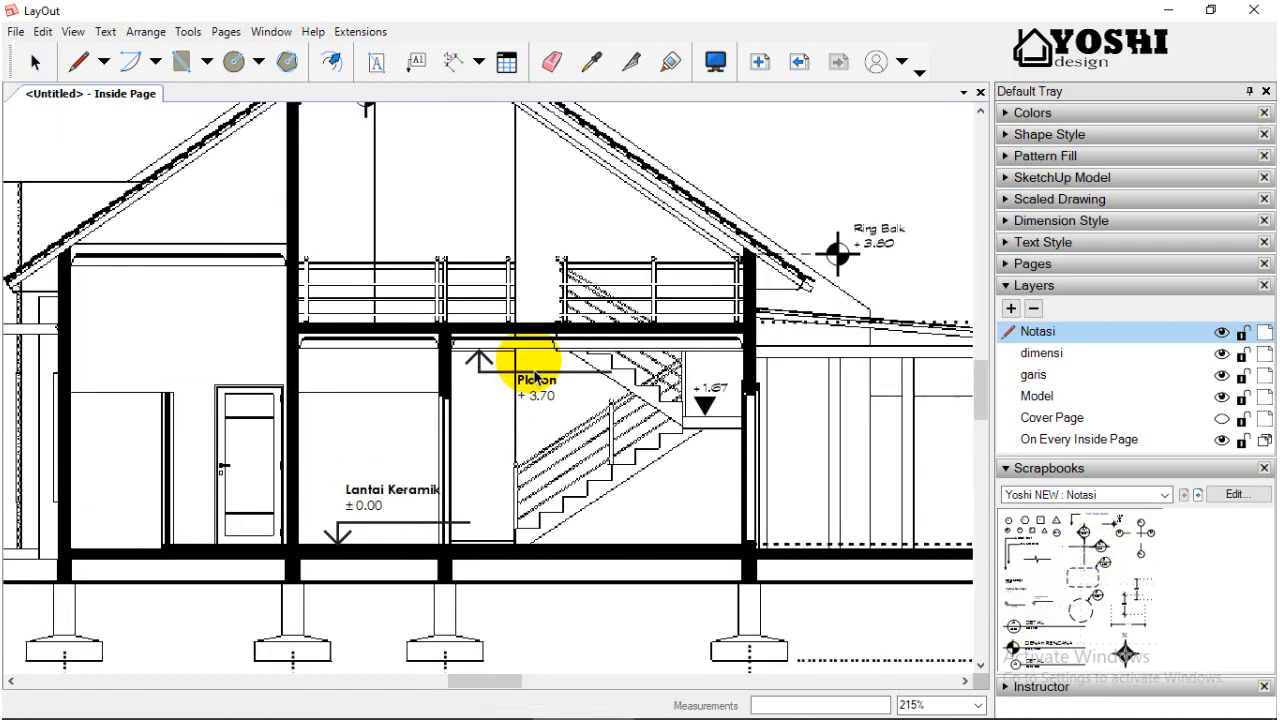
{"action": "left_click_drag", "start_coordinate": [537, 370], "coordinate": [537, 366]}
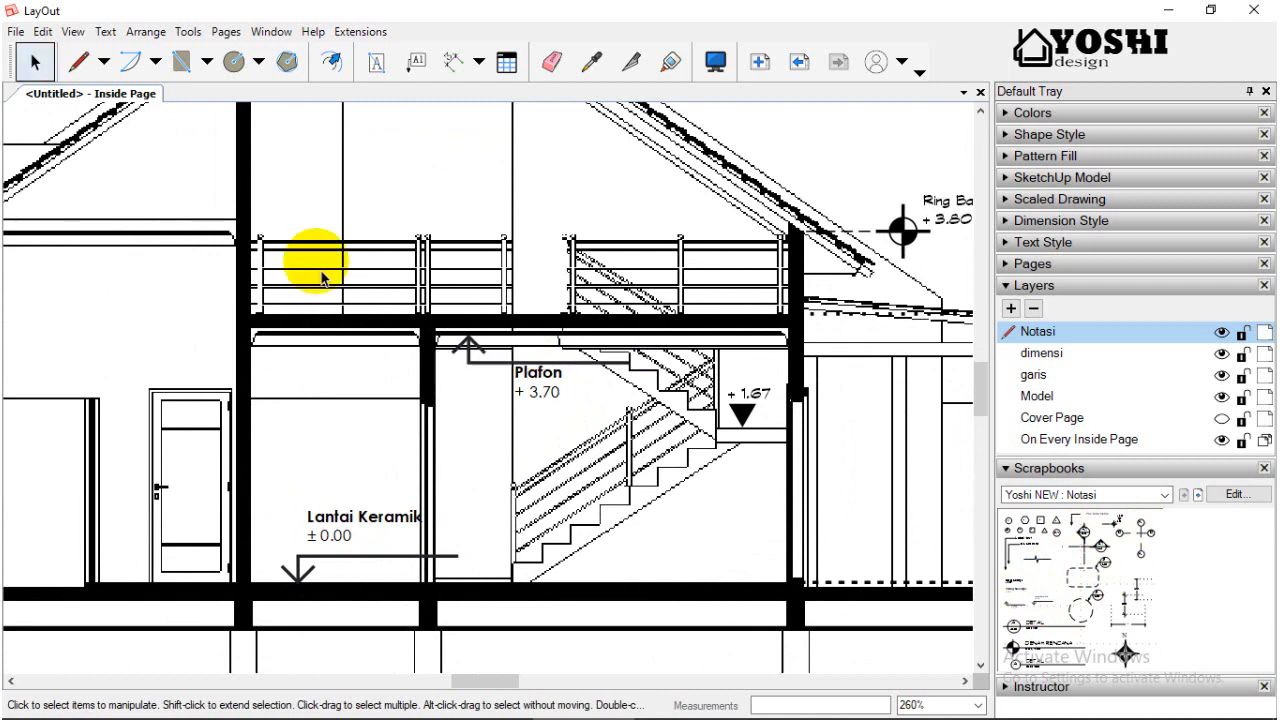
Measure the height from the ceiling beside the stairs to the ground floor with a temporary linear dimension.
{"action": "left_click", "coordinate": [453, 62]}
{"action": "left_click_drag", "start_coordinate": [452, 343], "coordinate": [458, 592]}
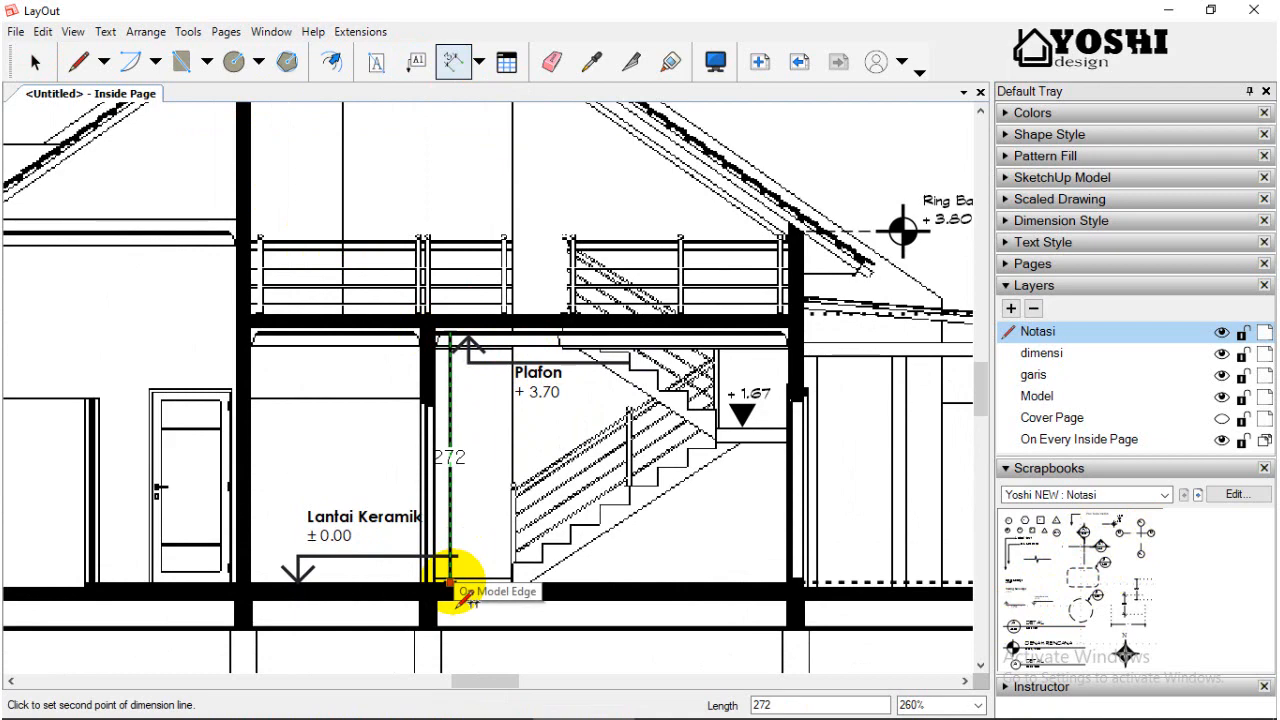
{"action": "left_click", "coordinate": [34, 62]}
Replace the level value in the Plafon marker with + 2.70.
{"action": "scroll", "coordinate": [540, 395], "scroll_direction": "up", "scroll_amount": 4}
{"action": "double_click", "coordinate": [545, 400]}
{"action": "double_click", "coordinate": [552, 404]}
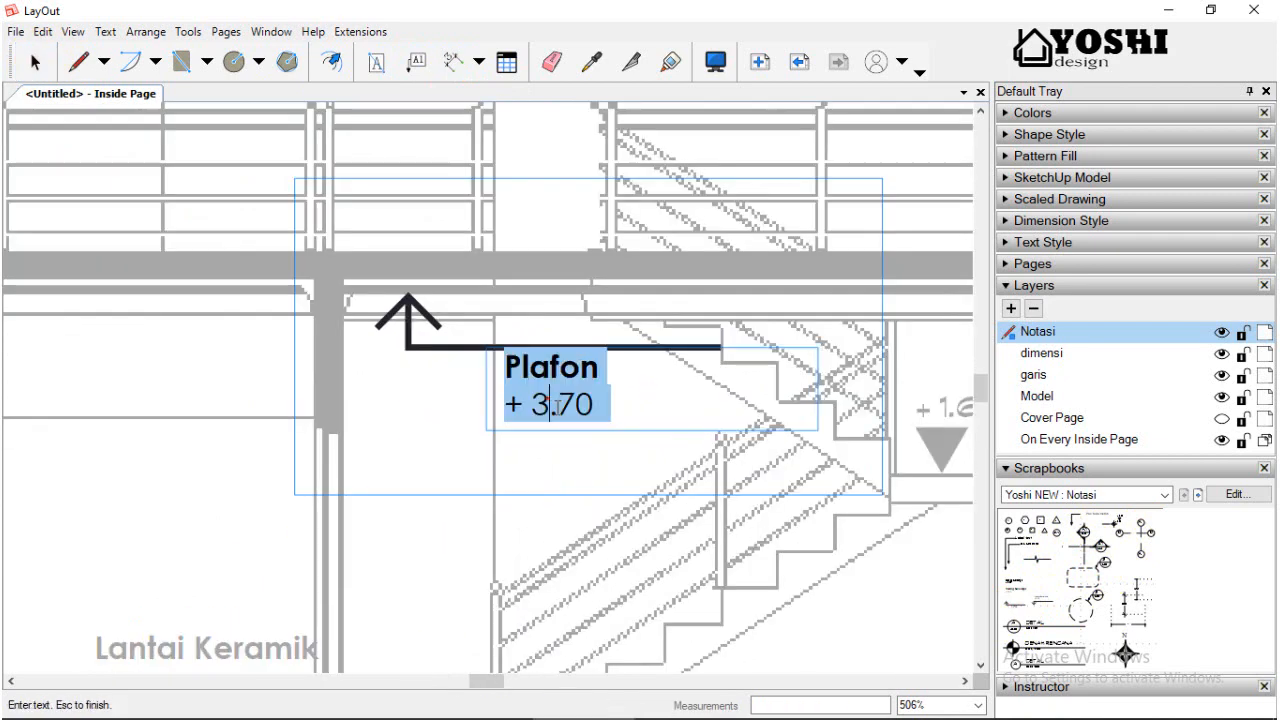
{"action": "left_click", "coordinate": [552, 404]}
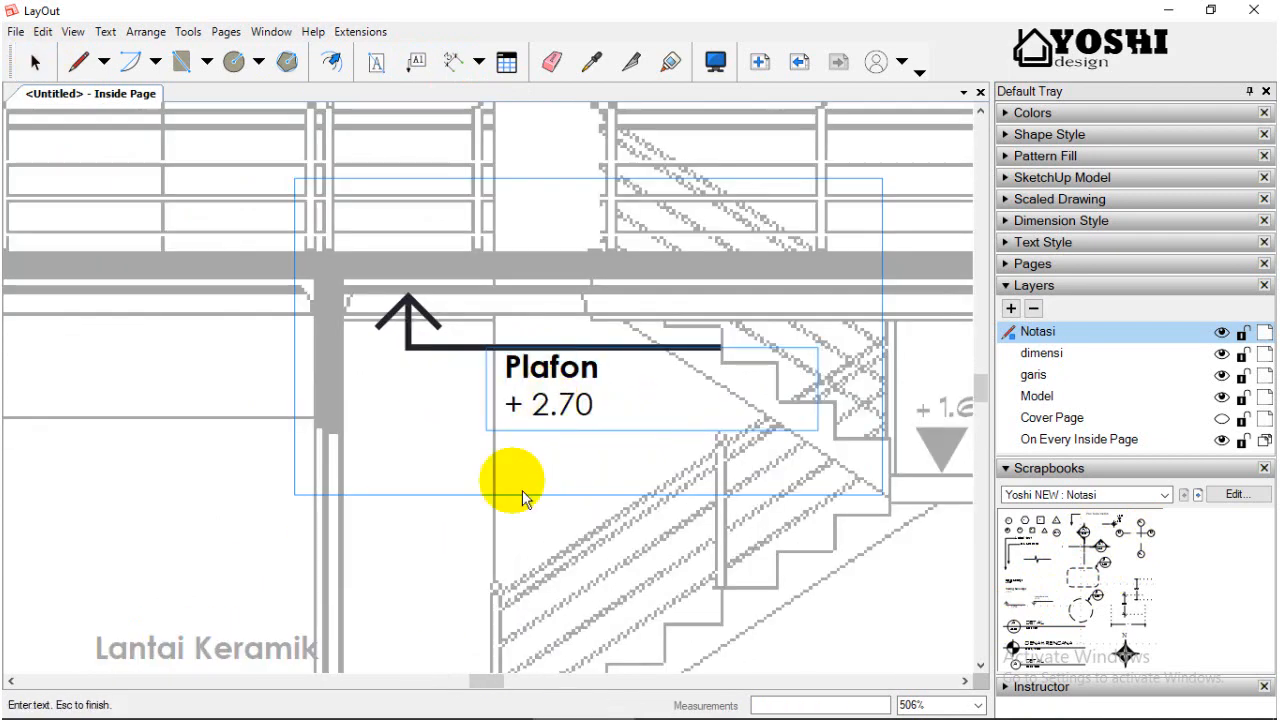
{"action": "key", "text": "Escape"}
Nudge the Lantai Keramik marker sideways toward the tall interior wall so its text clears the neighbouring wall.
{"action": "scroll", "coordinate": [522, 490], "scroll_direction": "down", "scroll_amount": 5}
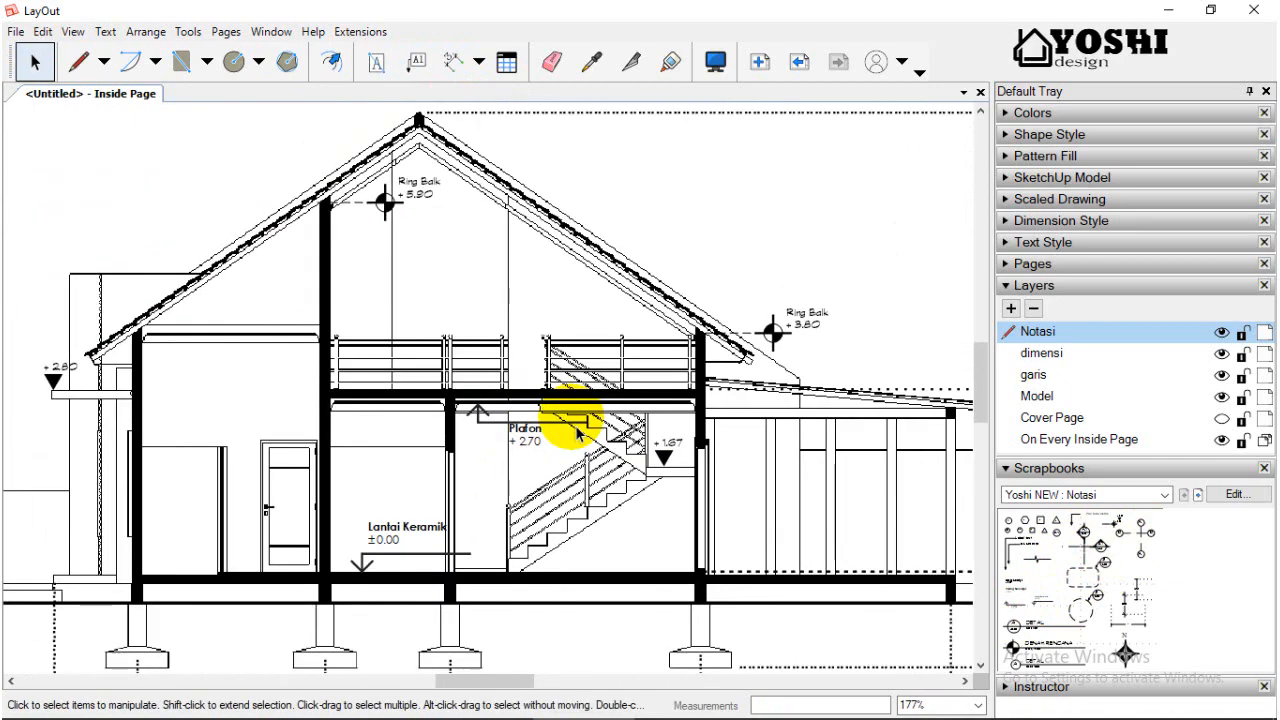
{"action": "scroll", "coordinate": [575, 432], "scroll_direction": "down", "scroll_amount": 2}
{"action": "scroll", "coordinate": [575, 432], "scroll_direction": "down", "scroll_amount": 1}
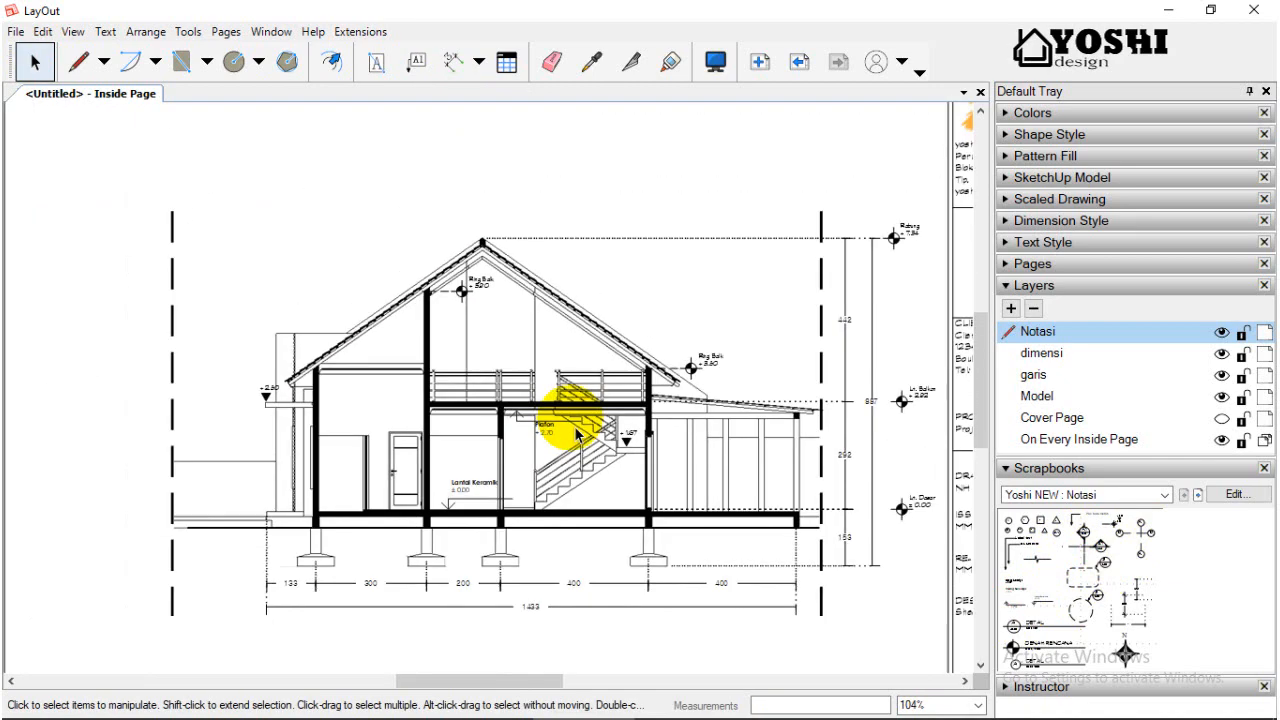
{"action": "scroll", "coordinate": [920, 414], "scroll_direction": "up", "scroll_amount": 2}
{"action": "scroll", "coordinate": [395, 403], "scroll_direction": "up", "scroll_amount": 2}
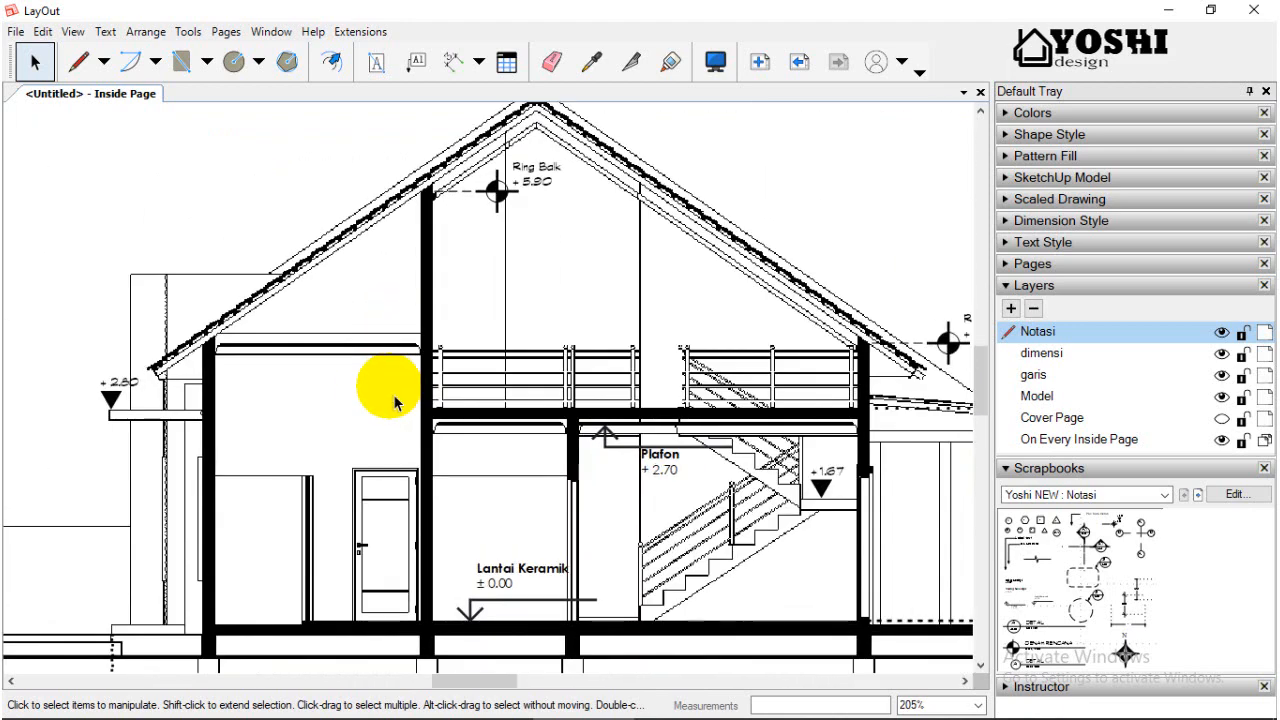
{"action": "scroll", "coordinate": [395, 403], "scroll_direction": "down", "scroll_amount": 1}
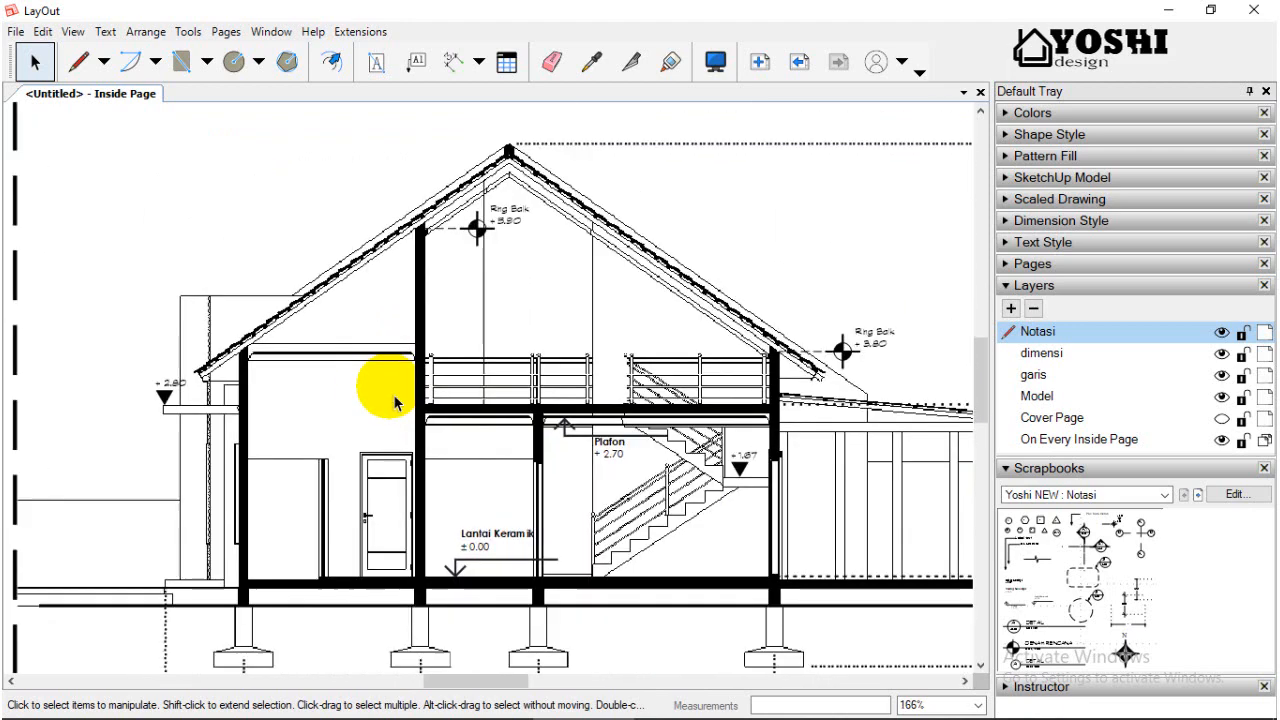
{"action": "left_click", "coordinate": [527, 547]}
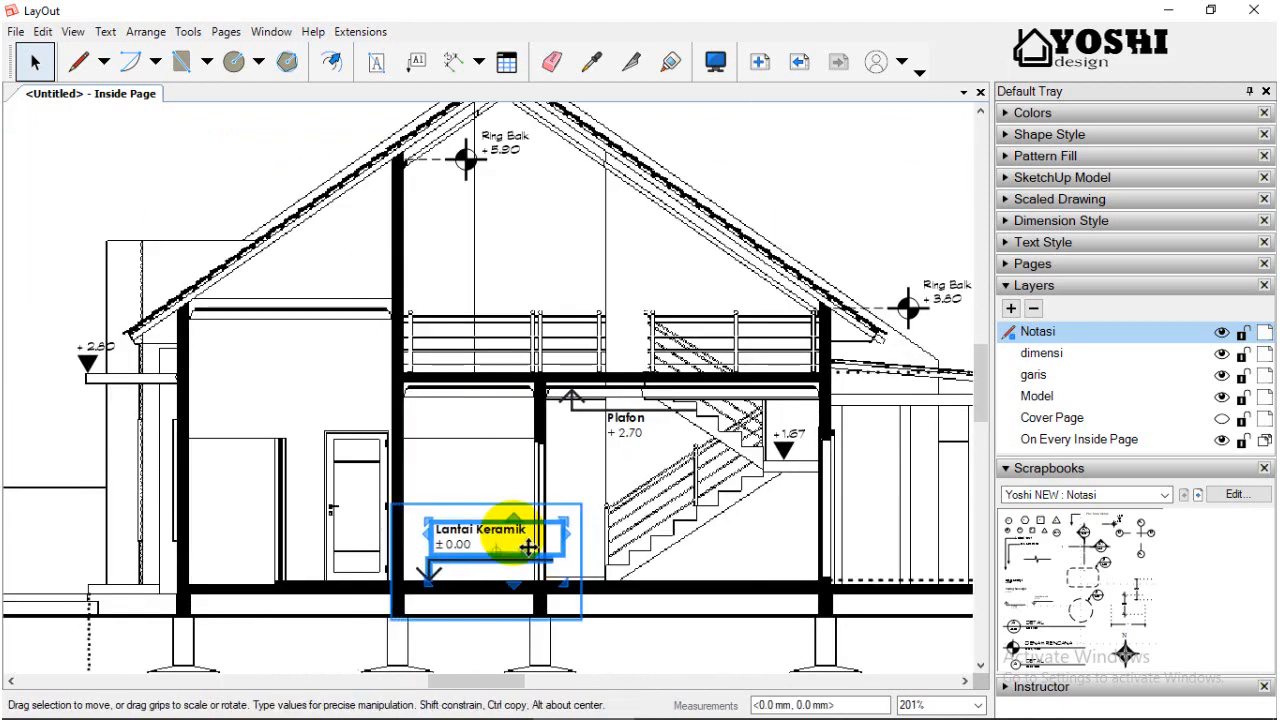
{"action": "scroll", "coordinate": [491, 531], "scroll_direction": "down", "scroll_amount": 3}
{"action": "scroll", "coordinate": [391, 334], "scroll_direction": "down", "scroll_amount": 2}
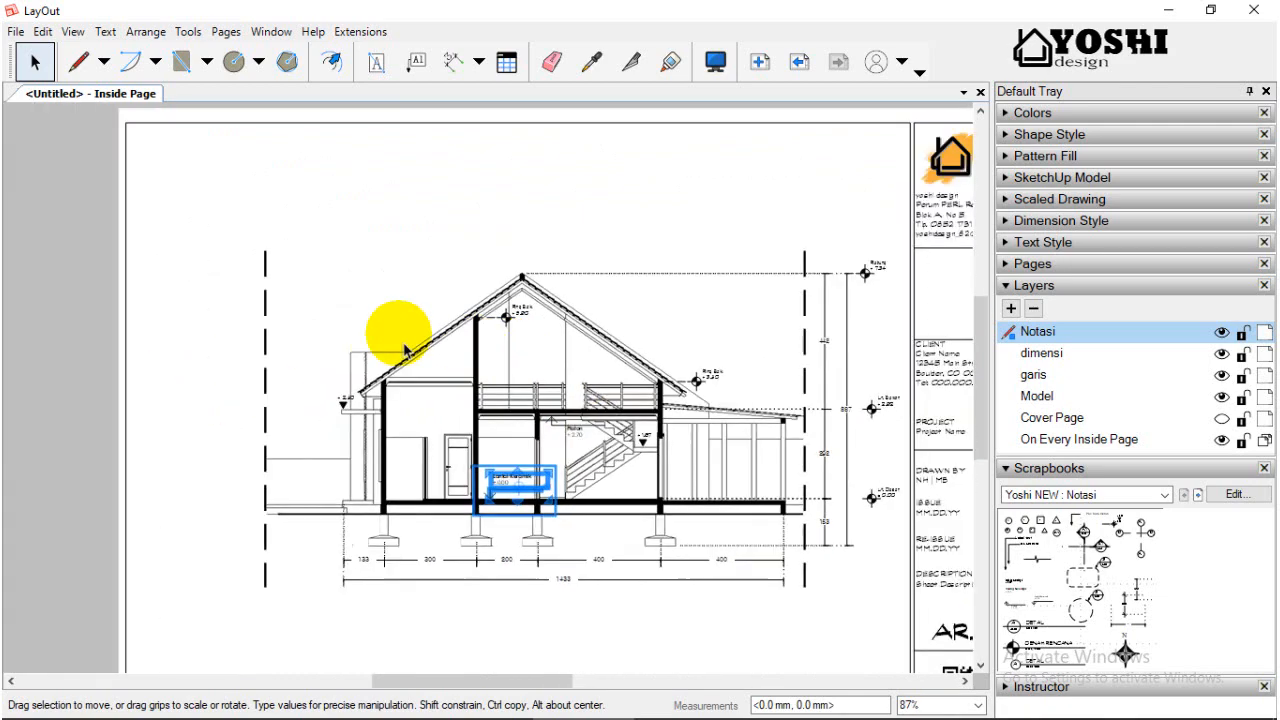
{"action": "left_click", "coordinate": [80, 305]}
{"action": "scroll", "coordinate": [625, 385], "scroll_direction": "up", "scroll_amount": 3}
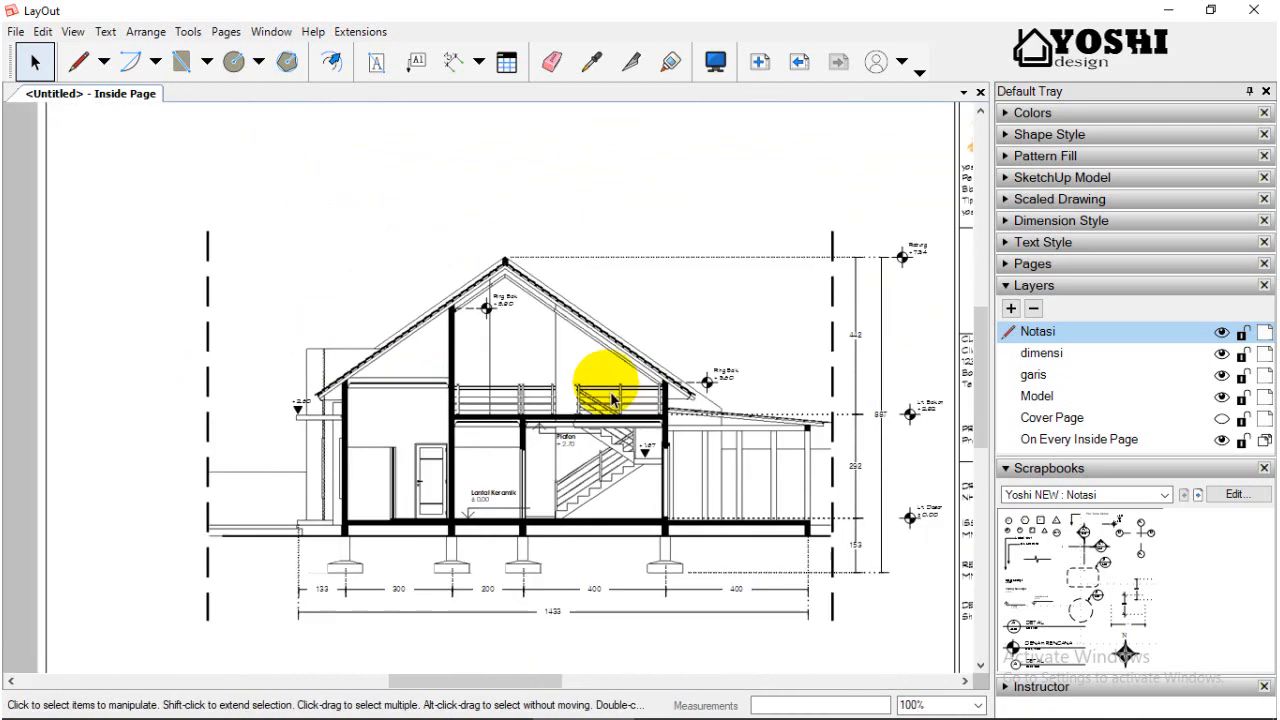
{"action": "scroll", "coordinate": [612, 398], "scroll_direction": "up", "scroll_amount": 2}
{"action": "scroll", "coordinate": [606, 402], "scroll_direction": "down", "scroll_amount": 2}
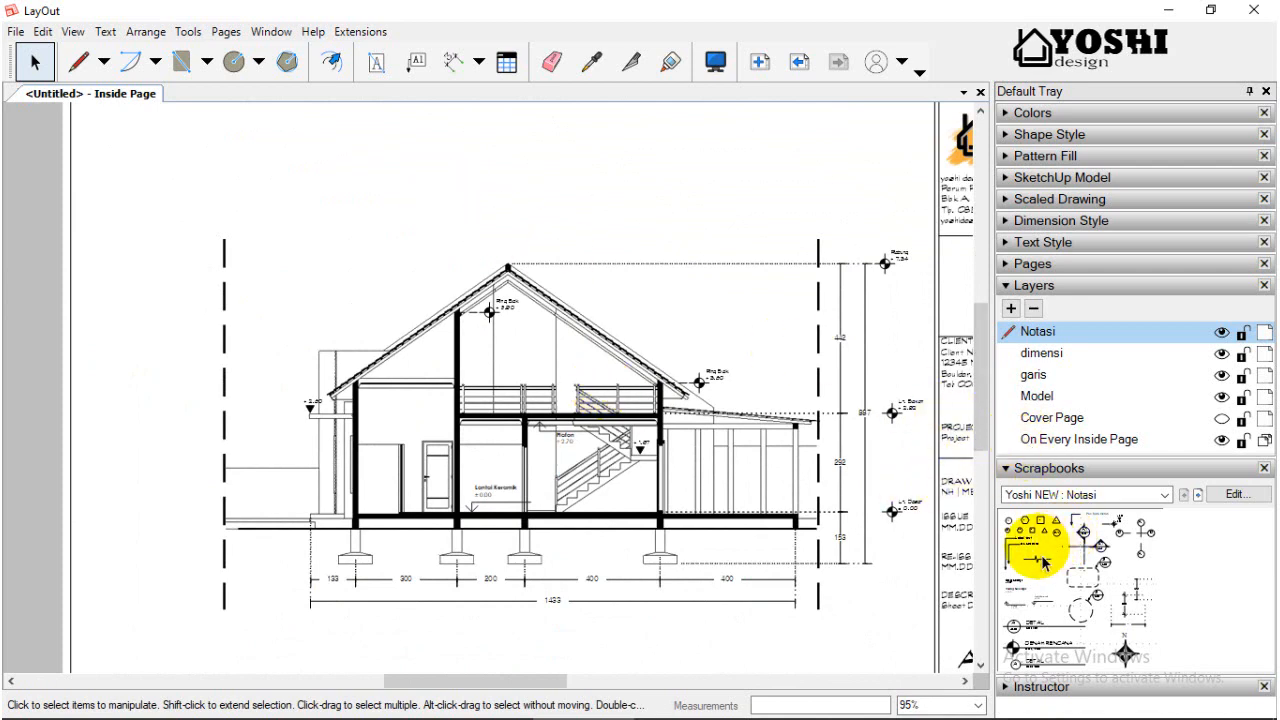
{"action": "left_click", "coordinate": [416, 61]}
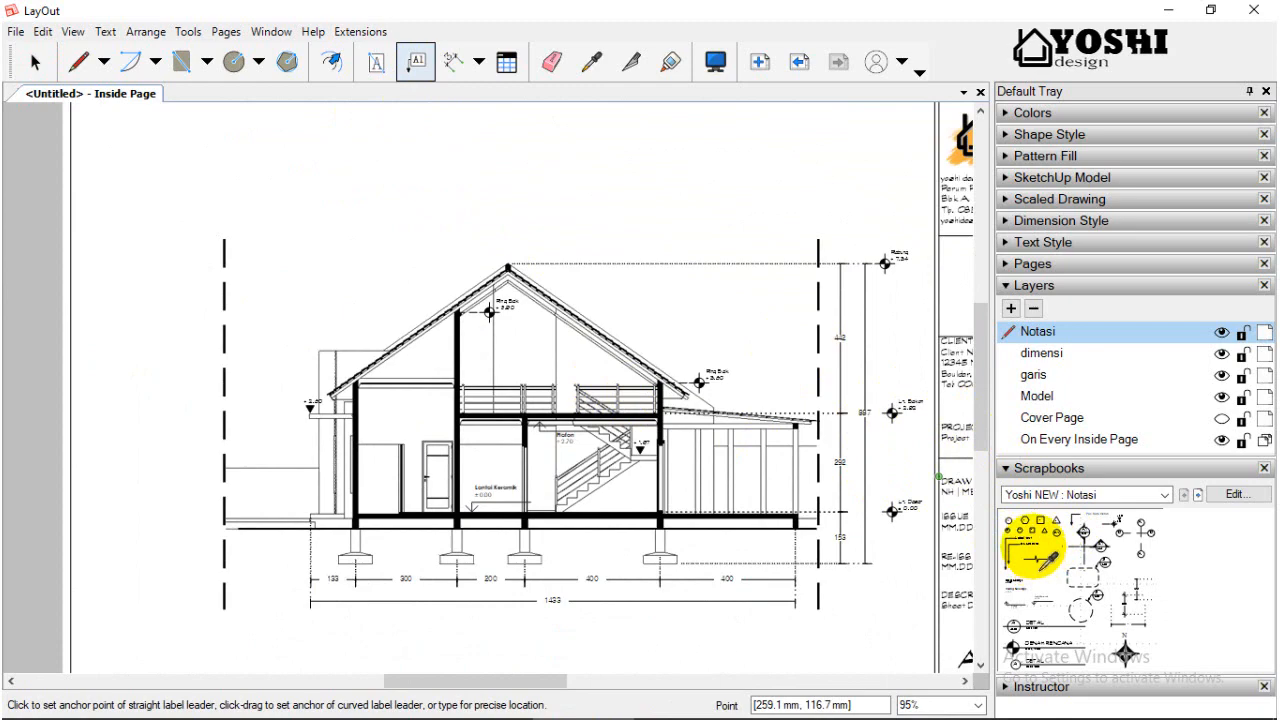
{"action": "scroll", "coordinate": [714, 329], "scroll_direction": "up", "scroll_amount": 5}
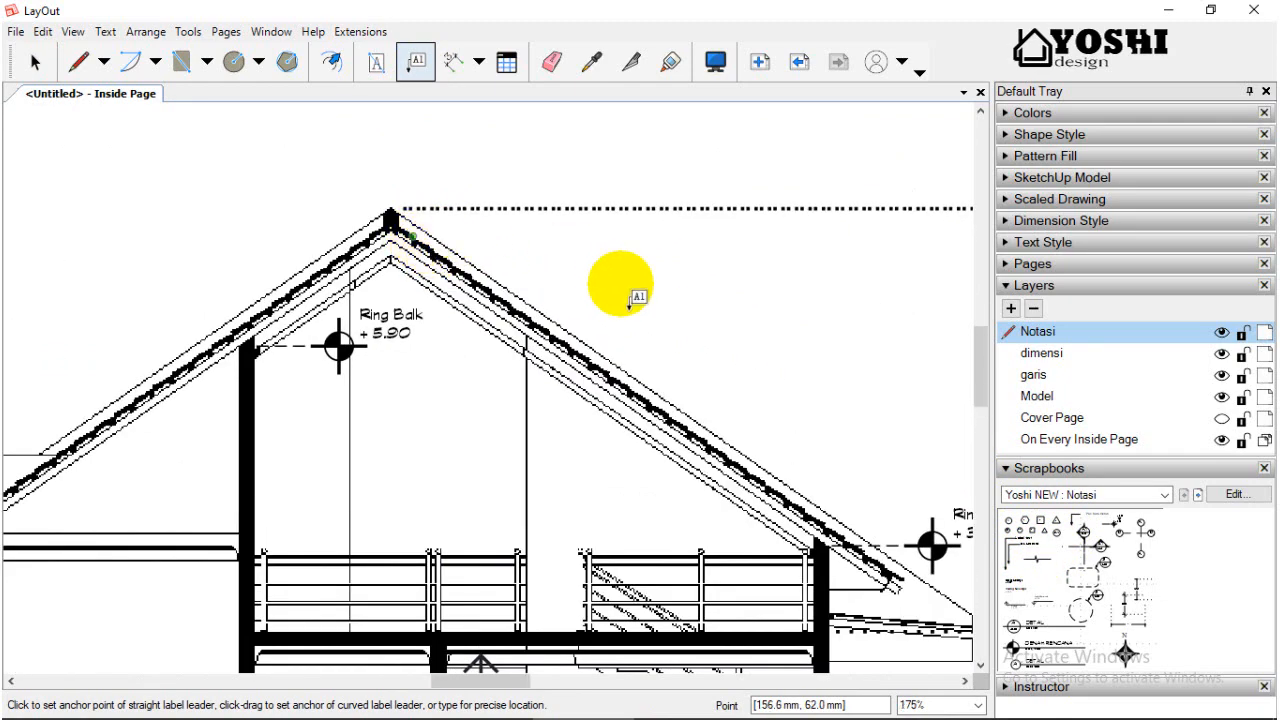
{"action": "scroll", "coordinate": [628, 292], "scroll_direction": "down", "scroll_amount": 3}
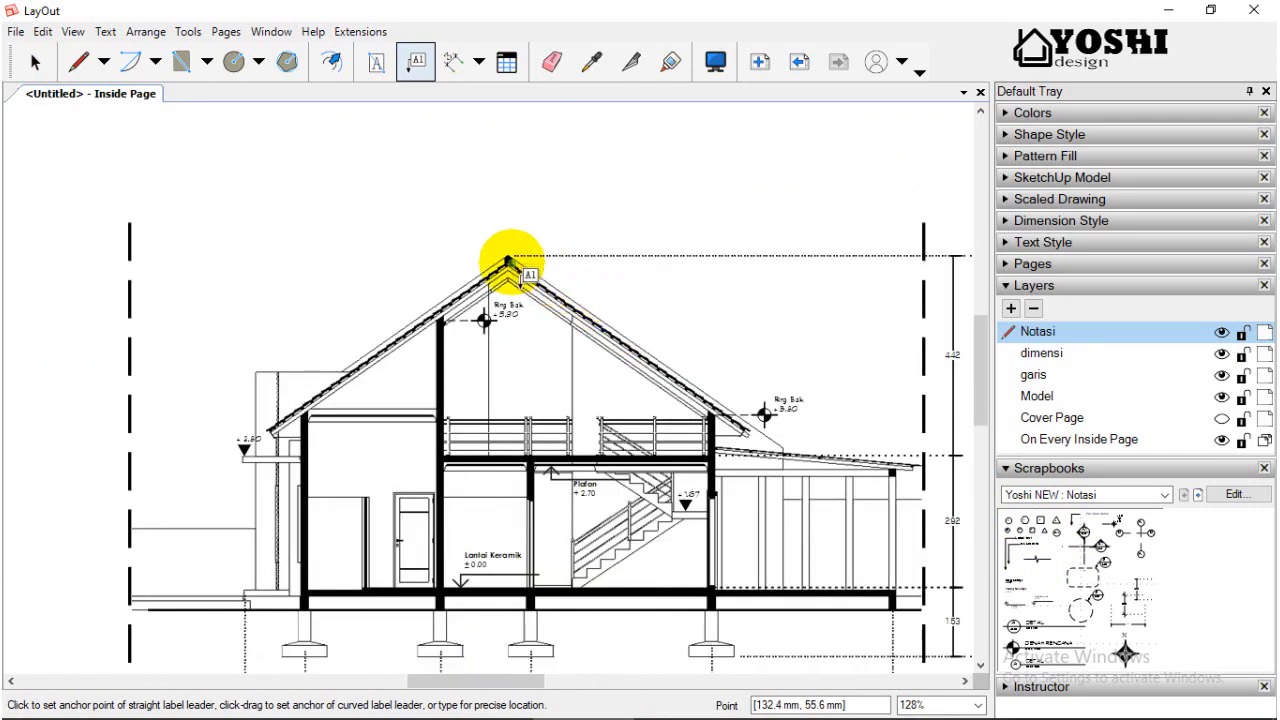
{"action": "scroll", "coordinate": [508, 262], "scroll_direction": "down", "scroll_amount": 1}
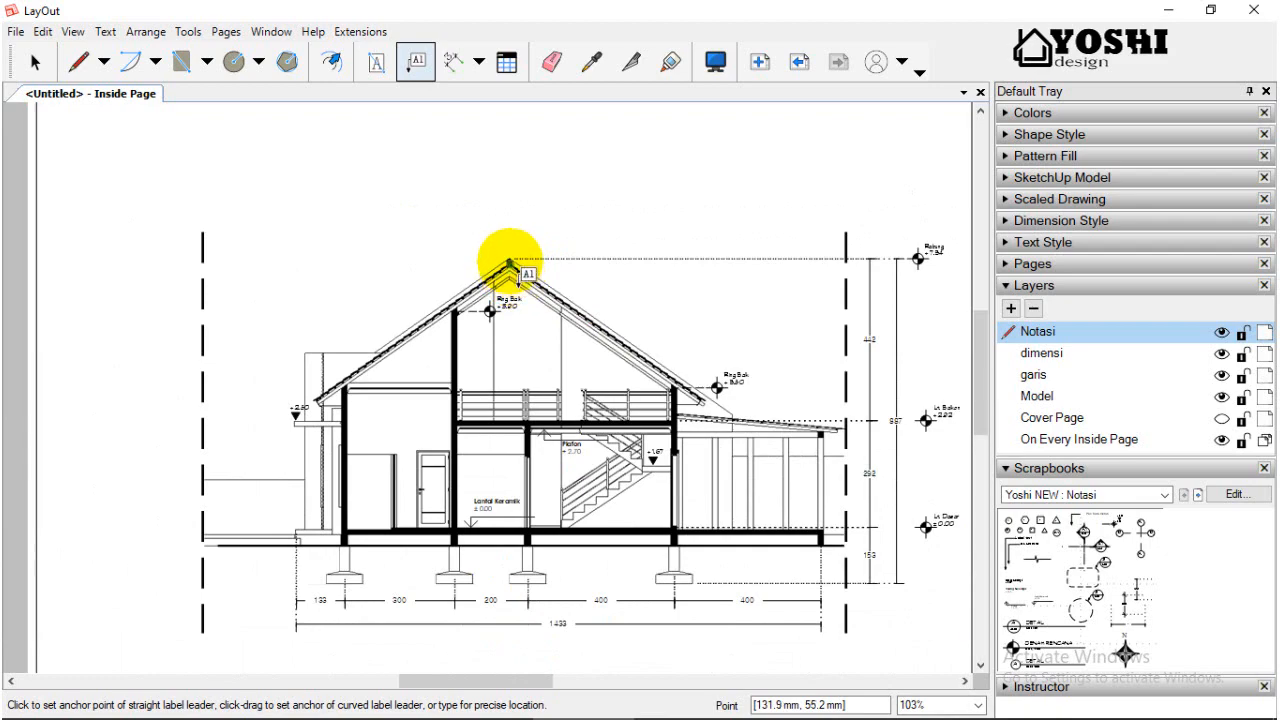
{"action": "left_click", "coordinate": [508, 262]}
{"action": "scroll", "coordinate": [586, 266], "scroll_direction": "up", "scroll_amount": 3}
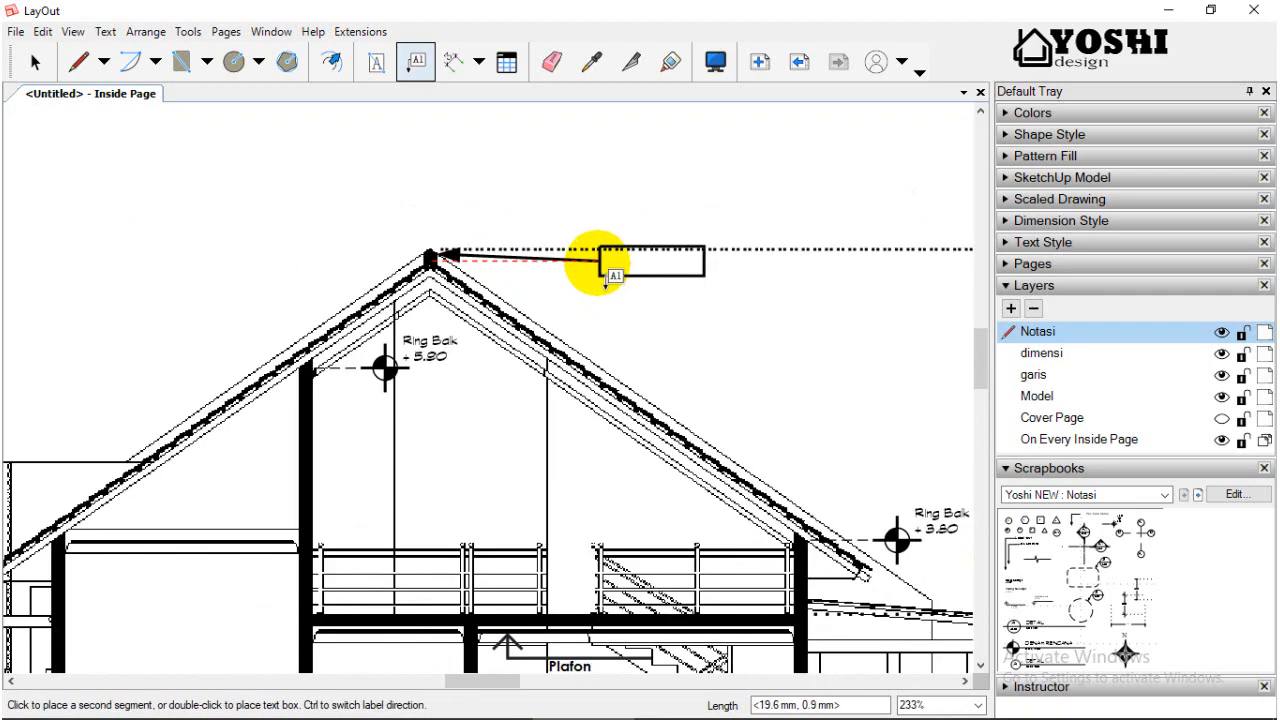
{"action": "scroll", "coordinate": [590, 264], "scroll_direction": "up", "scroll_amount": 1}
{"action": "scroll", "coordinate": [562, 362], "scroll_direction": "down", "scroll_amount": 3}
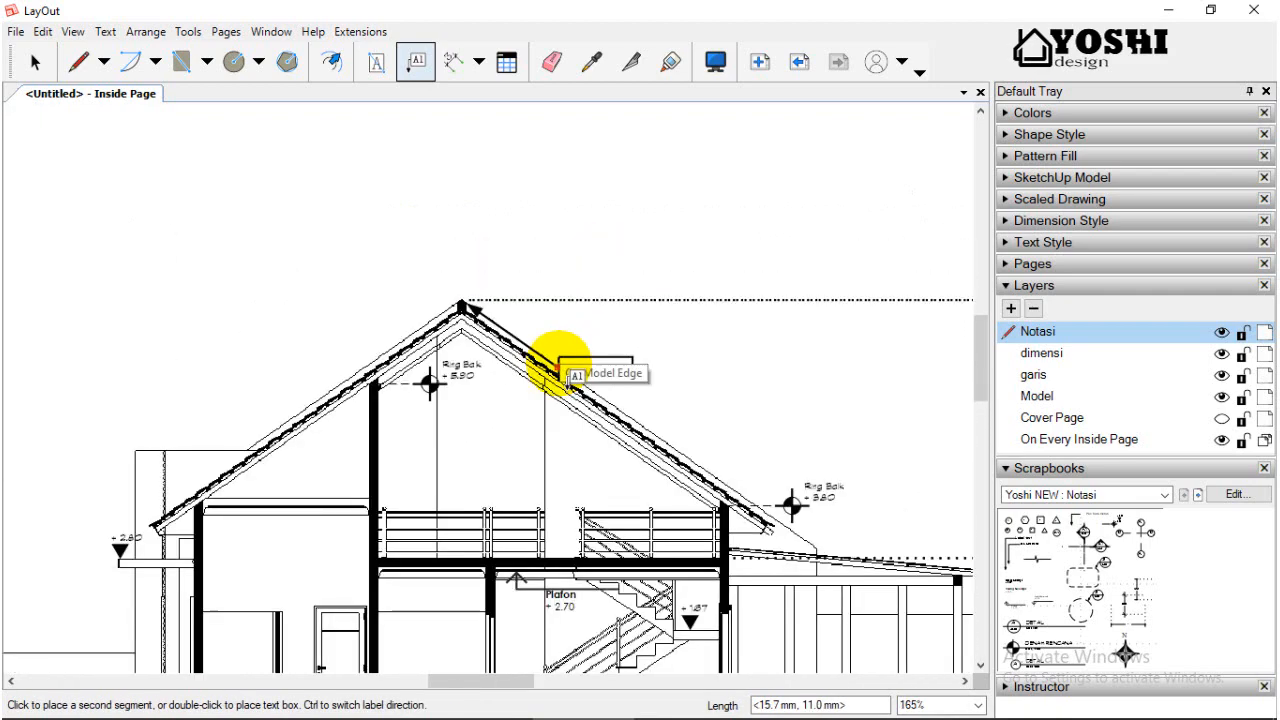
{"action": "key", "text": "Escape"}
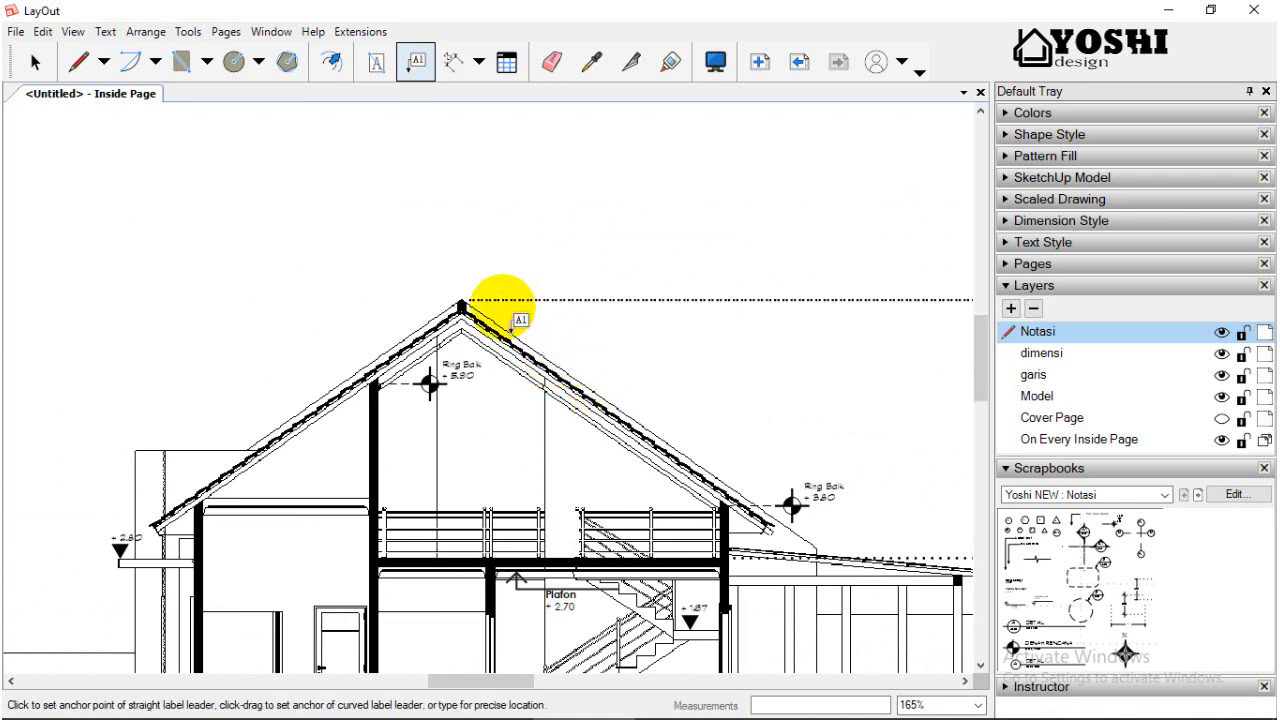
Add an elbowed leader label reading "Rangka Atap WF 200" that points to the right roof slope below the ridge.
{"action": "scroll", "coordinate": [545, 375], "scroll_direction": "up", "scroll_amount": 2}
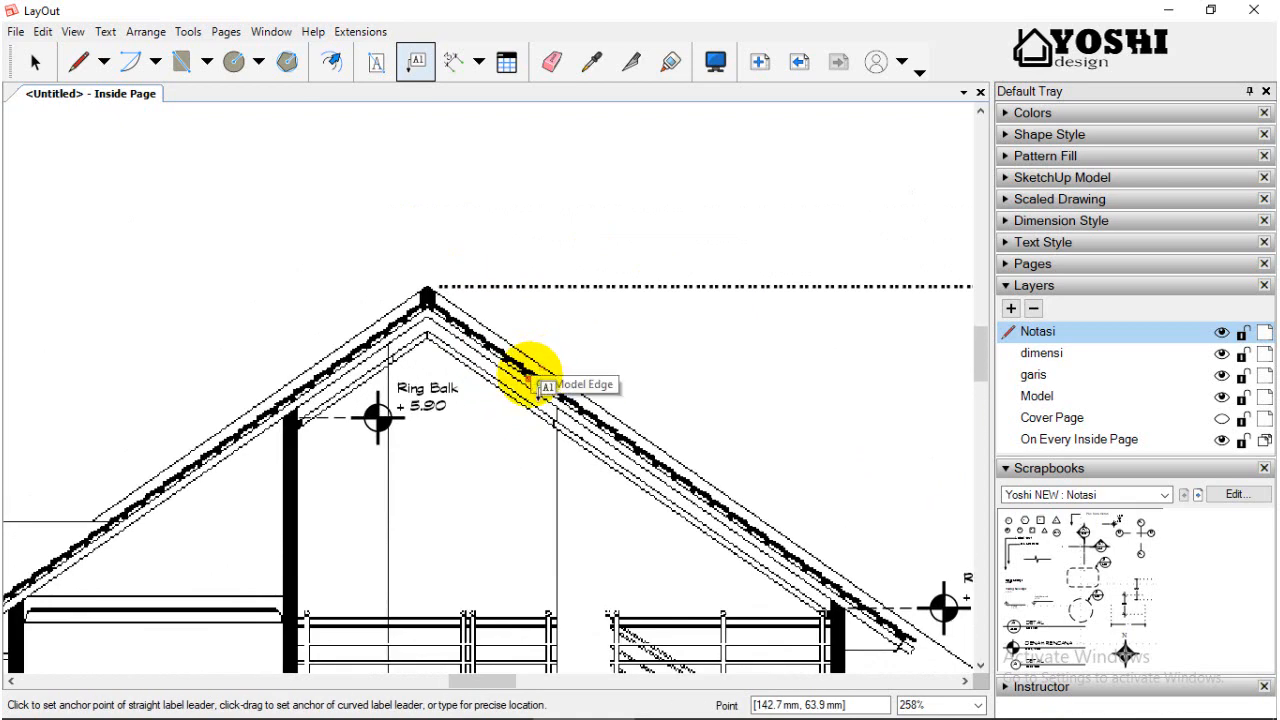
{"action": "left_click", "coordinate": [541, 386]}
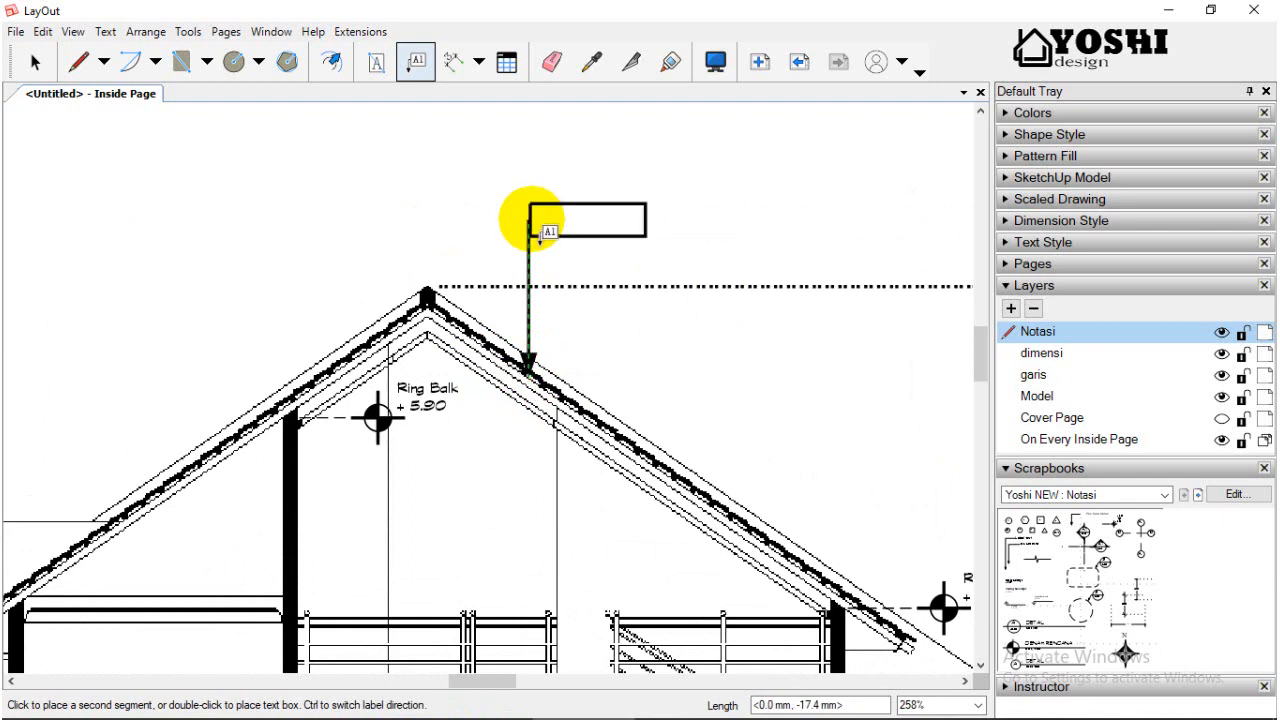
{"action": "left_click", "coordinate": [529, 220]}
{"action": "left_click", "coordinate": [649, 218]}
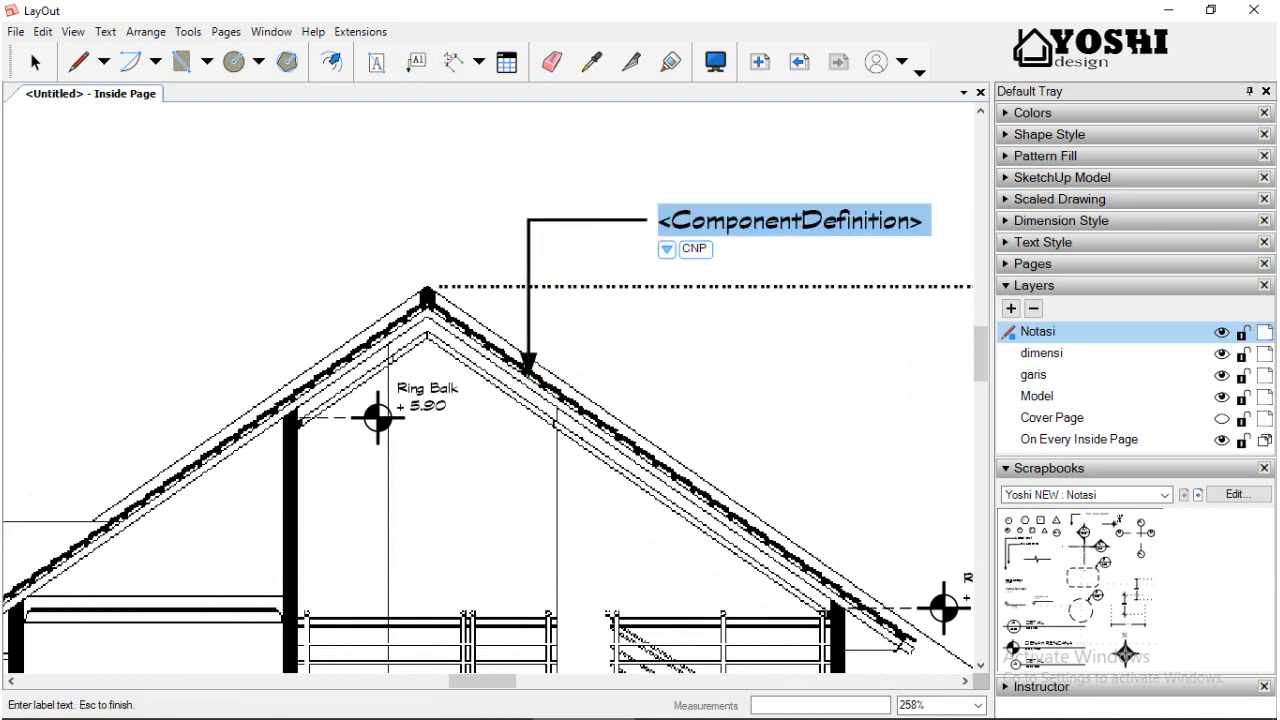
{"action": "type", "text": "B"}
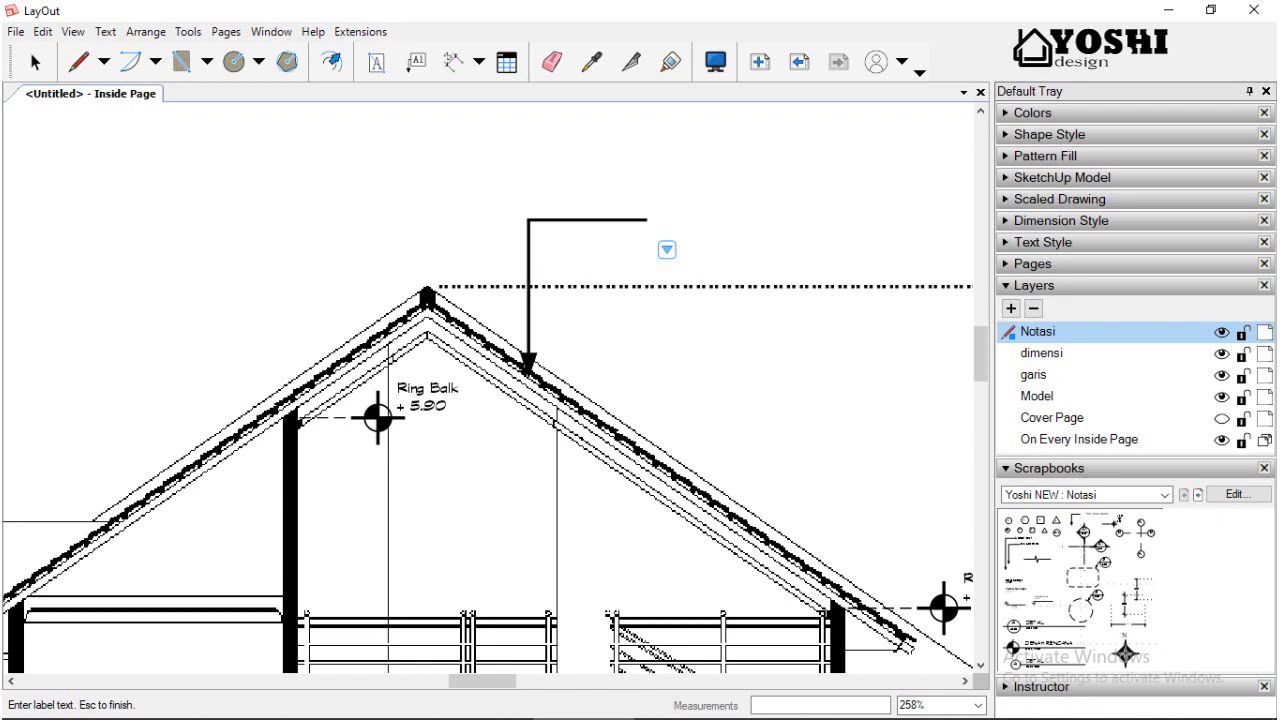
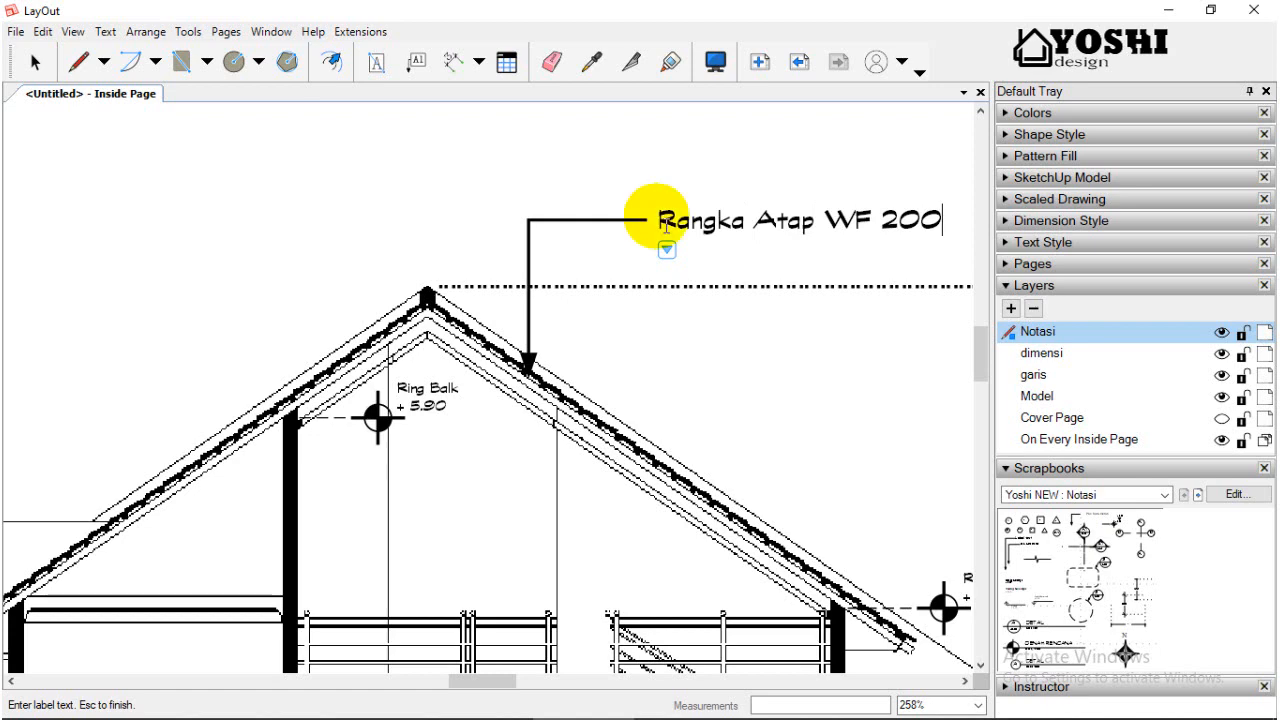
{"action": "scroll", "coordinate": [580, 277], "scroll_direction": "down", "scroll_amount": 2}
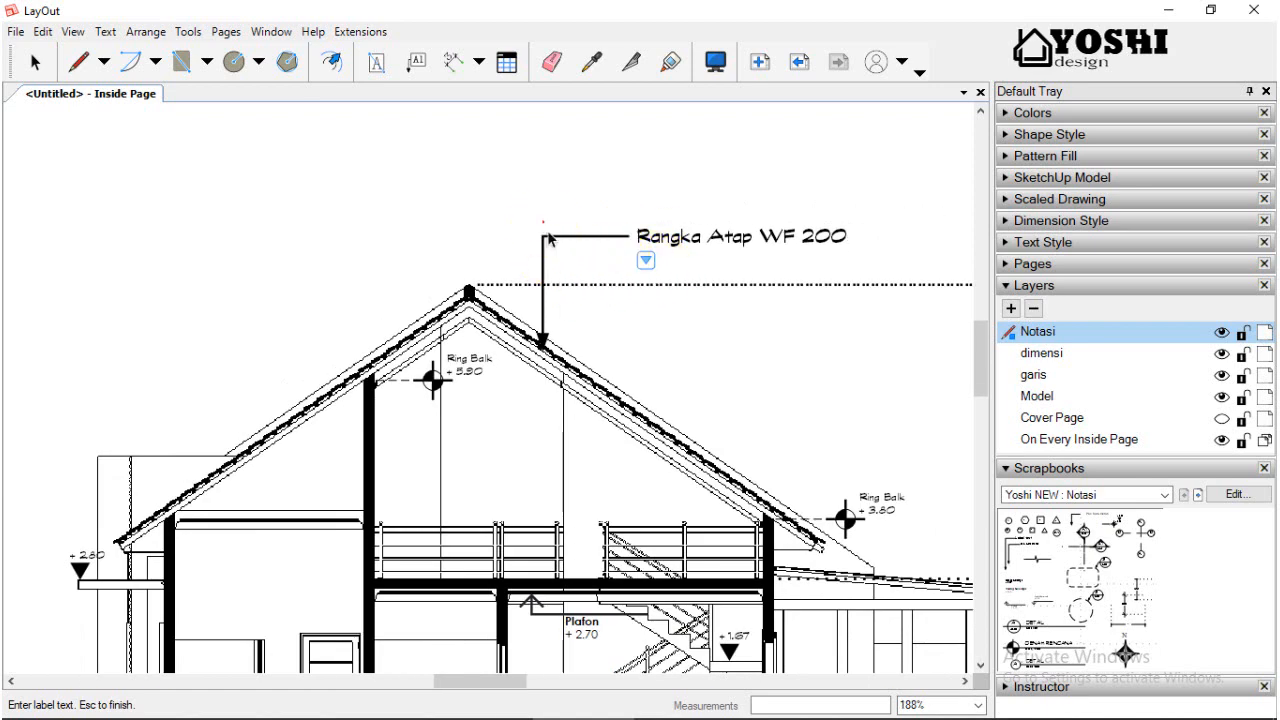
{"action": "key", "text": "Escape"}
Add an elbowed leader label reading "Atap Beton minimalis" pointing to the roof covering between the ridge and the Rangka Atap leader.
{"action": "scroll", "coordinate": [500, 266], "scroll_direction": "up", "scroll_amount": 3}
{"action": "left_click", "coordinate": [507, 376]}
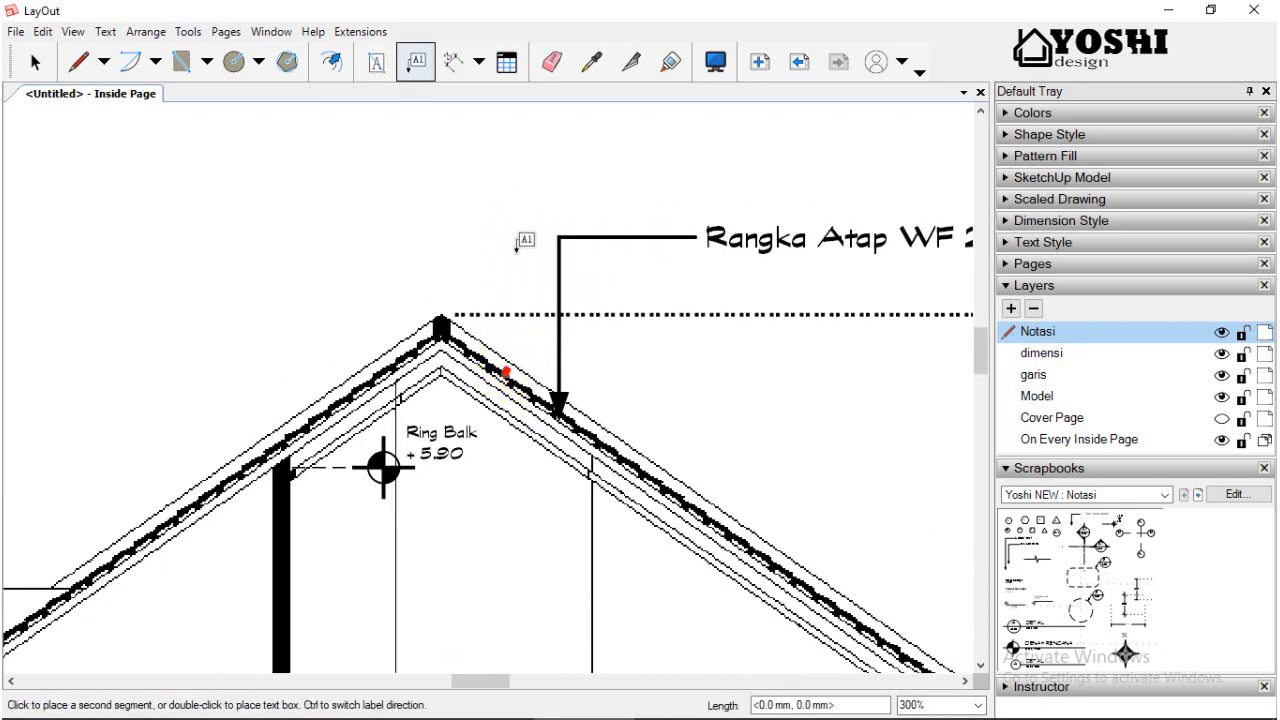
{"action": "left_click", "coordinate": [505, 182]}
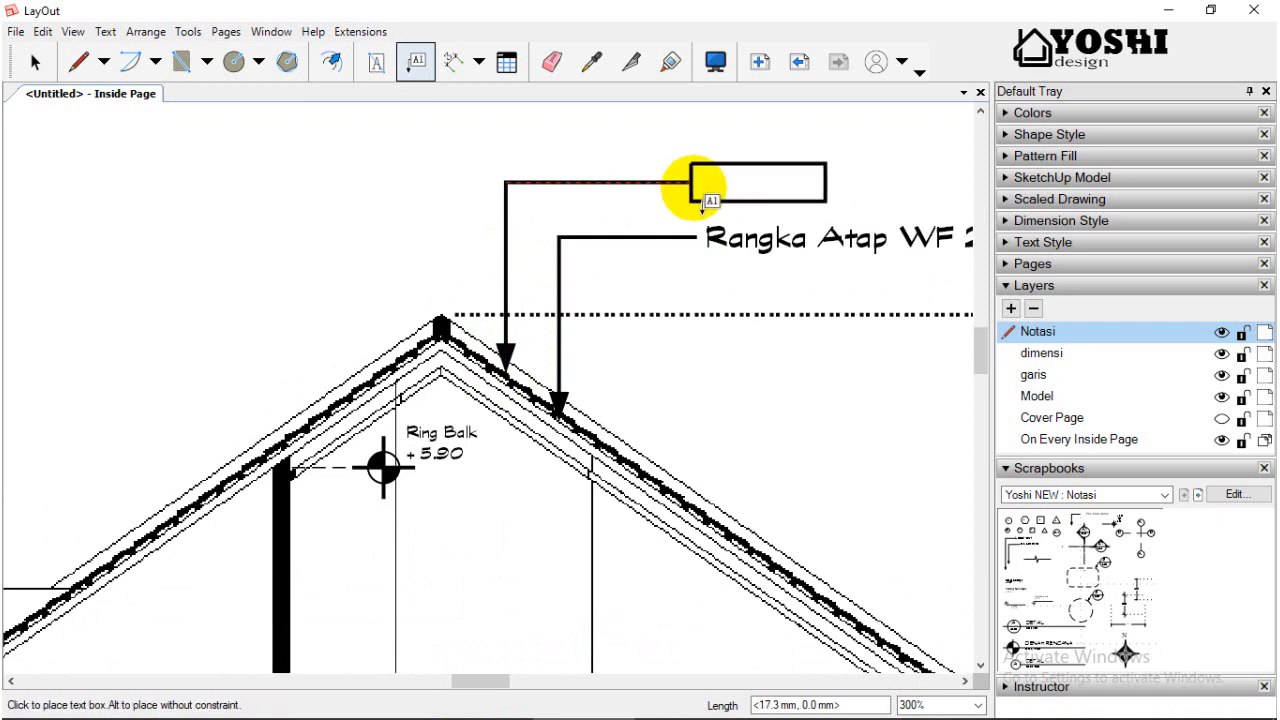
{"action": "left_click", "coordinate": [703, 190]}
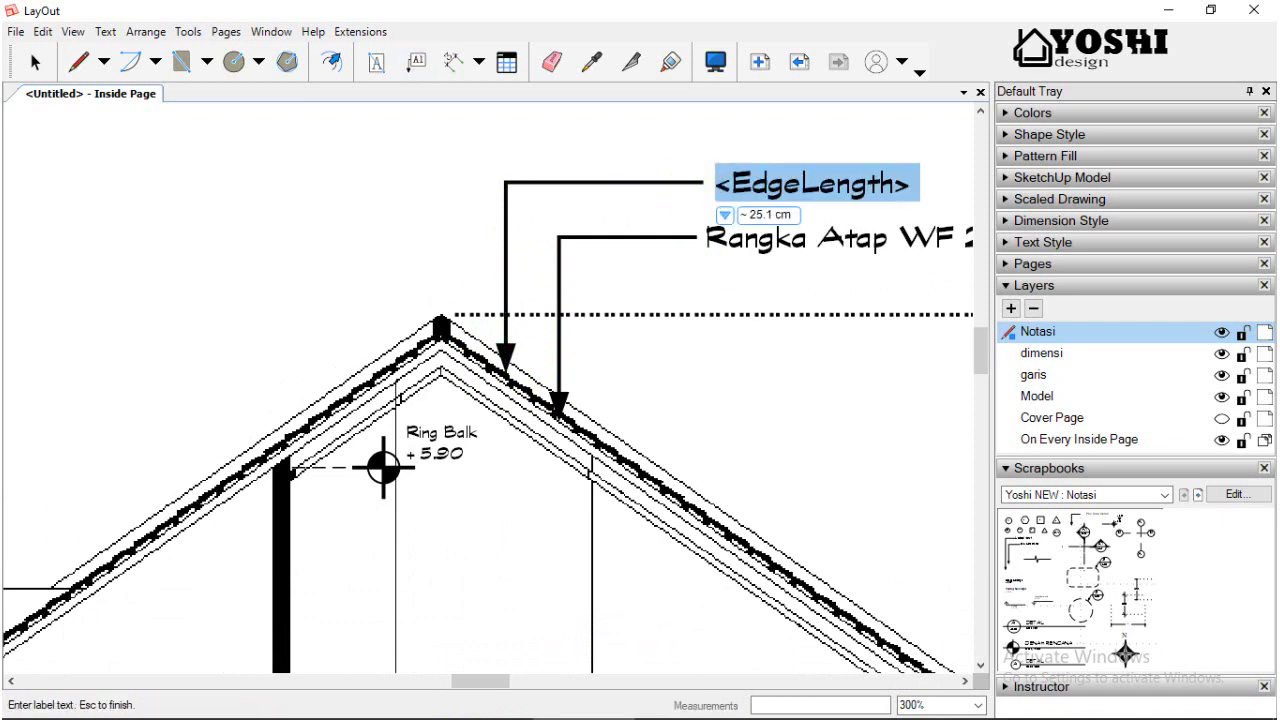
{"action": "type", "text": "Atap Beton minima"}
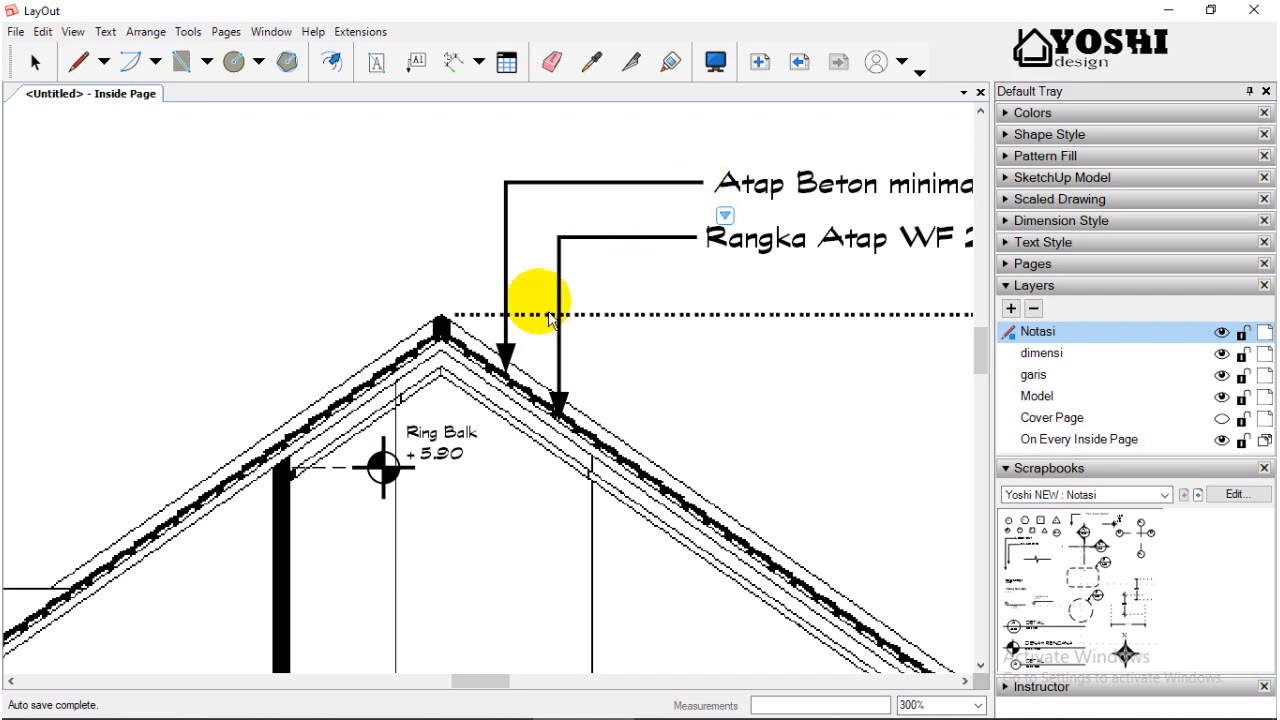
{"action": "scroll", "coordinate": [534, 300], "scroll_direction": "down", "scroll_amount": 2}
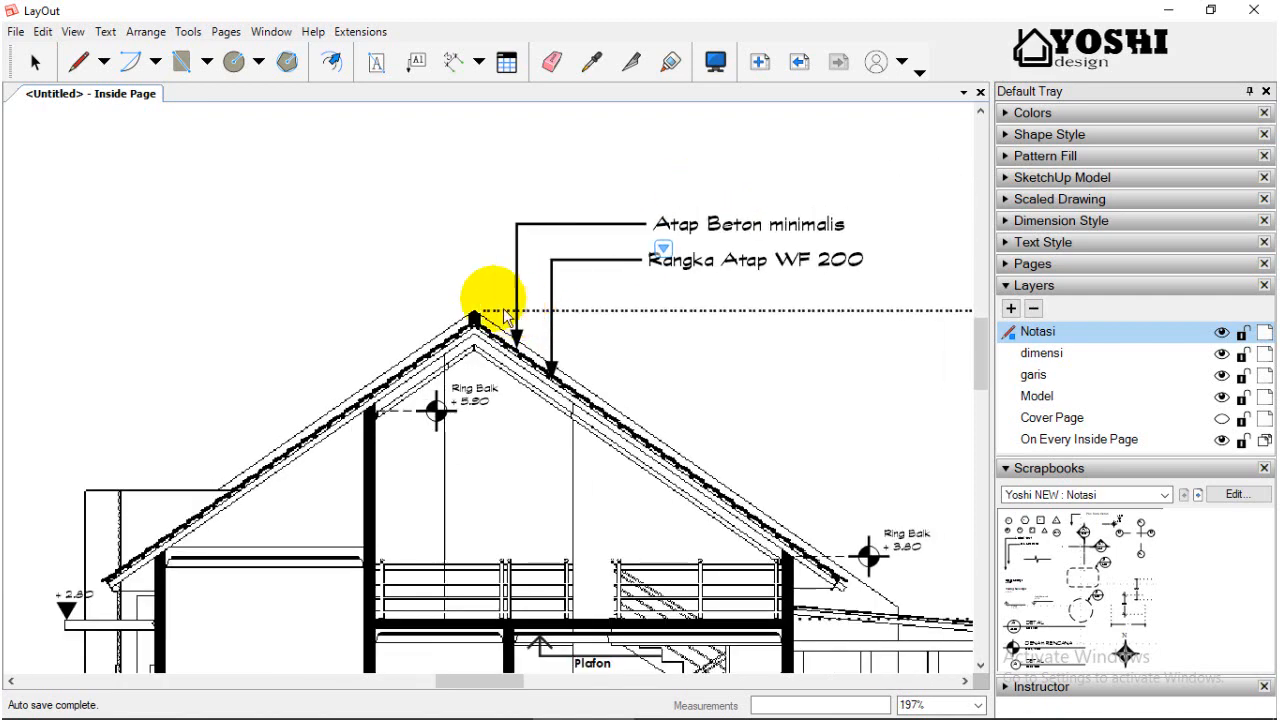
Add an elbowed leader label reading "Rabung" at the roof ridge, with its text above the Atap Beton minimalis label.
{"action": "key", "text": "shift+l"}
{"action": "left_click", "coordinate": [474, 314]}
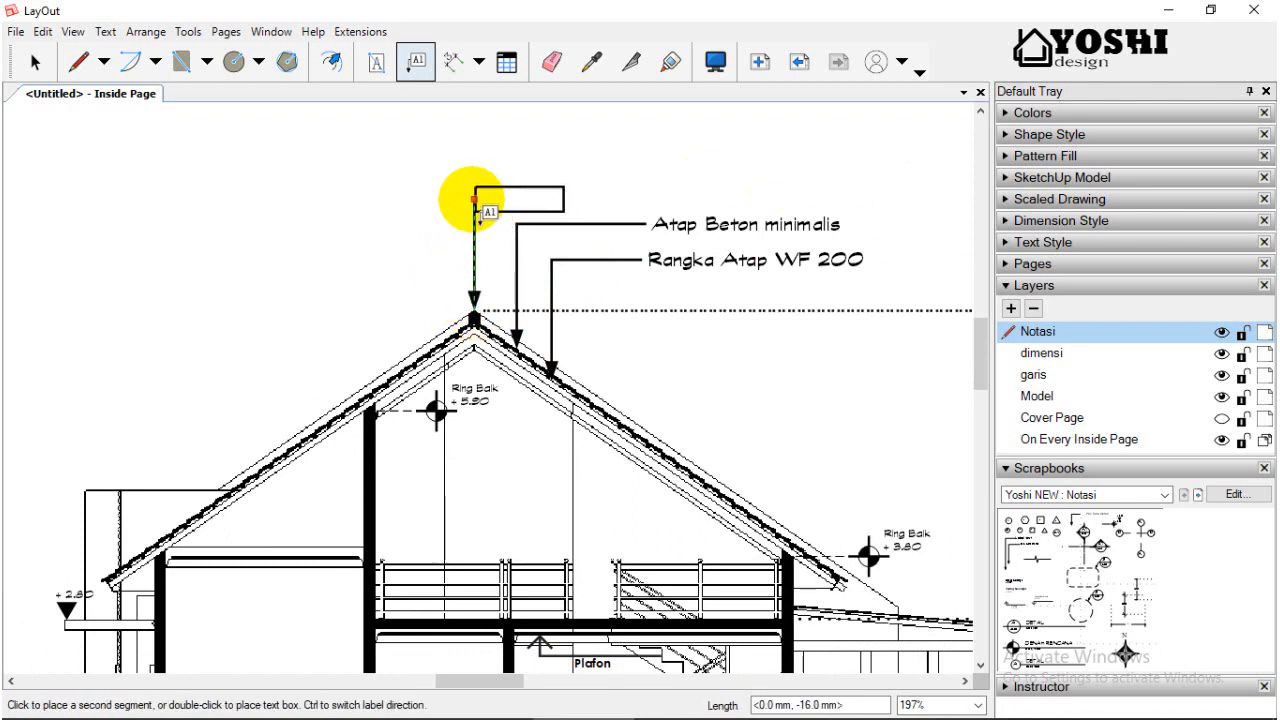
{"action": "left_click", "coordinate": [474, 199]}
{"action": "left_click", "coordinate": [646, 200]}
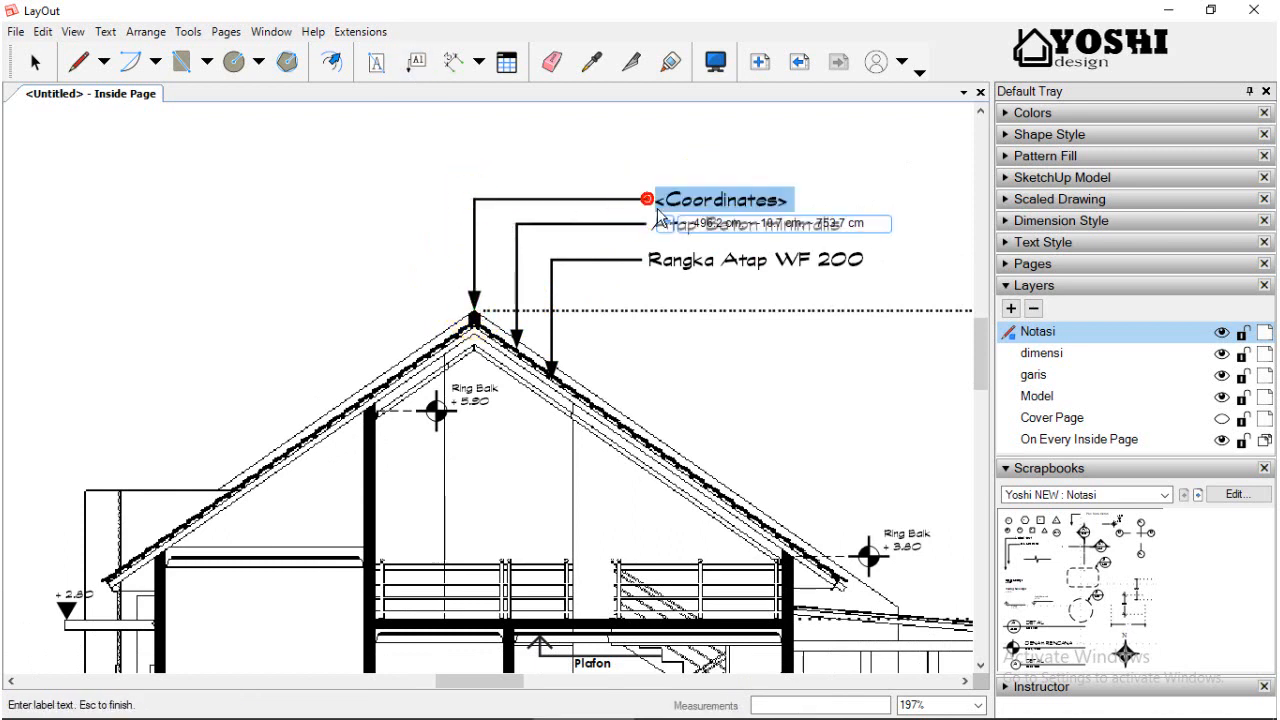
{"action": "type", "text": "Rabung"}
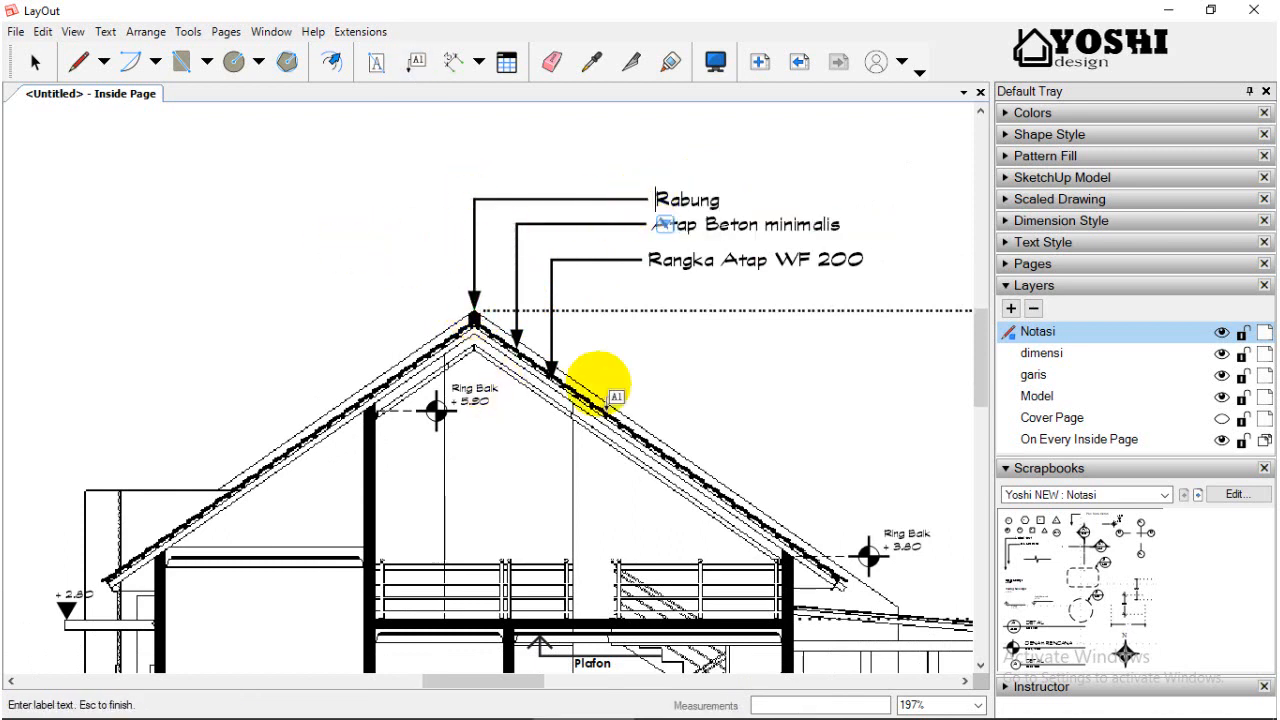
{"action": "key", "text": "Escape"}
Add an elbowed leader label reading "Reng Jrk. 26 cm" pointing to the right roof slope just below the Rangka Atap leader.
{"action": "scroll", "coordinate": [570, 370], "scroll_direction": "up", "scroll_amount": 5}
{"action": "scroll", "coordinate": [425, 425], "scroll_direction": "down", "scroll_amount": 5}
{"action": "scroll", "coordinate": [414, 449], "scroll_direction": "up", "scroll_amount": 4}
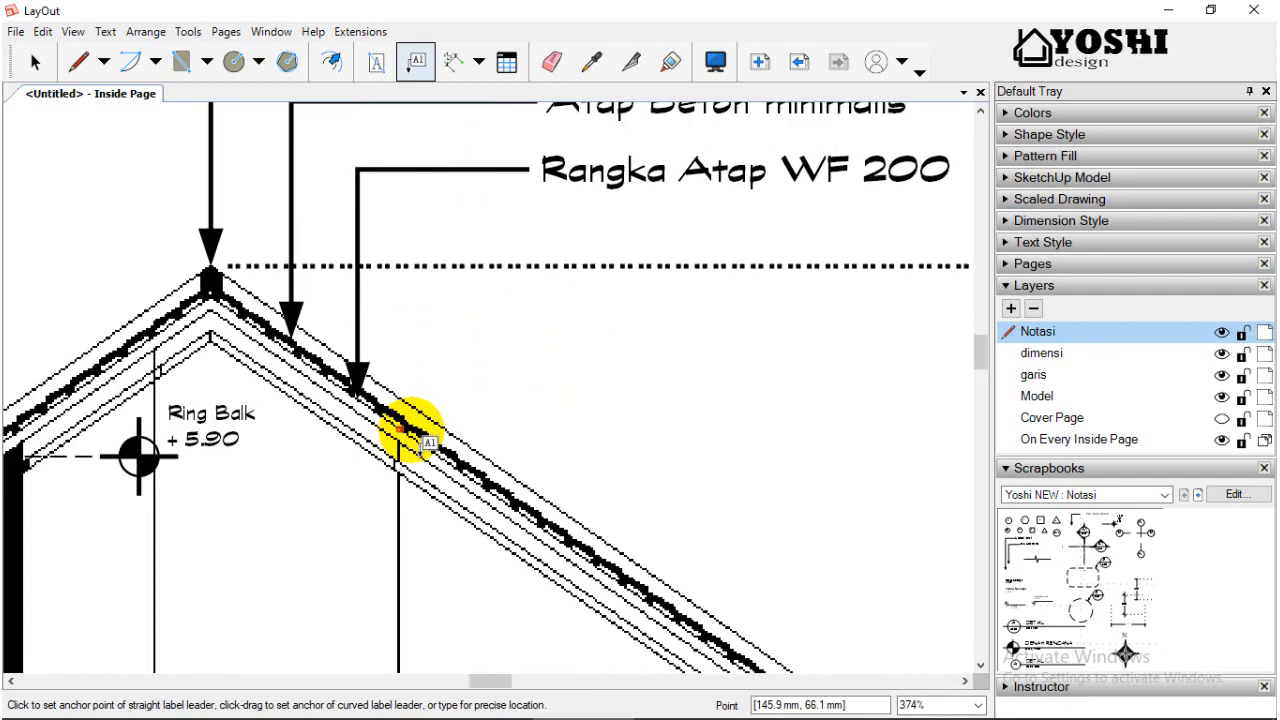
{"action": "left_click", "coordinate": [443, 447]}
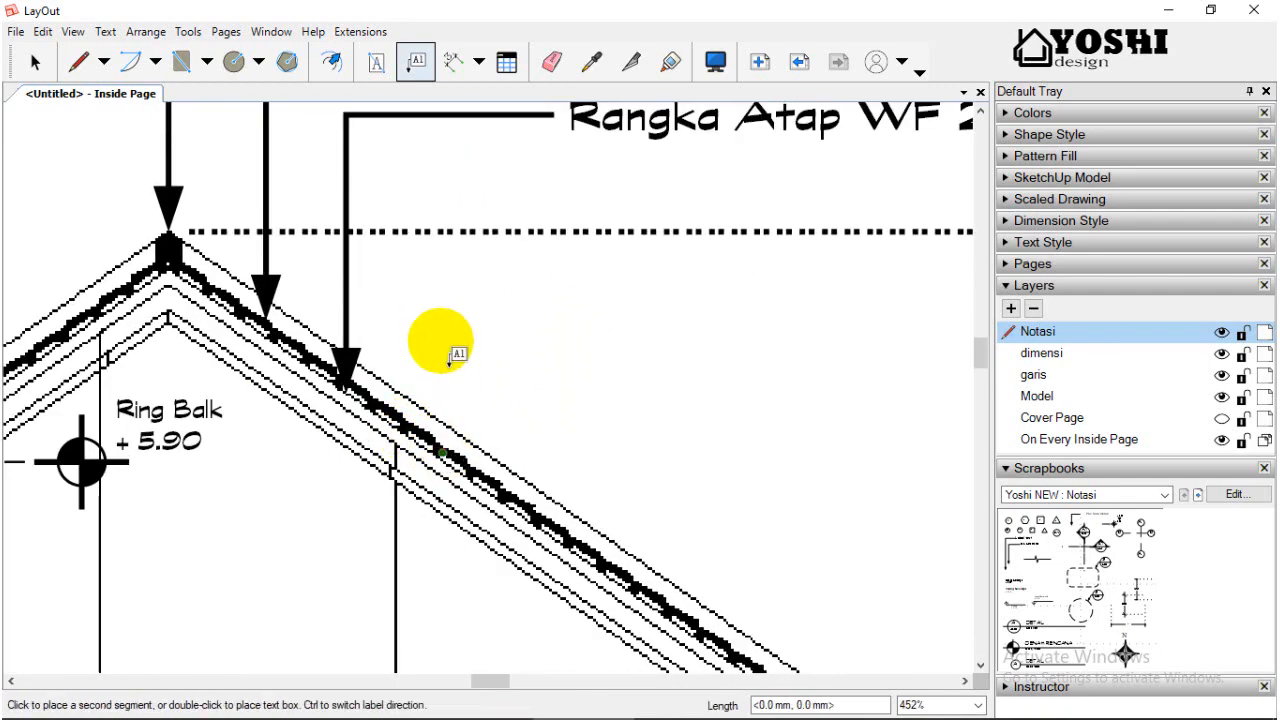
{"action": "left_click", "coordinate": [443, 295]}
{"action": "left_click", "coordinate": [620, 293]}
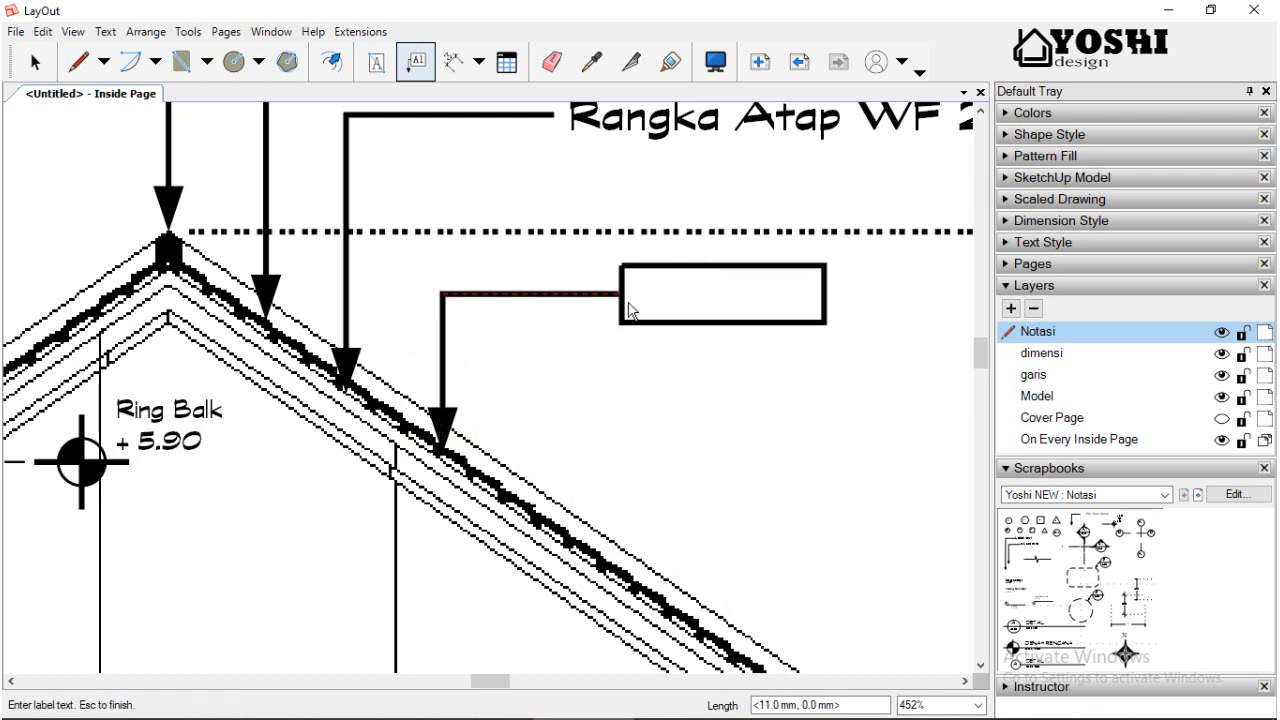
{"action": "type", "text": "Reng Jrk. 26 c"}
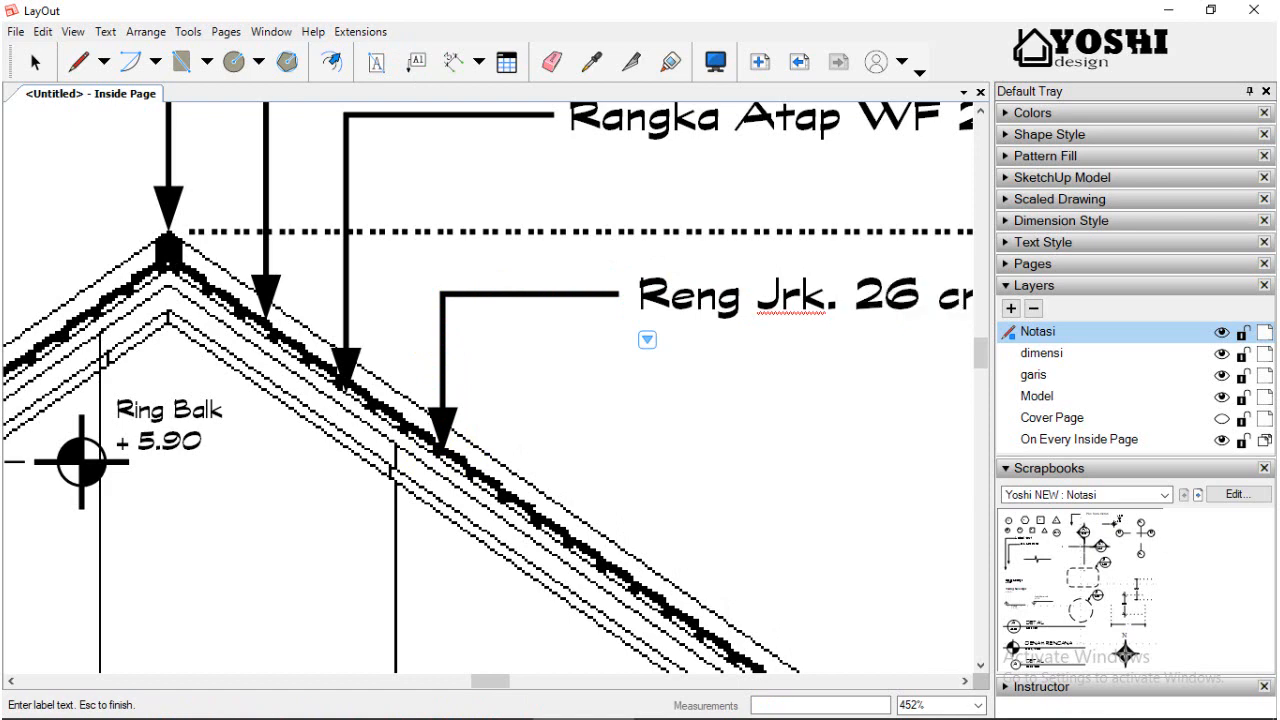
{"action": "left_click", "coordinate": [608, 289]}
{"action": "scroll", "coordinate": [694, 437], "scroll_direction": "down", "scroll_amount": 5}
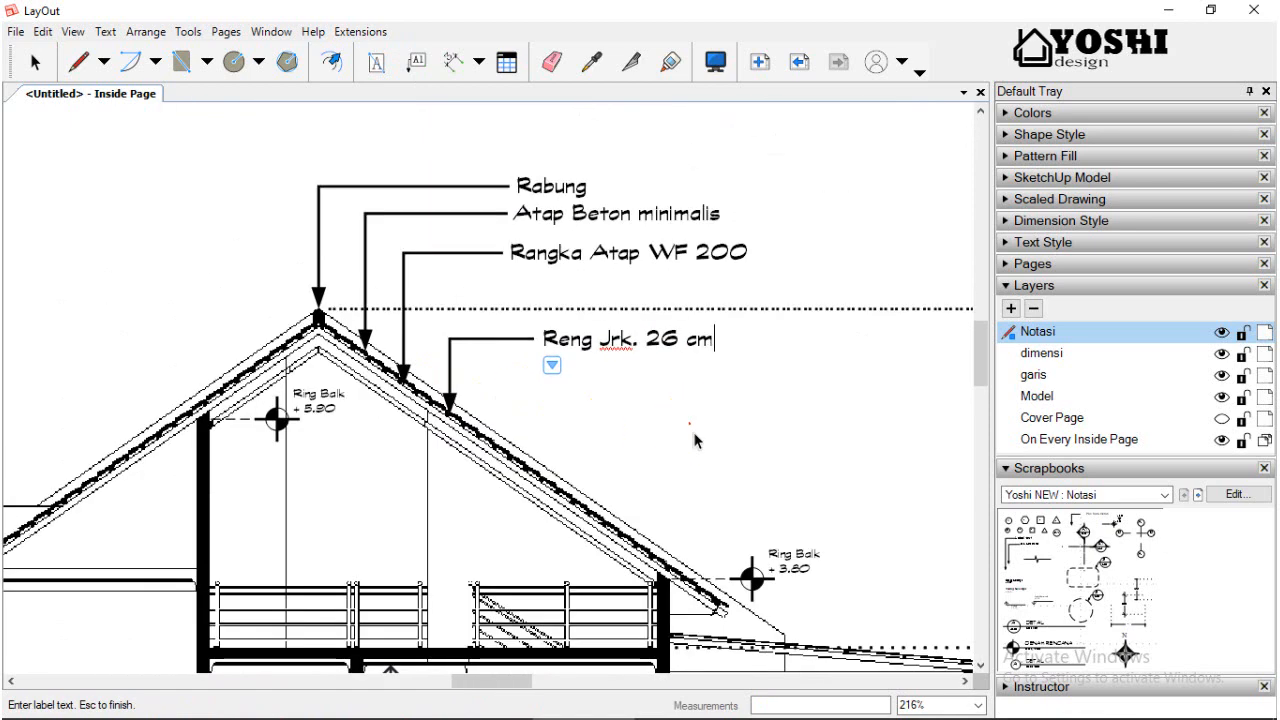
Set the Rabung label's text to Gulim Regular, 9 pt.
{"action": "left_click", "coordinate": [35, 62]}
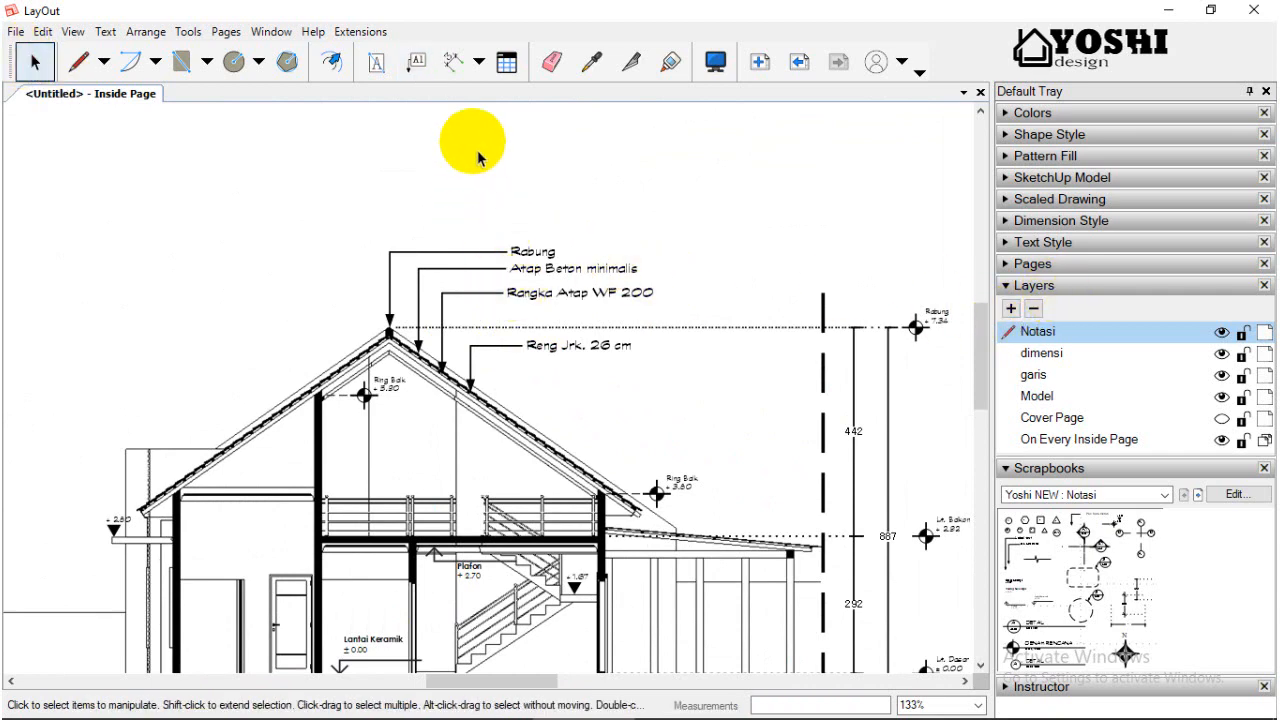
{"action": "left_click", "coordinate": [549, 260]}
{"action": "left_click", "coordinate": [1070, 286]}
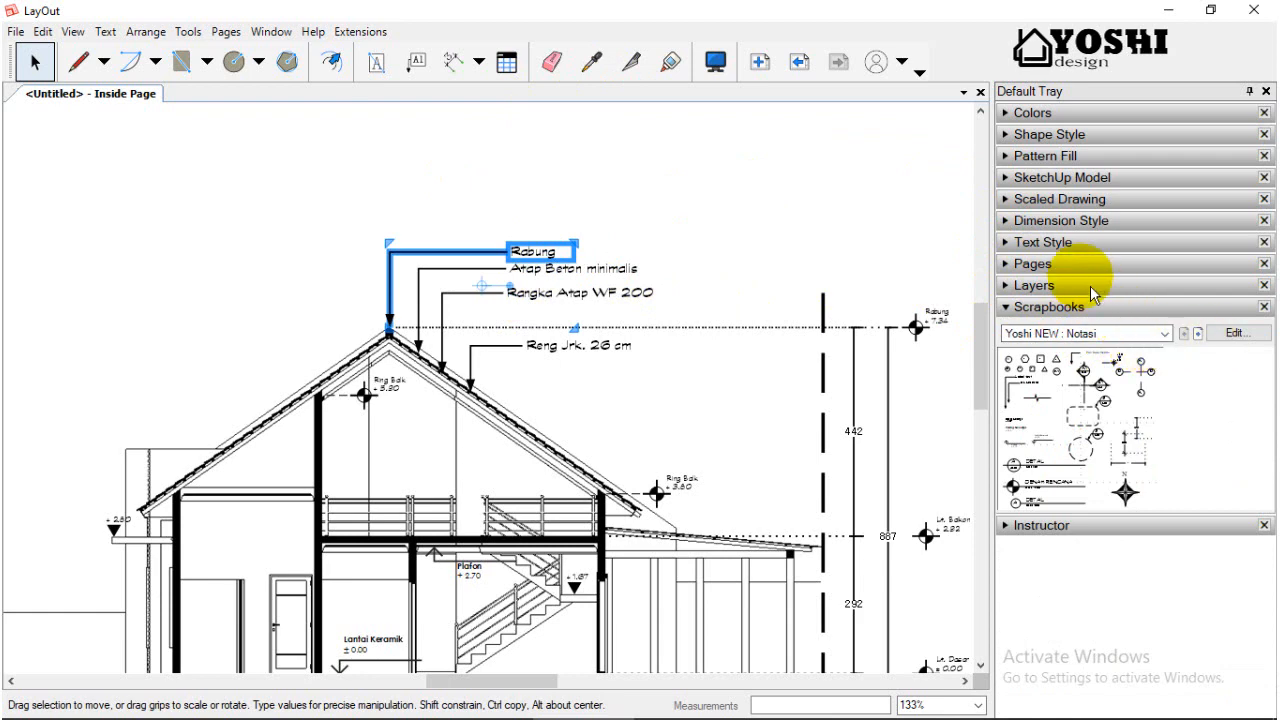
{"action": "left_click", "coordinate": [1058, 243]}
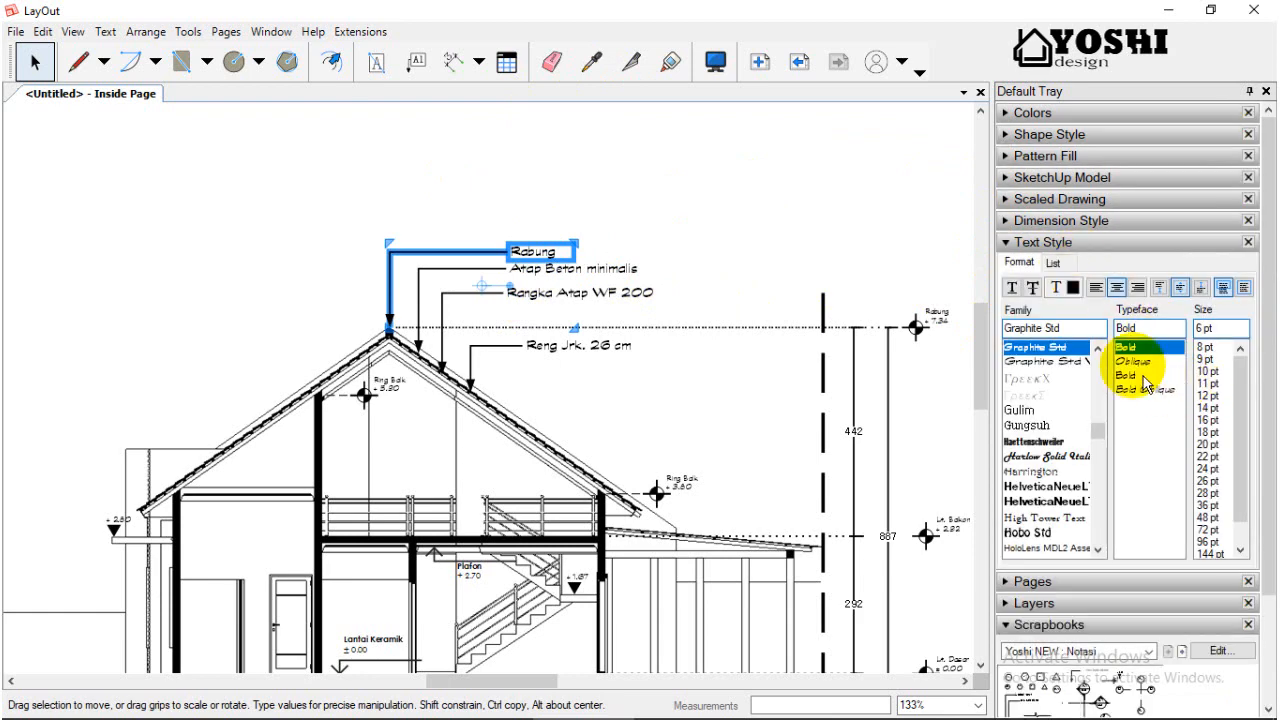
{"action": "left_click", "coordinate": [1020, 410]}
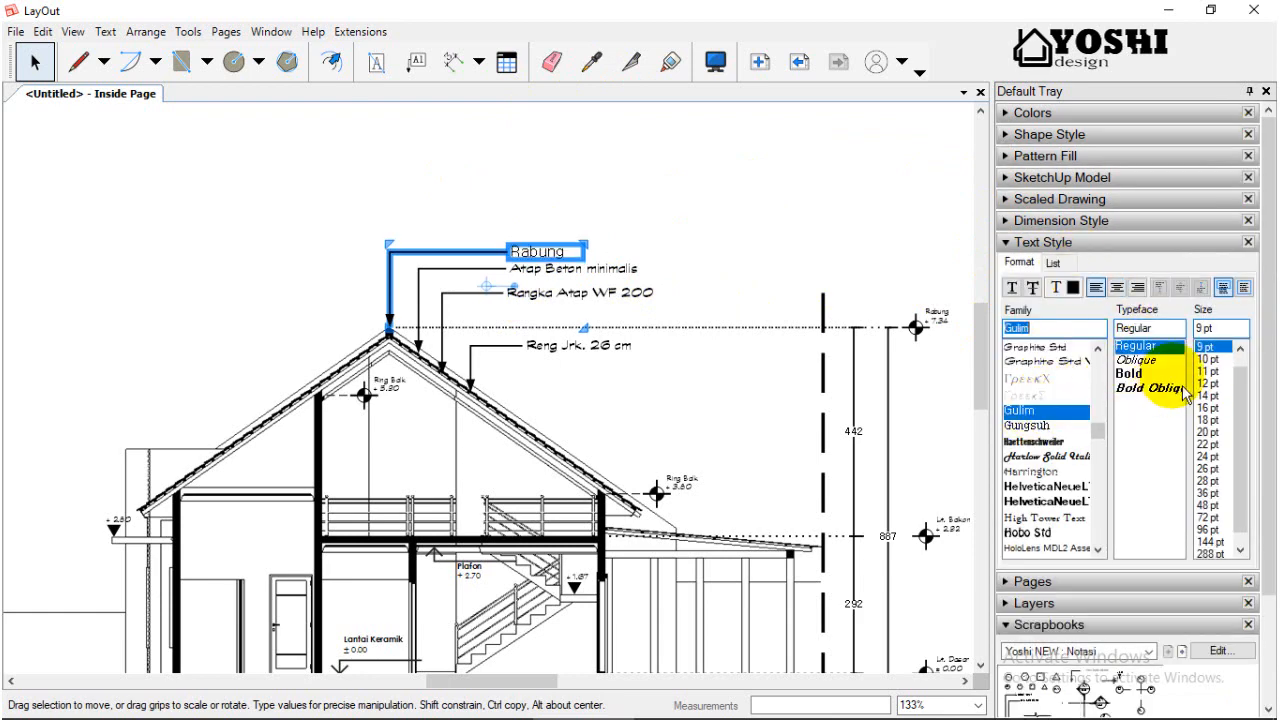
Copy the Rabung label's style to the Atap Beton minimalis, Rangka Atap WF 200 and Reng Jrk. 26 cm labels.
{"action": "left_click", "coordinate": [591, 62]}
{"action": "left_click", "coordinate": [553, 253]}
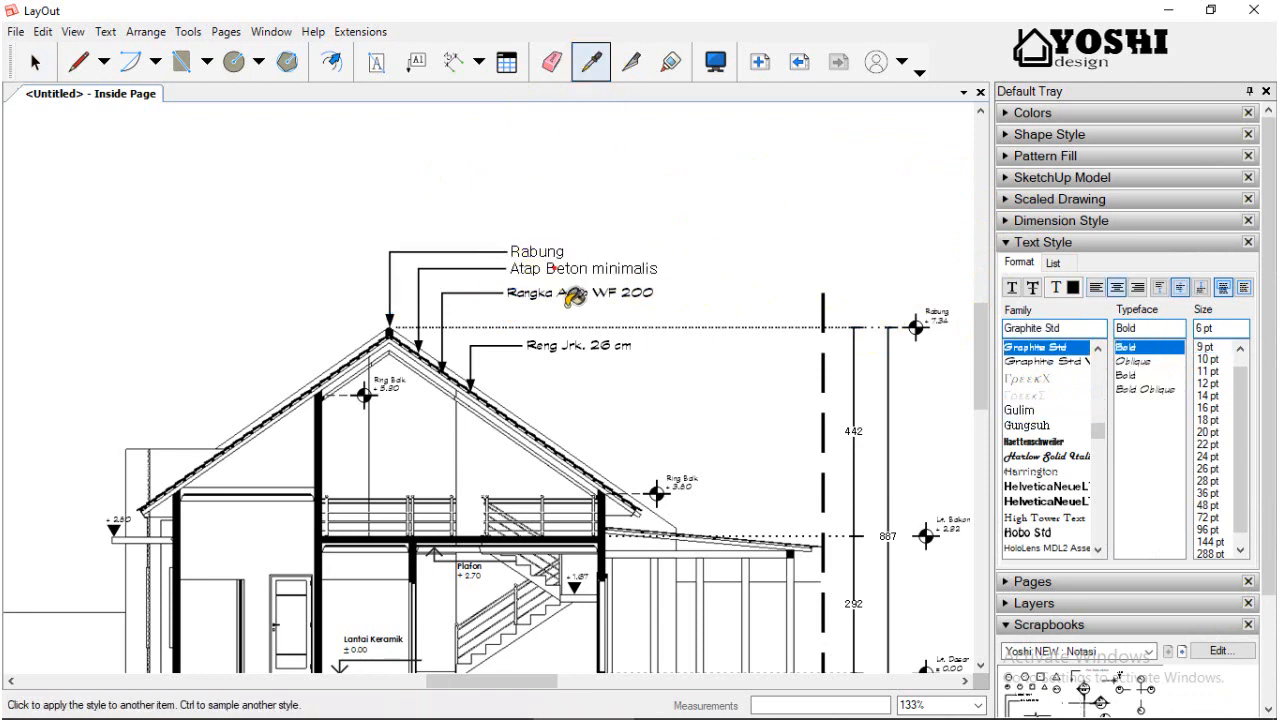
{"action": "scroll", "coordinate": [590, 362], "scroll_direction": "down", "scroll_amount": 2}
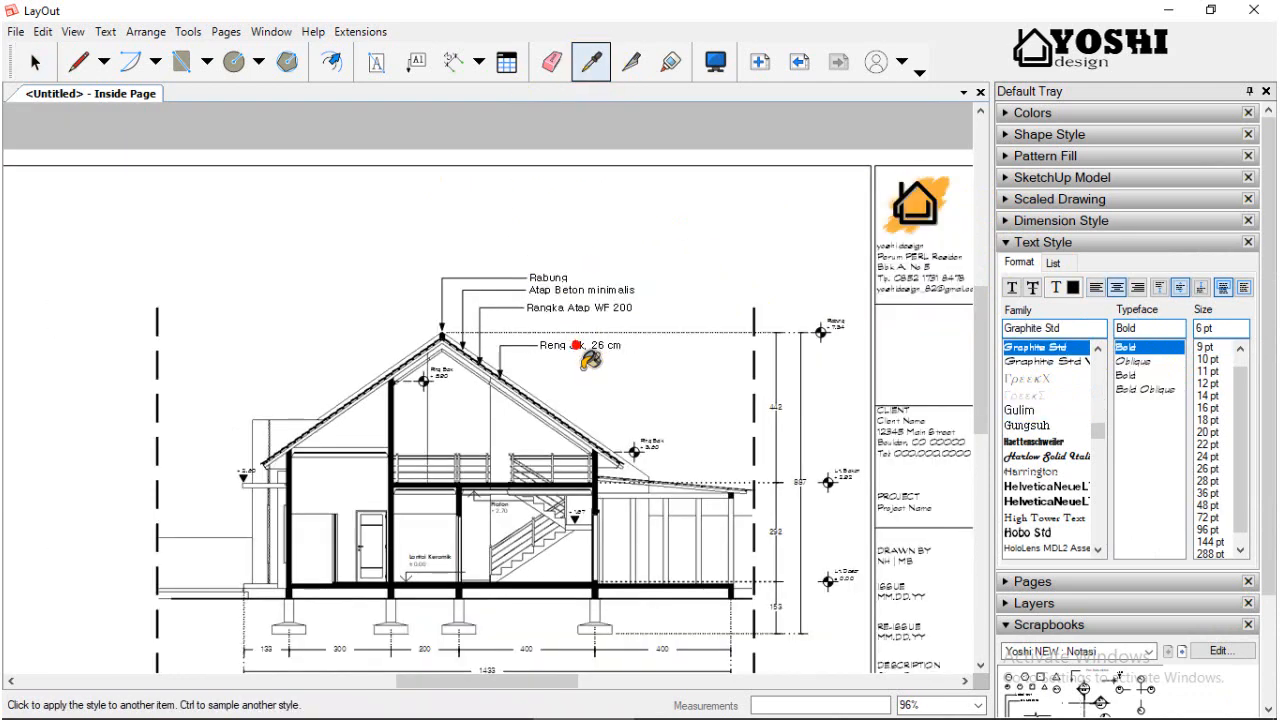
Add an elbowed leader label reading "List 18 cm" pointing to the left ceiling corner below the upper floor slab.
{"action": "left_click", "coordinate": [418, 64]}
{"action": "scroll", "coordinate": [566, 423], "scroll_direction": "up", "scroll_amount": 4}
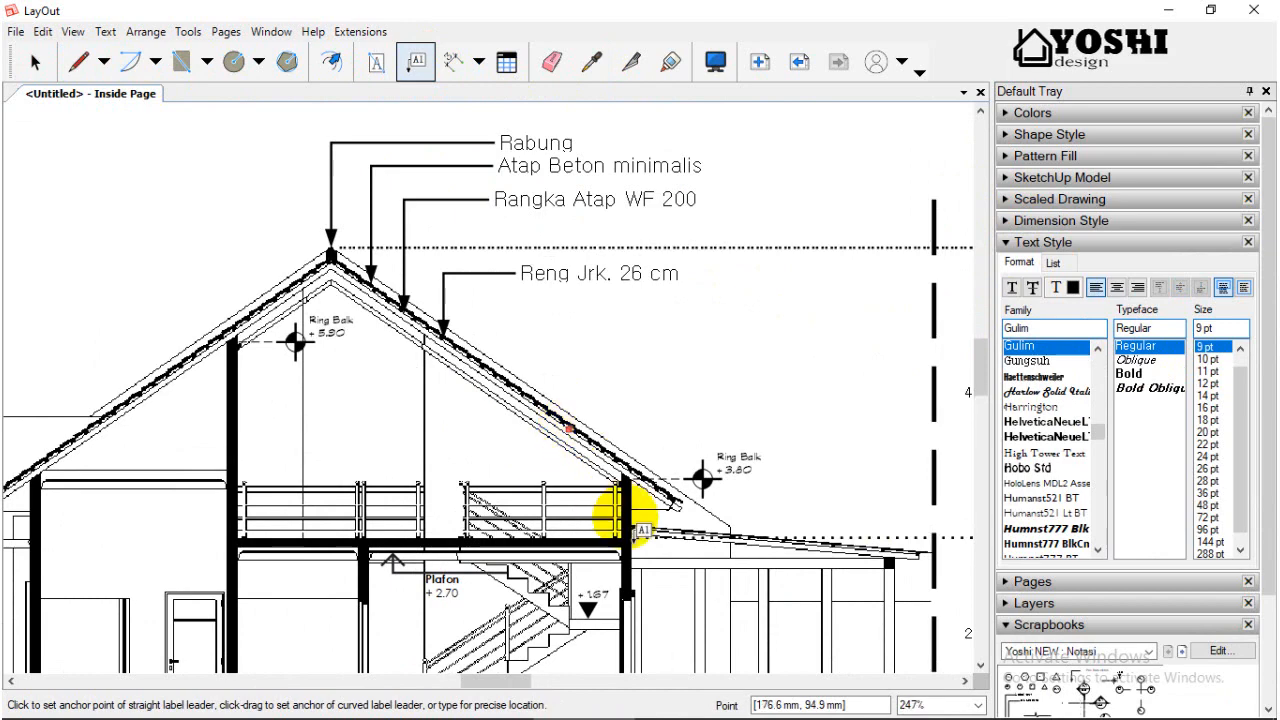
{"action": "scroll", "coordinate": [457, 366], "scroll_direction": "down", "scroll_amount": 3}
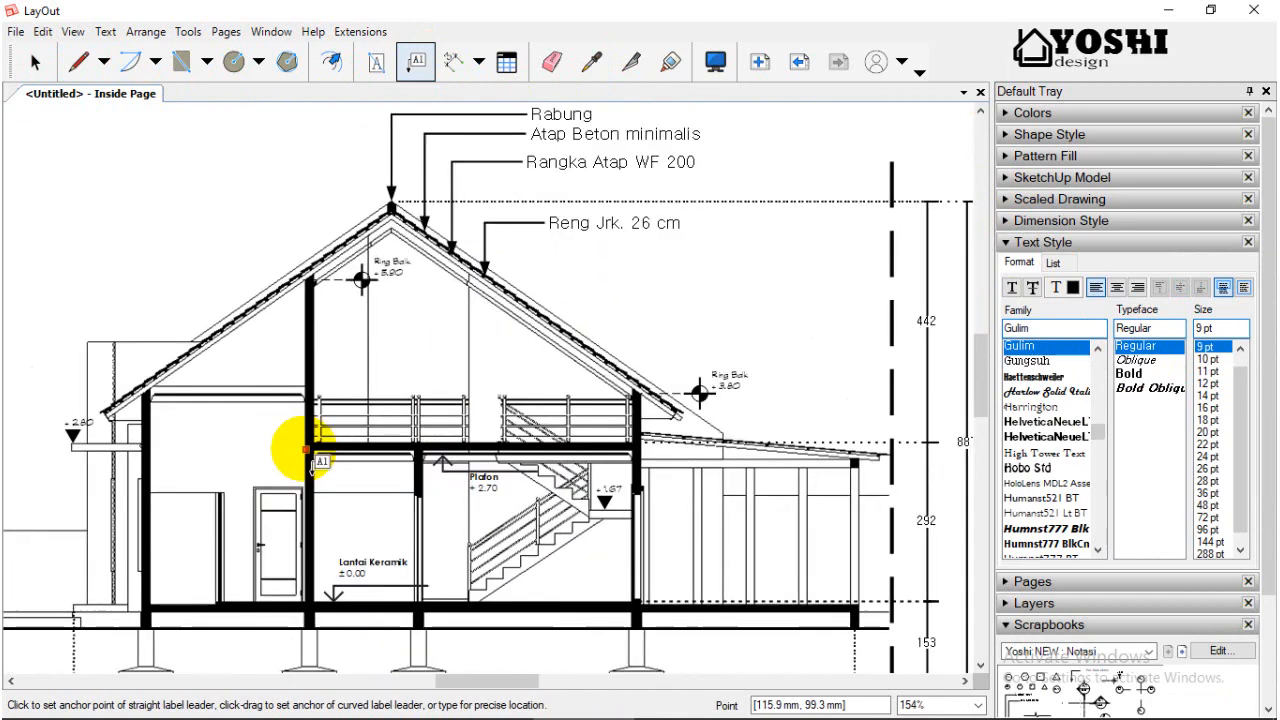
{"action": "scroll", "coordinate": [343, 466], "scroll_direction": "up", "scroll_amount": 6}
{"action": "scroll", "coordinate": [317, 457], "scroll_direction": "up", "scroll_amount": 1}
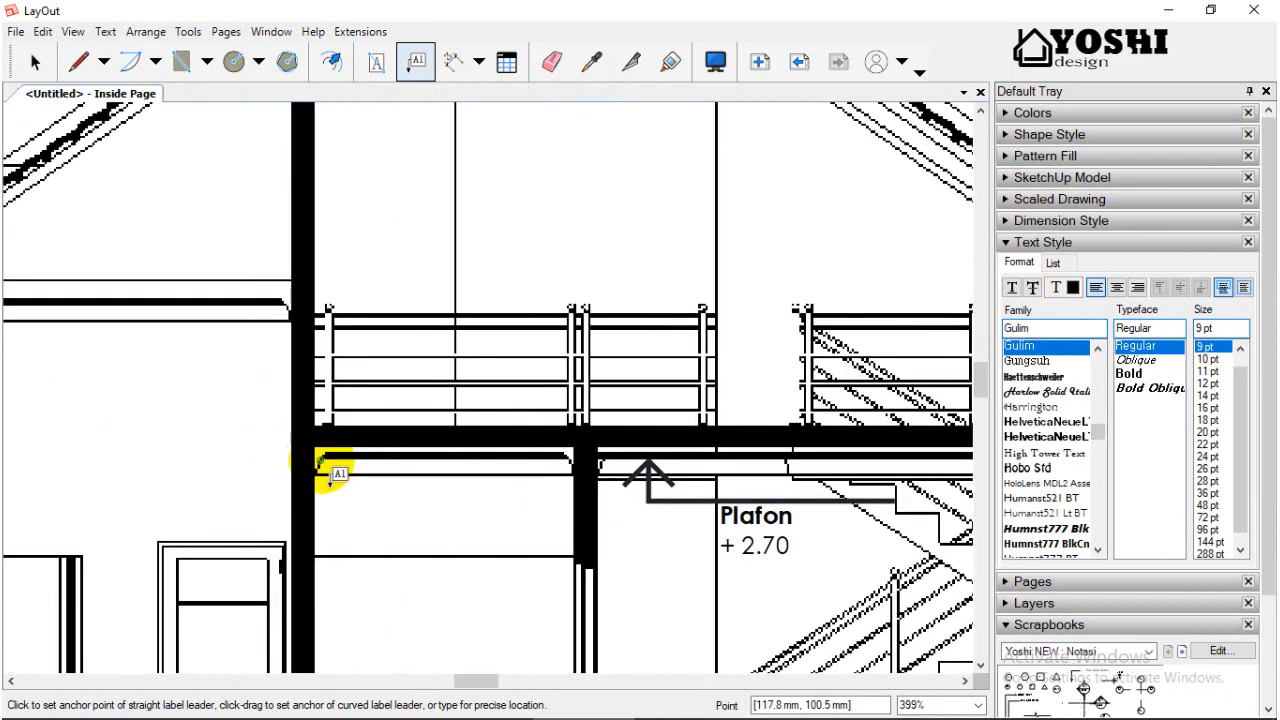
{"action": "scroll", "coordinate": [563, 471], "scroll_direction": "down", "scroll_amount": 2}
{"action": "scroll", "coordinate": [560, 471], "scroll_direction": "up", "scroll_amount": 2}
{"action": "scroll", "coordinate": [608, 433], "scroll_direction": "down", "scroll_amount": 4}
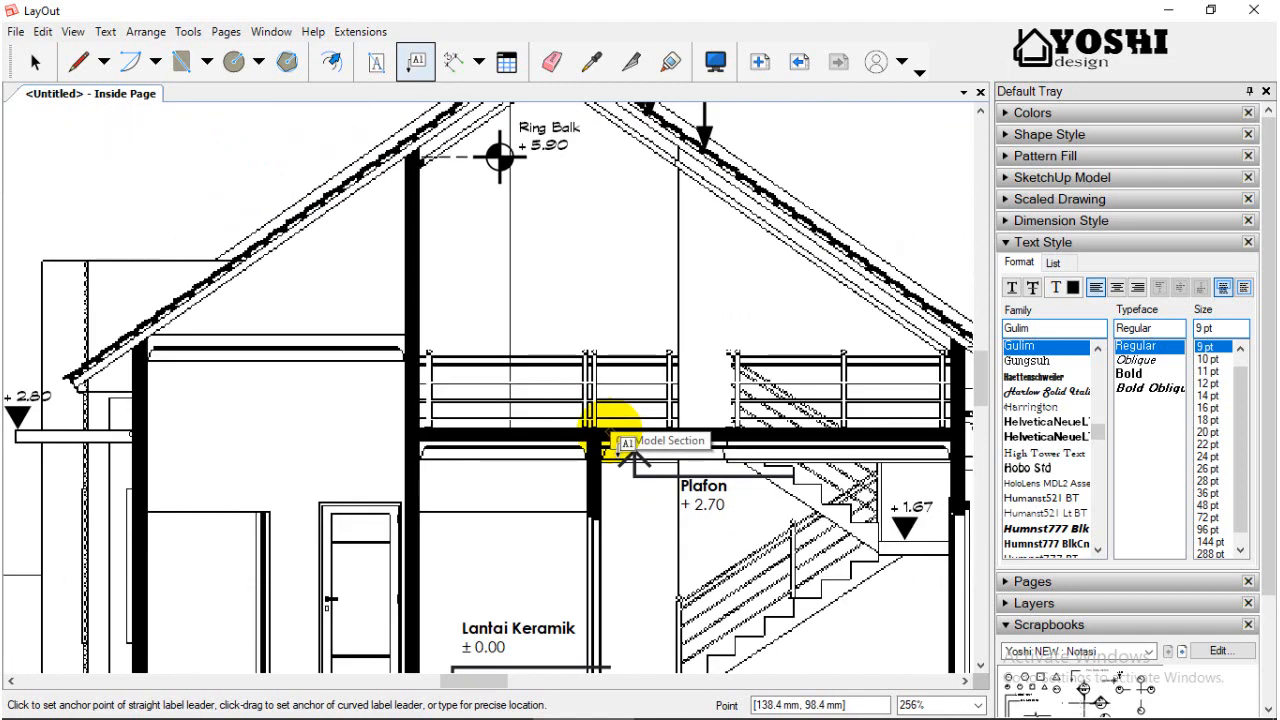
{"action": "scroll", "coordinate": [600, 460], "scroll_direction": "up", "scroll_amount": 4}
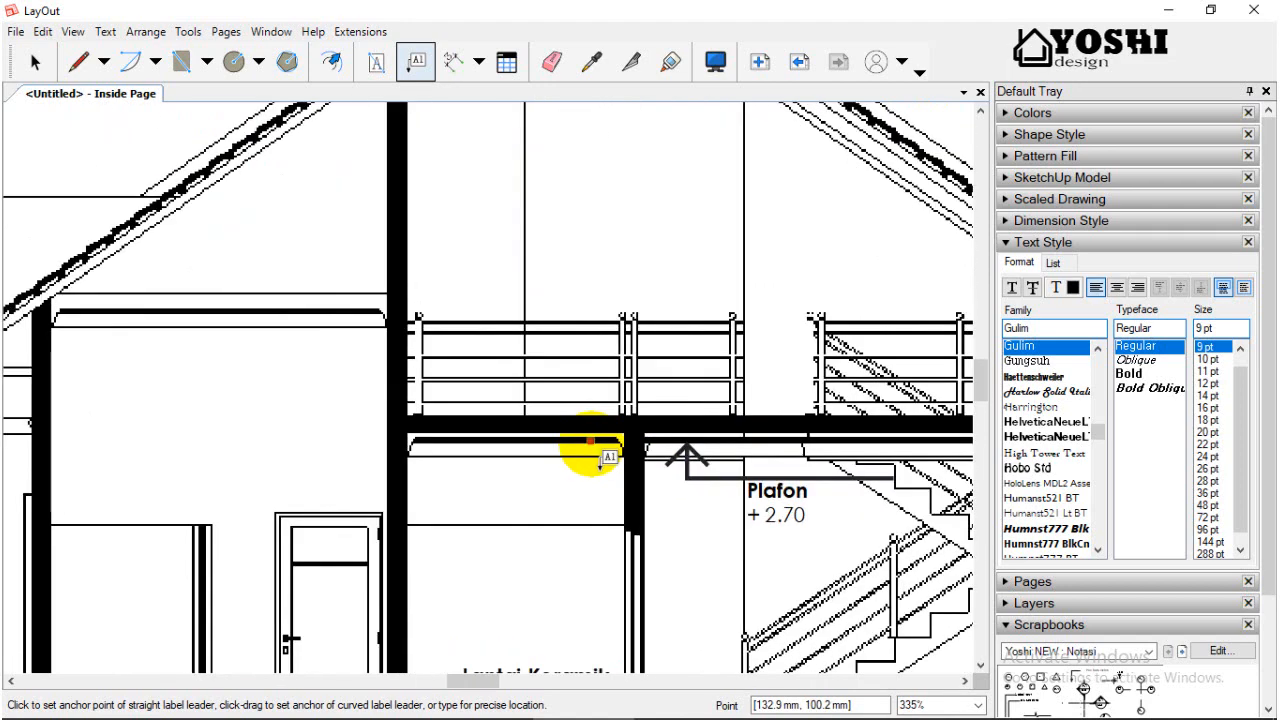
{"action": "scroll", "coordinate": [385, 450], "scroll_direction": "up", "scroll_amount": 7}
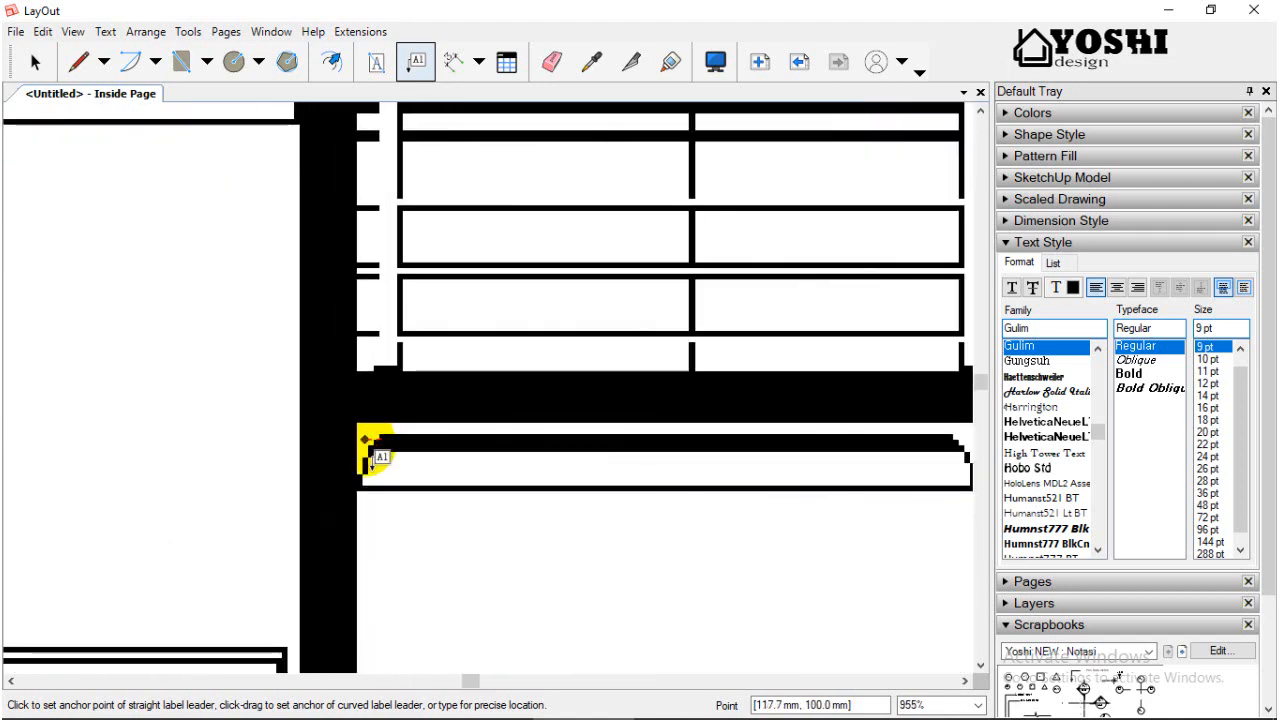
{"action": "left_click", "coordinate": [366, 440]}
{"action": "scroll", "coordinate": [405, 440], "scroll_direction": "down", "scroll_amount": 8}
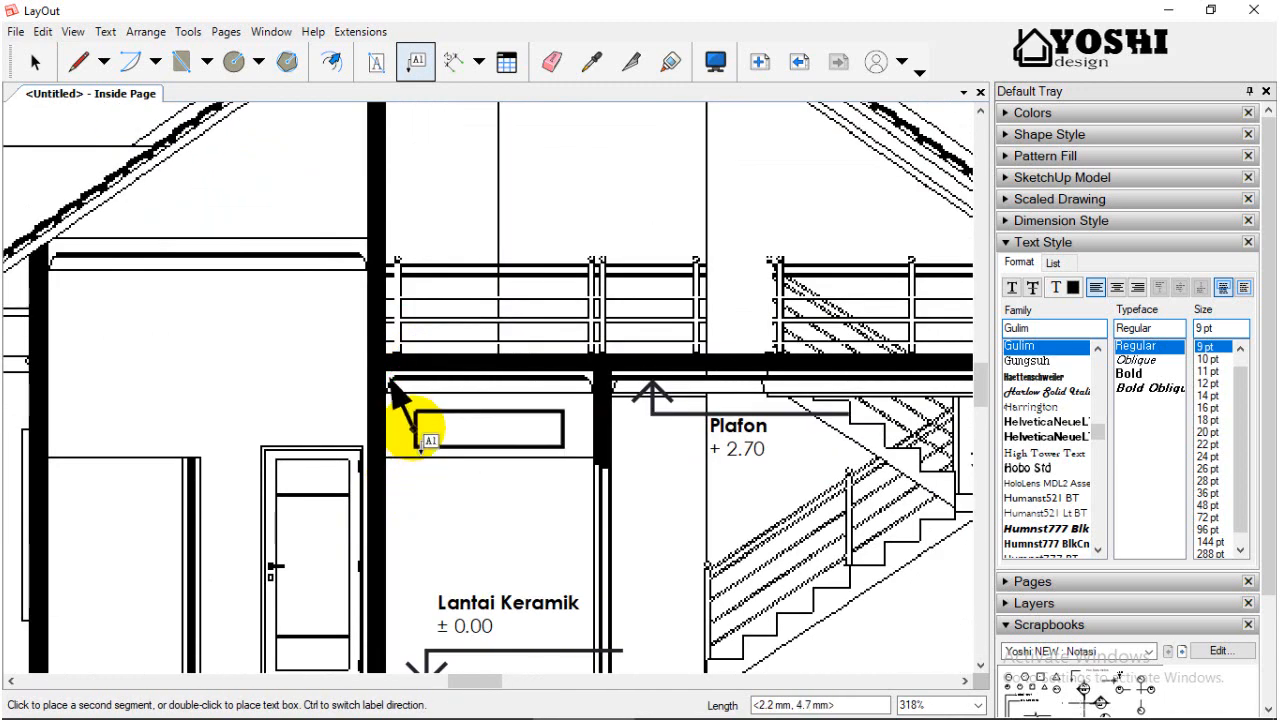
{"action": "left_click", "coordinate": [420, 435]}
{"action": "left_click", "coordinate": [440, 440]}
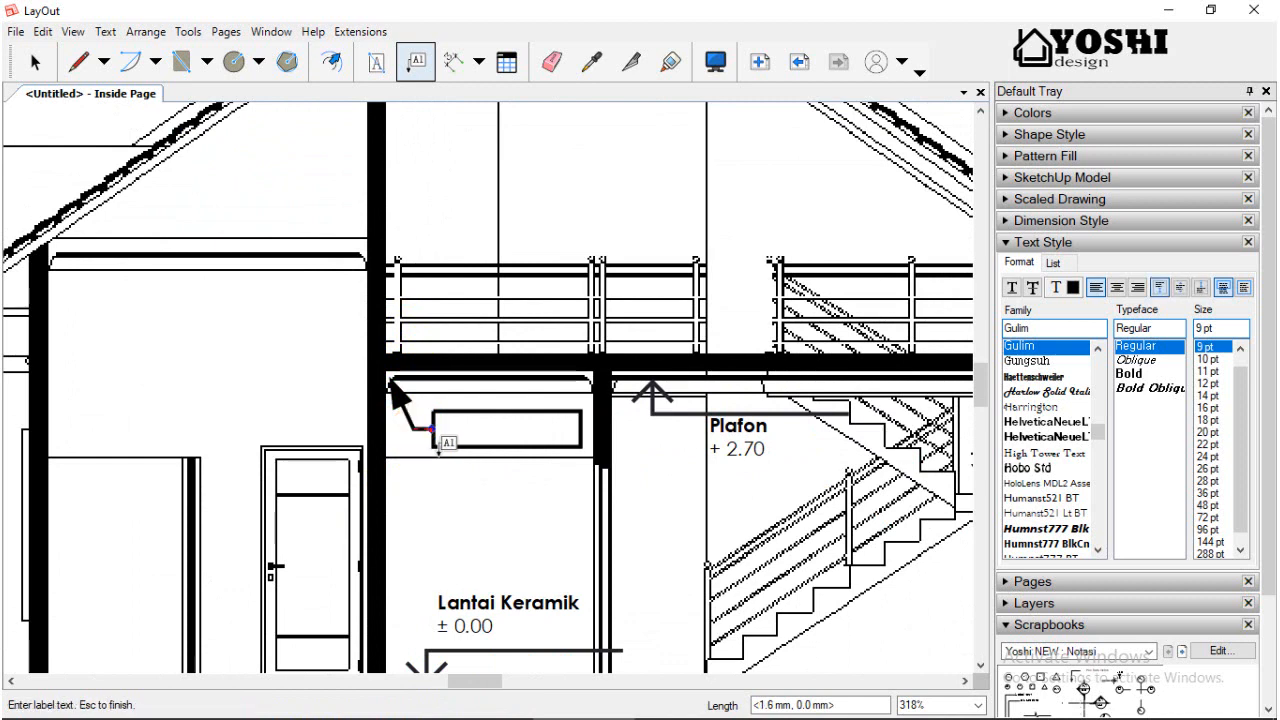
{"action": "type", "text": "List"}
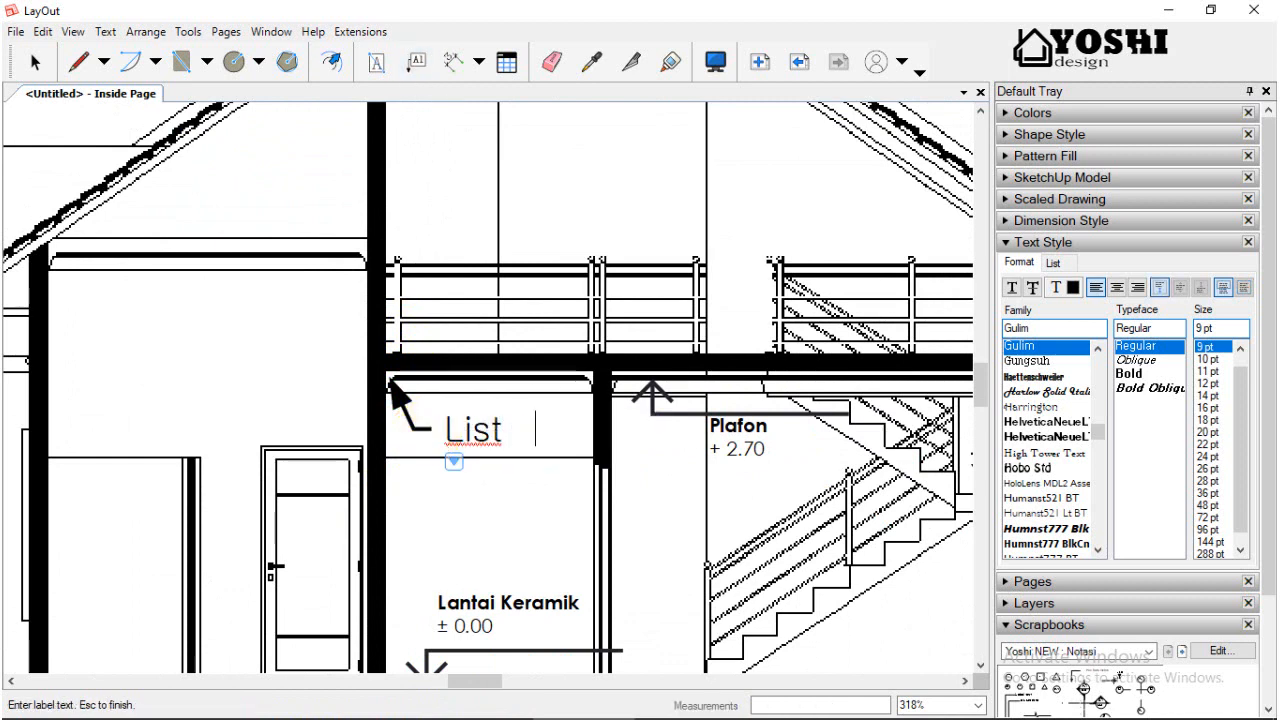
{"action": "type", "text": " 18"}
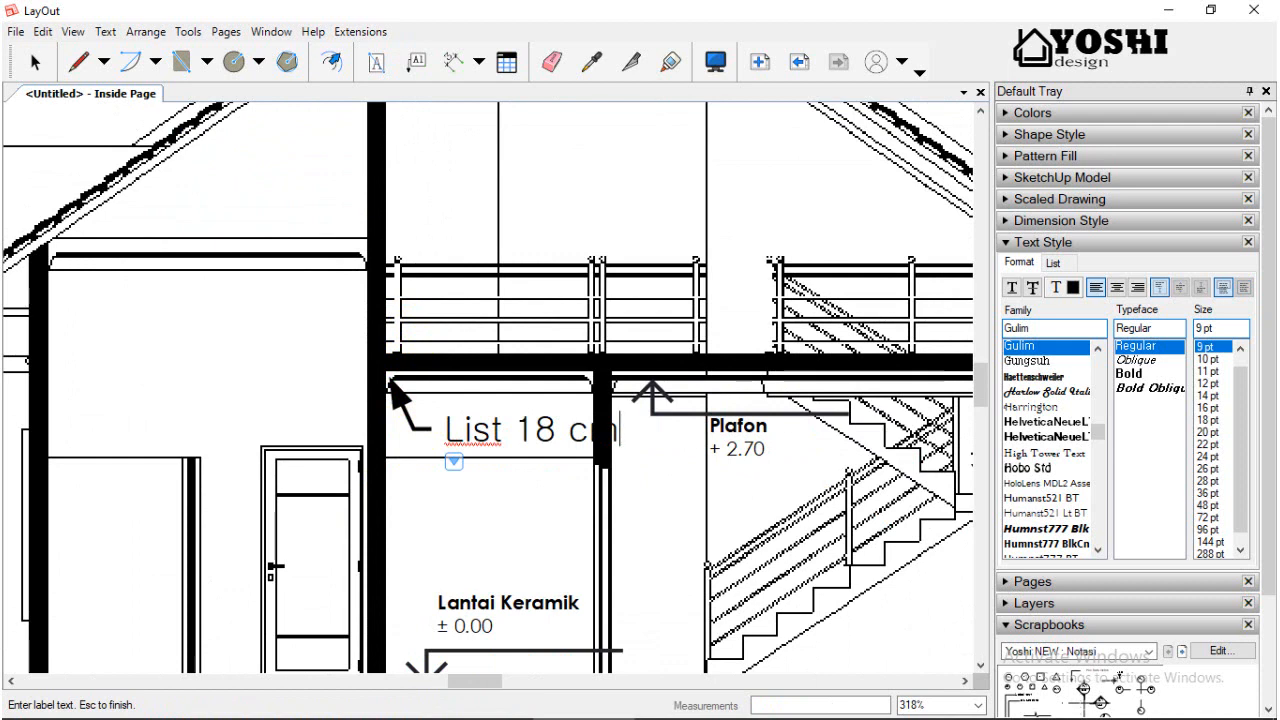
Set the List 18 cm label's text size to 4 pt.
{"action": "left_click", "coordinate": [35, 62]}
{"action": "left_click", "coordinate": [453, 432]}
{"action": "left_click", "coordinate": [1214, 329]}
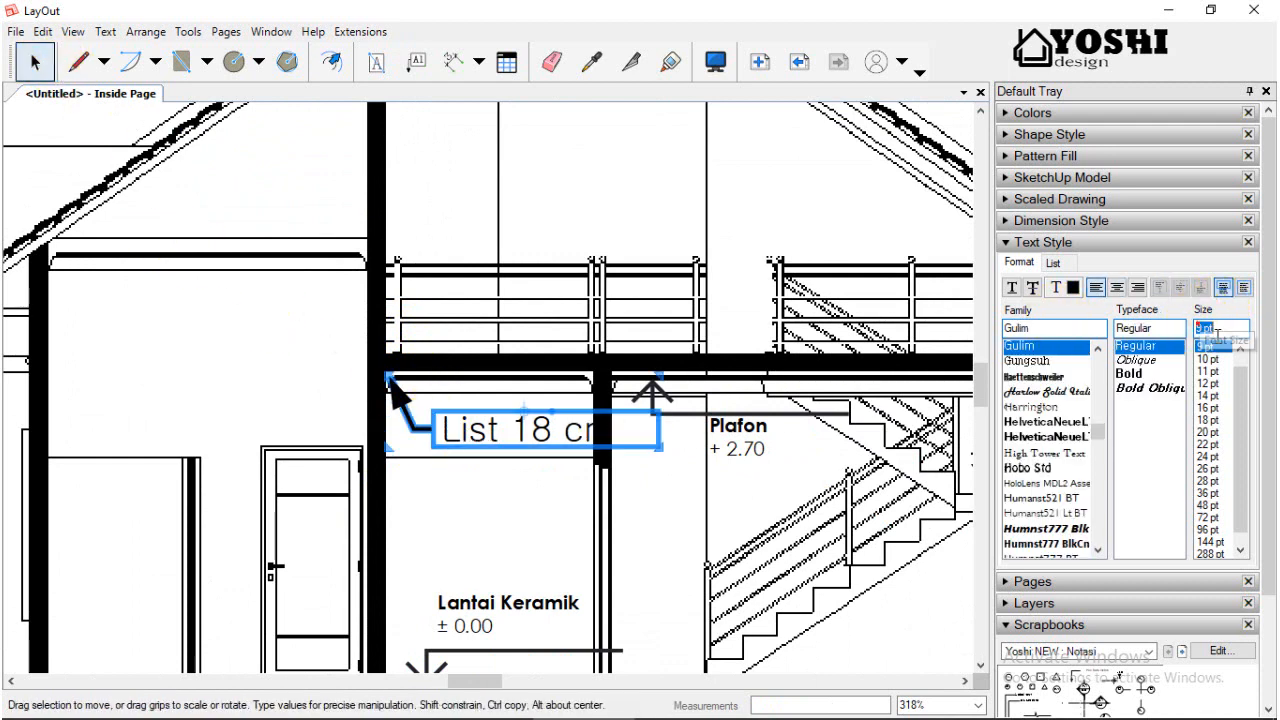
{"action": "type", "text": "4"}
{"action": "key", "text": "Return"}
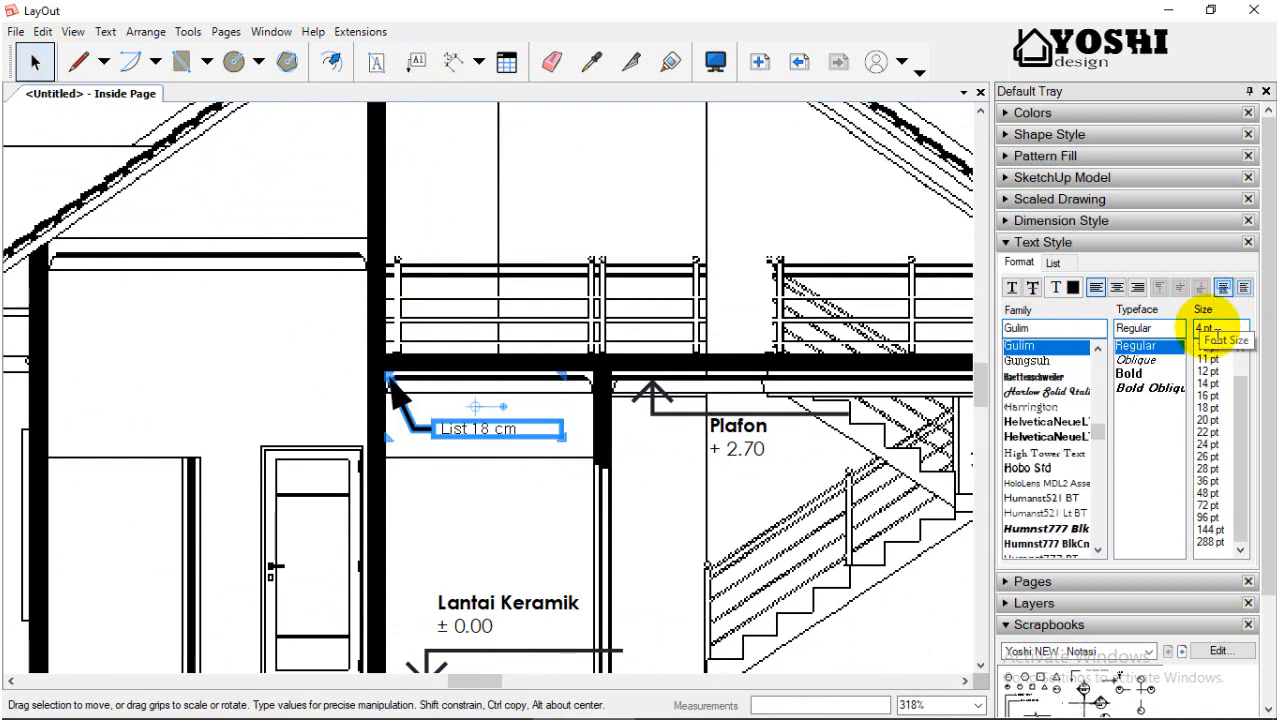
Set the List 18 cm label's leader stroke to 0.4 pt with a start arrow size of 1 pt.
{"action": "left_click", "coordinate": [1060, 134]}
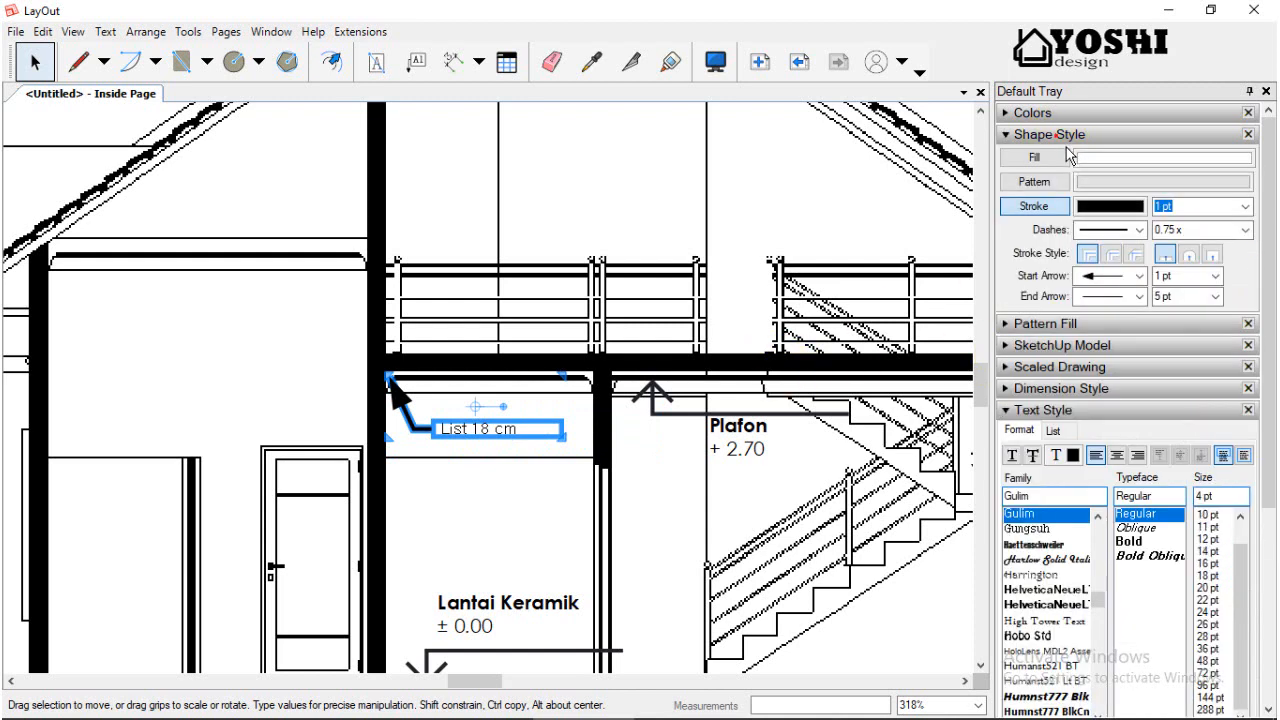
{"action": "left_click", "coordinate": [1139, 276]}
{"action": "left_click", "coordinate": [1120, 277]}
{"action": "left_click", "coordinate": [1171, 277]}
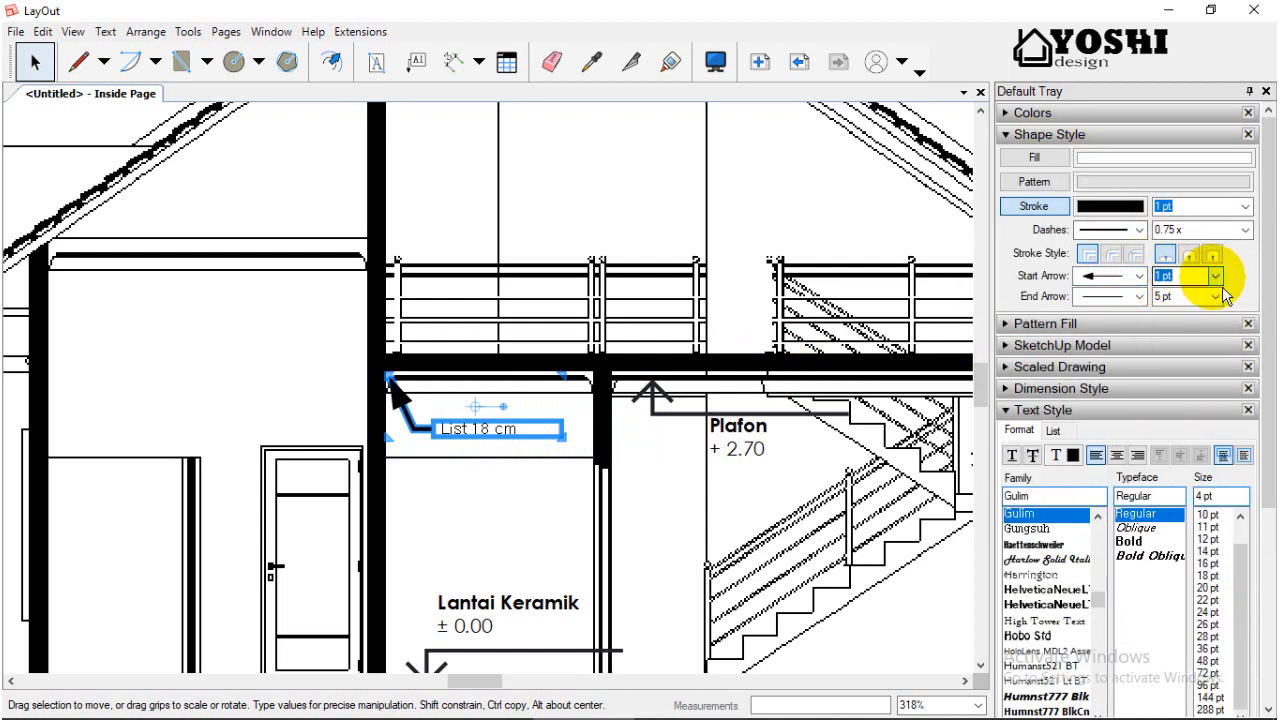
{"action": "left_click", "coordinate": [1215, 276]}
{"action": "left_click", "coordinate": [1186, 305]}
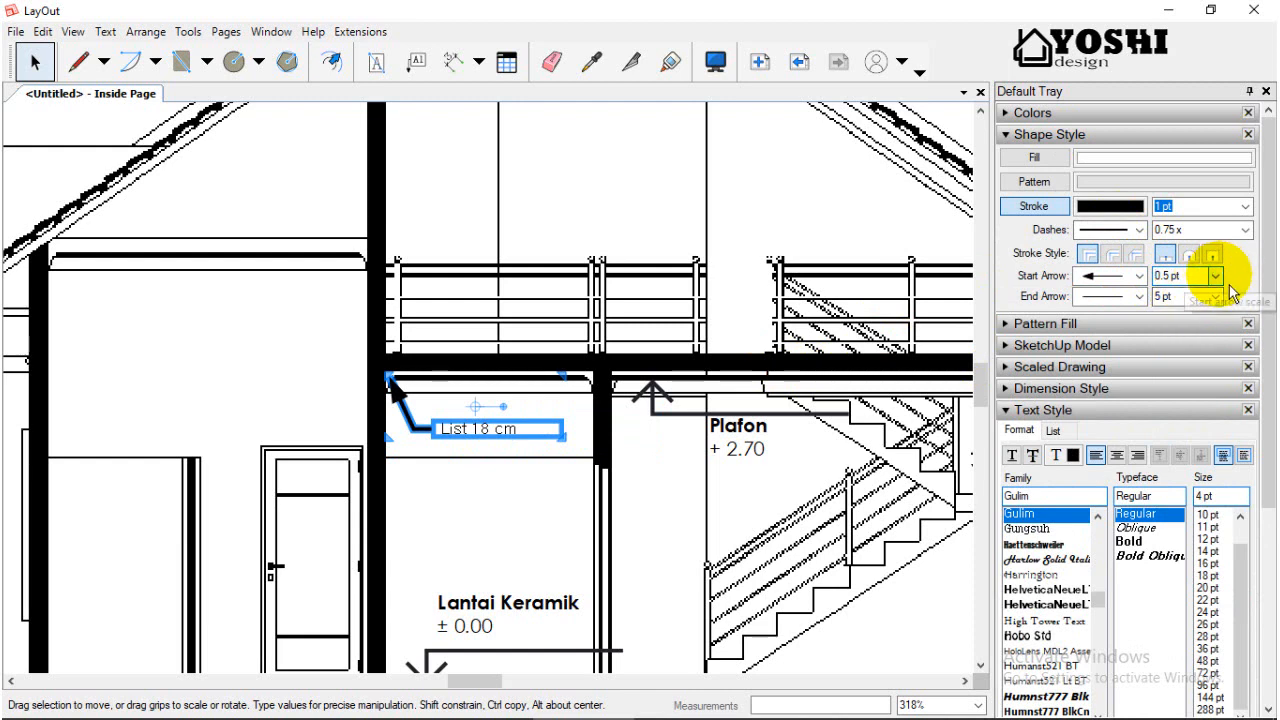
{"action": "left_click", "coordinate": [1215, 276]}
{"action": "left_click", "coordinate": [1190, 290]}
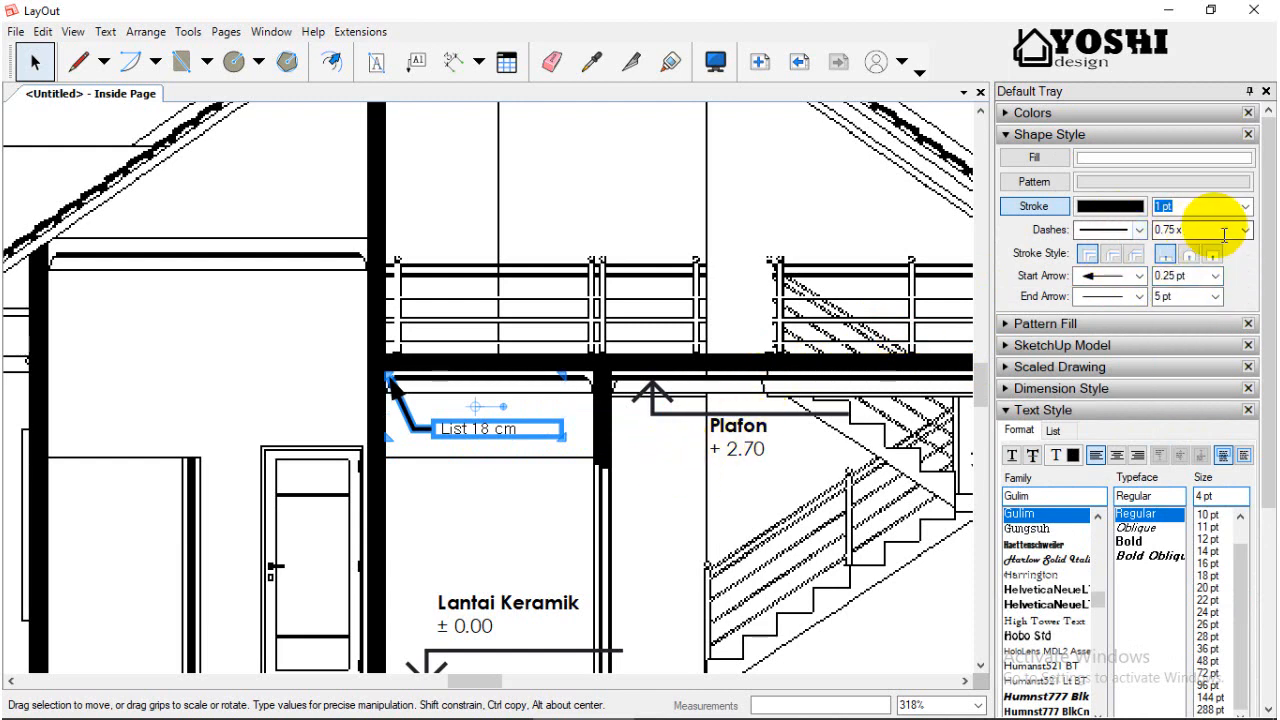
{"action": "left_click", "coordinate": [1245, 206]}
{"action": "left_click", "coordinate": [1200, 250]}
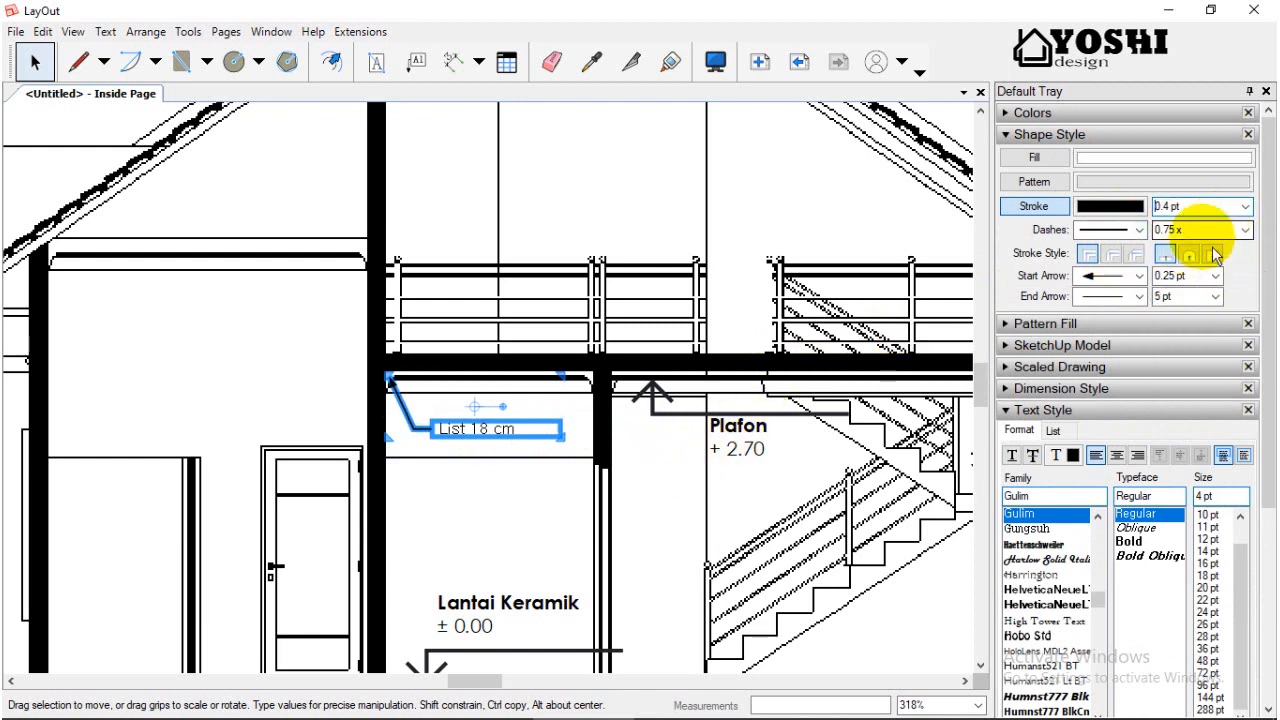
{"action": "left_click", "coordinate": [1215, 276]}
{"action": "left_click", "coordinate": [1168, 314]}
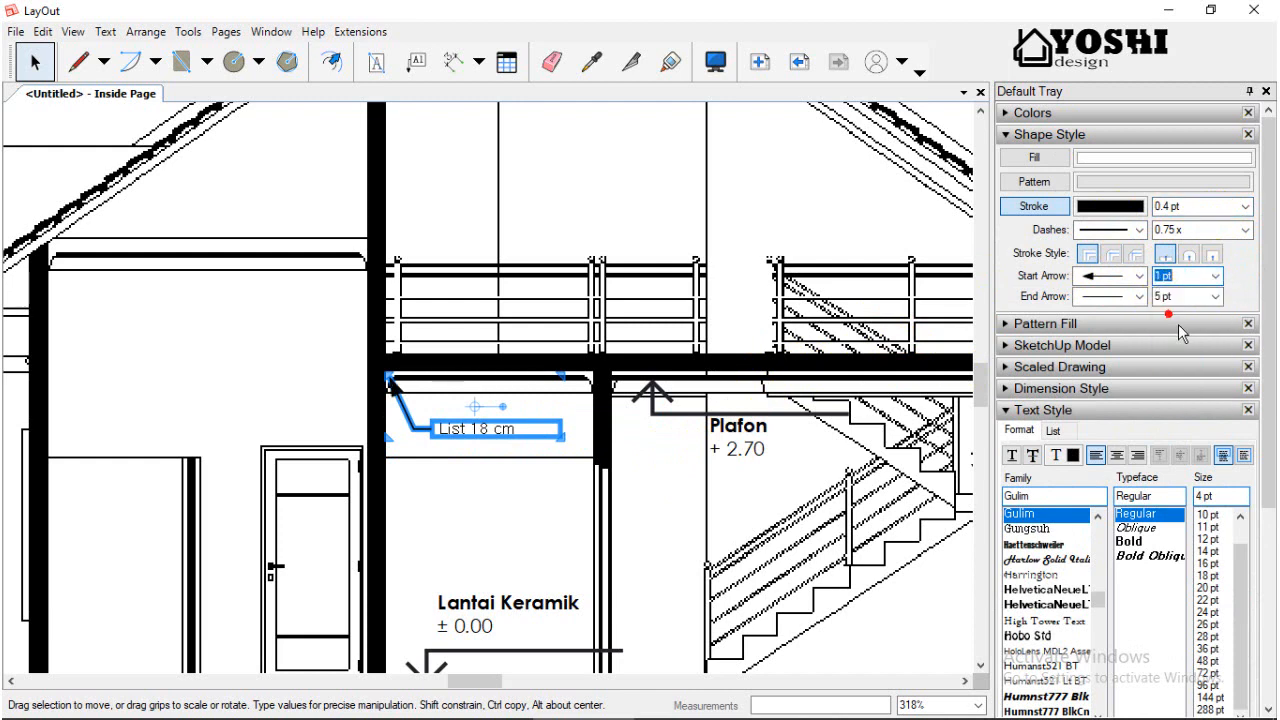
Examine the List 18 cm label up close and within the whole section.
{"action": "left_click", "coordinate": [810, 455]}
{"action": "left_click", "coordinate": [484, 430]}
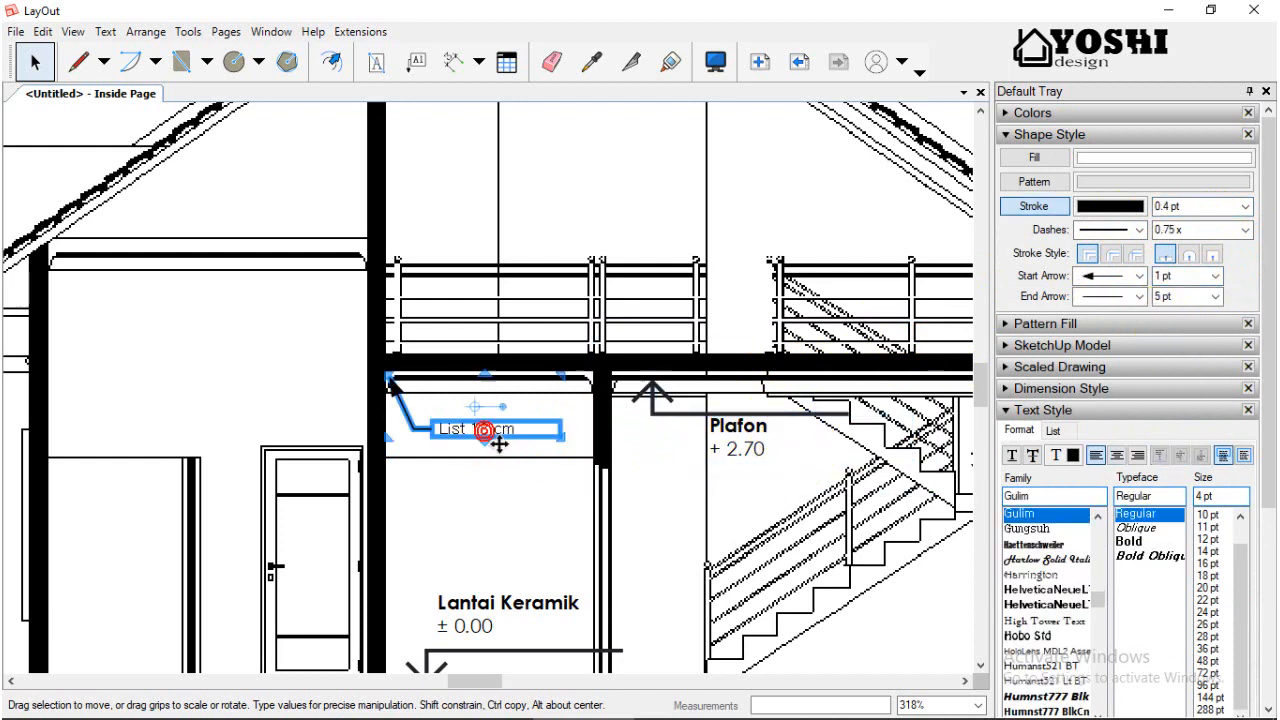
{"action": "mouse_move", "coordinate": [484, 430]}
{"action": "left_mouse_down"}
{"action": "mouse_move", "coordinate": [500, 437]}
{"action": "mouse_move", "coordinate": [486, 423]}
{"action": "mouse_move", "coordinate": [500, 425]}
{"action": "left_mouse_up"}
{"action": "scroll", "coordinate": [457, 423], "scroll_direction": "up", "scroll_amount": 4}
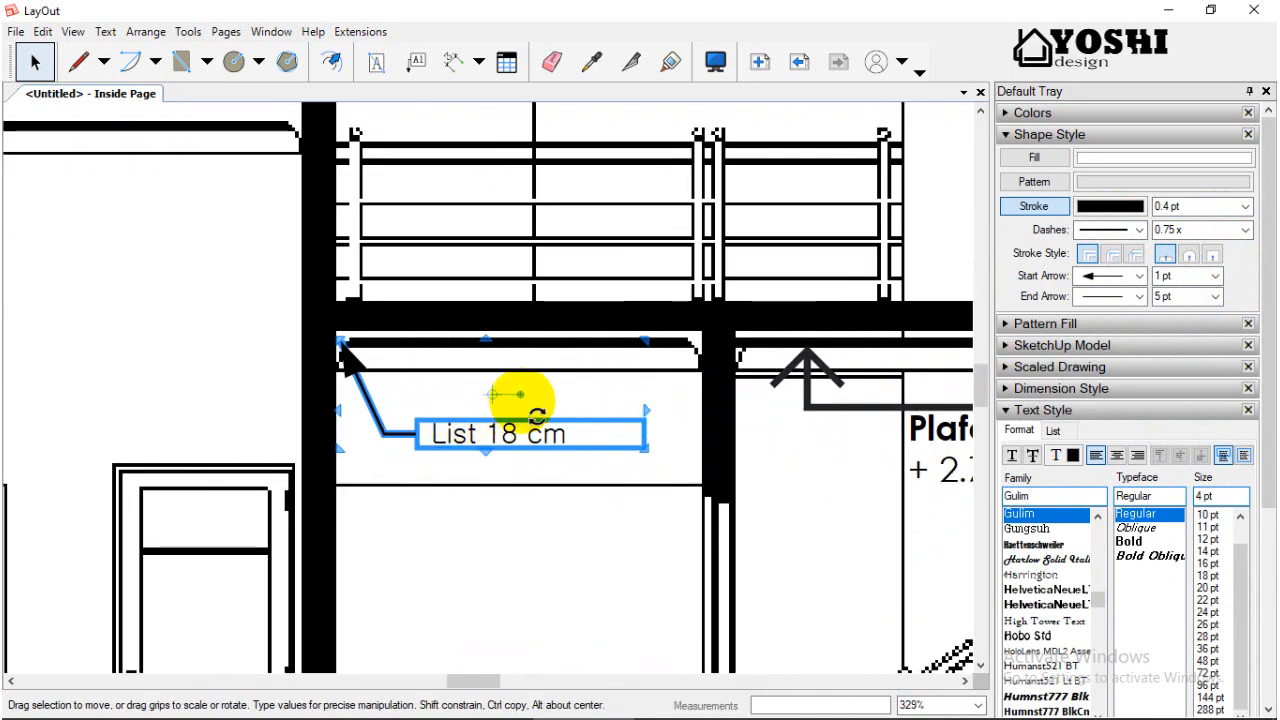
{"action": "scroll", "coordinate": [520, 400], "scroll_direction": "down", "scroll_amount": 4}
{"action": "left_click", "coordinate": [57, 381]}
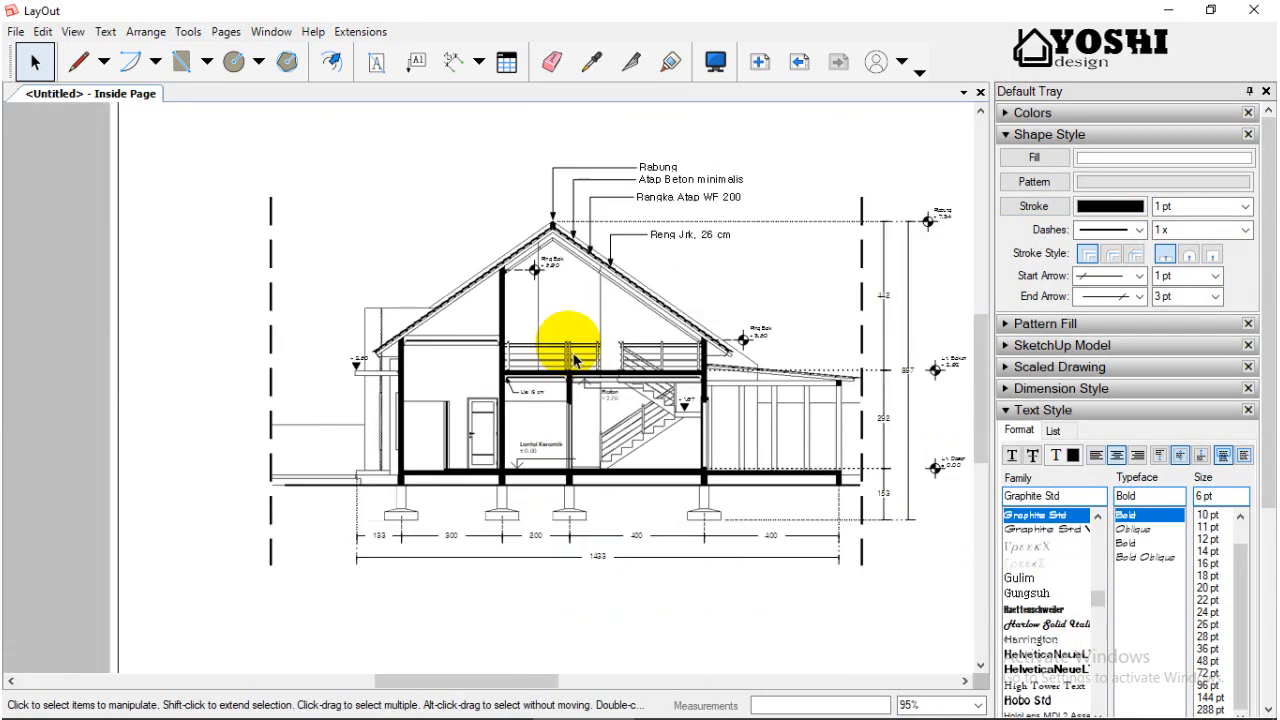
{"action": "scroll", "coordinate": [745, 345], "scroll_direction": "up", "scroll_amount": 3}
{"action": "scroll", "coordinate": [663, 266], "scroll_direction": "down", "scroll_amount": 3}
{"action": "scroll", "coordinate": [503, 166], "scroll_direction": "up", "scroll_amount": 2}
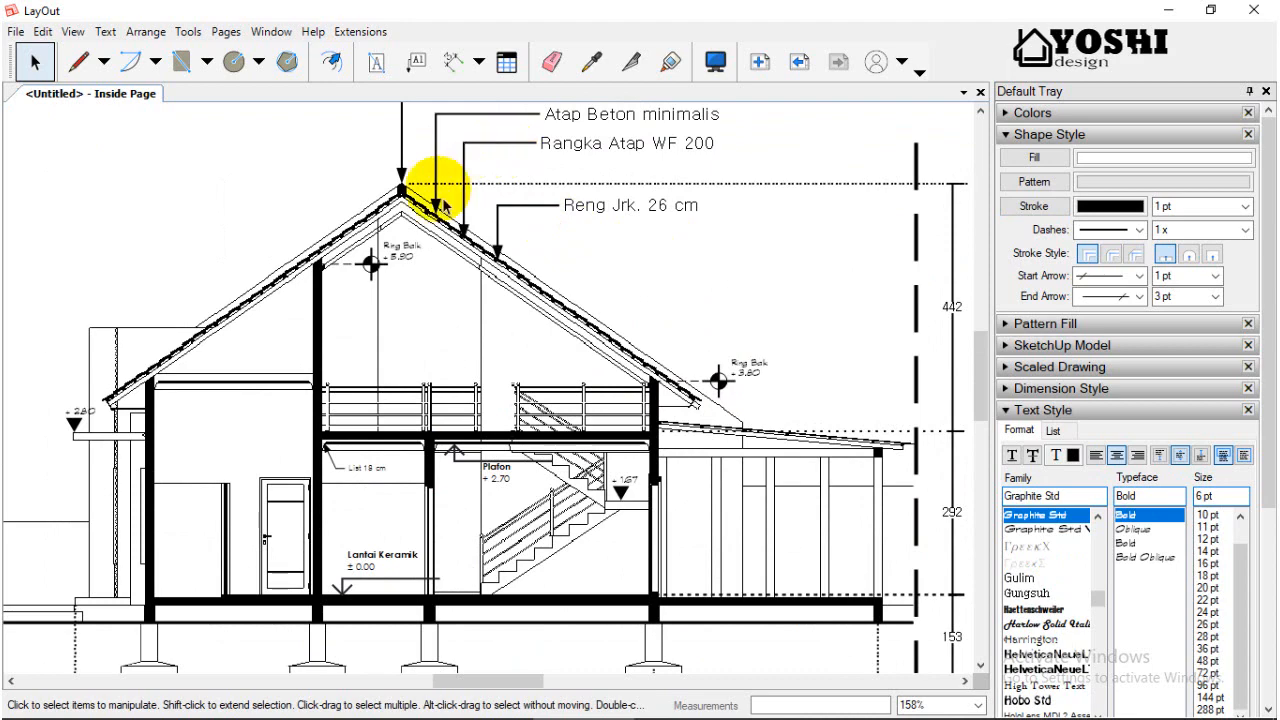
{"action": "left_click", "coordinate": [417, 62]}
{"action": "scroll", "coordinate": [757, 355], "scroll_direction": "up", "scroll_amount": 2}
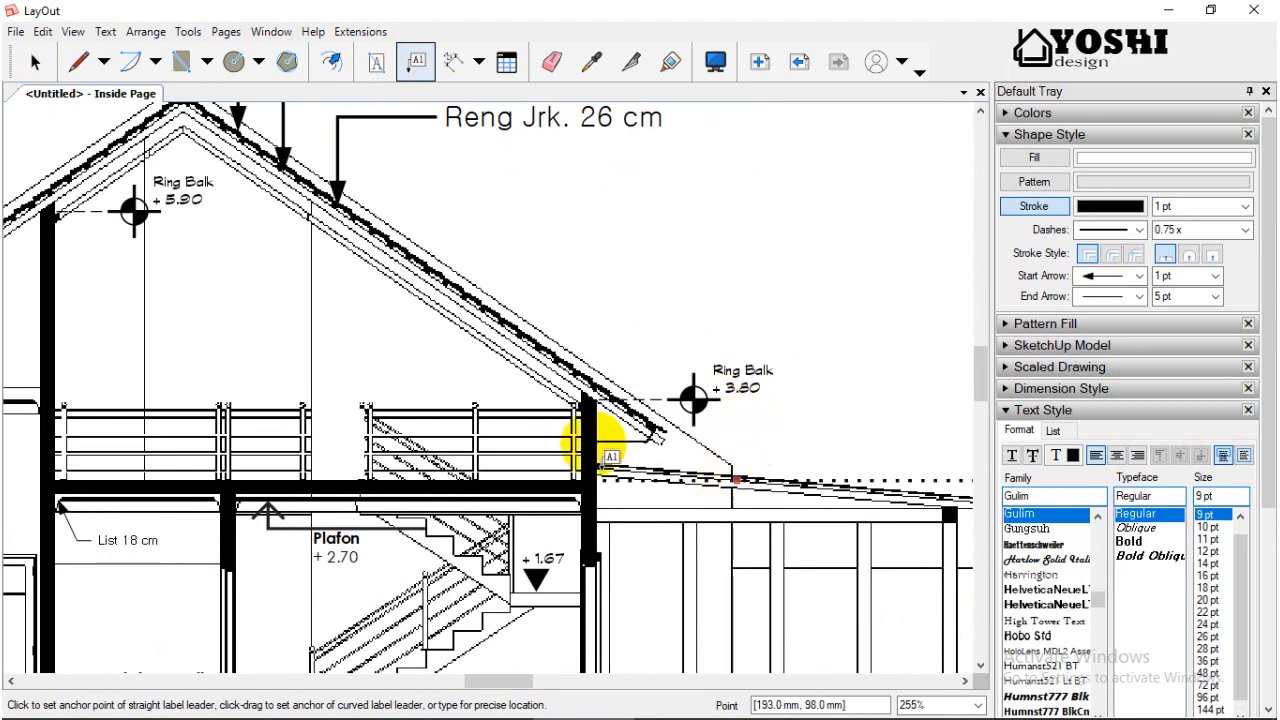
{"action": "left_click", "coordinate": [33, 60]}
Extend the Rangka Atap WF 200 leader straight down so its arrowhead points to the roof frame below the covering.
{"action": "scroll", "coordinate": [349, 157], "scroll_direction": "down", "scroll_amount": 3}
{"action": "scroll", "coordinate": [568, 322], "scroll_direction": "up", "scroll_amount": 2}
{"action": "scroll", "coordinate": [439, 167], "scroll_direction": "up", "scroll_amount": 2}
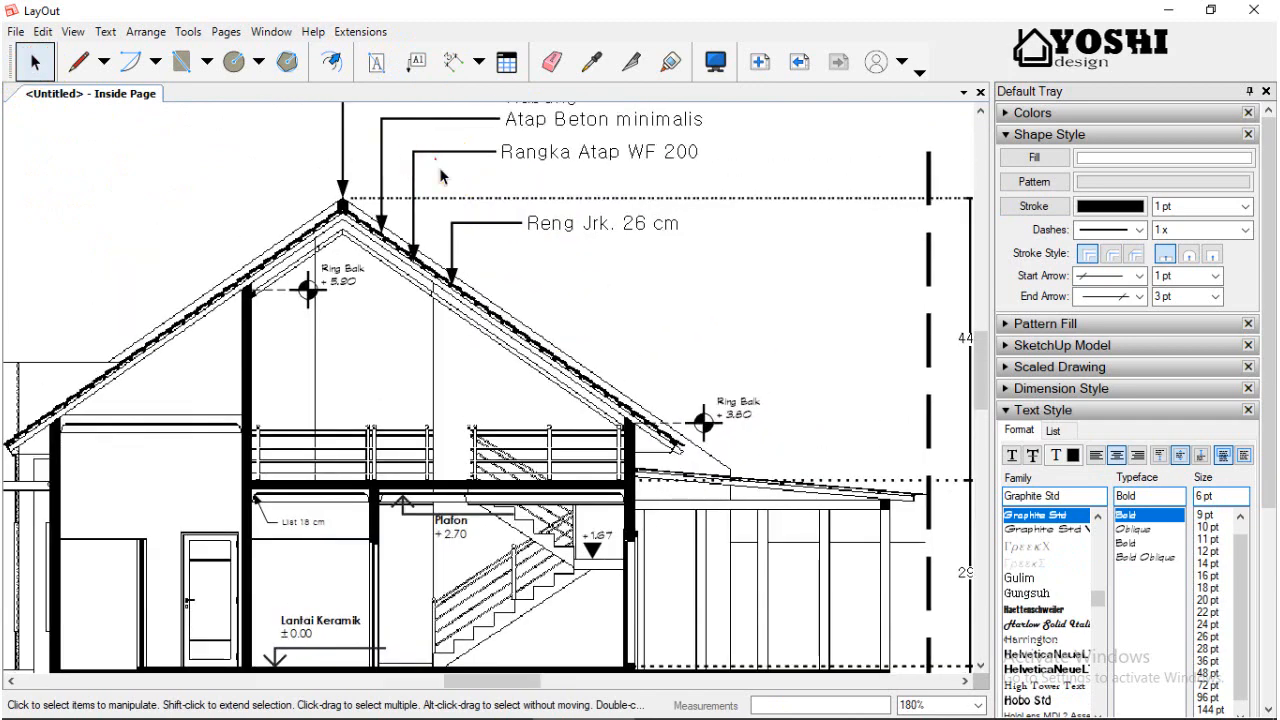
{"action": "left_click", "coordinate": [400, 170]}
{"action": "scroll", "coordinate": [400, 295], "scroll_direction": "up", "scroll_amount": 3}
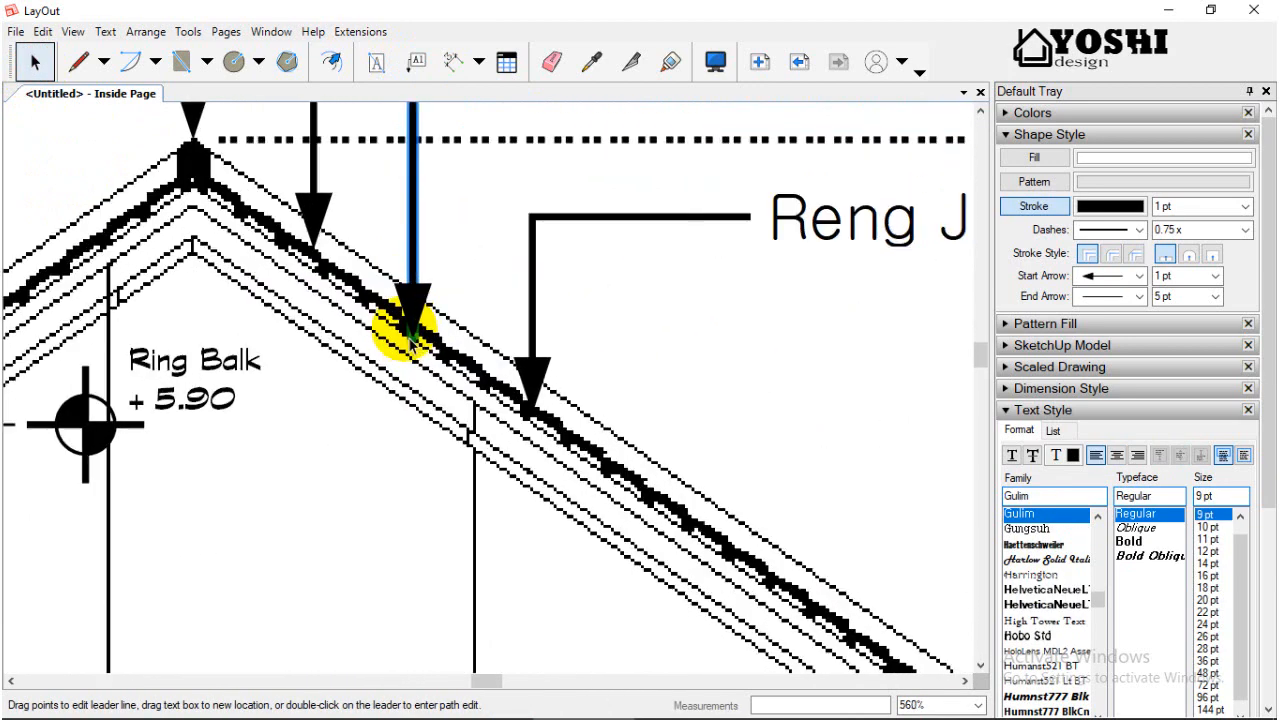
{"action": "left_click_drag", "start_coordinate": [425, 340], "coordinate": [428, 377]}
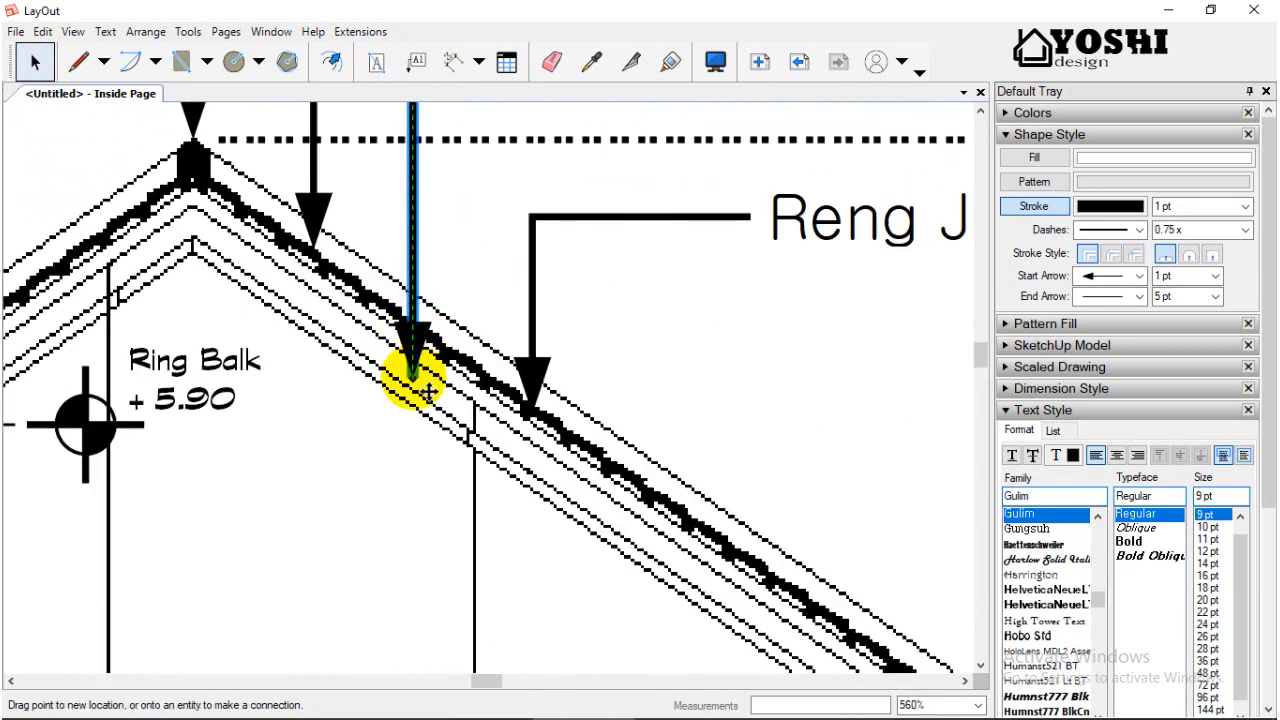
{"action": "scroll", "coordinate": [457, 214], "scroll_direction": "down", "scroll_amount": 6}
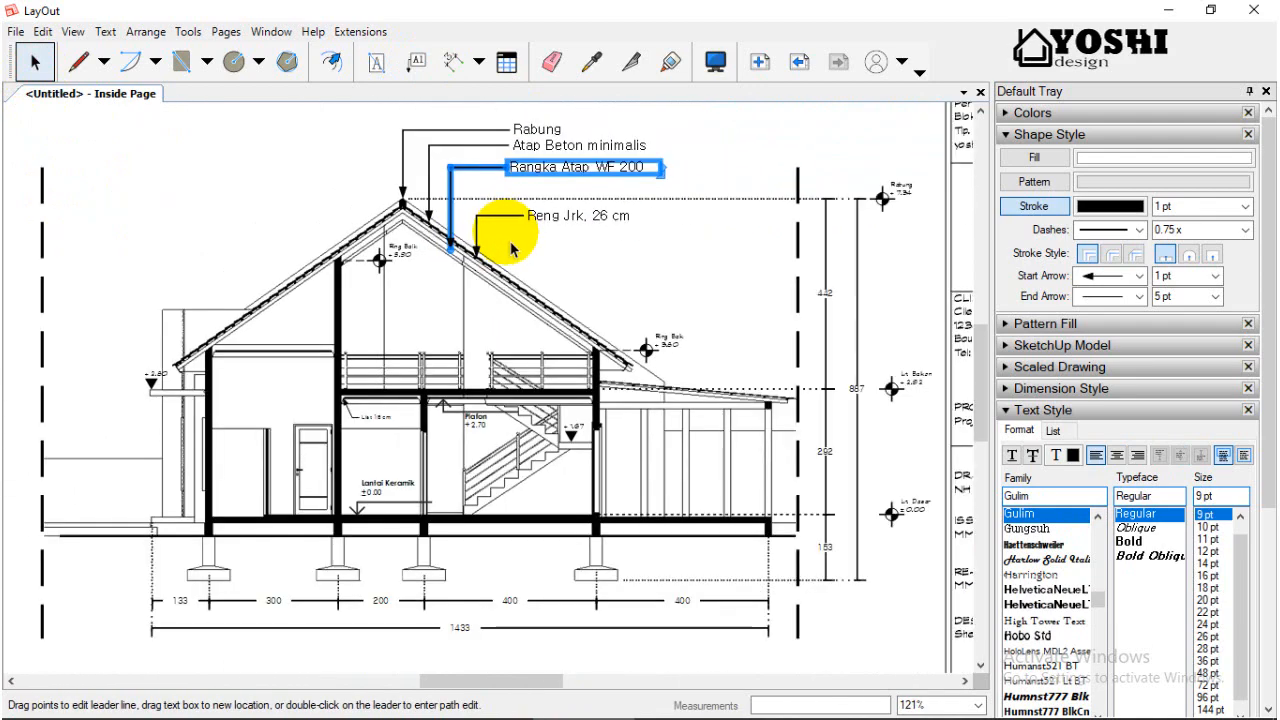
{"action": "scroll", "coordinate": [518, 328], "scroll_direction": "down", "scroll_amount": 1}
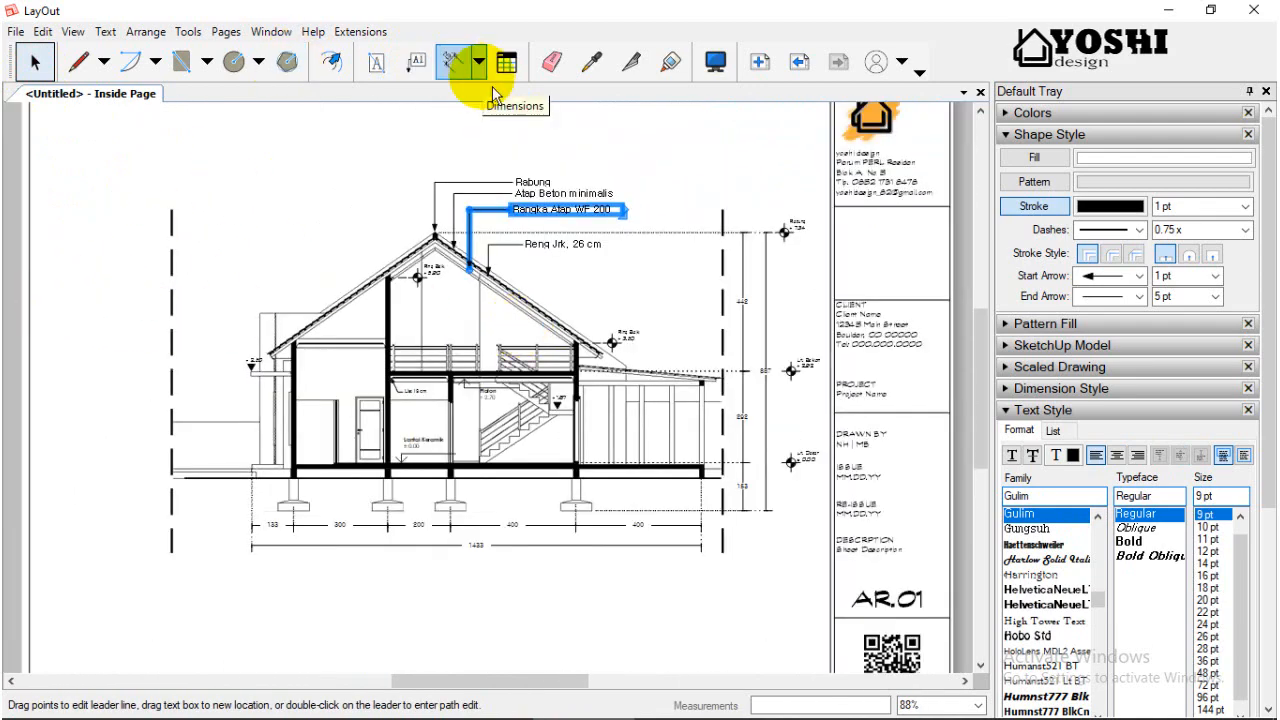
{"action": "scroll", "coordinate": [465, 268], "scroll_direction": "up", "scroll_amount": 1}
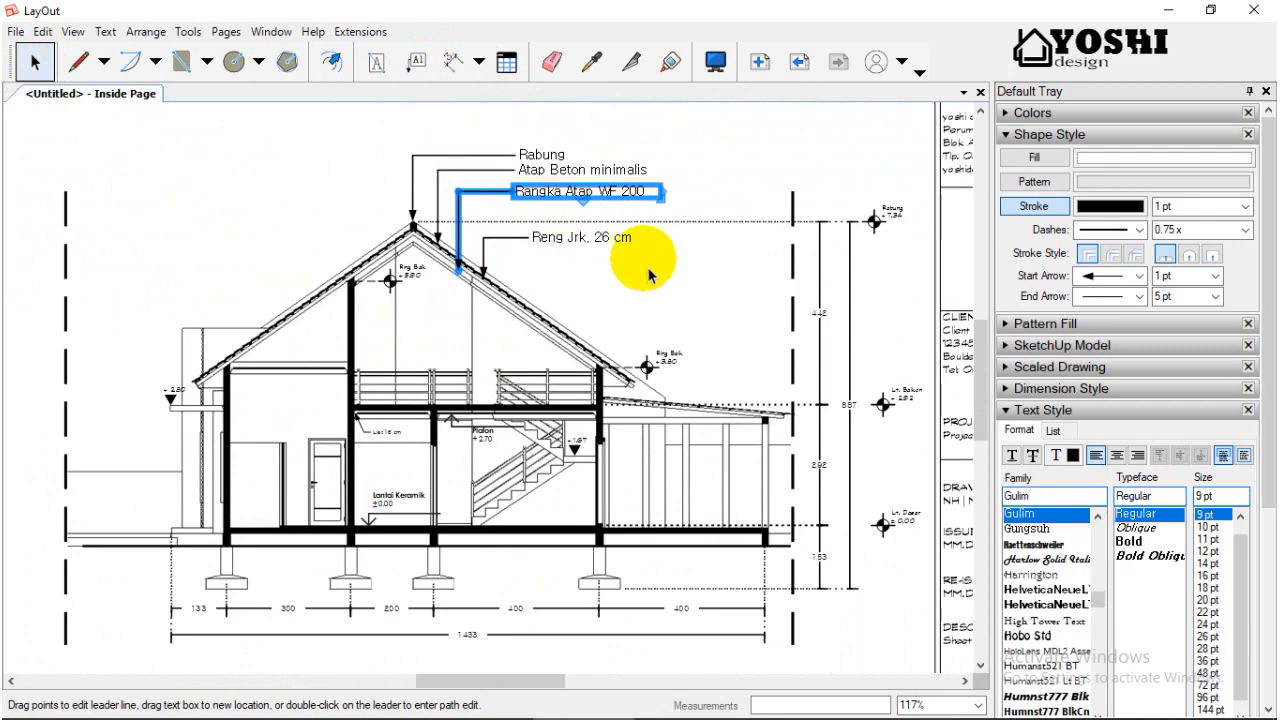
{"action": "scroll", "coordinate": [680, 290], "scroll_direction": "down", "scroll_amount": 2}
{"action": "left_click", "coordinate": [186, 299]}
Copy the Plafon + 2.70 marker up into the attic beside the right roof slope.
{"action": "scroll", "coordinate": [457, 280], "scroll_direction": "up", "scroll_amount": 4}
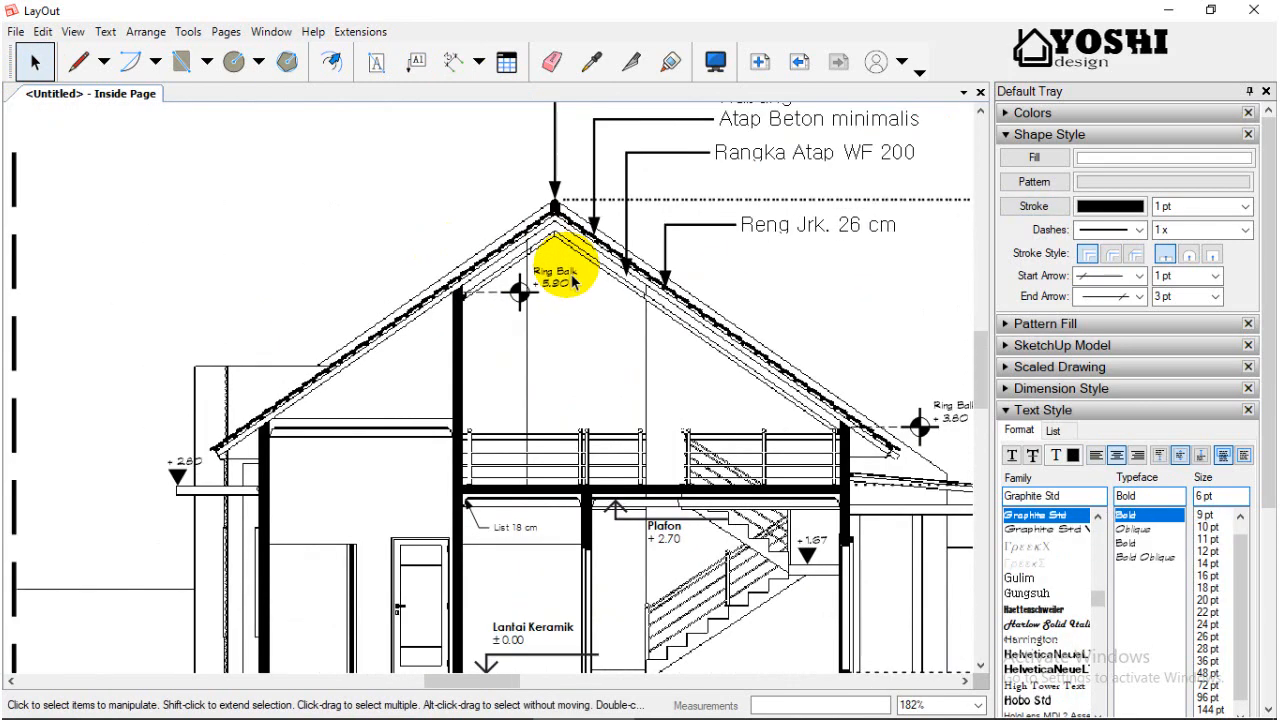
{"action": "left_click", "coordinate": [630, 535]}
{"action": "left_click_drag", "start_coordinate": [638, 530], "coordinate": [707, 357]}
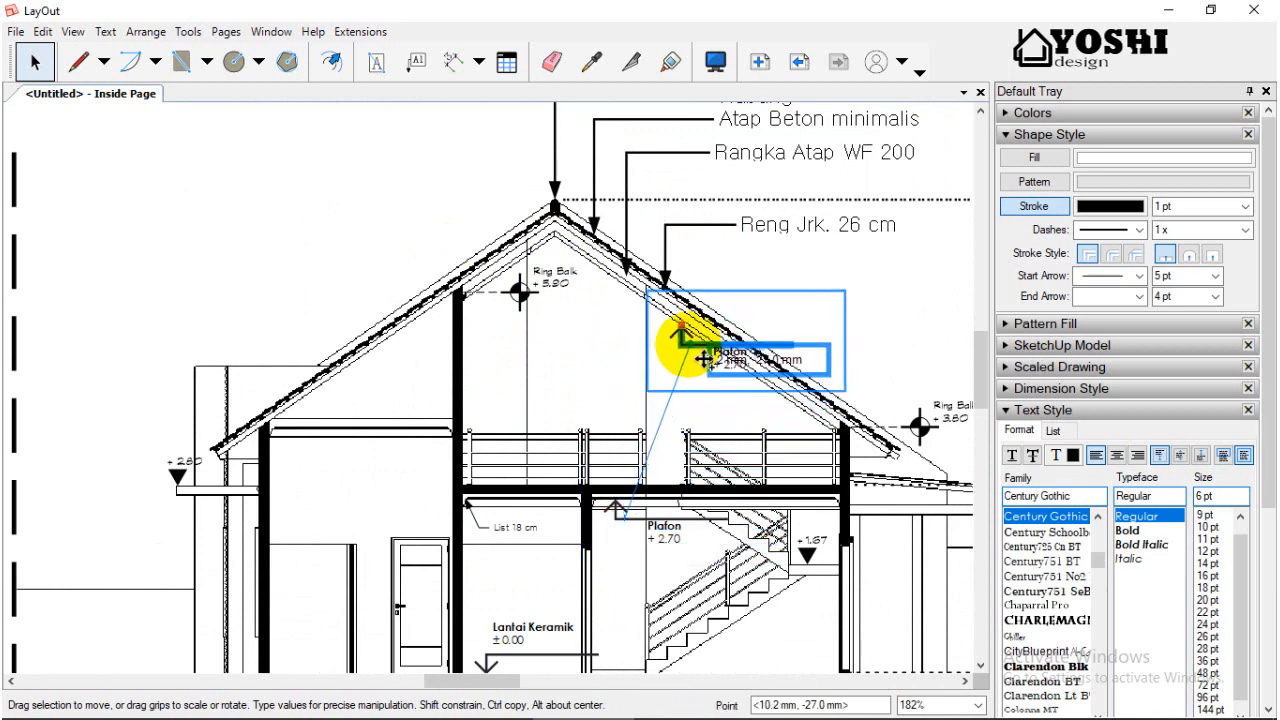
Flip the copied Plafon marker horizontally and move it left so its arrow points up to the right roof slope's underside.
{"action": "right_click", "coordinate": [812, 370]}
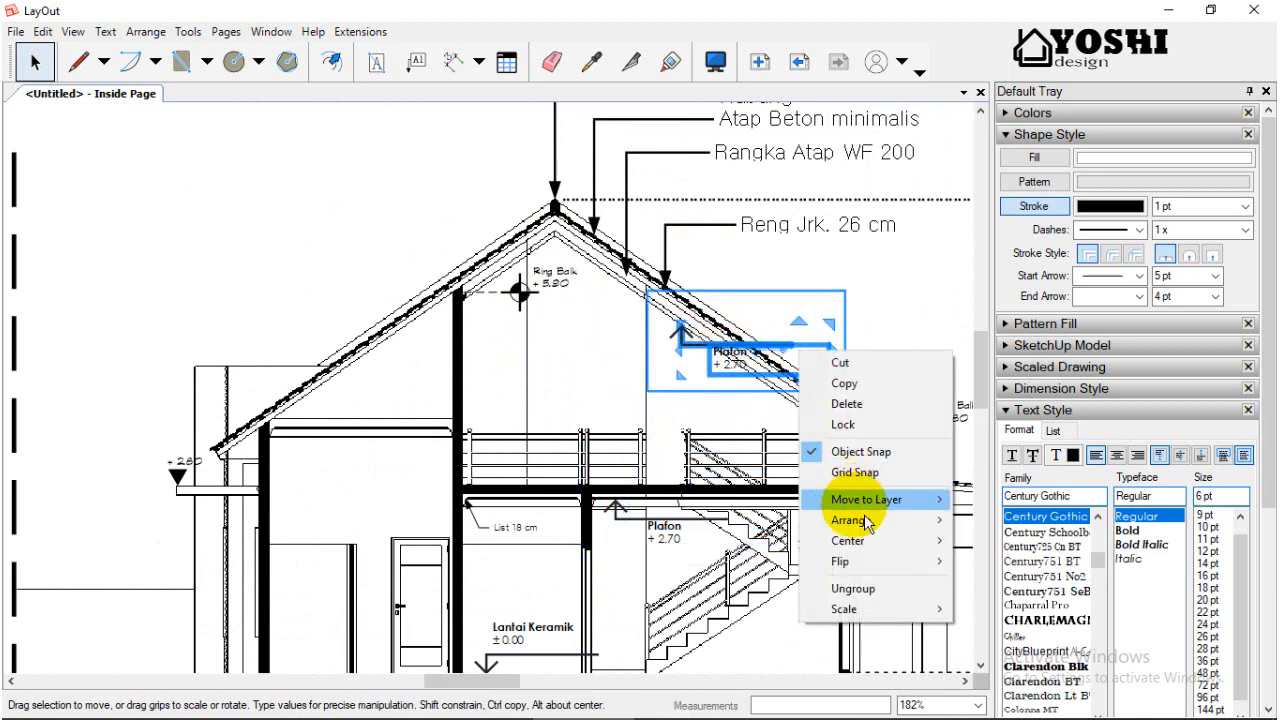
{"action": "mouse_move", "coordinate": [886, 566]}
{"action": "left_click", "coordinate": [1033, 584]}
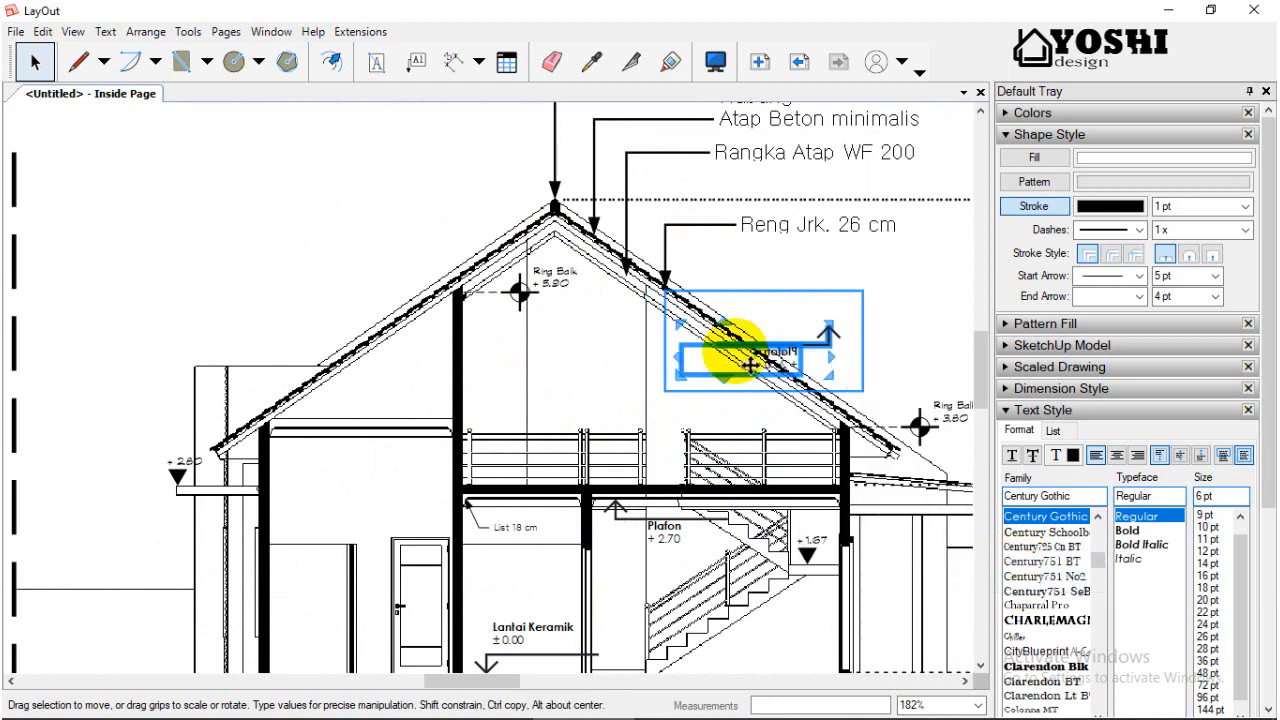
{"action": "left_click_drag", "start_coordinate": [800, 348], "coordinate": [686, 364]}
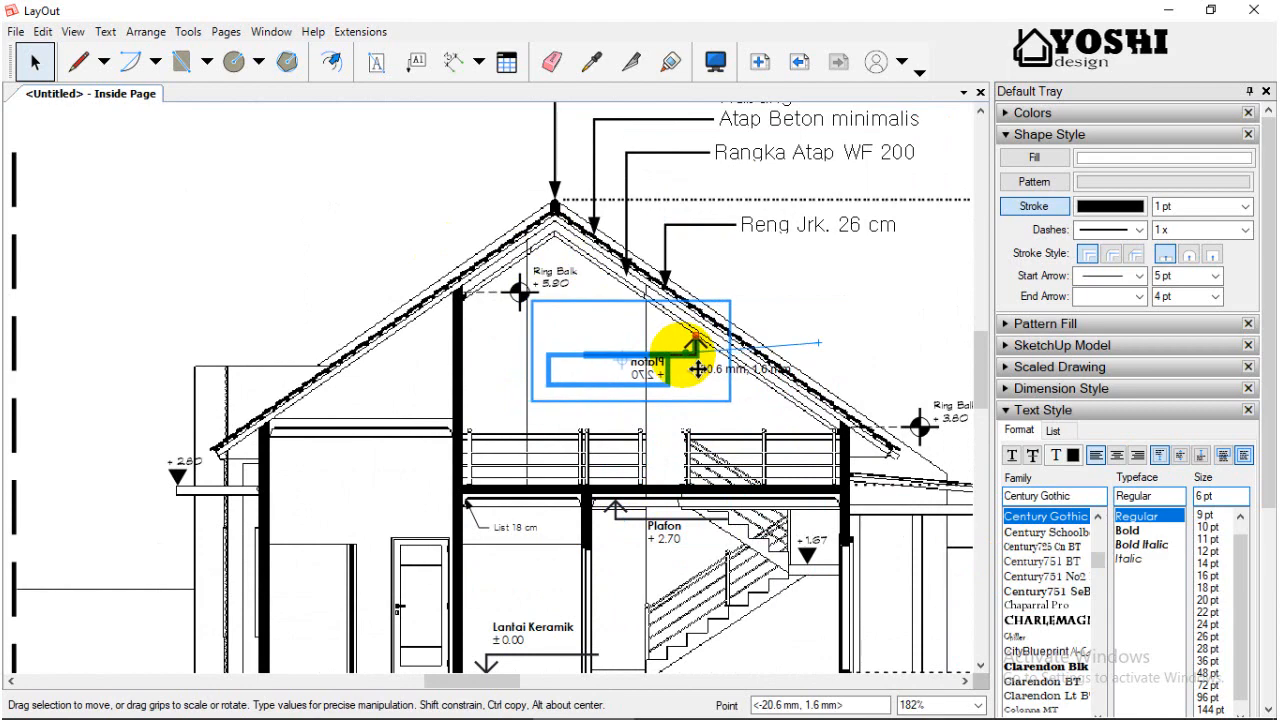
Flip the mirrored Plafon + 2.70 text in the attic marker horizontally so it reads correctly.
{"action": "scroll", "coordinate": [680, 370], "scroll_direction": "up", "scroll_amount": 3}
{"action": "right_click", "coordinate": [658, 382]}
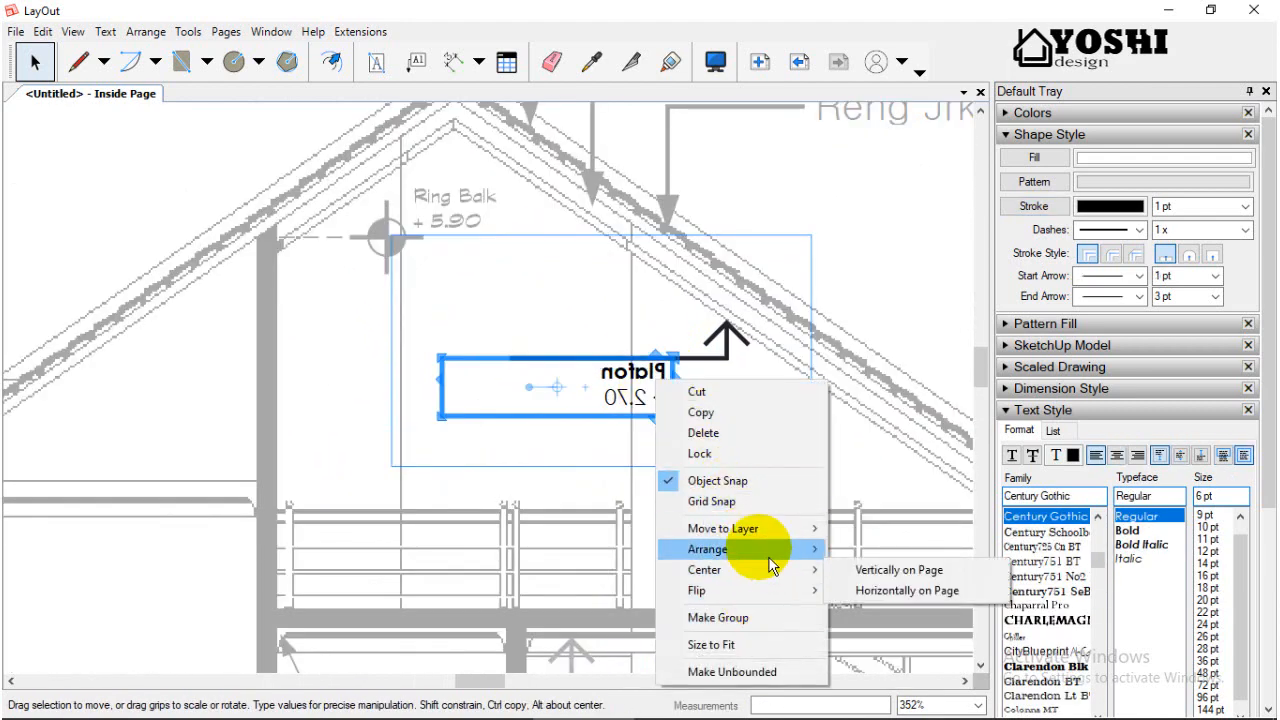
{"action": "mouse_move", "coordinate": [807, 600]}
{"action": "left_click", "coordinate": [886, 611]}
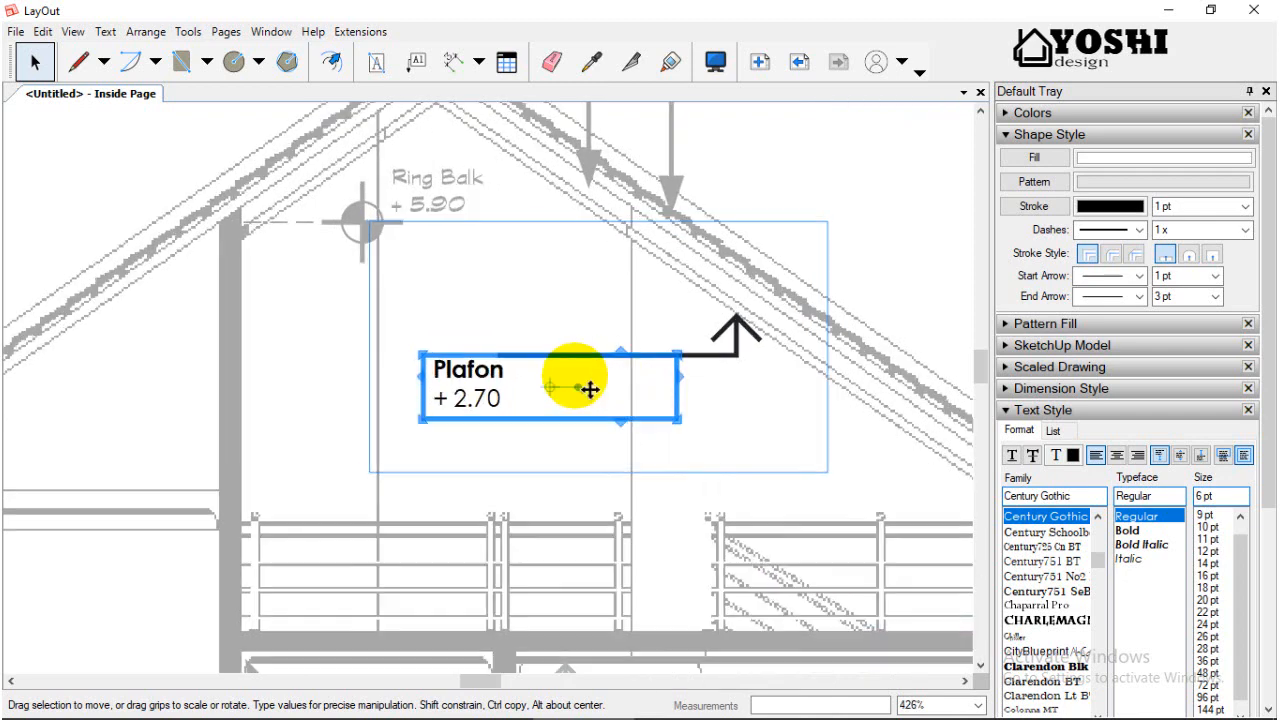
Delete the + 2.70 line from the attic marker's text, keeping only Plafon.
{"action": "scroll", "coordinate": [471, 390], "scroll_direction": "up", "scroll_amount": 2}
{"action": "double_click", "coordinate": [474, 422]}
{"action": "triple_click", "coordinate": [514, 405]}
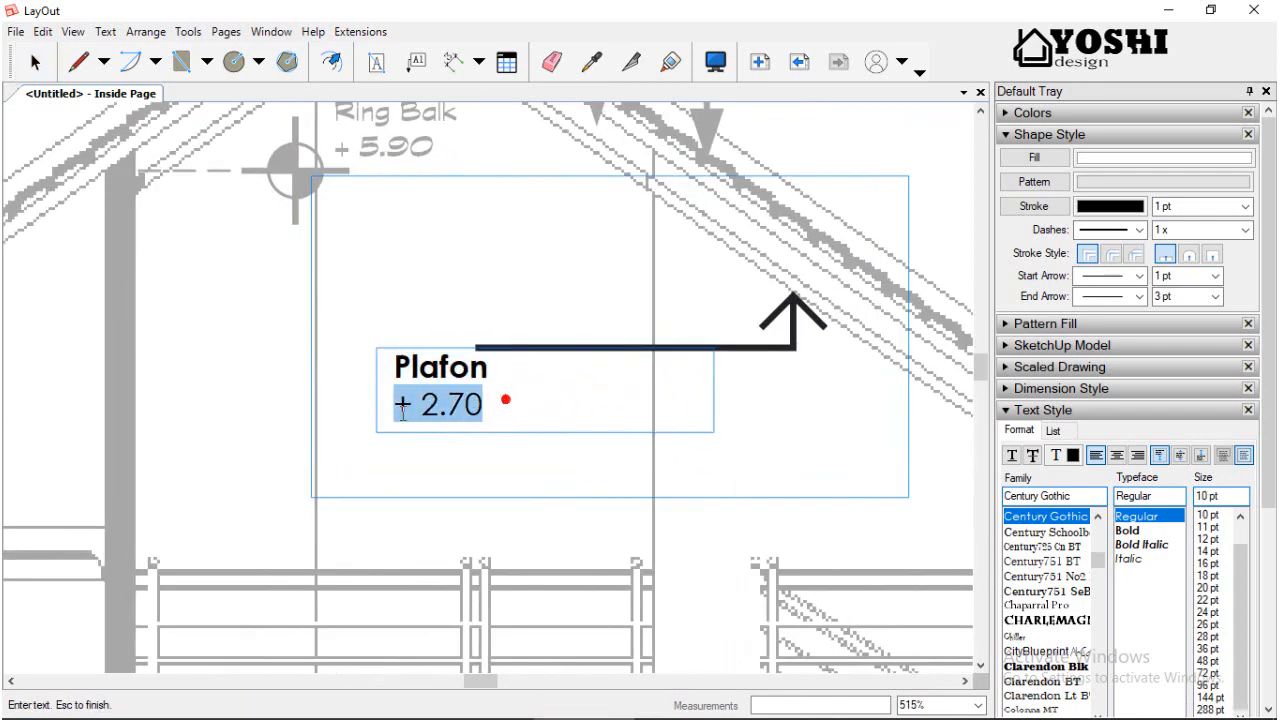
{"action": "key", "text": "BackSpace"}
{"action": "key", "text": "BackSpace"}
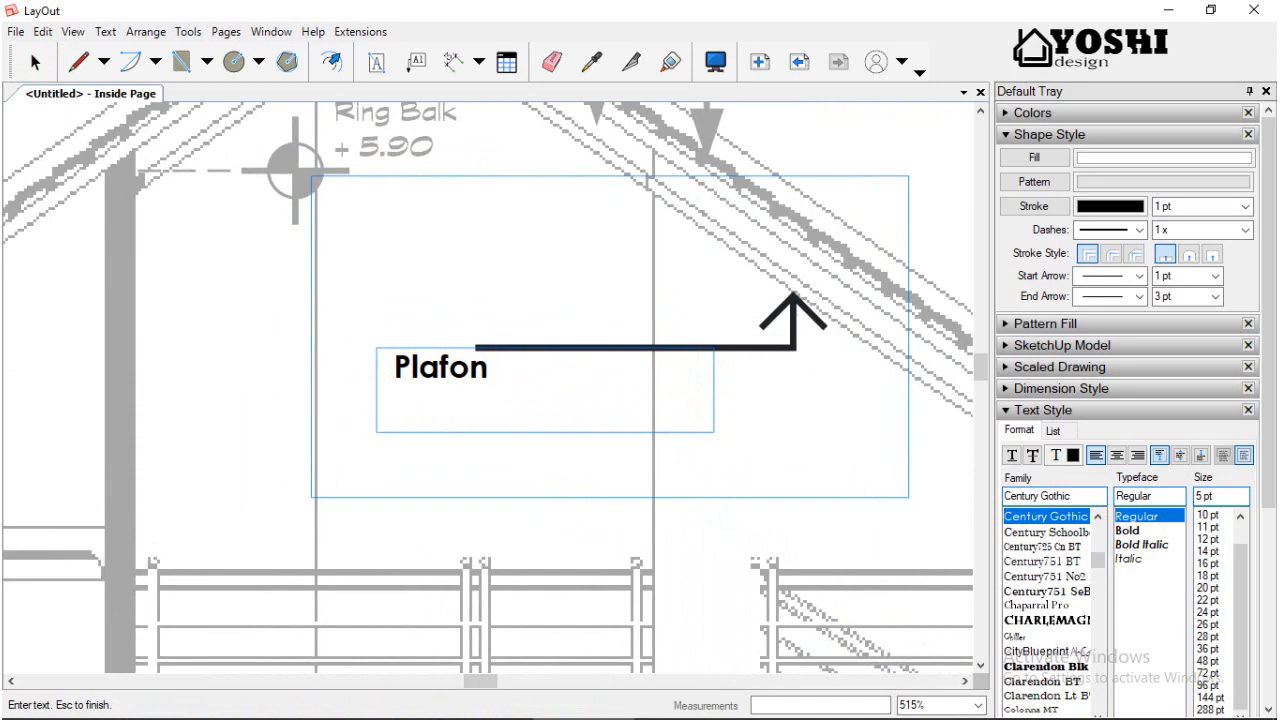
{"action": "left_click", "coordinate": [700, 457]}
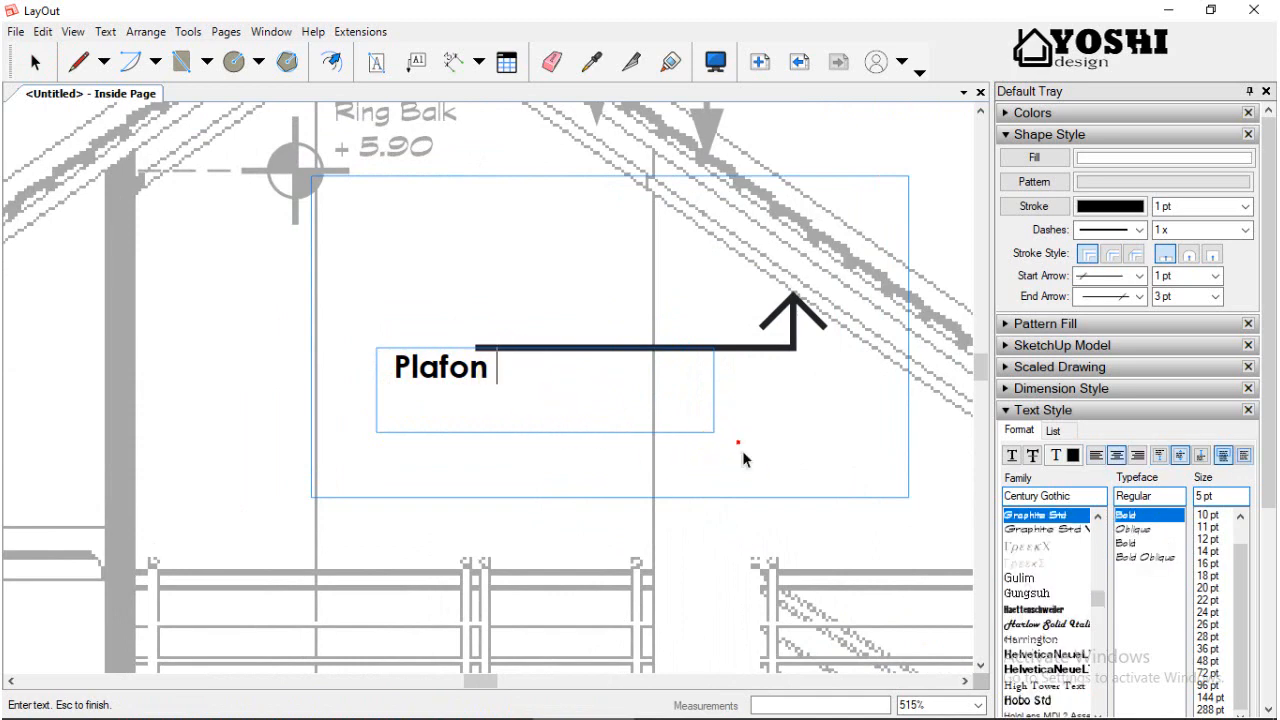
{"action": "key", "text": "space"}
{"action": "double_click", "coordinate": [471, 408]}
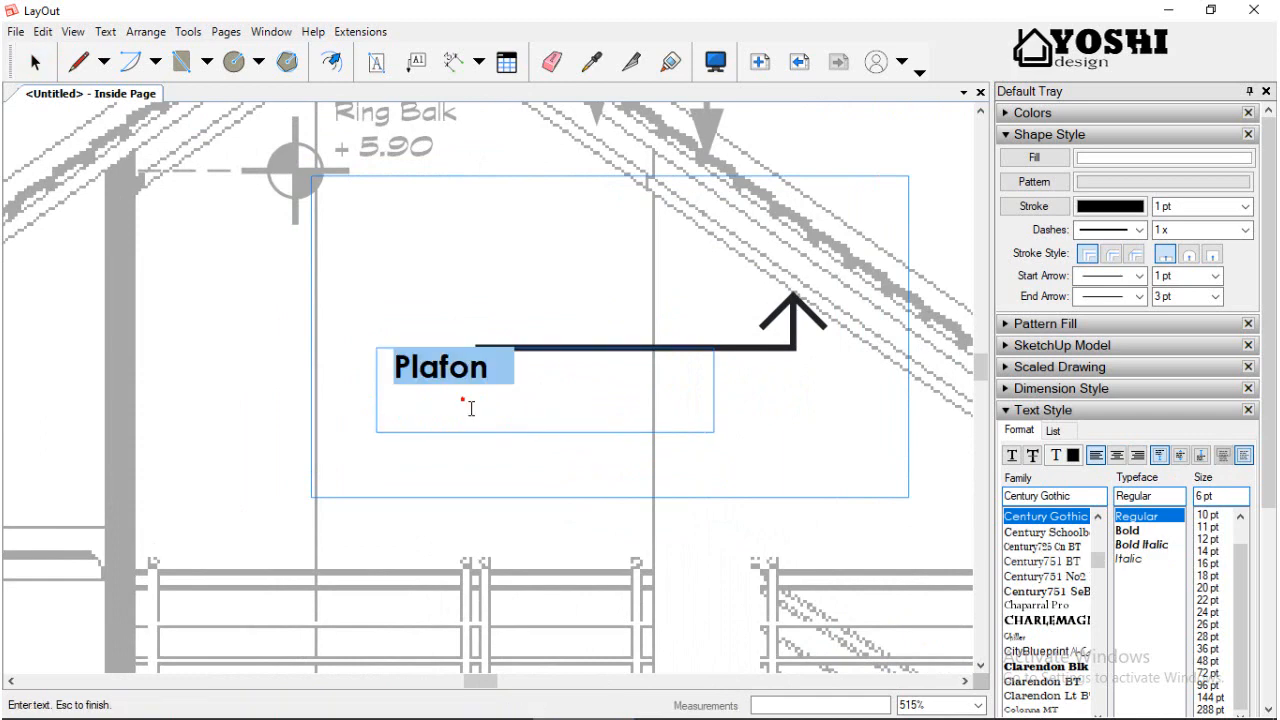
{"action": "left_click", "coordinate": [403, 376]}
{"action": "left_click", "coordinate": [386, 317]}
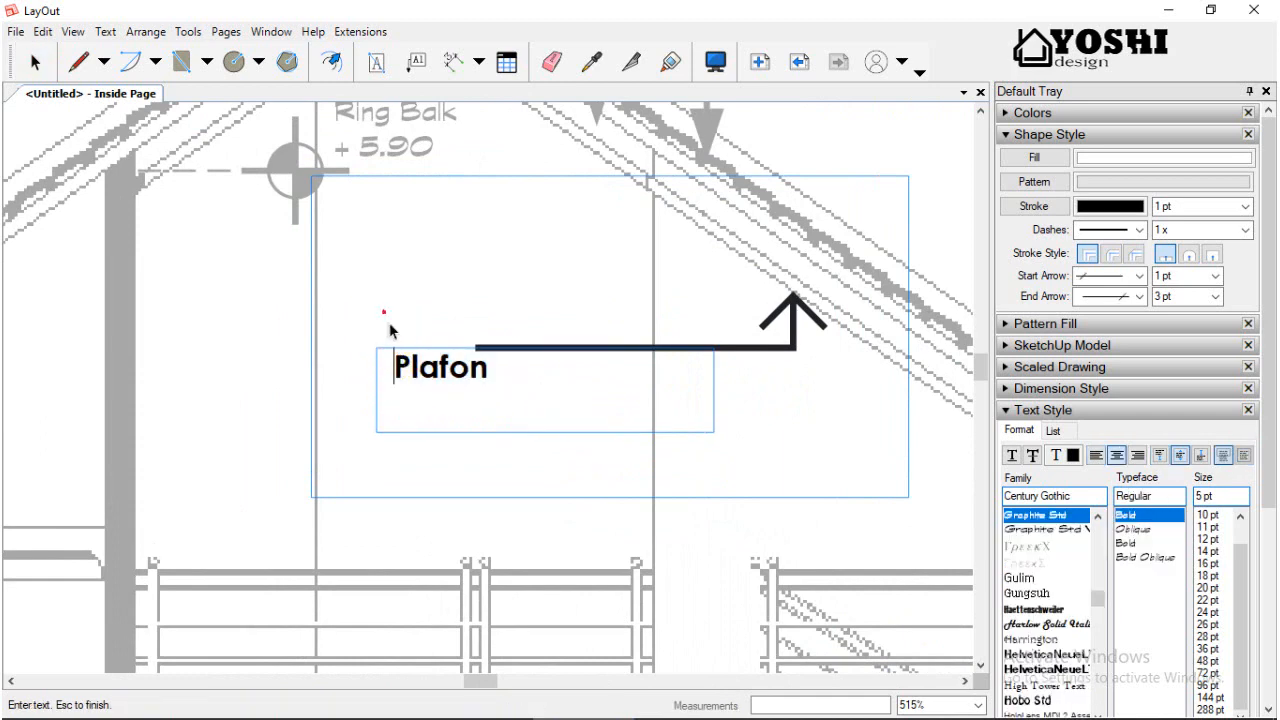
Move the Plafon text right so it sits just beneath the marker's horizontal line, near the arrow.
{"action": "left_click_drag", "start_coordinate": [435, 395], "coordinate": [749, 372]}
{"action": "scroll", "coordinate": [843, 400], "scroll_direction": "down", "scroll_amount": 2}
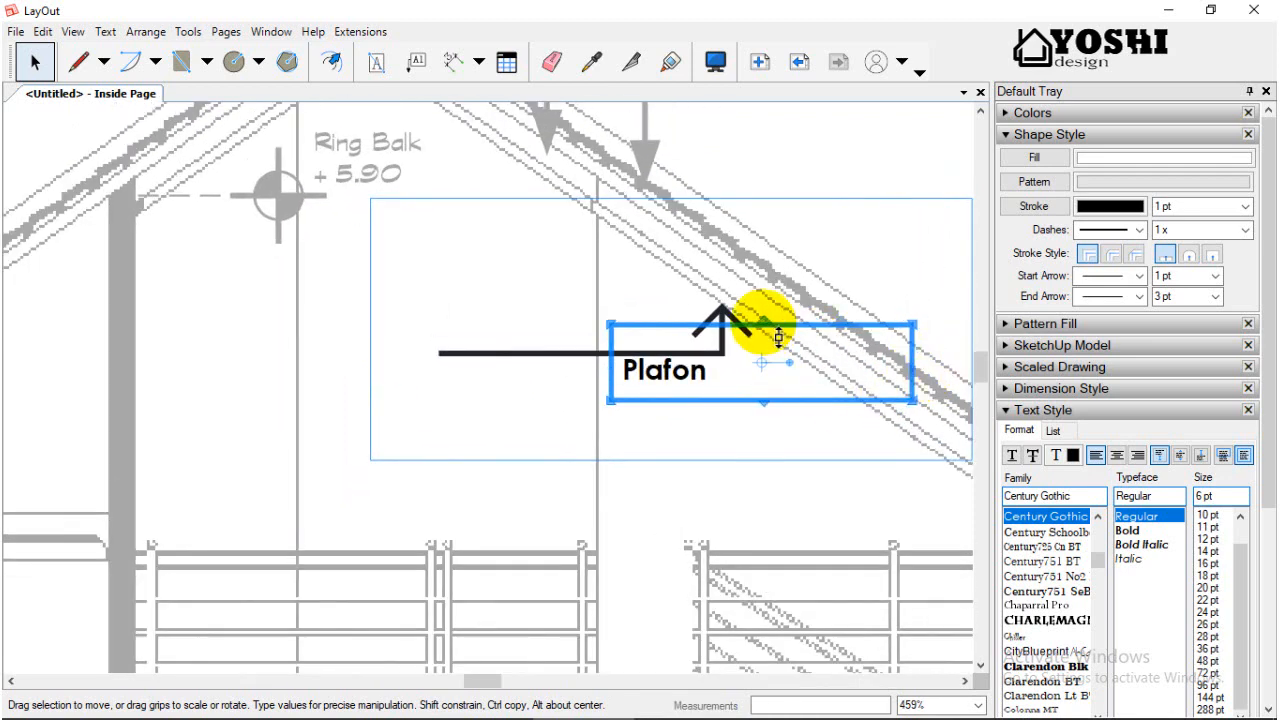
{"action": "left_click_drag", "start_coordinate": [758, 323], "coordinate": [760, 351]}
{"action": "left_click_drag", "start_coordinate": [770, 418], "coordinate": [622, 362]}
{"action": "scroll", "coordinate": [622, 365], "scroll_direction": "down", "scroll_amount": 8}
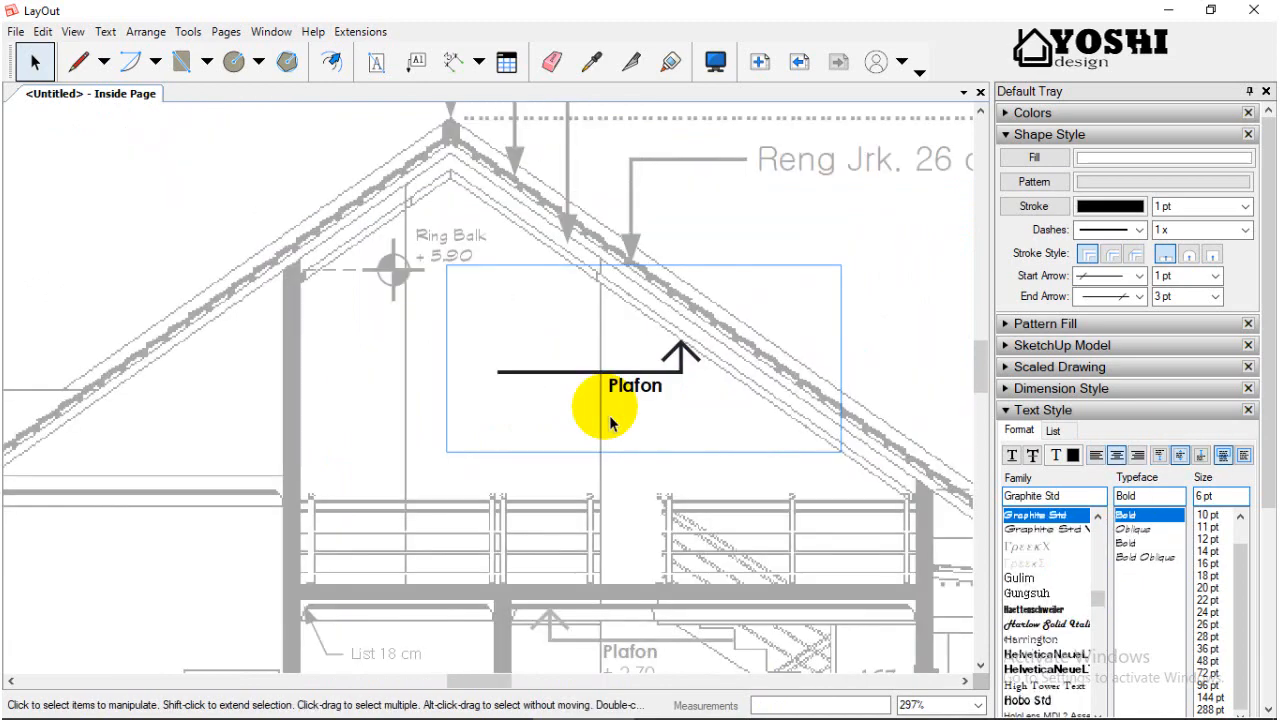
Shorten the attic Plafon marker's horizontal line by moving its left end about 6.8 mm to the right.
{"action": "scroll", "coordinate": [662, 383], "scroll_direction": "up", "scroll_amount": 3}
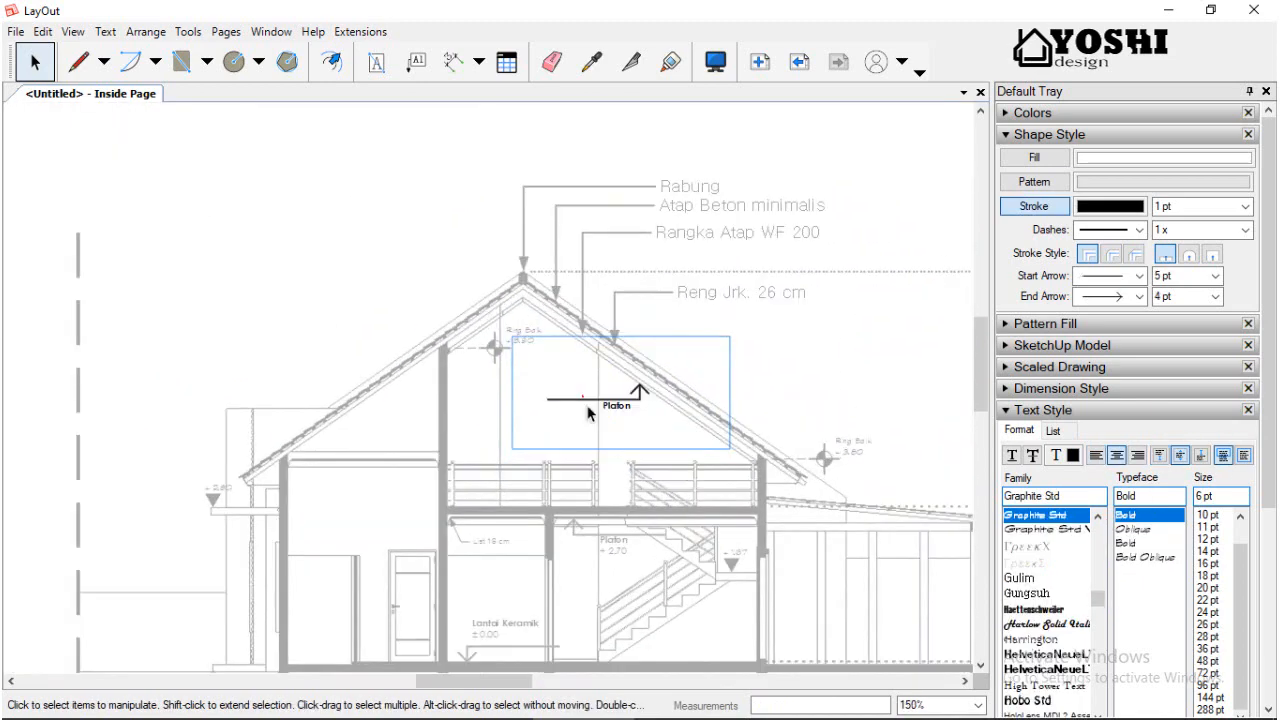
{"action": "double_click", "coordinate": [605, 402]}
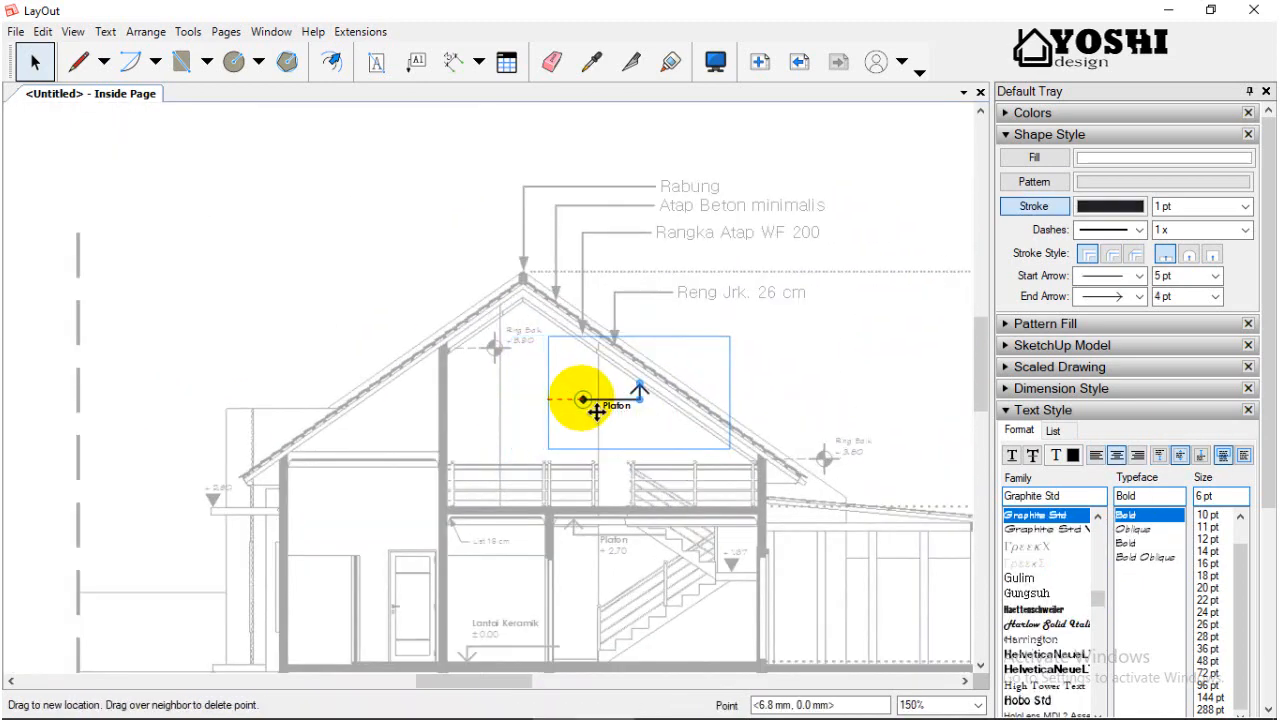
{"action": "key", "text": "Escape"}
{"action": "left_click", "coordinate": [562, 332]}
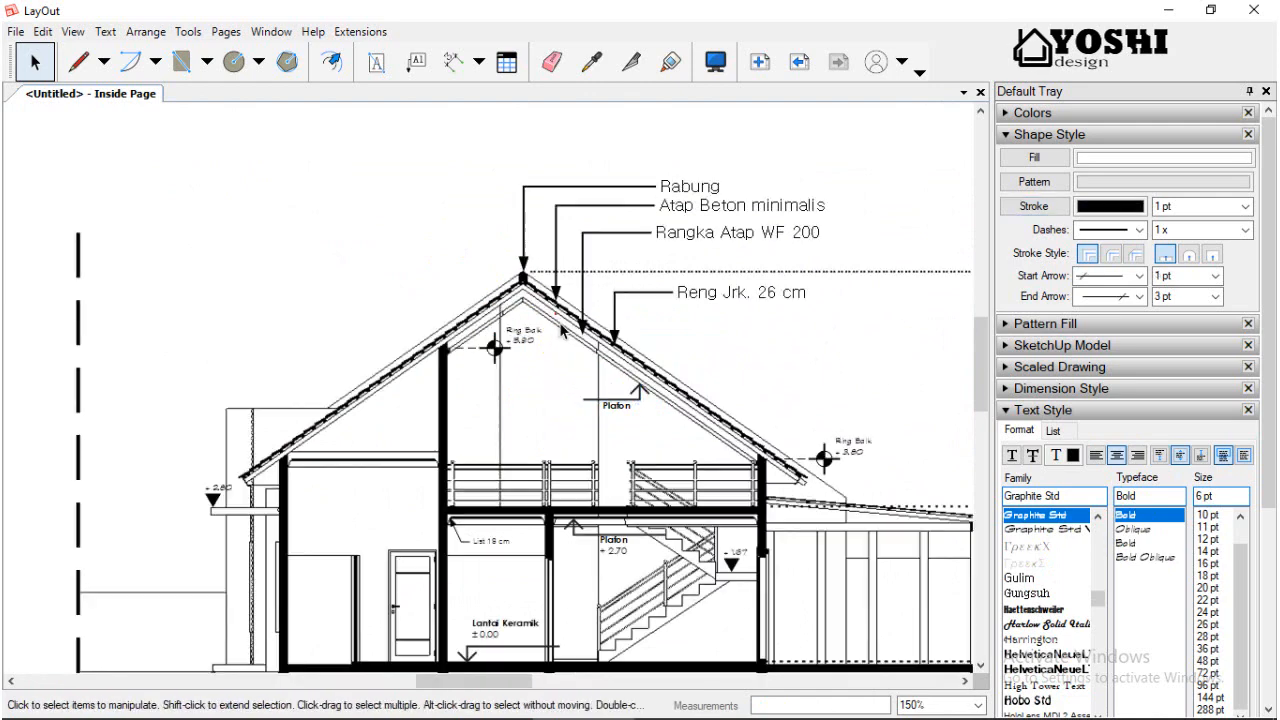
Examine the annotated section as a whole, checking the roof labels, level markers and rooms.
{"action": "scroll", "coordinate": [728, 367], "scroll_direction": "down", "scroll_amount": 1}
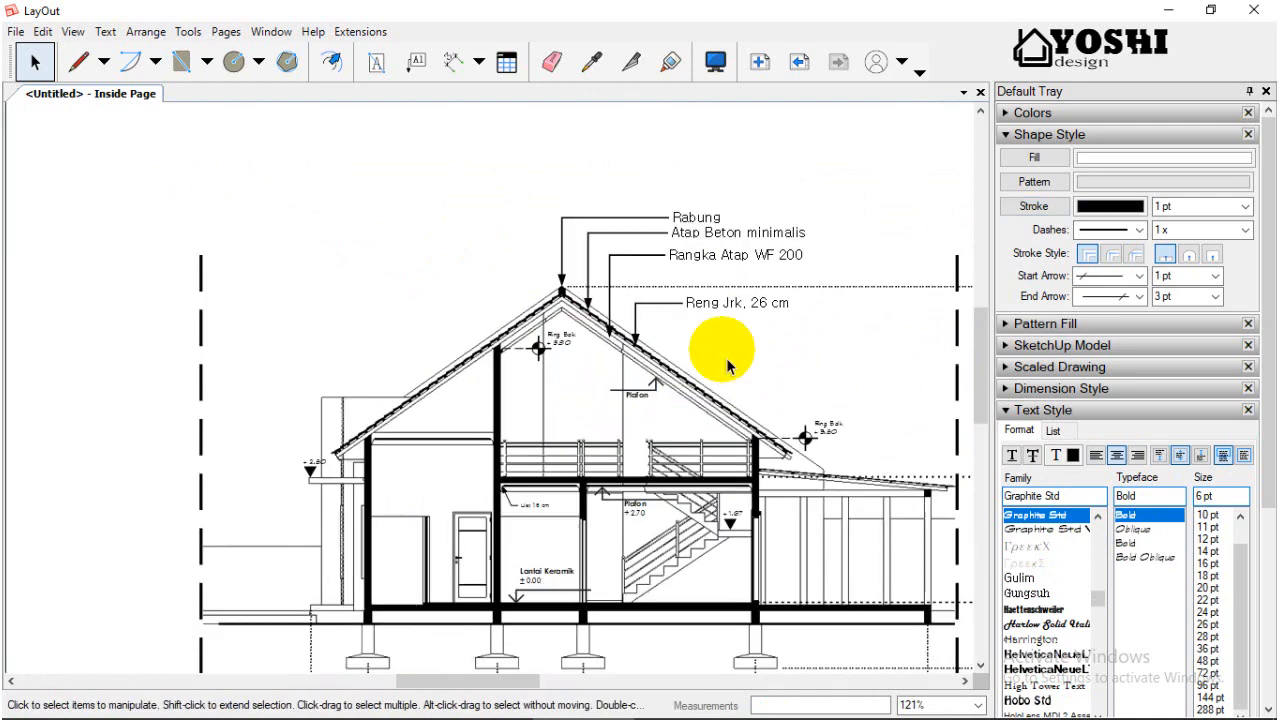
{"action": "scroll", "coordinate": [726, 358], "scroll_direction": "down", "scroll_amount": 2}
{"action": "scroll", "coordinate": [726, 358], "scroll_direction": "up", "scroll_amount": 1}
{"action": "scroll", "coordinate": [335, 437], "scroll_direction": "down", "scroll_amount": 1}
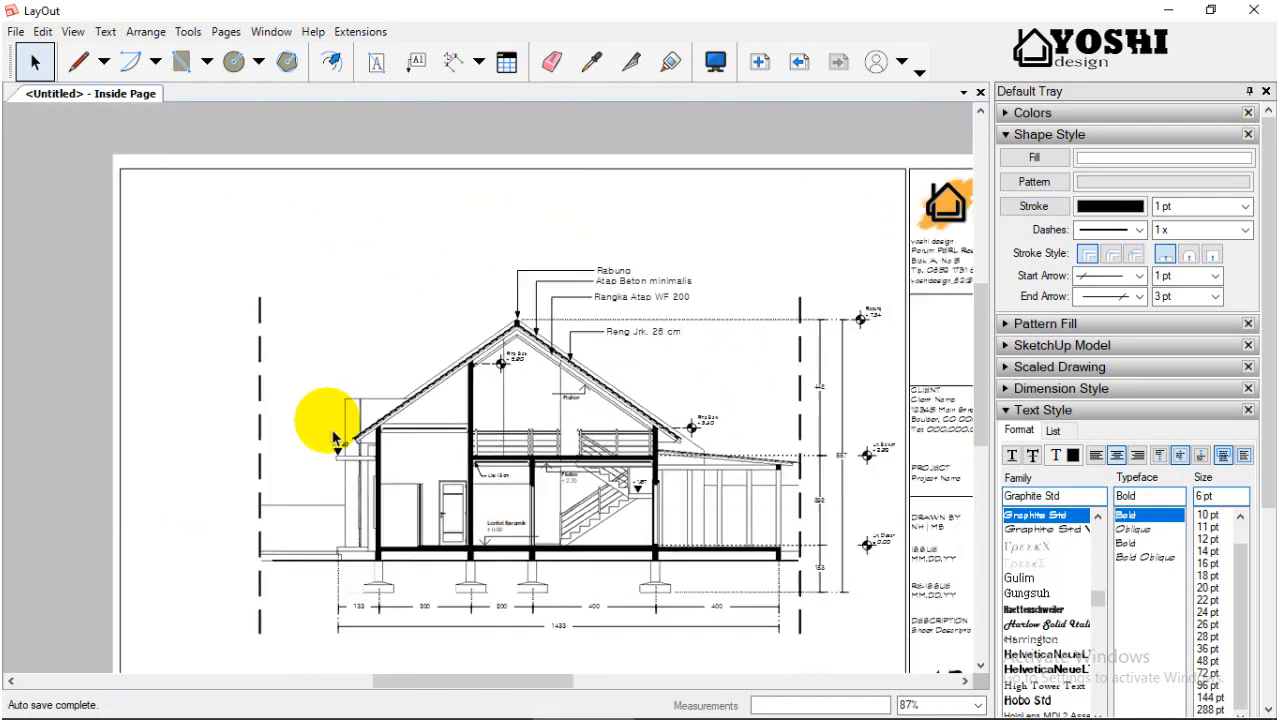
{"action": "scroll", "coordinate": [737, 412], "scroll_direction": "up", "scroll_amount": 3}
{"action": "scroll", "coordinate": [676, 394], "scroll_direction": "down", "scroll_amount": 3}
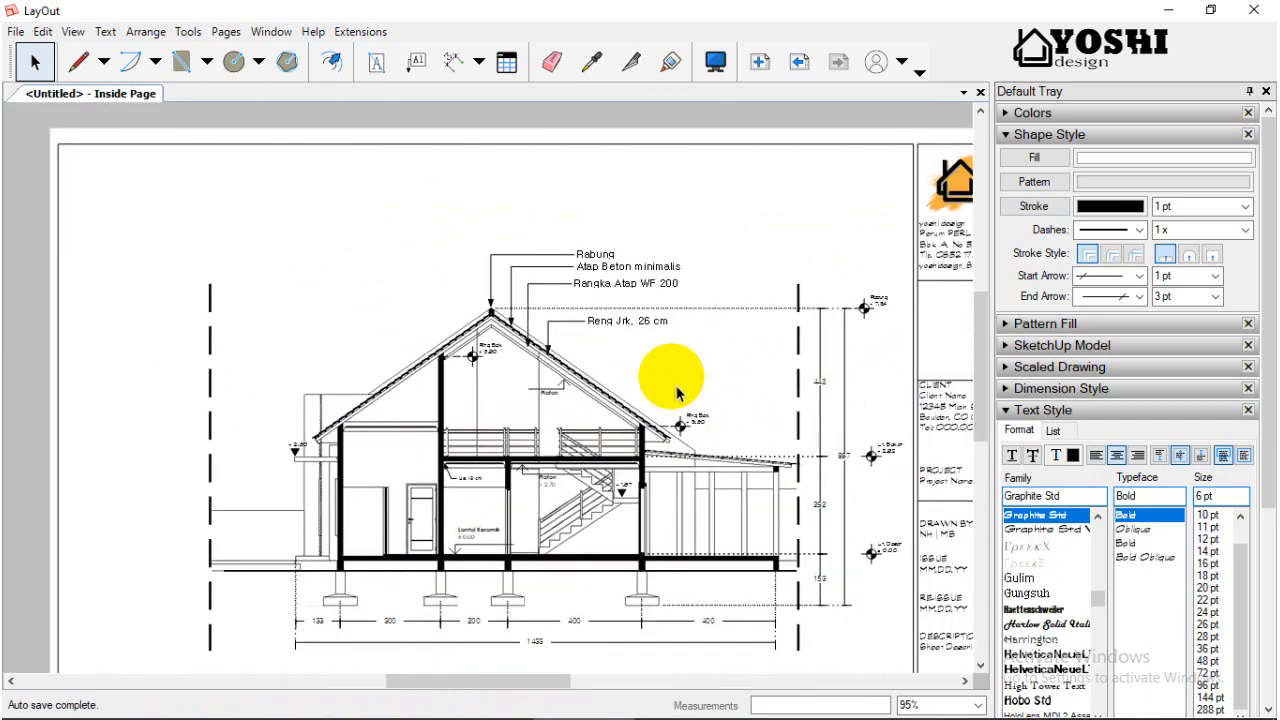
{"action": "scroll", "coordinate": [472, 436], "scroll_direction": "up", "scroll_amount": 2}
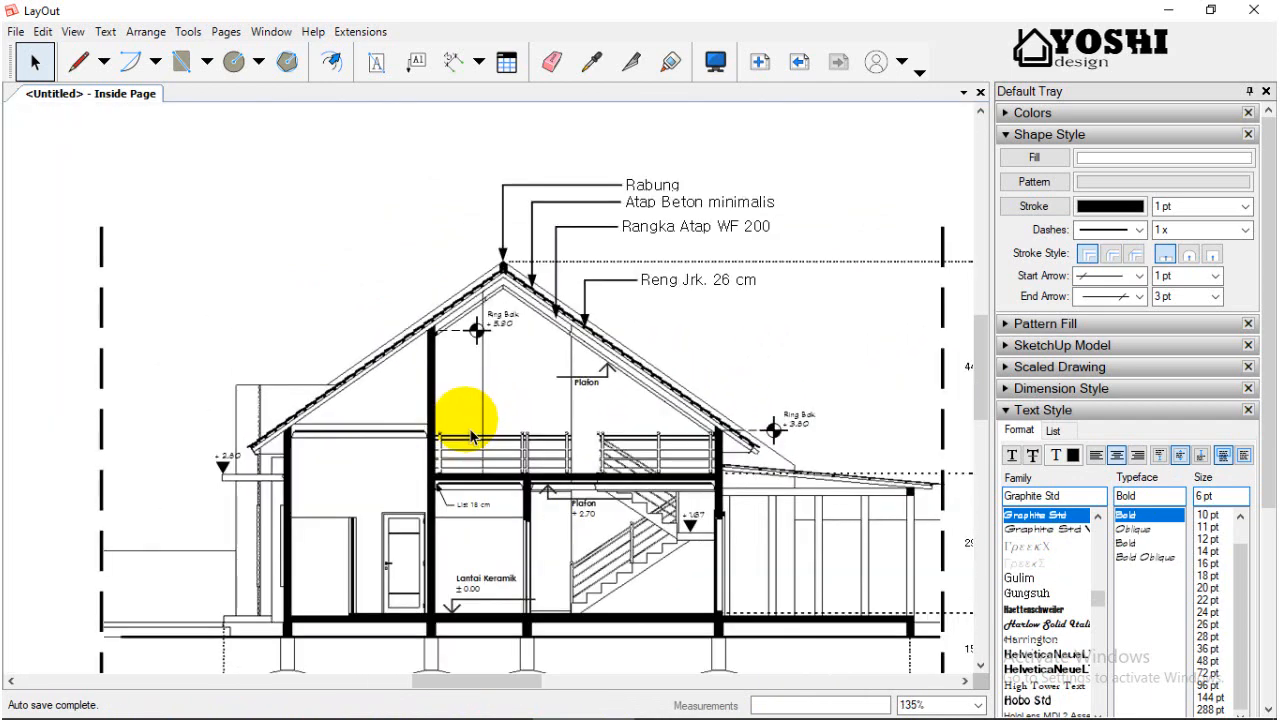
{"action": "scroll", "coordinate": [472, 436], "scroll_direction": "down", "scroll_amount": 1}
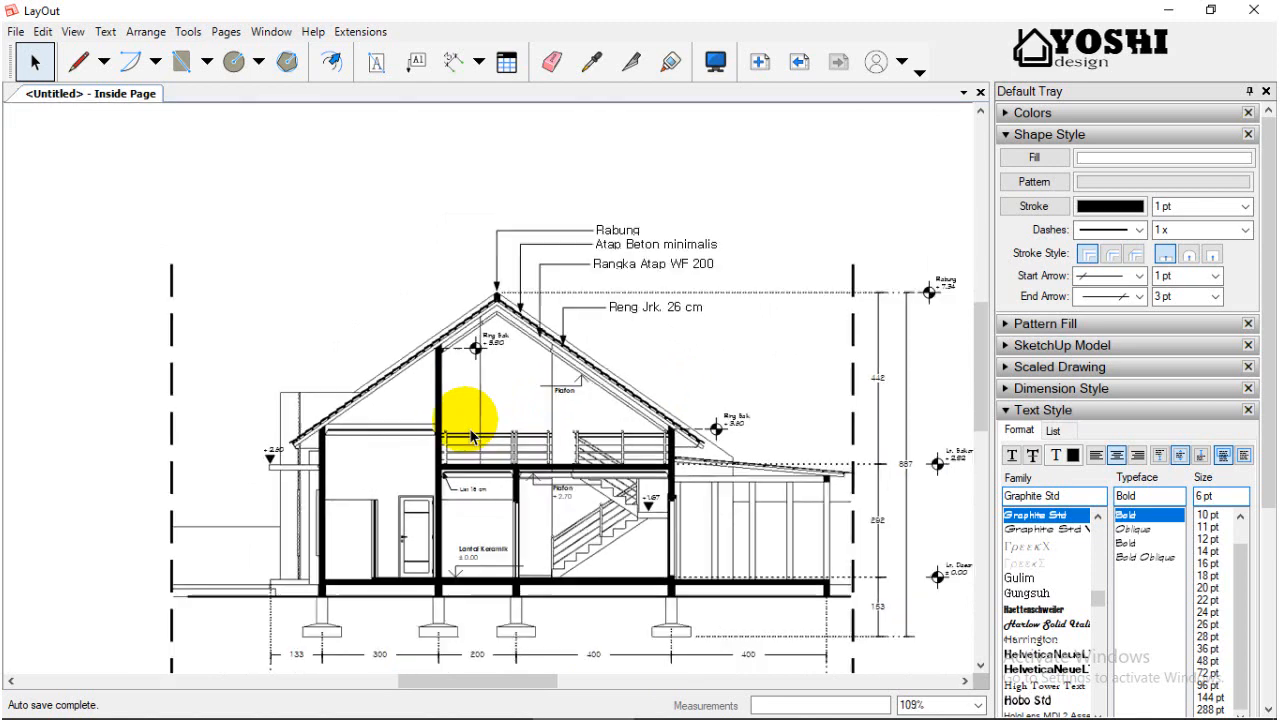
{"action": "scroll", "coordinate": [457, 436], "scroll_direction": "down", "scroll_amount": 1}
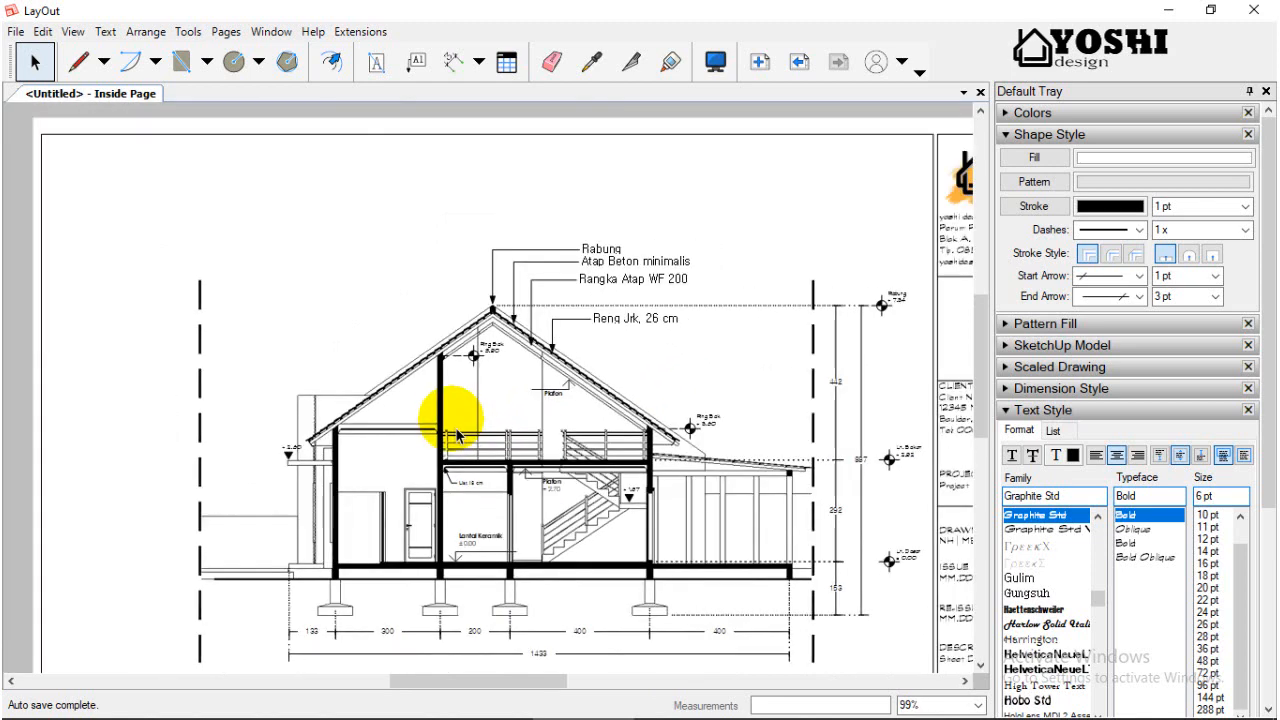
{"action": "scroll", "coordinate": [400, 480], "scroll_direction": "up", "scroll_amount": 2}
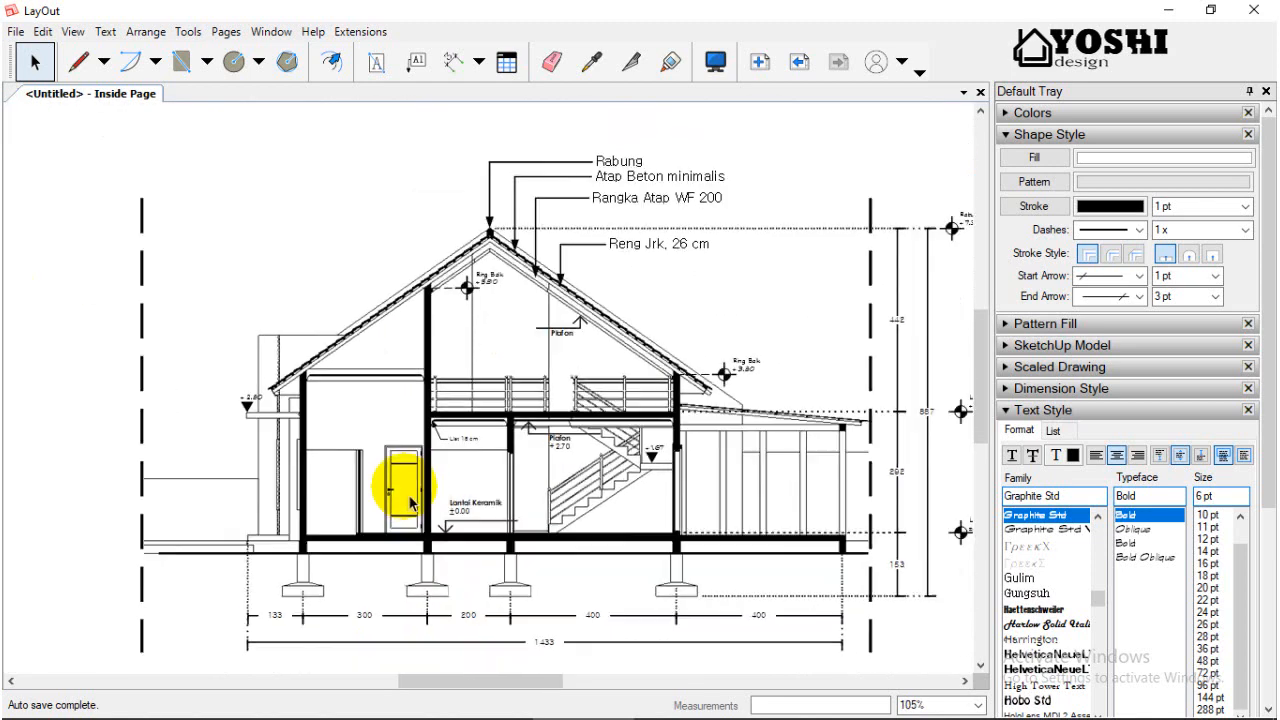
{"action": "scroll", "coordinate": [410, 503], "scroll_direction": "down", "scroll_amount": 1}
{"action": "scroll", "coordinate": [520, 460], "scroll_direction": "down", "scroll_amount": 1}
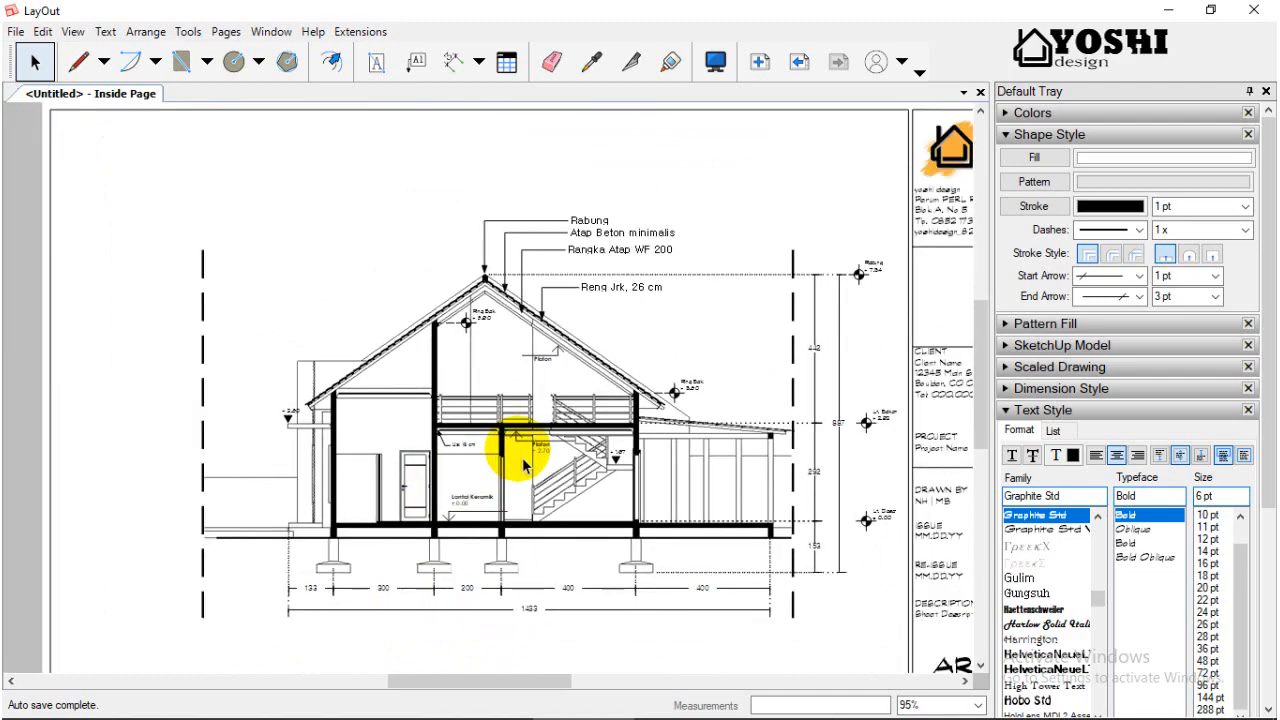